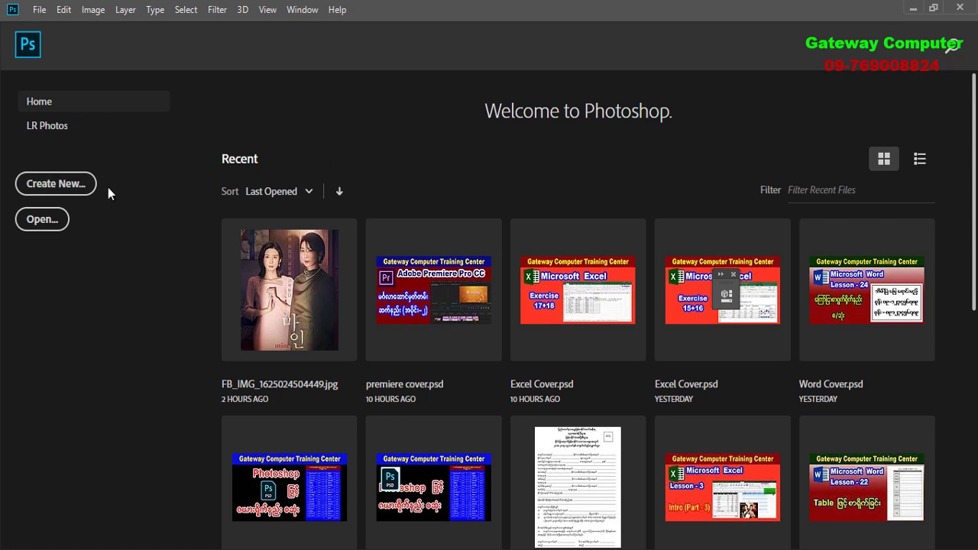
Create a blank A4 print document, 210 × 297 mm at 300 ppi, with a white background
{"action": "key", "text": "ctrl+n"}
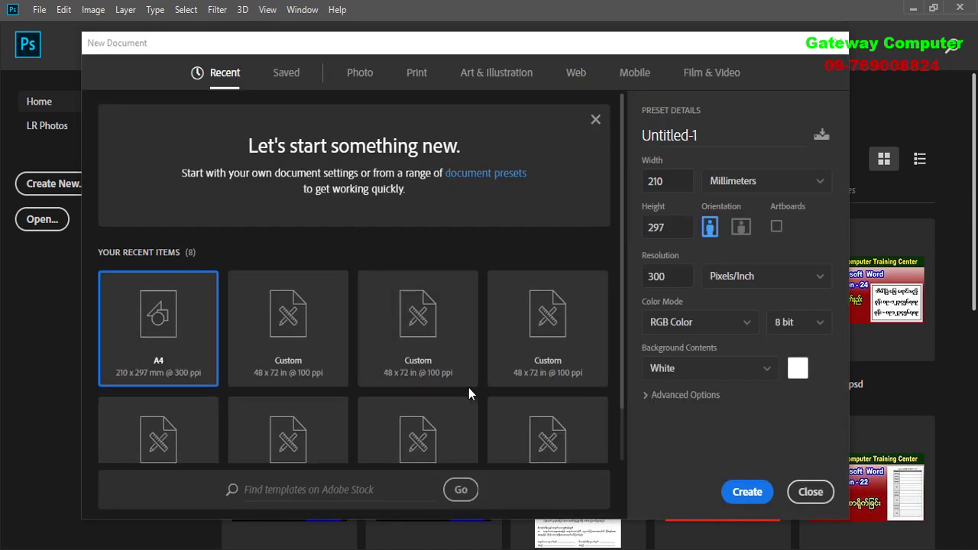
{"action": "left_click", "coordinate": [416, 73]}
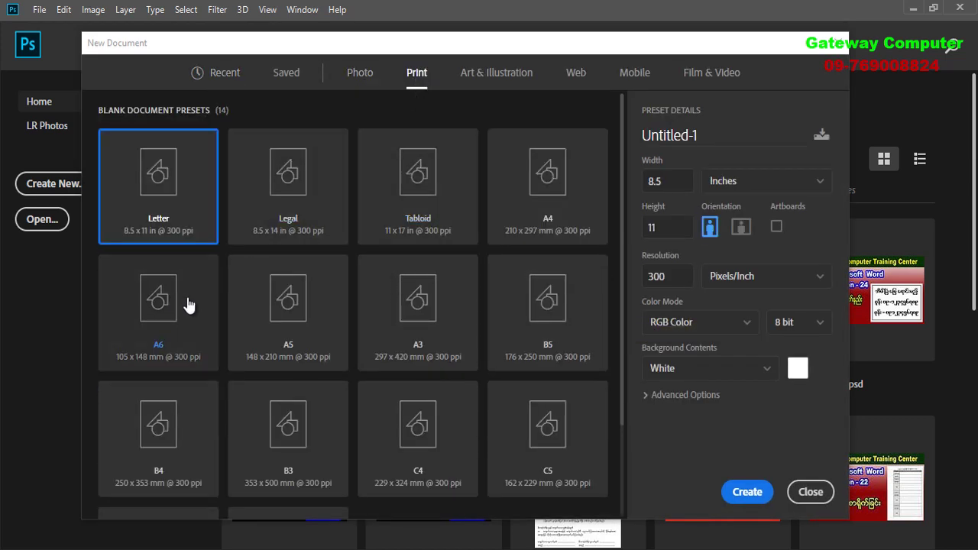
{"action": "left_click", "coordinate": [553, 177]}
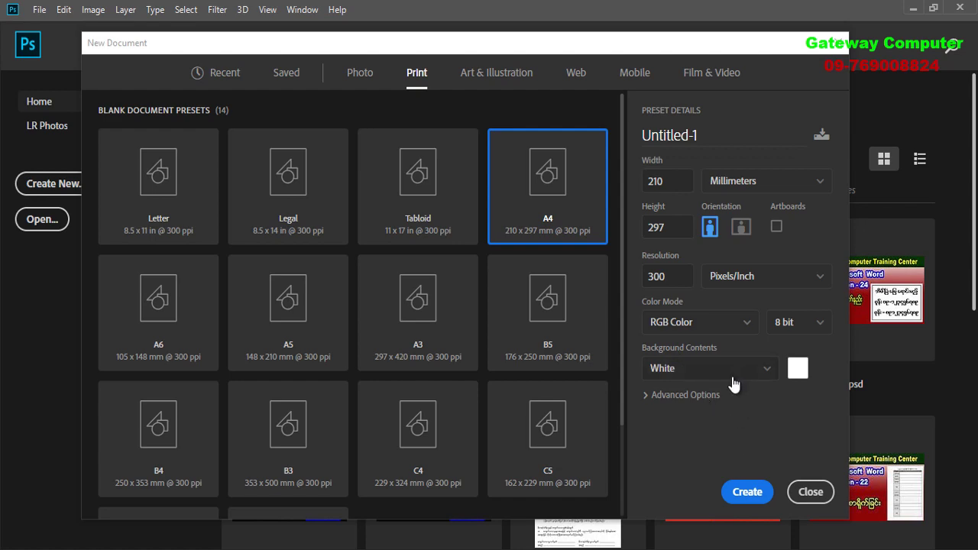
{"action": "left_click", "coordinate": [747, 493]}
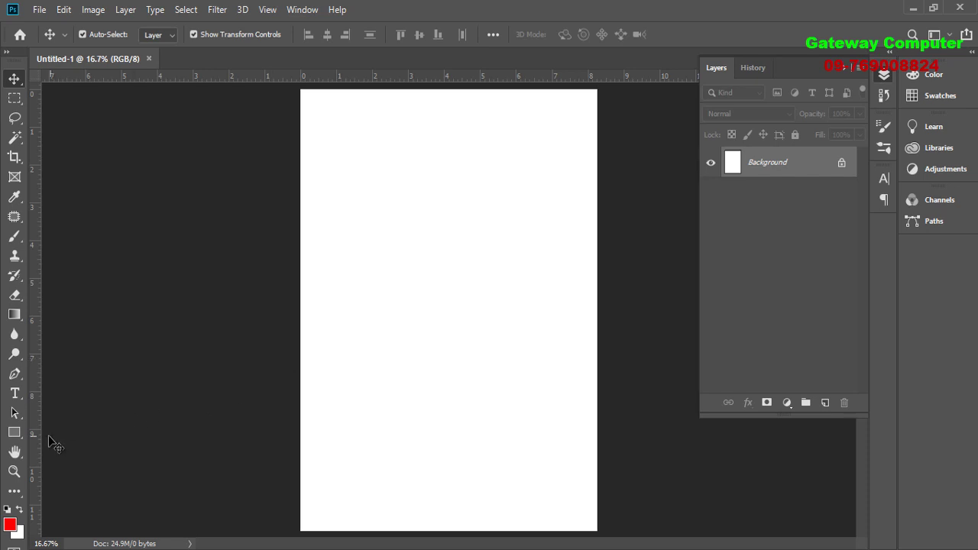
Select the Rectangle tool in Shape mode
{"action": "left_click", "coordinate": [14, 138]}
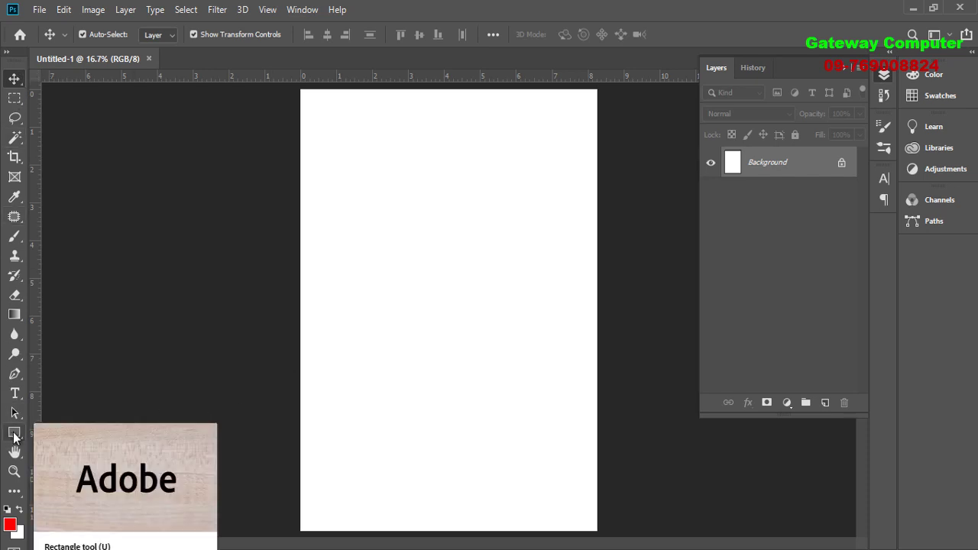
{"action": "left_click", "coordinate": [14, 436]}
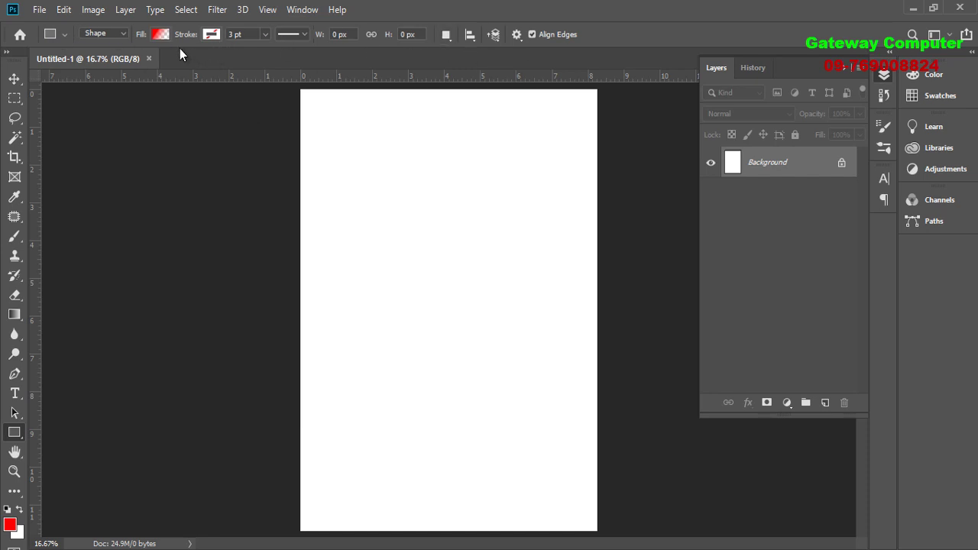
{"action": "left_click", "coordinate": [64, 33]}
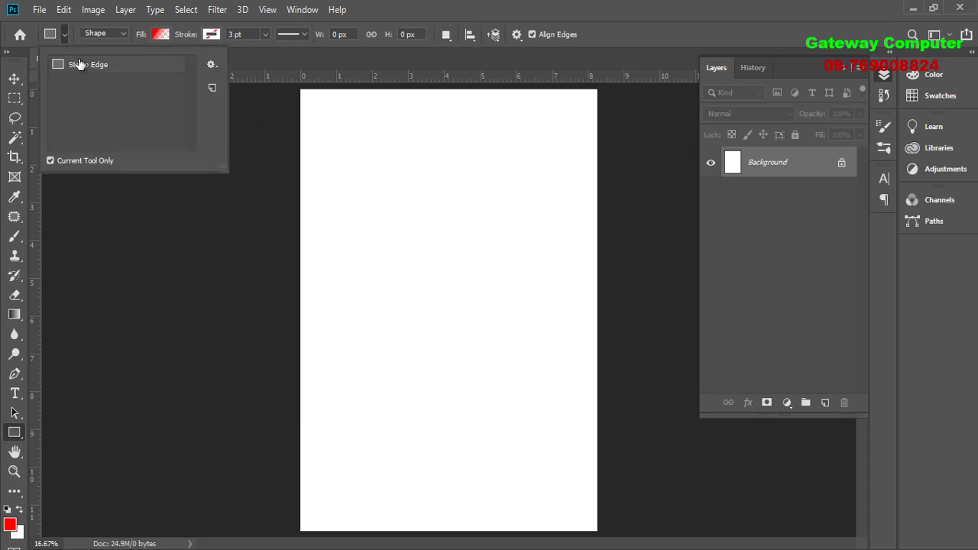
{"action": "left_click", "coordinate": [453, 7]}
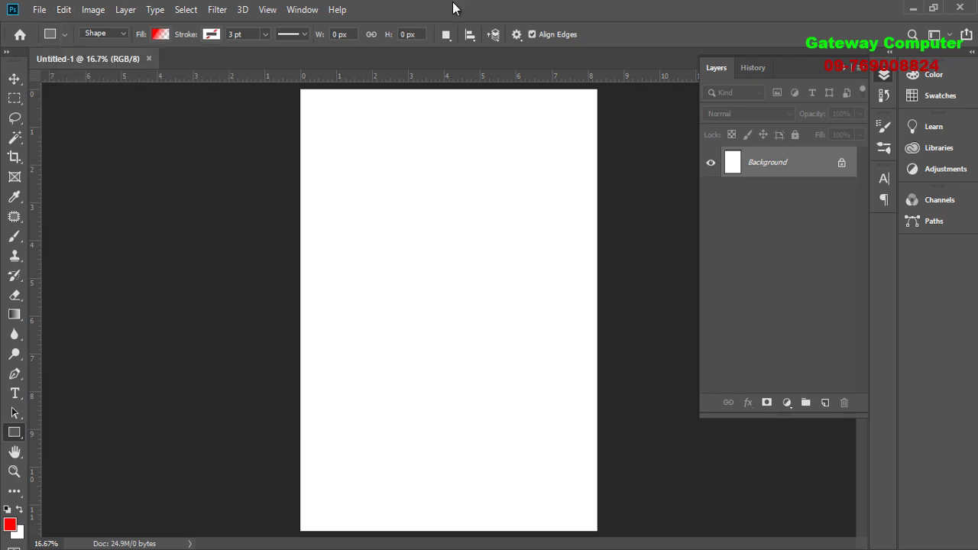
{"action": "left_click", "coordinate": [114, 34]}
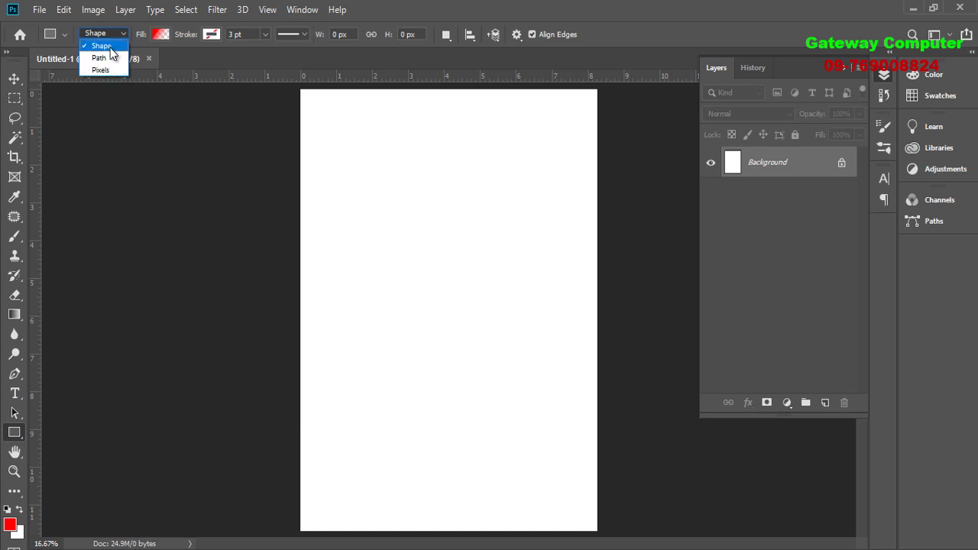
Set the rectangle's fill to solid red
{"action": "left_click", "coordinate": [160, 33]}
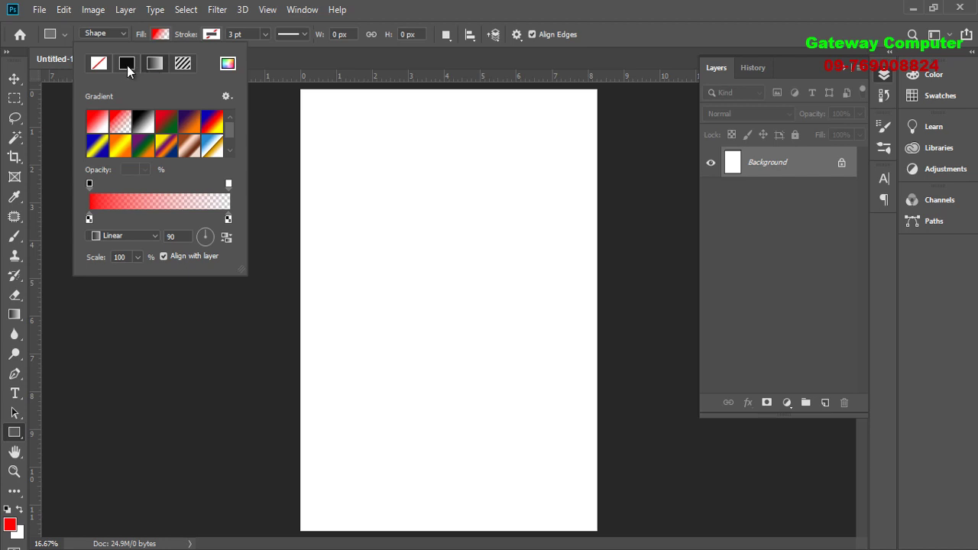
{"action": "left_click", "coordinate": [127, 64]}
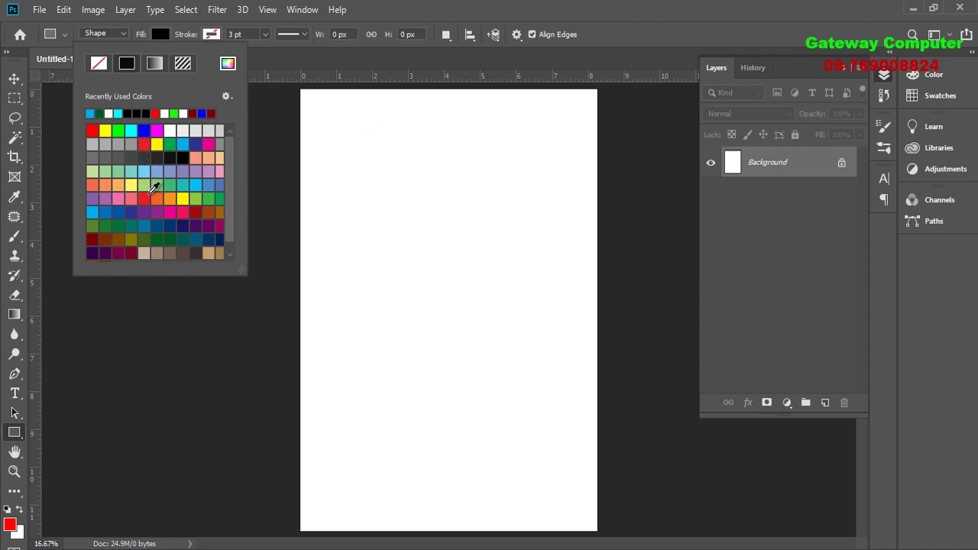
{"action": "left_click", "coordinate": [92, 130]}
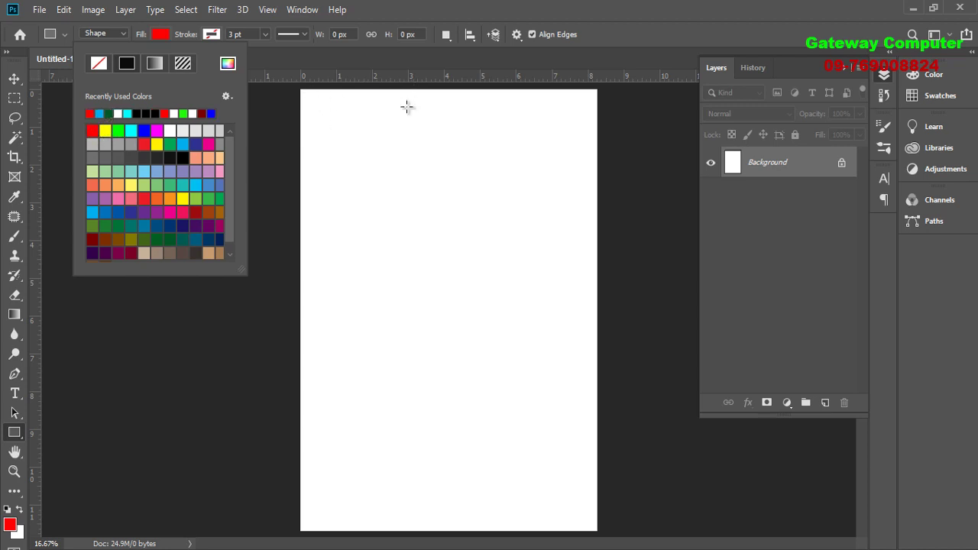
{"action": "left_click", "coordinate": [460, 36]}
{"action": "key", "text": "ctrl+plus"}
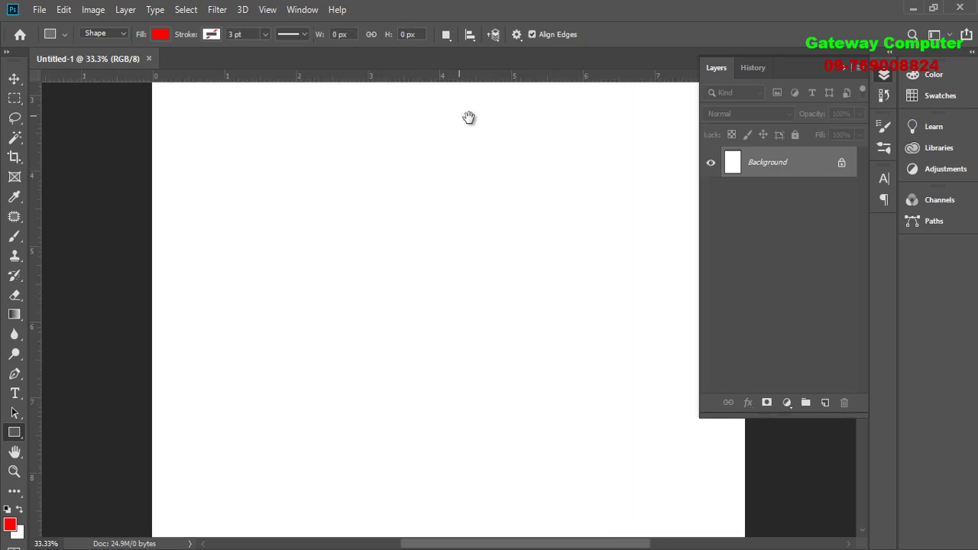
Draw a red 2734 × 324 px header band across the top of the page
{"action": "mouse_move", "coordinate": [467, 117]}
{"action": "left_mouse_down"}
{"action": "mouse_move", "coordinate": [395, 184]}
{"action": "mouse_move", "coordinate": [395, 382]}
{"action": "left_mouse_up"}
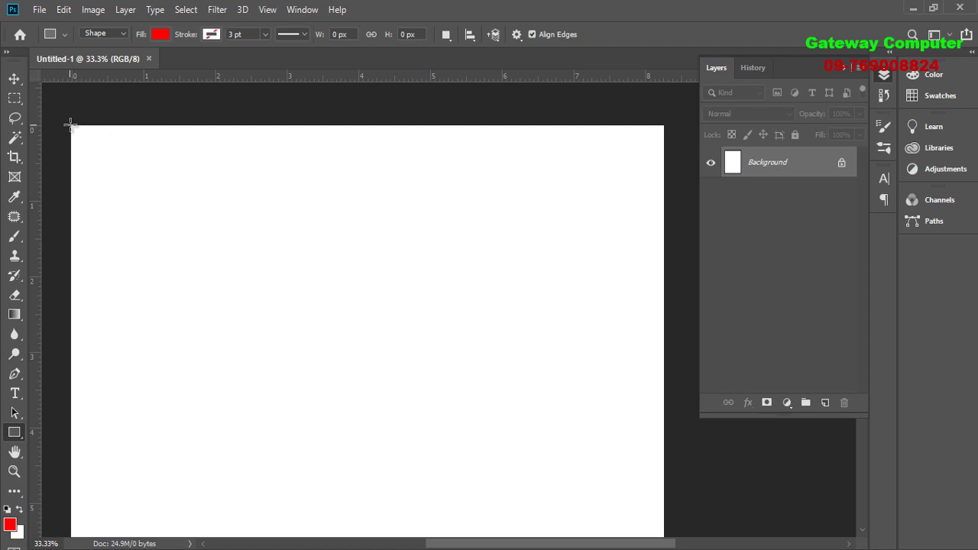
{"action": "mouse_move", "coordinate": [69, 126]}
{"action": "left_mouse_down"}
{"action": "mouse_move", "coordinate": [322, 164]}
{"action": "mouse_move", "coordinate": [666, 176]}
{"action": "mouse_move", "coordinate": [43, 200]}
{"action": "mouse_move", "coordinate": [192, 170]}
{"action": "mouse_move", "coordinate": [428, 221]}
{"action": "mouse_move", "coordinate": [700, 214]}
{"action": "mouse_move", "coordinate": [757, 199]}
{"action": "mouse_move", "coordinate": [790, 210]}
{"action": "mouse_move", "coordinate": [720, 150]}
{"action": "mouse_move", "coordinate": [773, 184]}
{"action": "mouse_move", "coordinate": [769, 212]}
{"action": "mouse_move", "coordinate": [771, 204]}
{"action": "left_mouse_up"}
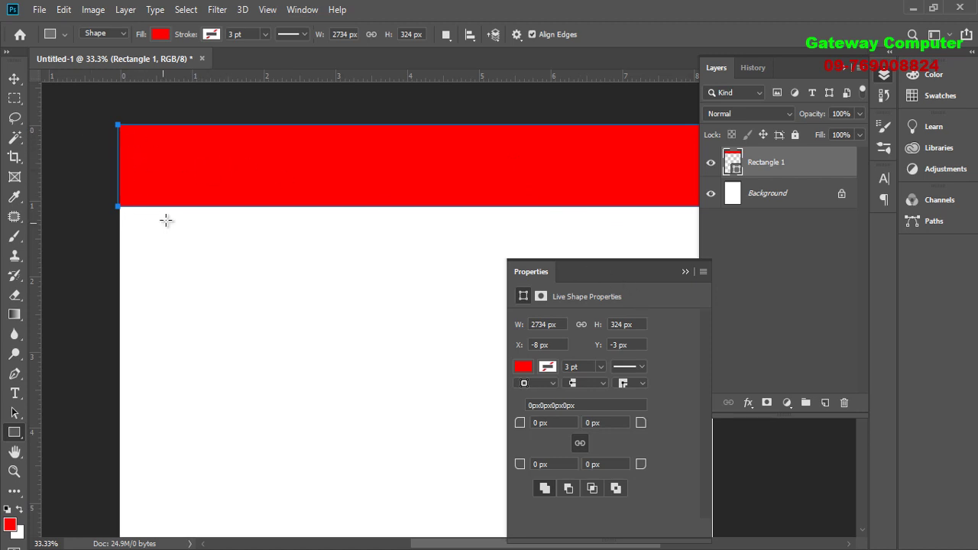
Transform the red header band to 2480 px wide, flush with the page's top and sides
{"action": "left_click", "coordinate": [15, 78]}
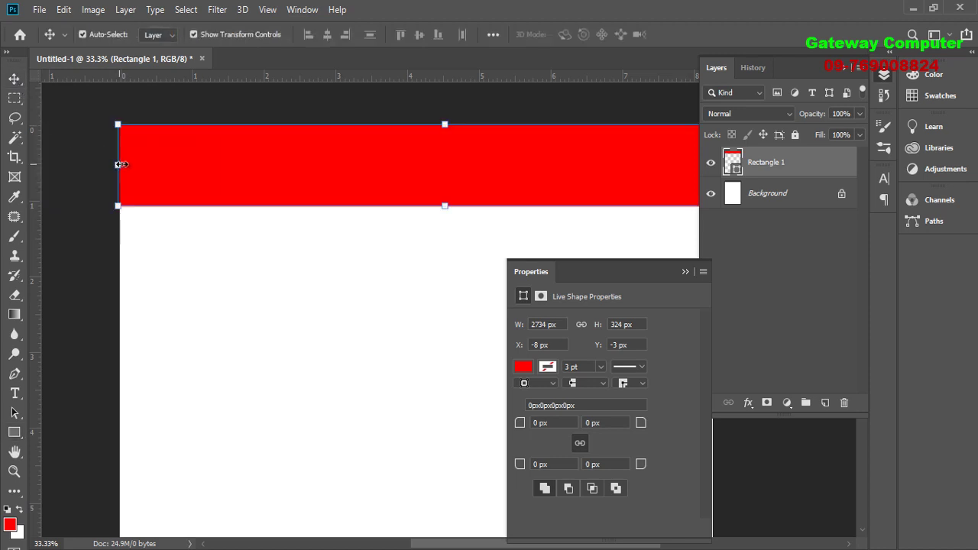
{"action": "left_click_drag", "start_coordinate": [119, 164], "coordinate": [120, 165]}
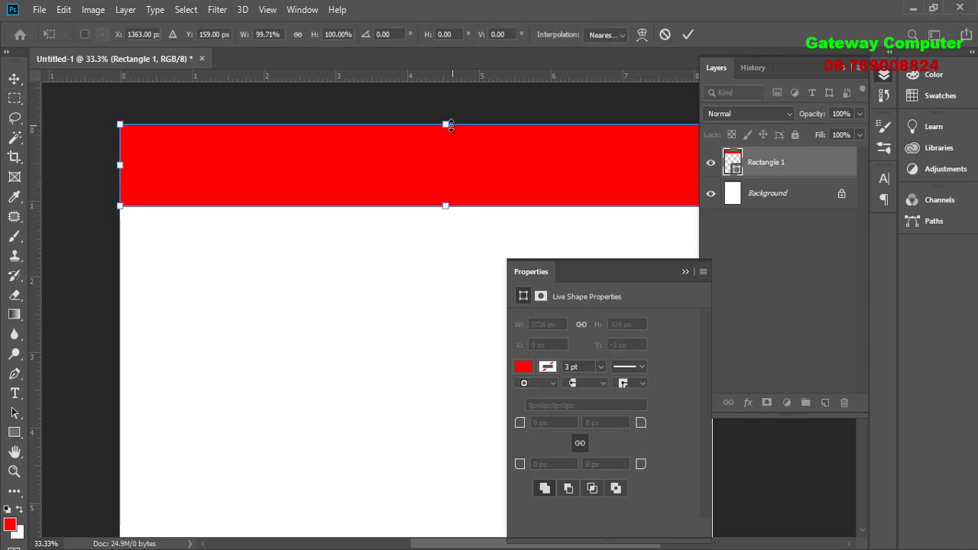
{"action": "left_click_drag", "start_coordinate": [445, 125], "coordinate": [445, 127]}
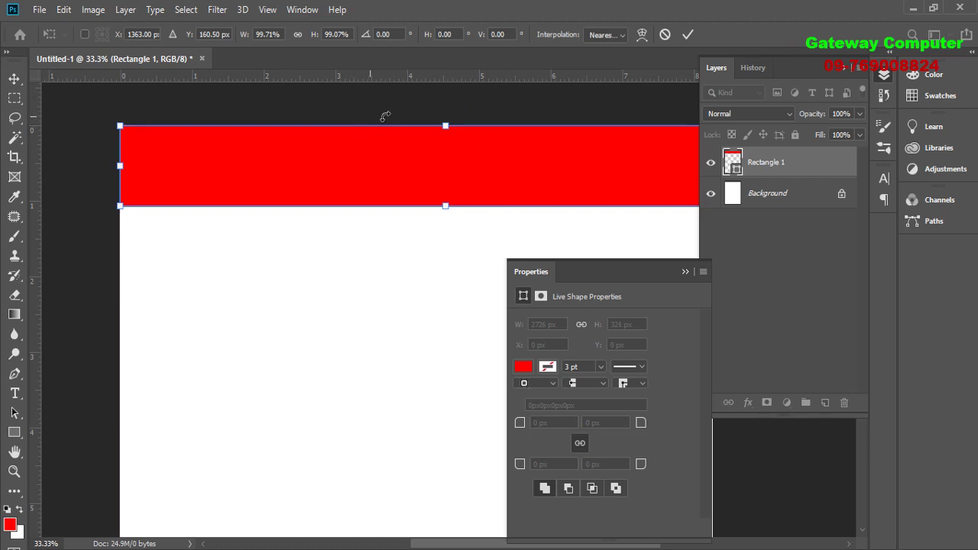
{"action": "left_click_drag", "start_coordinate": [607, 172], "coordinate": [413, 152]}
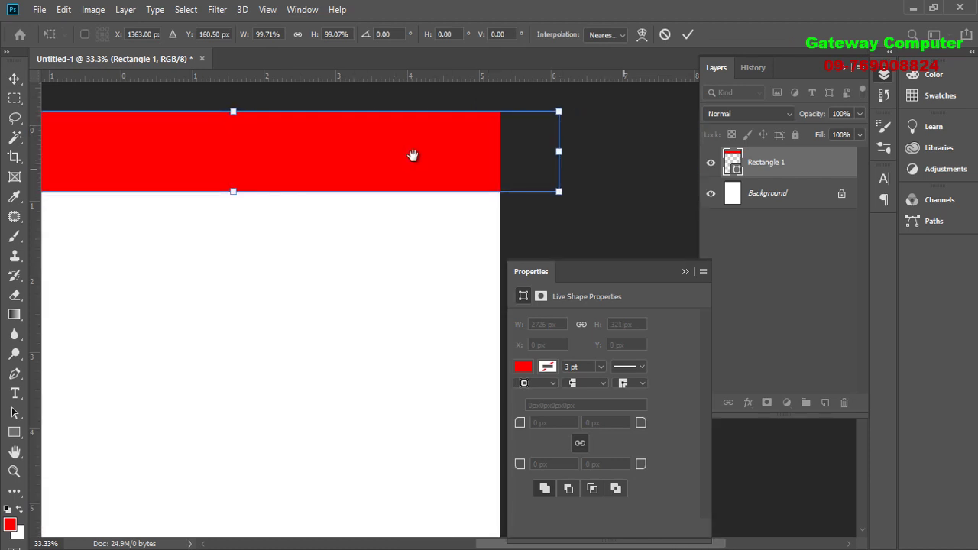
{"action": "left_click_drag", "start_coordinate": [561, 154], "coordinate": [502, 154]}
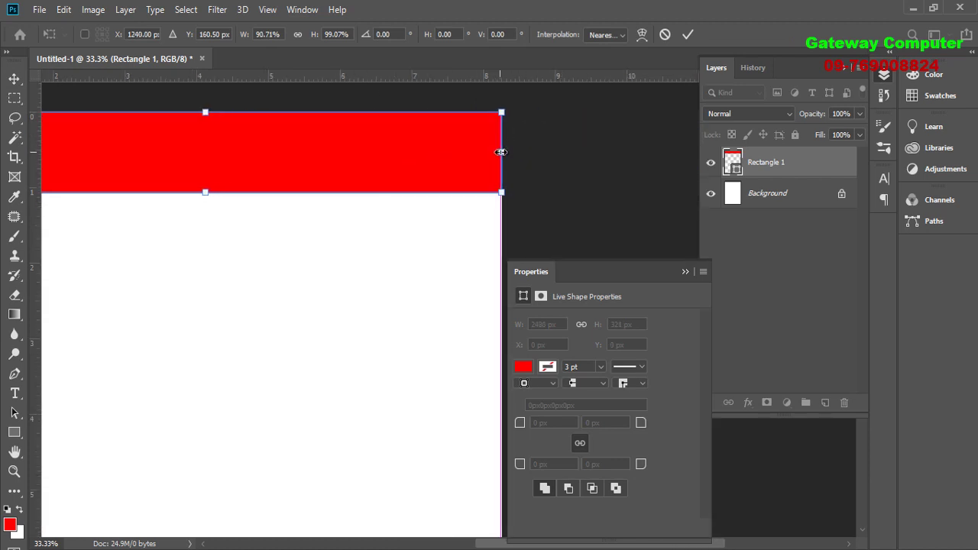
{"action": "key", "text": "Return"}
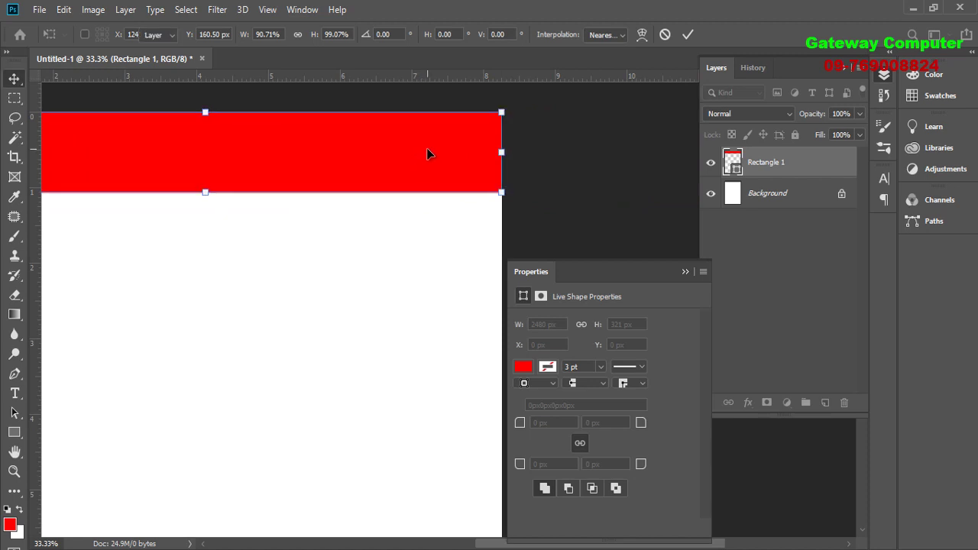
{"action": "left_click", "coordinate": [583, 181]}
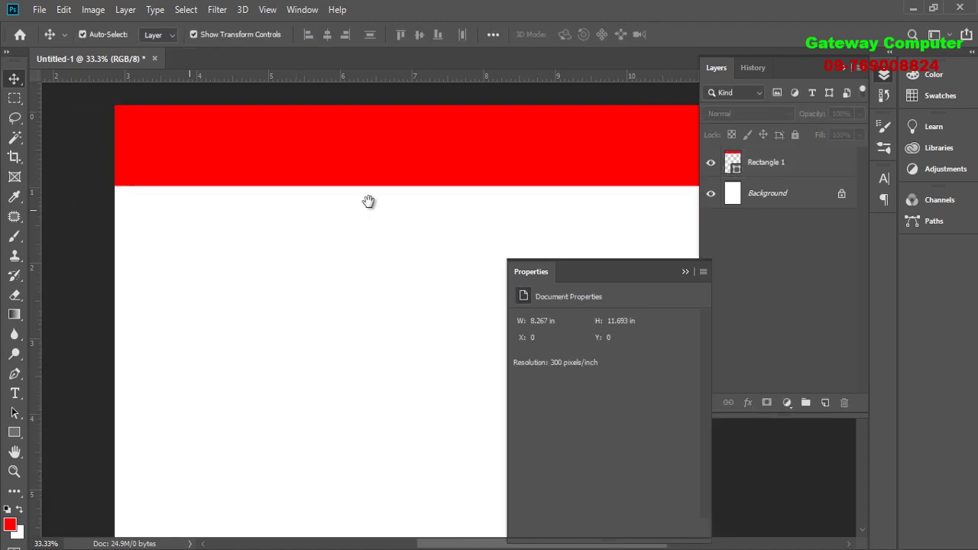
{"action": "left_click_drag", "start_coordinate": [286, 223], "coordinate": [351, 202]}
{"action": "key", "text": "ctrl+minus"}
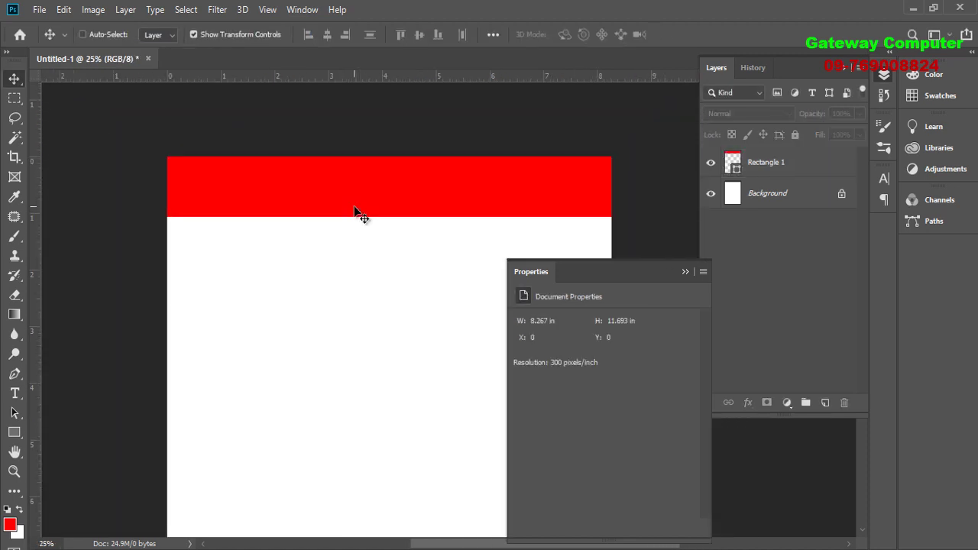
{"action": "key", "text": "ctrl+minus"}
Draw a black-filled rectangle band along the bottom of the page
{"action": "left_click", "coordinate": [685, 272]}
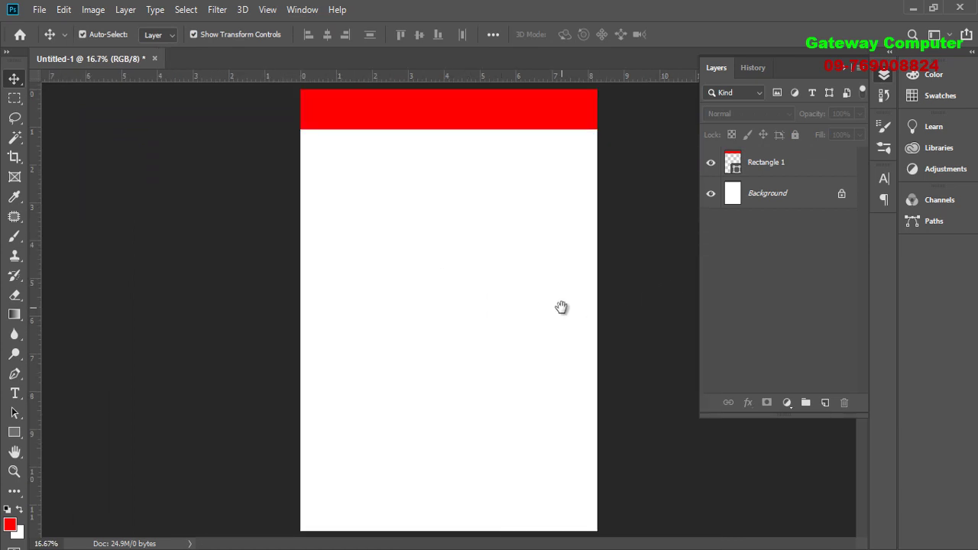
{"action": "key", "text": "ctrl+plus"}
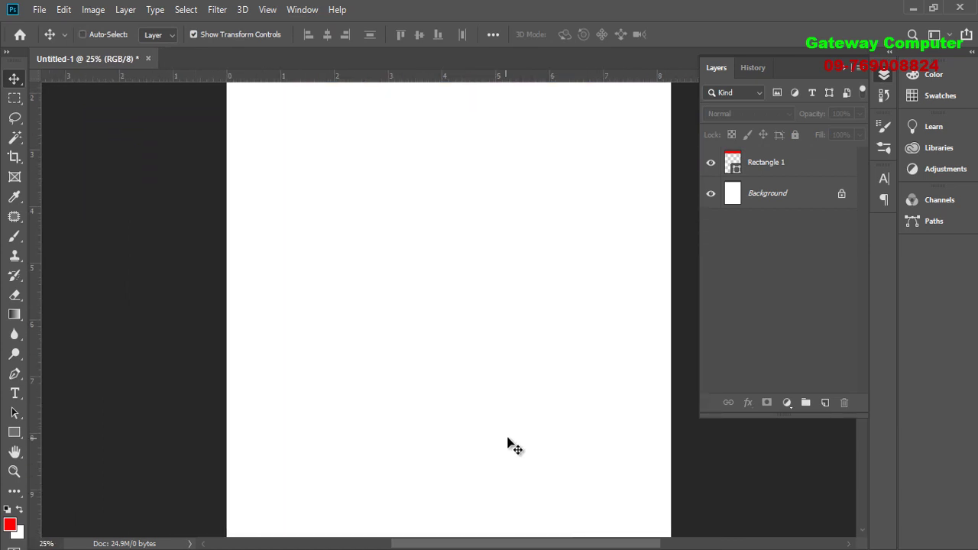
{"action": "mouse_move", "coordinate": [410, 464]}
{"action": "left_mouse_down"}
{"action": "mouse_move", "coordinate": [393, 229]}
{"action": "mouse_move", "coordinate": [317, 225]}
{"action": "left_mouse_up"}
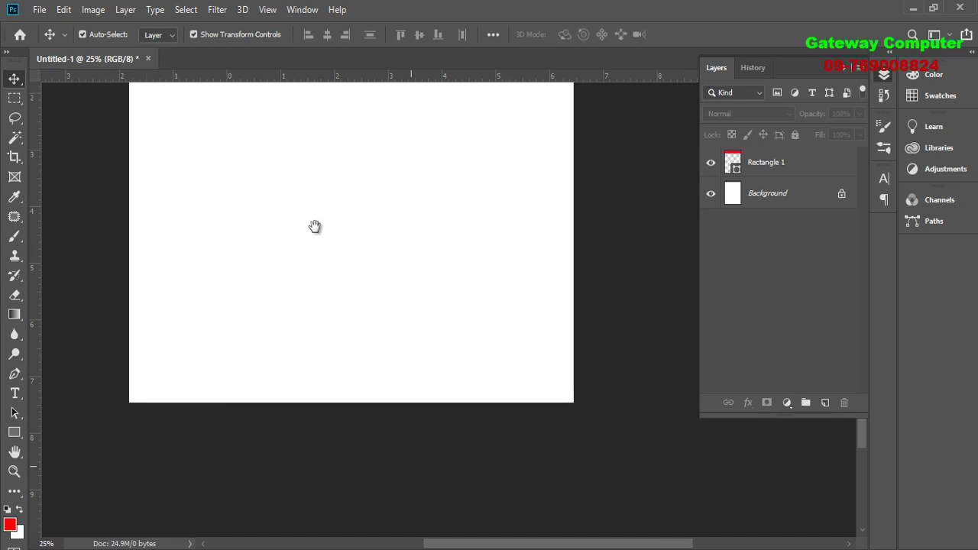
{"action": "key", "text": "ctrl+plus"}
{"action": "left_click_drag", "start_coordinate": [373, 380], "coordinate": [413, 322]}
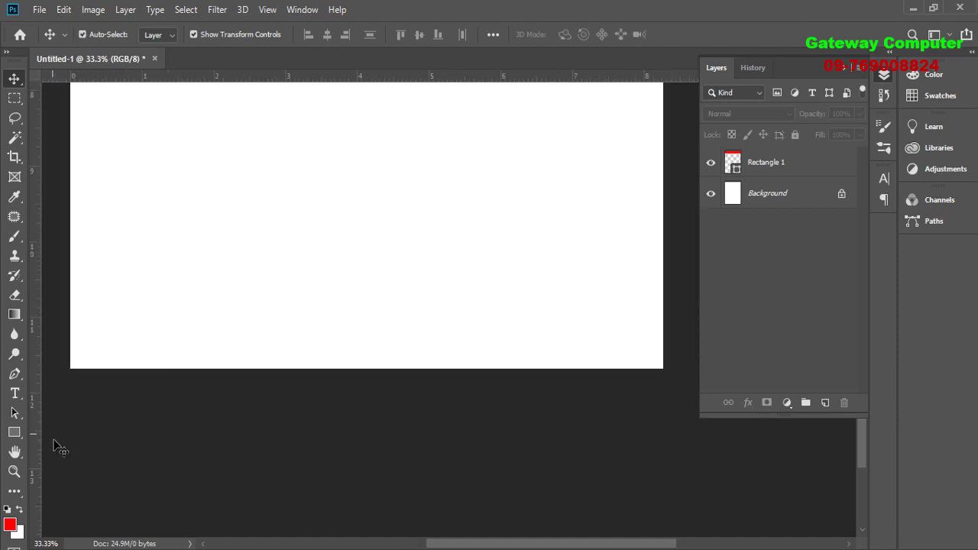
{"action": "left_click", "coordinate": [14, 433]}
{"action": "left_click", "coordinate": [159, 35]}
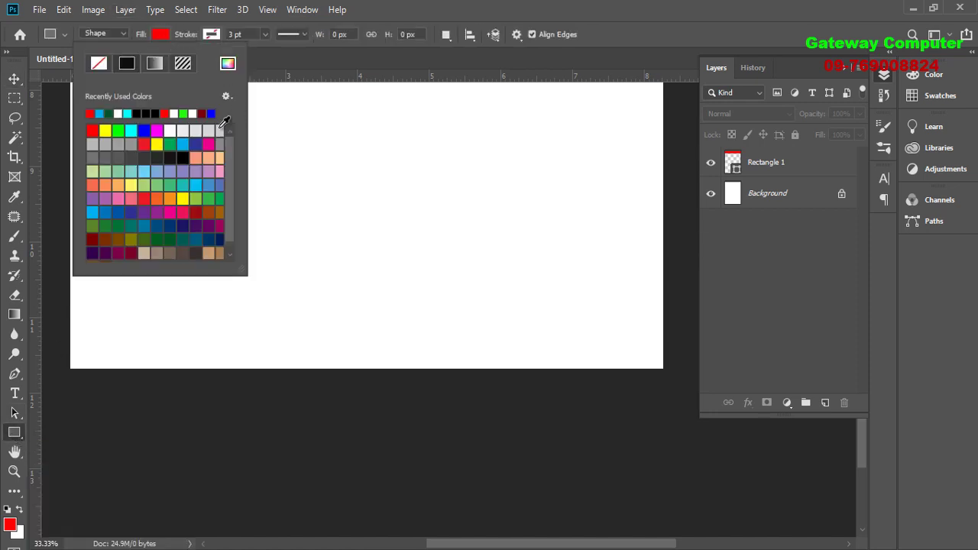
{"action": "left_click", "coordinate": [156, 114]}
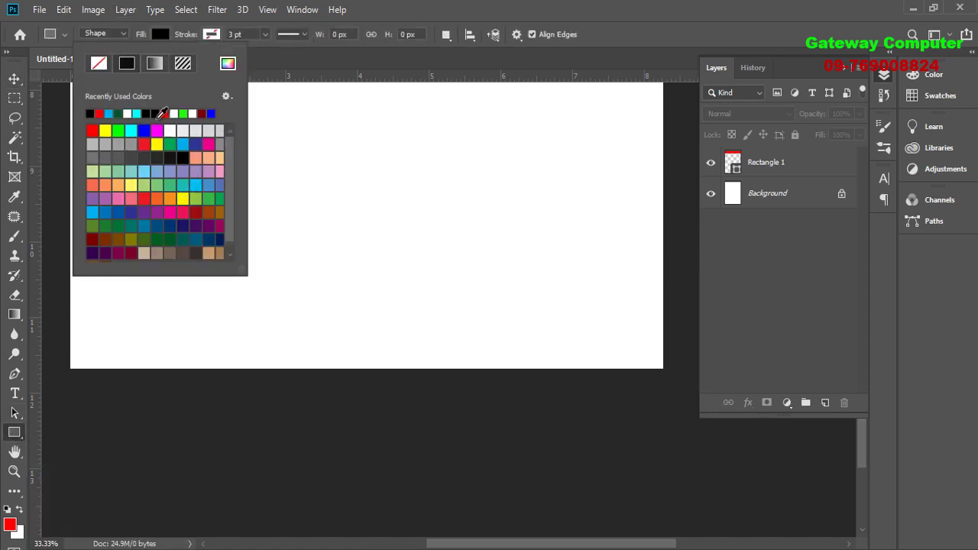
{"action": "left_click", "coordinate": [558, 8]}
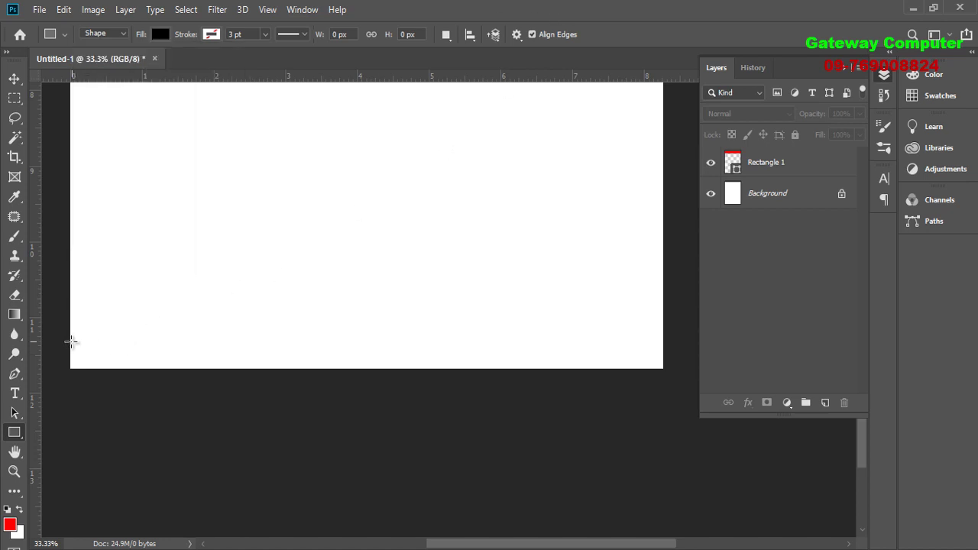
{"action": "left_click_drag", "start_coordinate": [67, 330], "coordinate": [669, 375]}
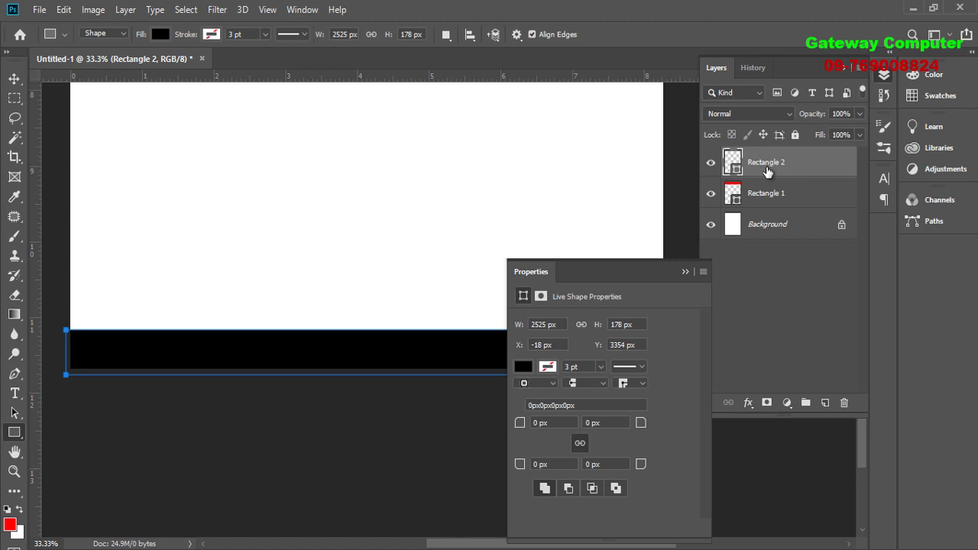
{"action": "left_click", "coordinate": [685, 272]}
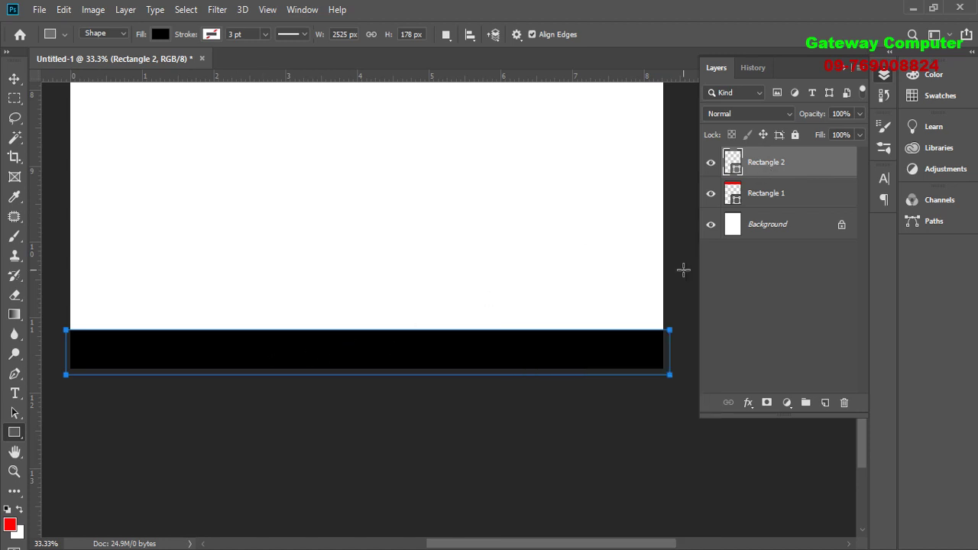
Shorten the black footer slightly and fit its width exactly to the page edges
{"action": "left_click", "coordinate": [13, 79]}
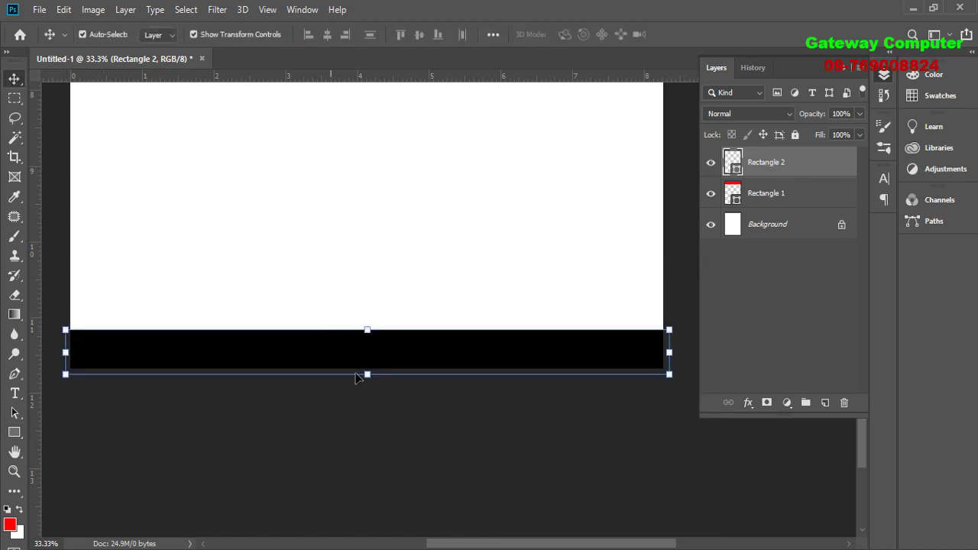
{"action": "left_click_drag", "start_coordinate": [367, 375], "coordinate": [368, 369]}
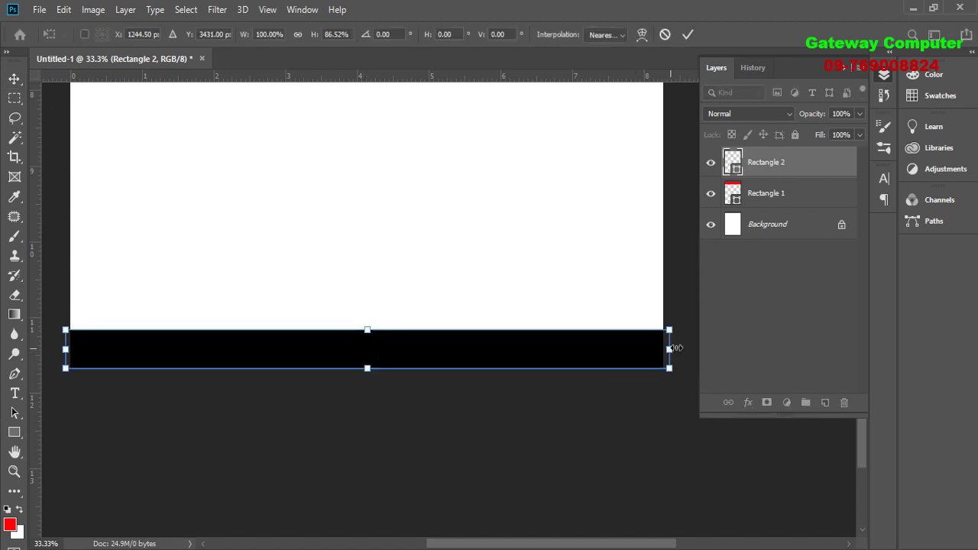
{"action": "left_click_drag", "start_coordinate": [667, 349], "coordinate": [663, 350]}
{"action": "left_click_drag", "start_coordinate": [66, 349], "coordinate": [71, 350]}
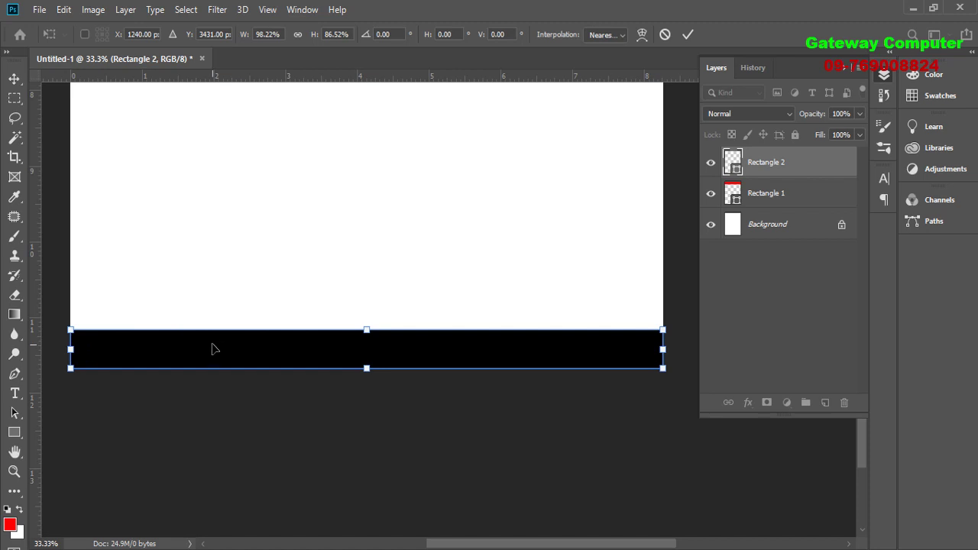
{"action": "key", "text": "Return"}
{"action": "key", "text": "ctrl+0"}
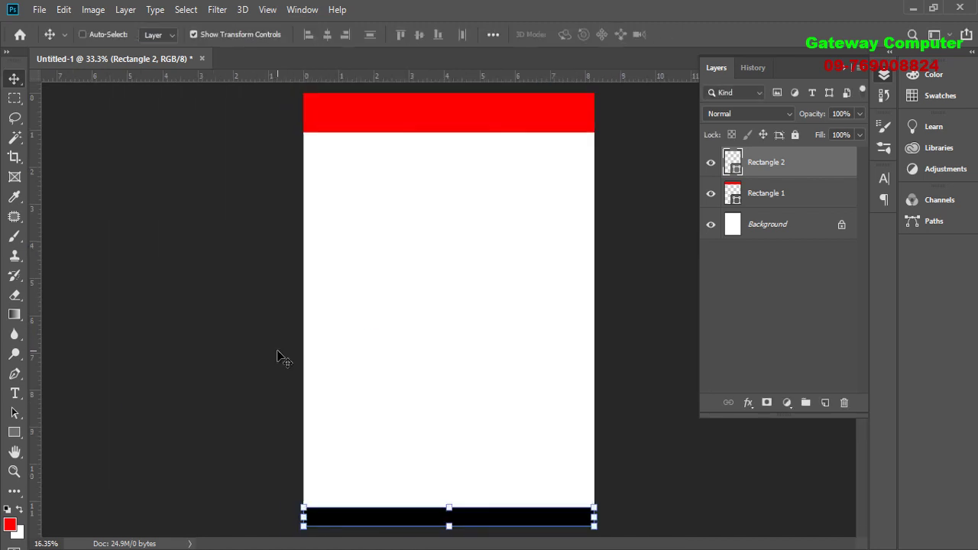
Deselect the footer and bring up Calculator showing 8.268 ÷ 2 = 4.134
{"action": "left_click", "coordinate": [641, 358]}
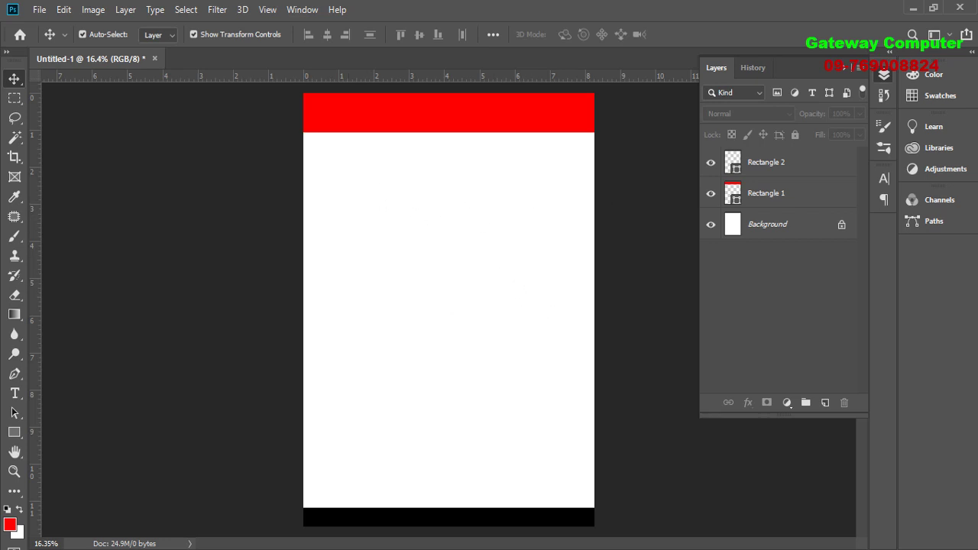
{"action": "key", "text": "alt+Tab"}
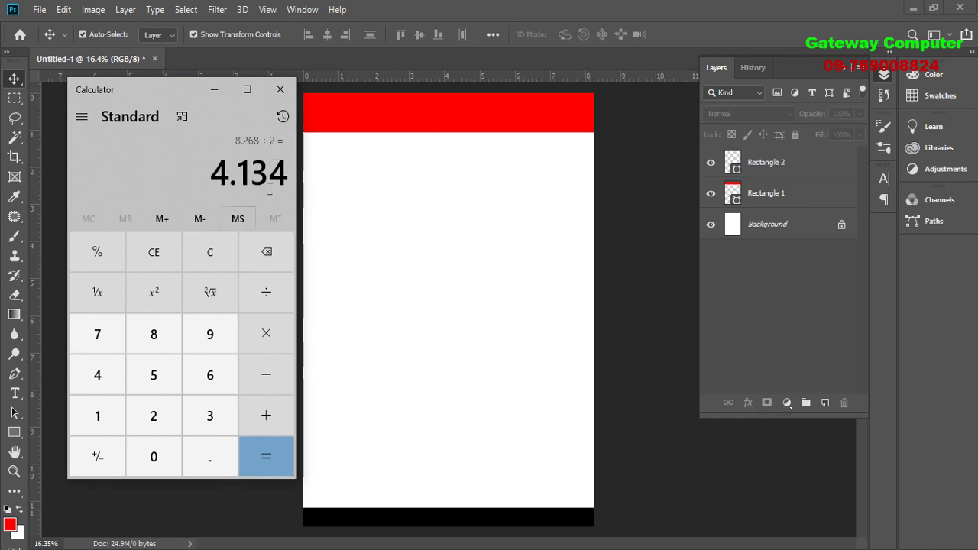
Minimize Calculator to return to the Photoshop page
{"action": "left_click", "coordinate": [423, 15]}
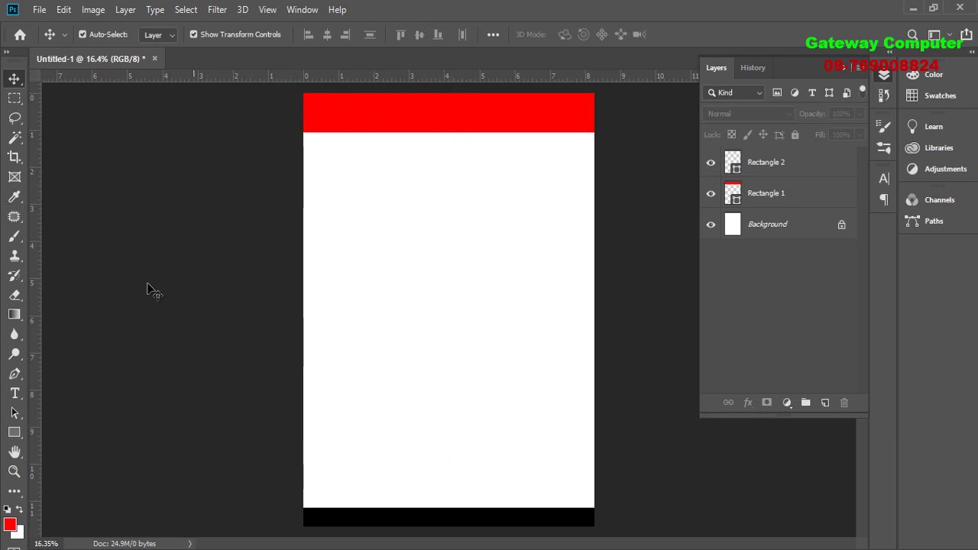
Drag a vertical guide from the left ruler onto the page near its centre
{"action": "left_click_drag", "start_coordinate": [36, 247], "coordinate": [458, 246]}
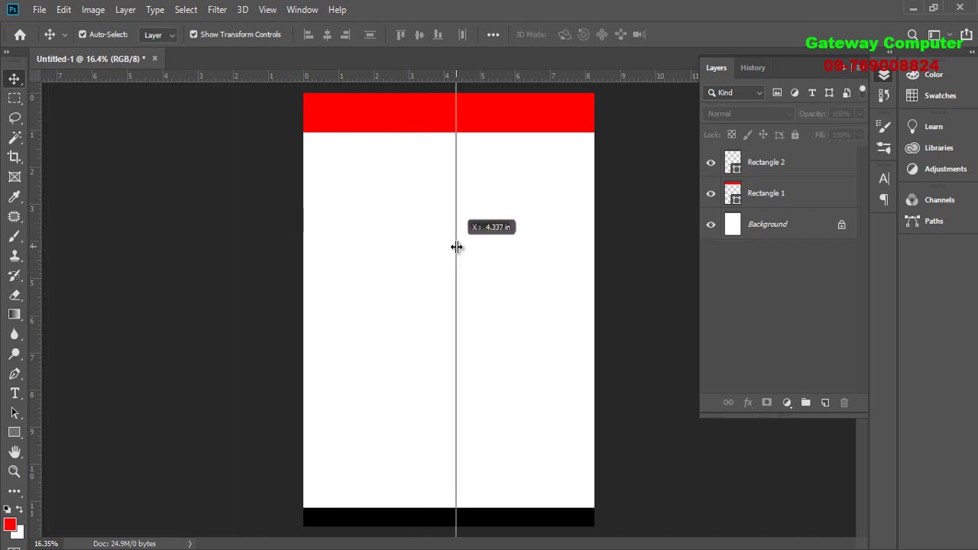
{"action": "left_click_drag", "start_coordinate": [459, 246], "coordinate": [455, 247]}
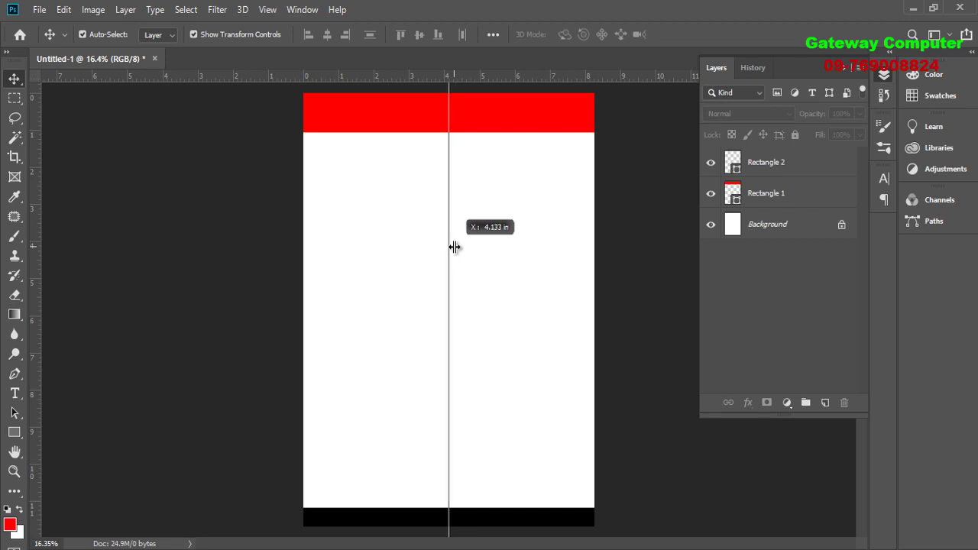
{"action": "mouse_move", "coordinate": [454, 247]}
{"action": "left_mouse_down"}
{"action": "mouse_move", "coordinate": [421, 253]}
{"action": "mouse_move", "coordinate": [431, 291]}
{"action": "mouse_move", "coordinate": [415, 308]}
{"action": "left_mouse_up"}
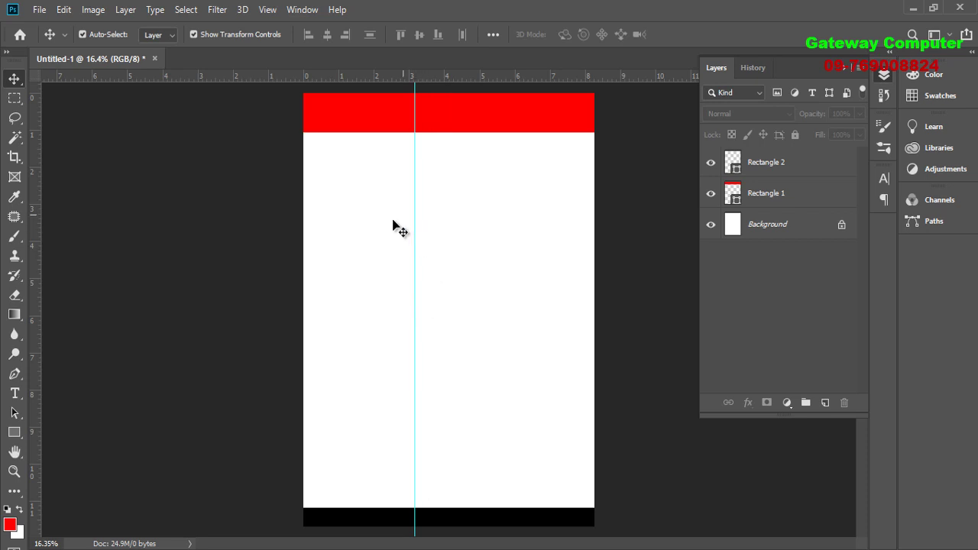
Place a fixed-size 4.134 × 0.5 in marquee selection at the page's left edge
{"action": "left_click", "coordinate": [16, 100]}
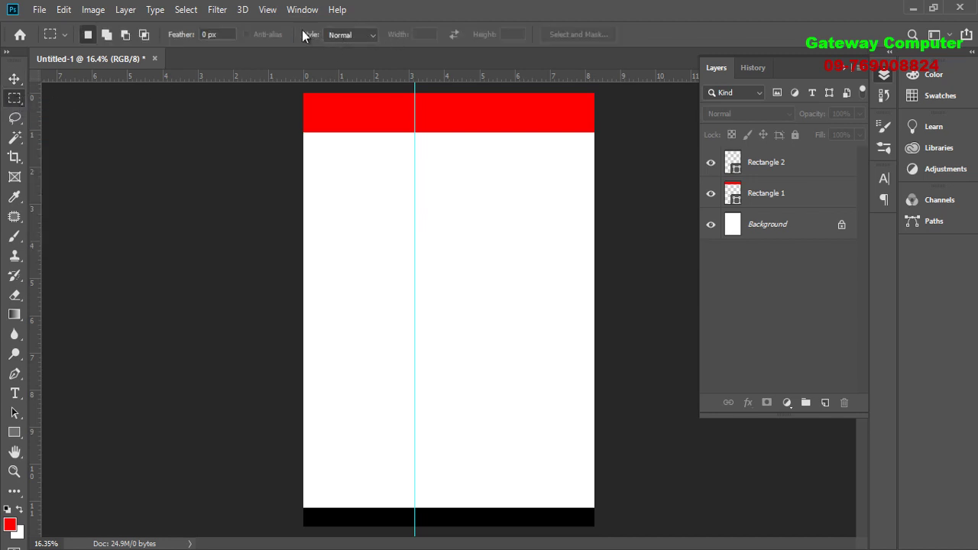
{"action": "left_click", "coordinate": [365, 34]}
{"action": "left_click", "coordinate": [344, 68]}
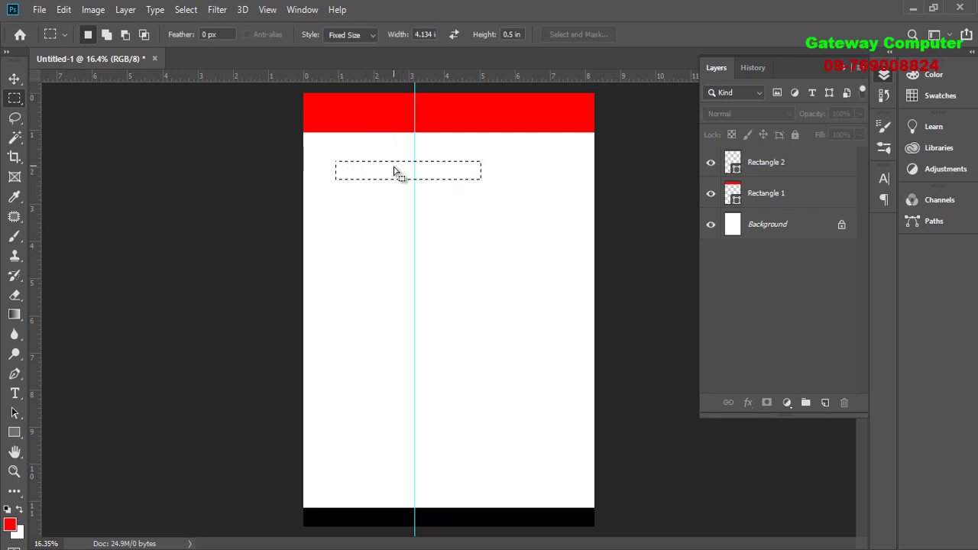
{"action": "left_click_drag", "start_coordinate": [382, 172], "coordinate": [307, 155]}
{"action": "key", "text": "ctrl+plus"}
{"action": "key", "text": "ctrl+plus"}
{"action": "key", "text": "ctrl+plus"}
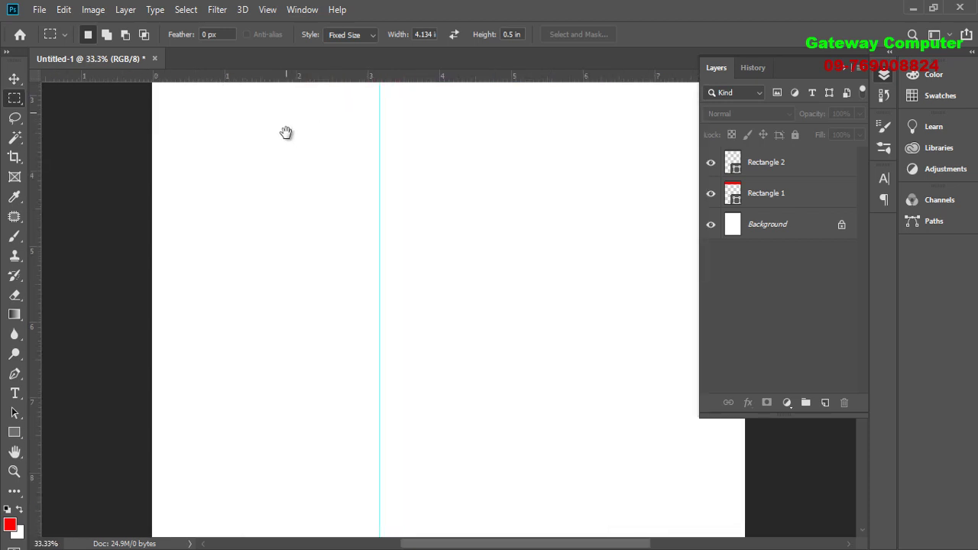
{"action": "left_click_drag", "start_coordinate": [286, 133], "coordinate": [263, 358]}
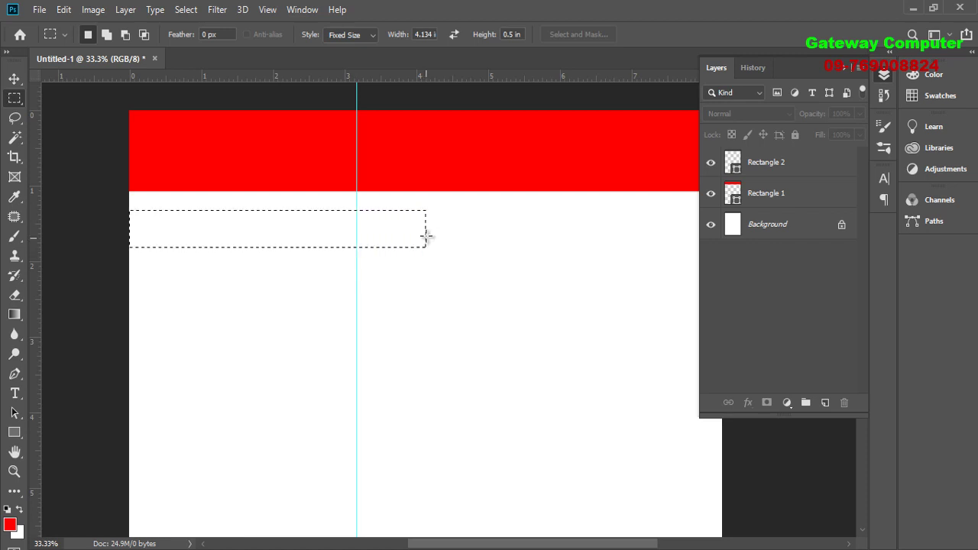
Snap the vertical guide to the selection's right edge, then clear the selection
{"action": "left_click", "coordinate": [16, 78]}
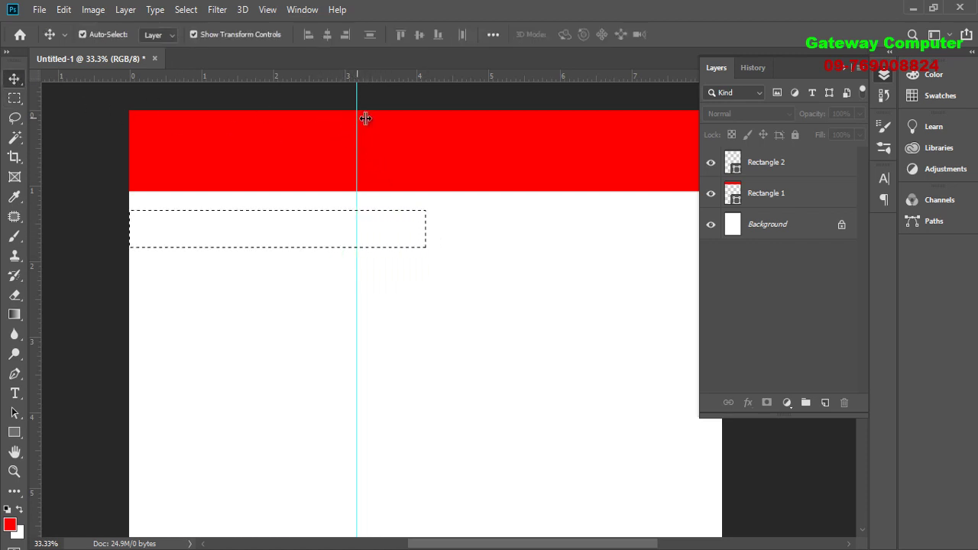
{"action": "left_click_drag", "start_coordinate": [365, 118], "coordinate": [426, 123]}
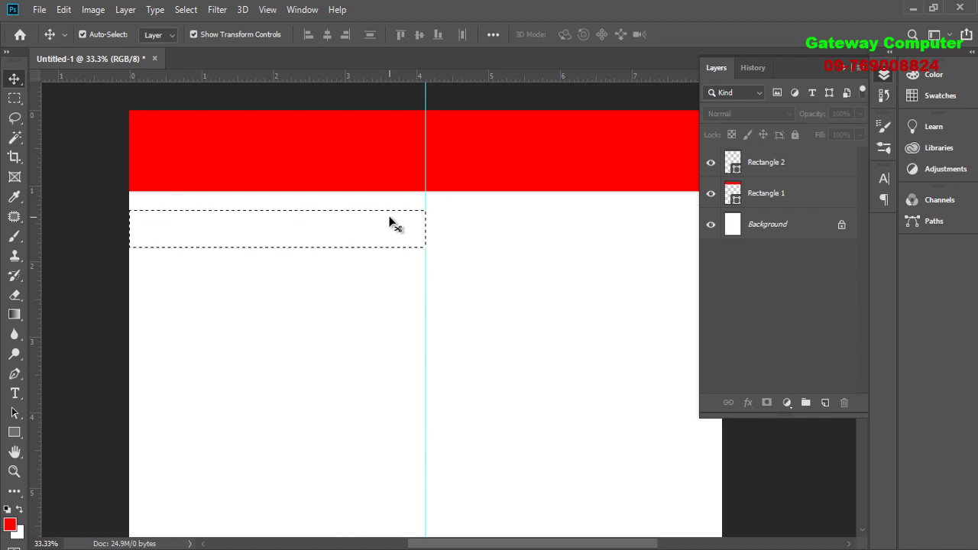
{"action": "key", "text": "ctrl"}
{"action": "key", "text": "ctrl+0"}
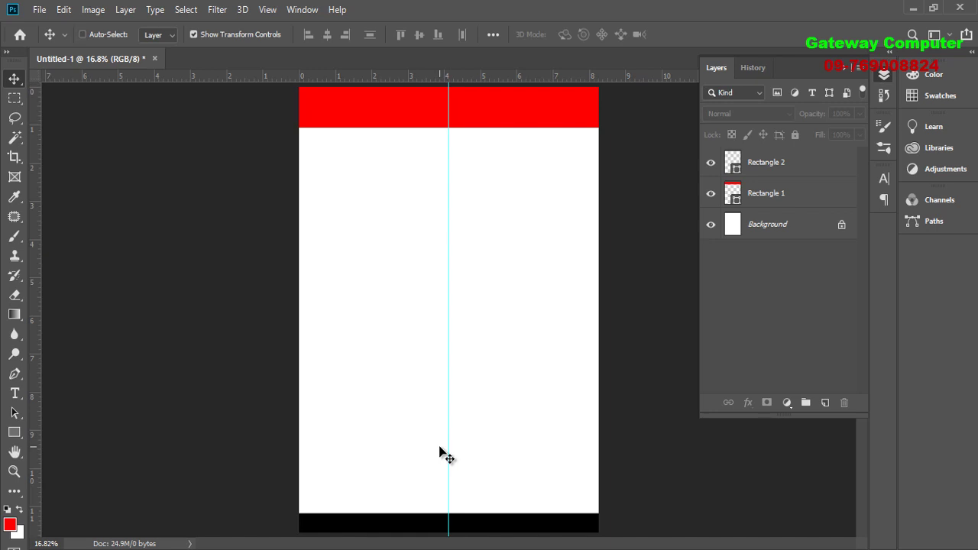
{"action": "key", "text": "ctrl+plus"}
{"action": "key", "text": "ctrl+minus"}
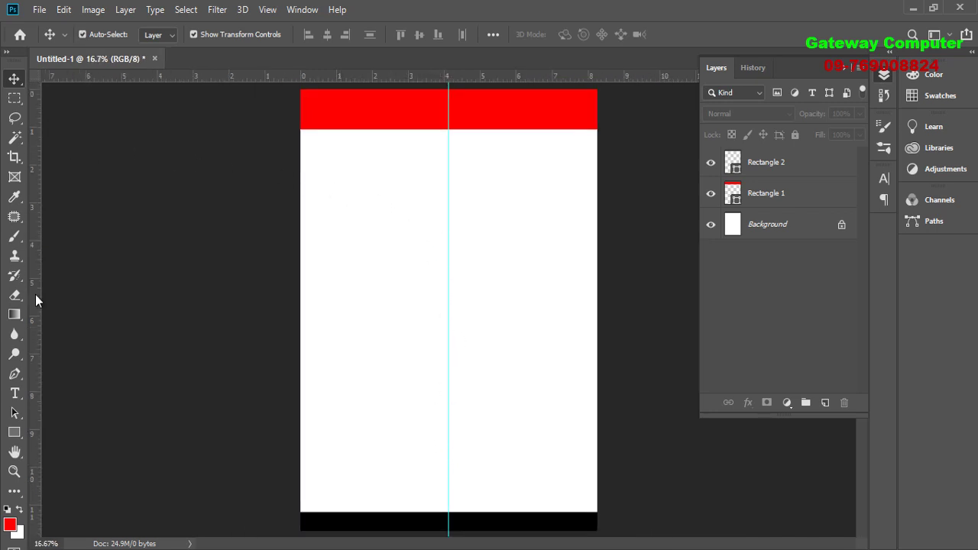
Draw a blue-filled rectangle from below the header to the centre guide, down to the footer
{"action": "left_click", "coordinate": [14, 432]}
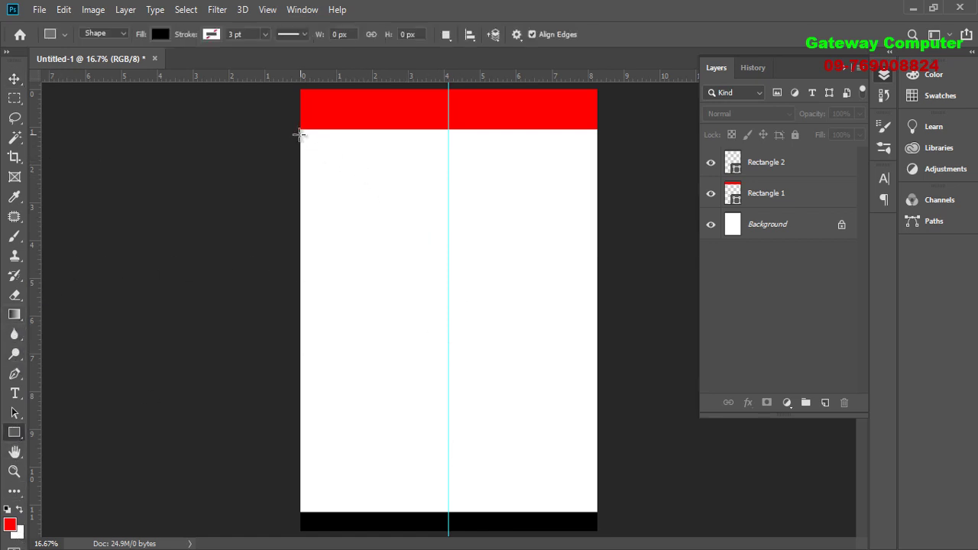
{"action": "left_click", "coordinate": [162, 33]}
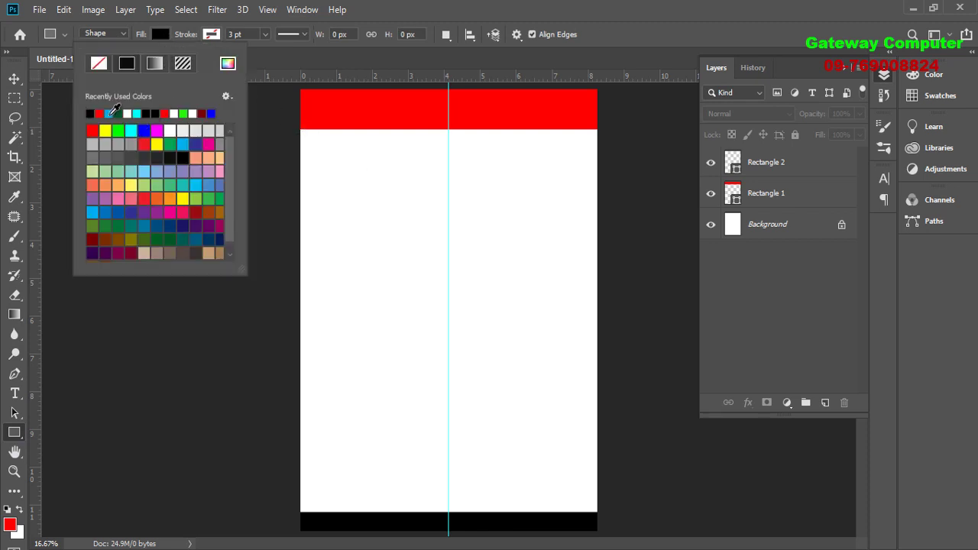
{"action": "left_click", "coordinate": [93, 212]}
{"action": "key", "text": "Return"}
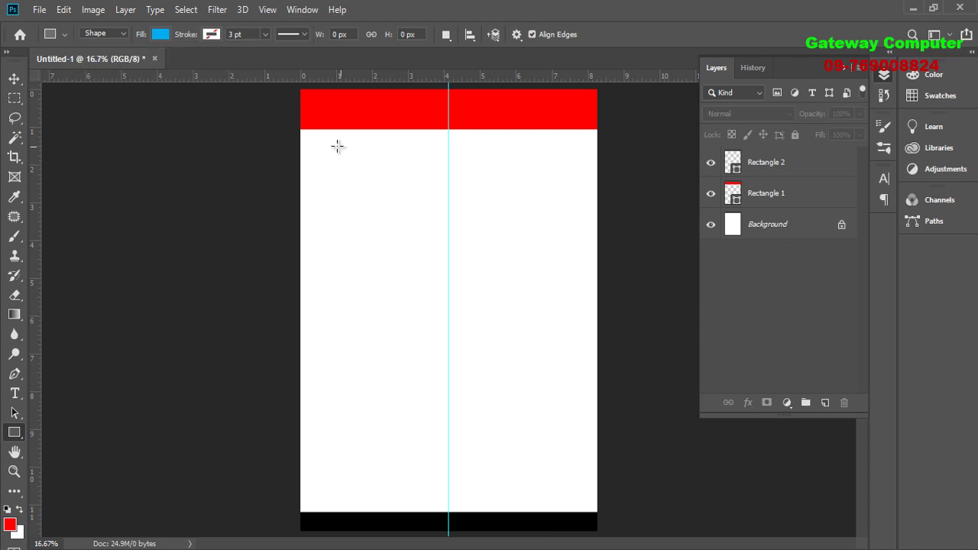
{"action": "left_click_drag", "start_coordinate": [301, 129], "coordinate": [449, 507]}
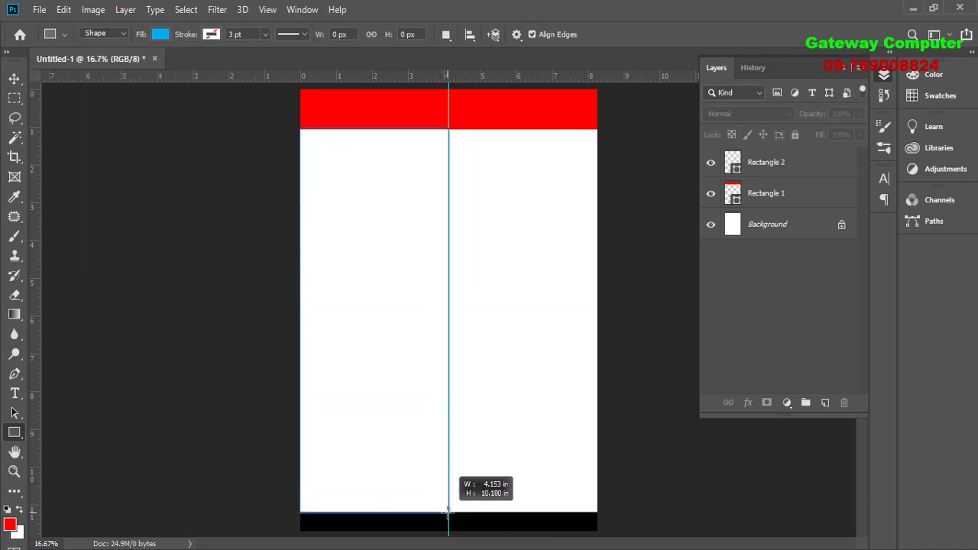
{"action": "left_click_drag", "start_coordinate": [449, 508], "coordinate": [448, 512]}
{"action": "key", "text": "ctrl+plus"}
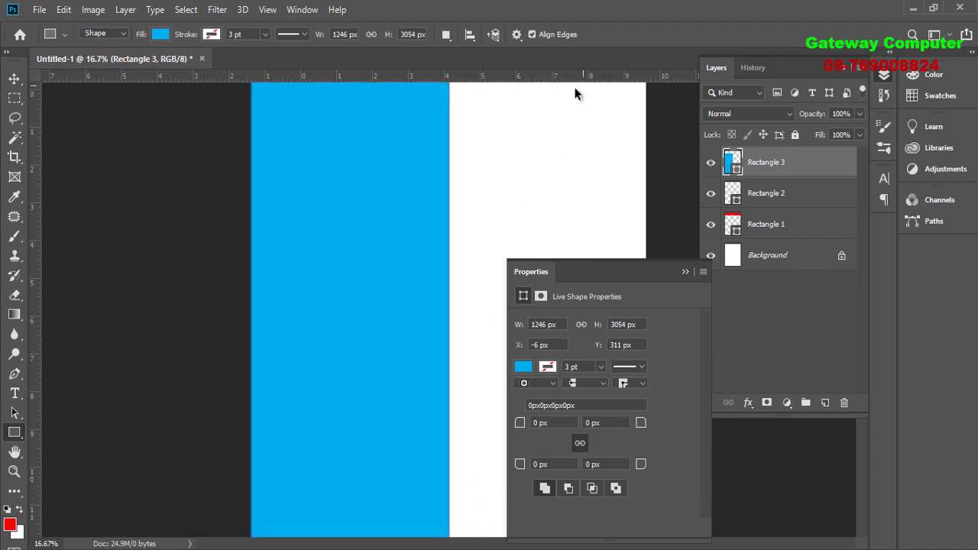
{"action": "left_click_drag", "start_coordinate": [262, 255], "coordinate": [225, 454]}
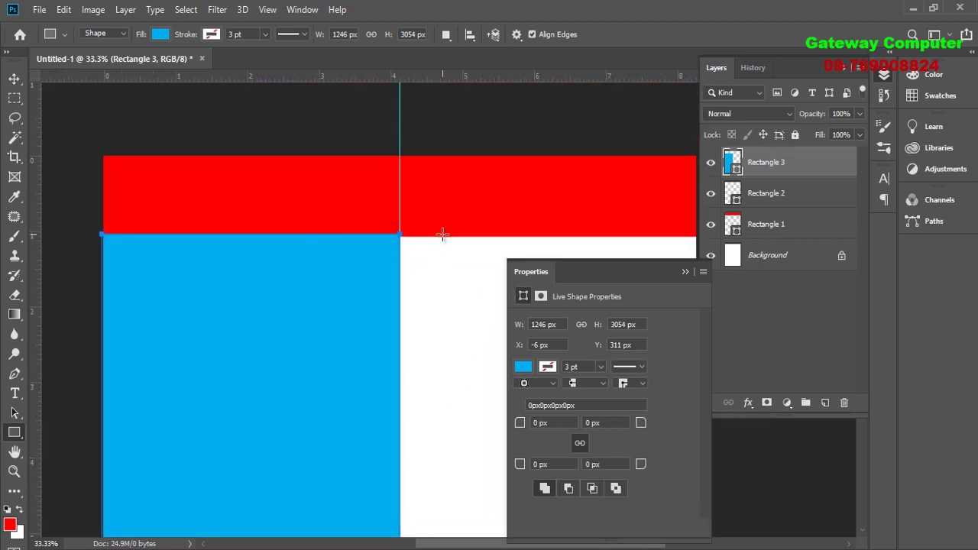
Resize the blue panel to 1240 × 3033 px between header and footer, then collapse Properties
{"action": "left_click", "coordinate": [14, 78]}
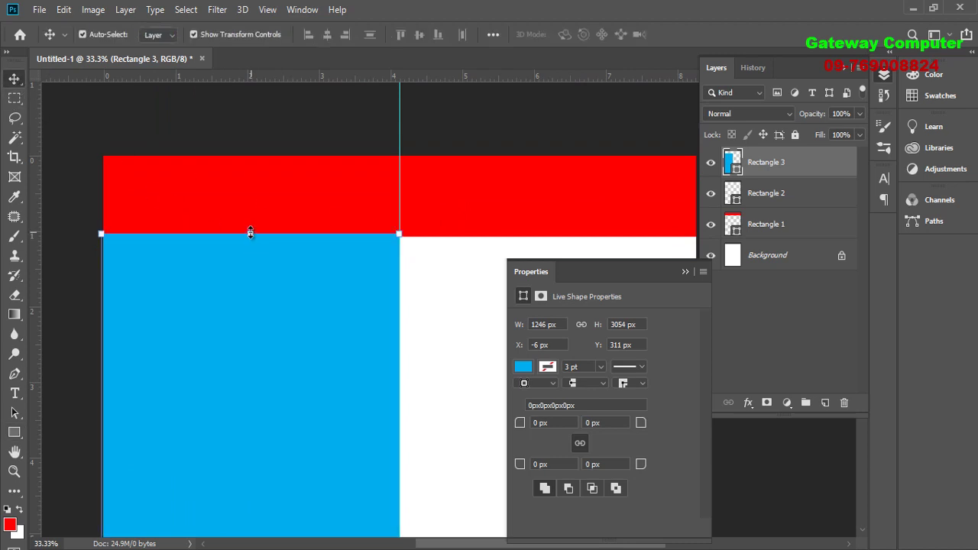
{"action": "left_click_drag", "start_coordinate": [251, 232], "coordinate": [251, 237]}
{"action": "left_click_drag", "start_coordinate": [178, 408], "coordinate": [229, 247]}
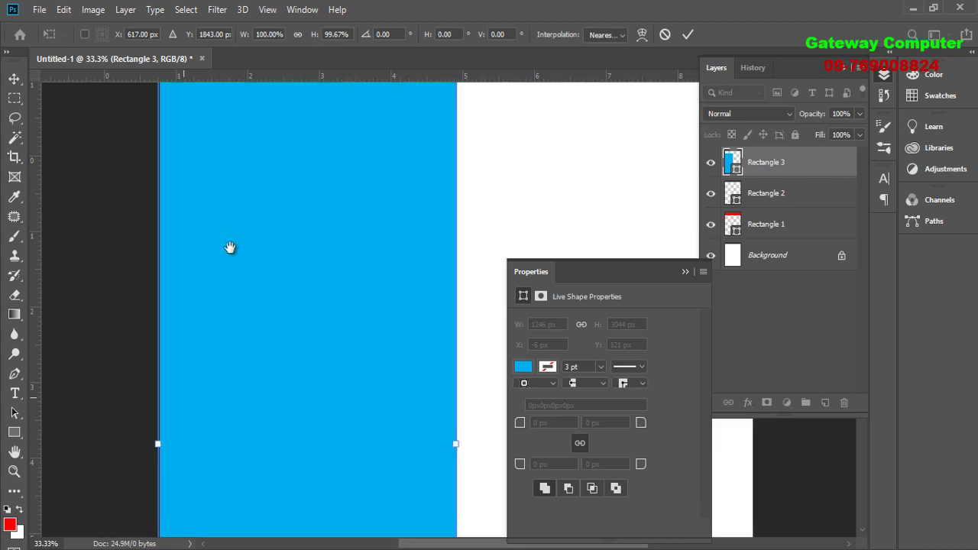
{"action": "left_click_drag", "start_coordinate": [158, 445], "coordinate": [160, 444]}
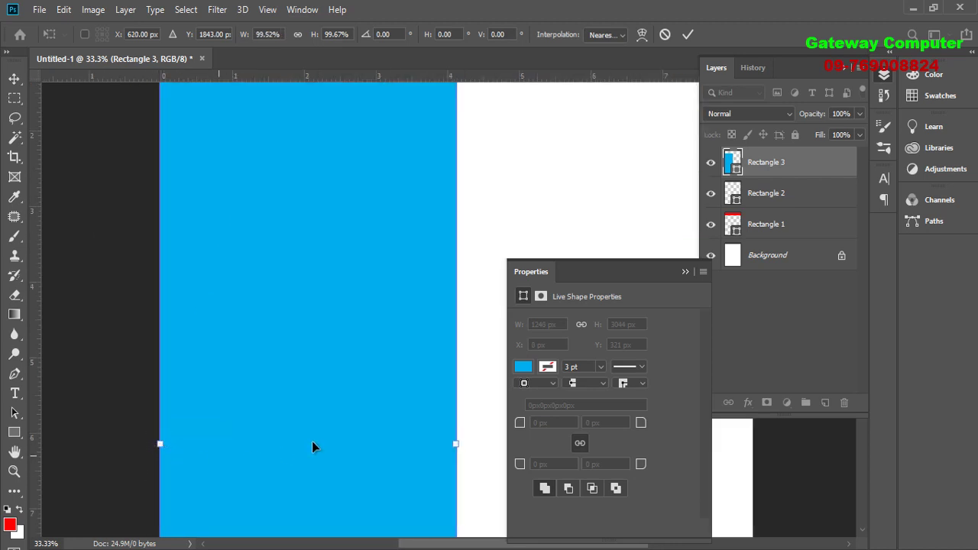
{"action": "scroll", "coordinate": [331, 353], "scroll_direction": "down", "scroll_amount": 5}
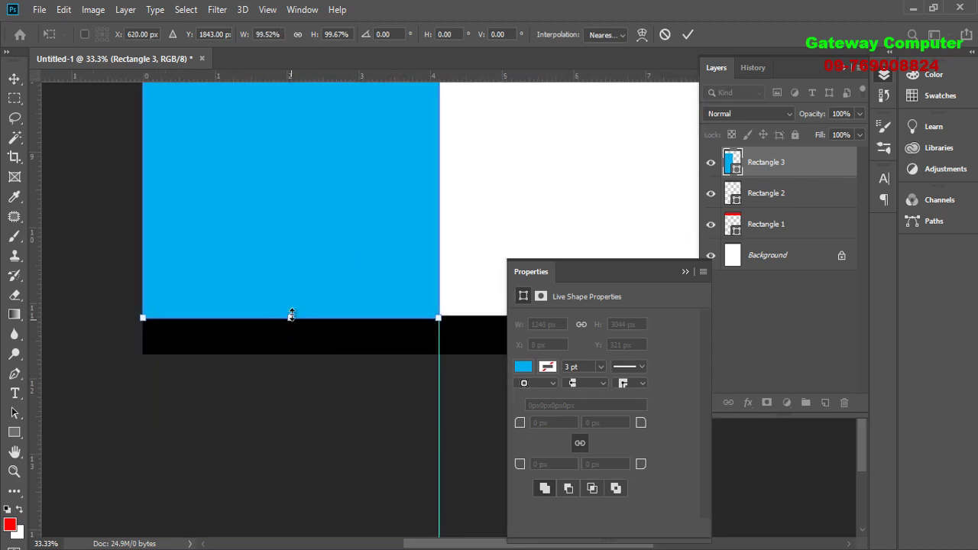
{"action": "left_click_drag", "start_coordinate": [291, 315], "coordinate": [292, 313]}
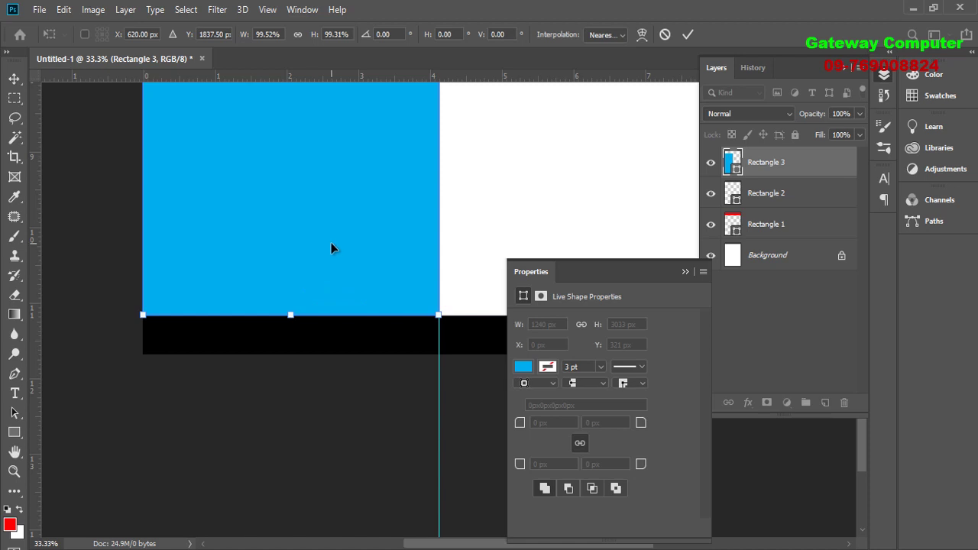
{"action": "key", "text": "Return"}
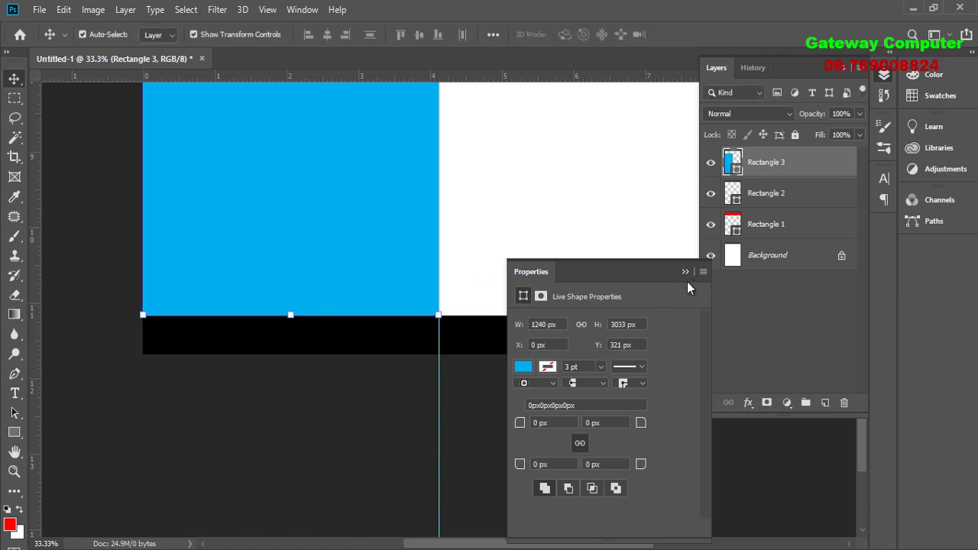
{"action": "left_click", "coordinate": [685, 272]}
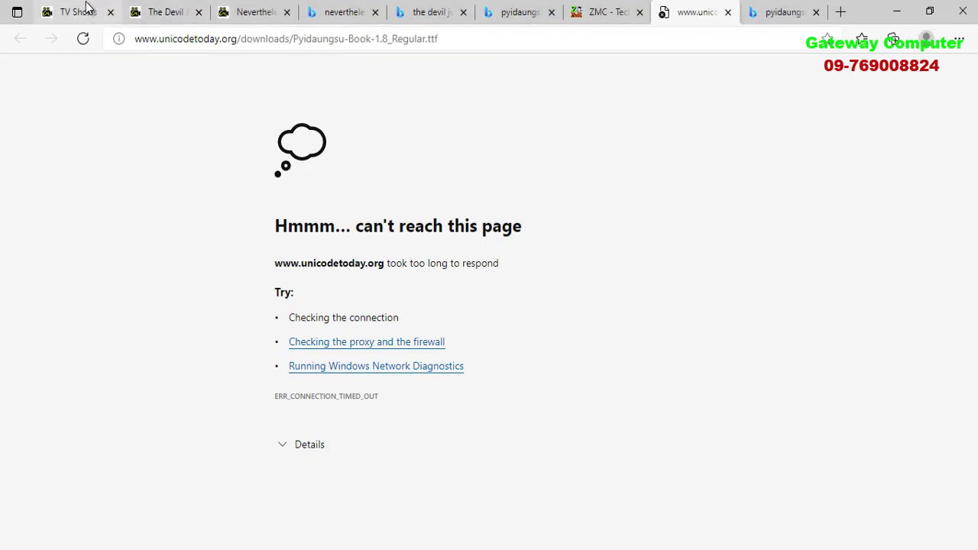
On the channelmyanmar TV Shows page, find The Devil Judge in the 2021 series grid and bring up its link options
{"action": "left_click", "coordinate": [74, 9]}
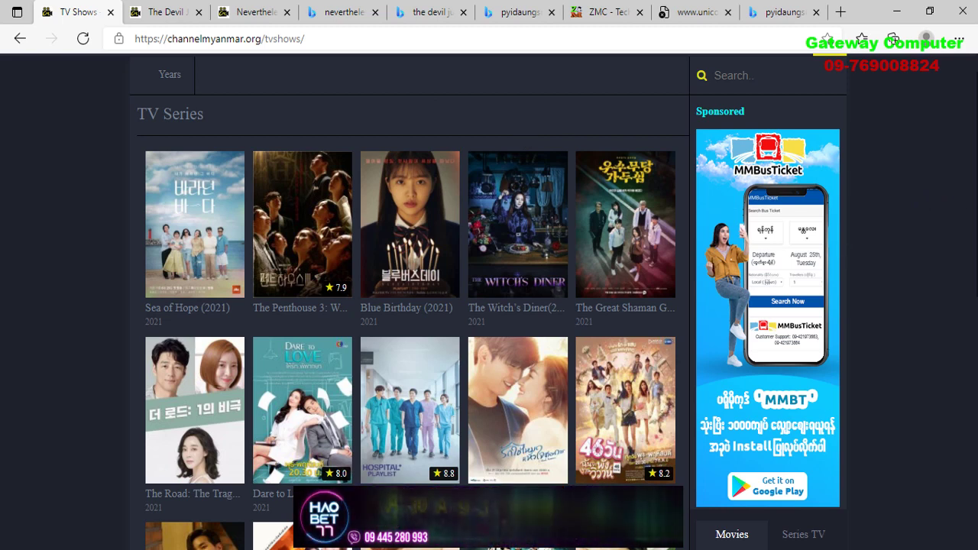
{"action": "scroll", "coordinate": [972, 263], "scroll_direction": "up", "scroll_amount": 1}
{"action": "scroll", "coordinate": [972, 263], "scroll_direction": "down", "scroll_amount": 1}
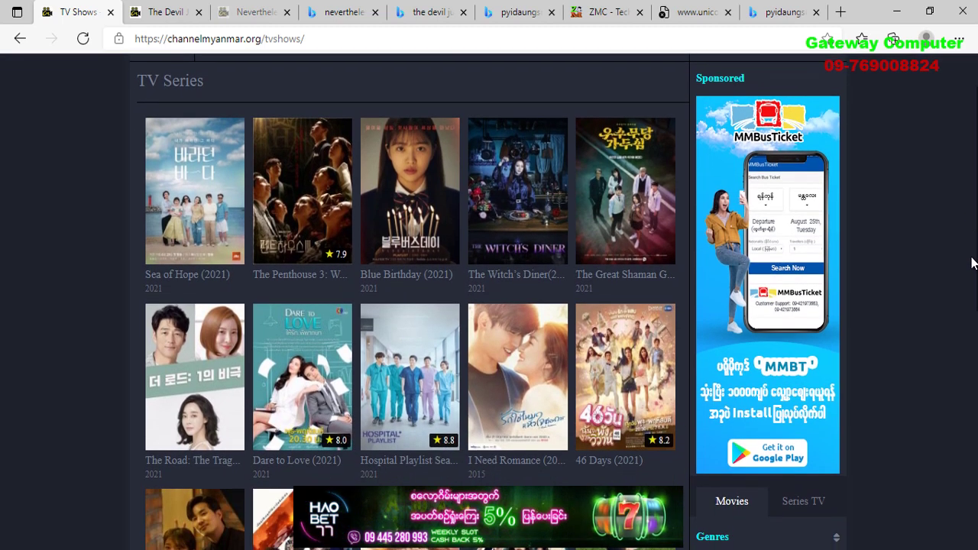
{"action": "scroll", "coordinate": [972, 263], "scroll_direction": "down", "scroll_amount": 2}
{"action": "scroll", "coordinate": [967, 329], "scroll_direction": "down", "scroll_amount": 3}
{"action": "scroll", "coordinate": [948, 405], "scroll_direction": "down", "scroll_amount": 3}
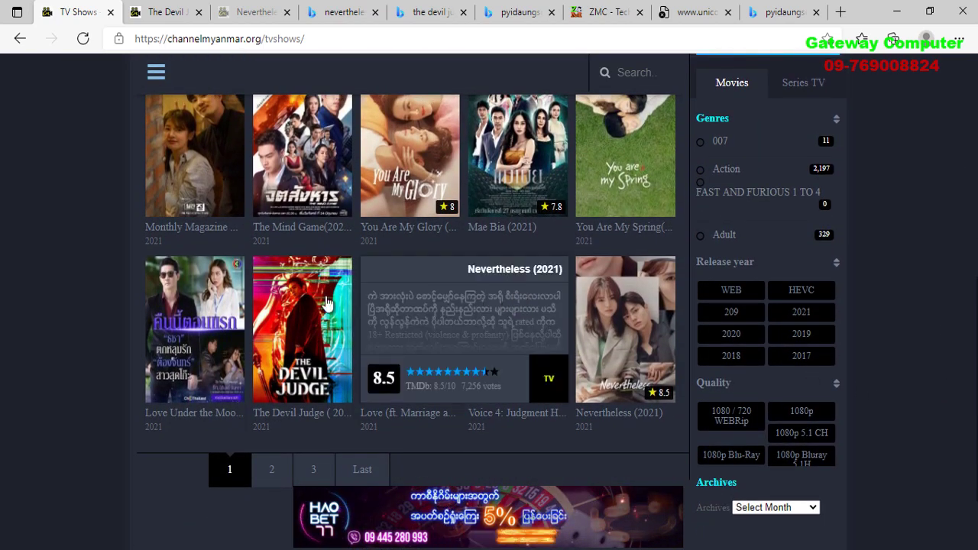
{"action": "mouse_move", "coordinate": [303, 330]}
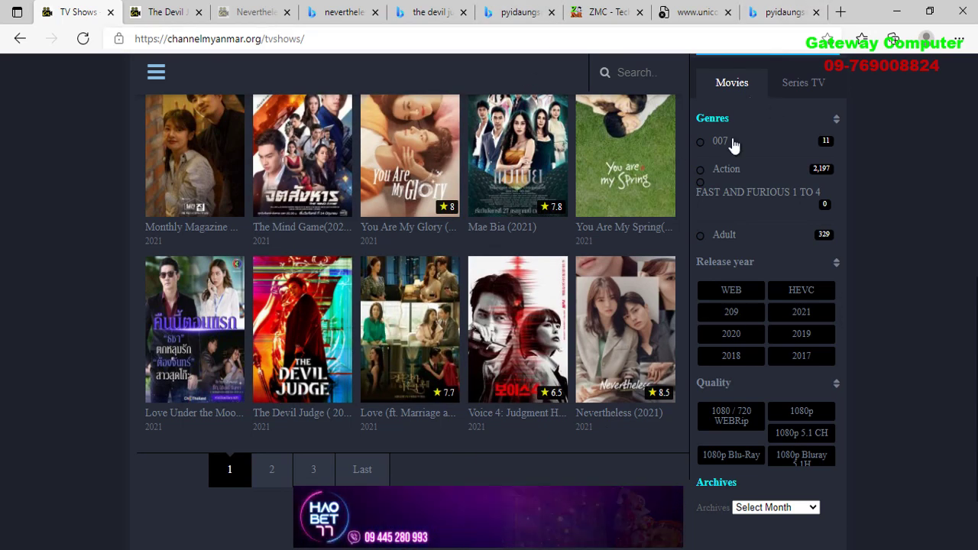
{"action": "right_click", "coordinate": [309, 289]}
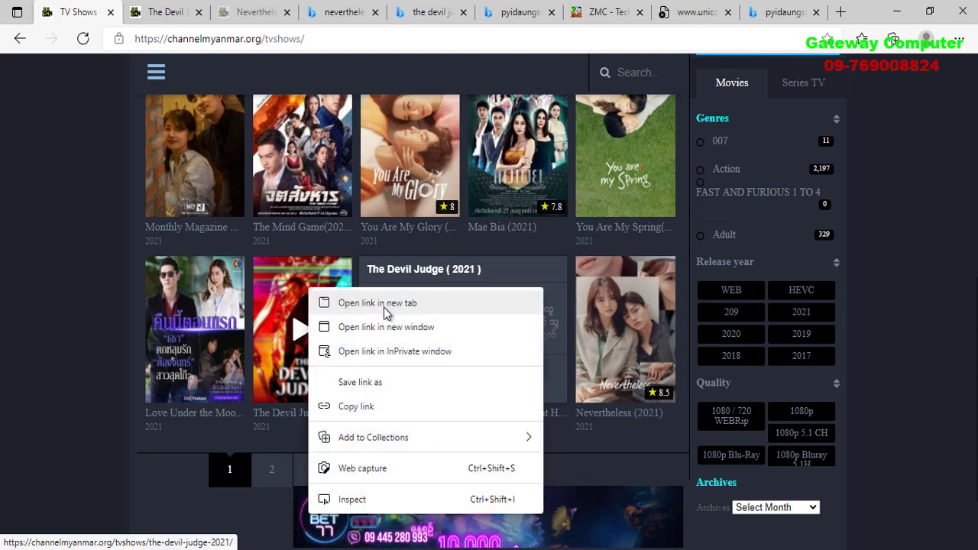
Save The Devil Judge poster from its synopsis page into Documents
{"action": "left_click", "coordinate": [168, 12]}
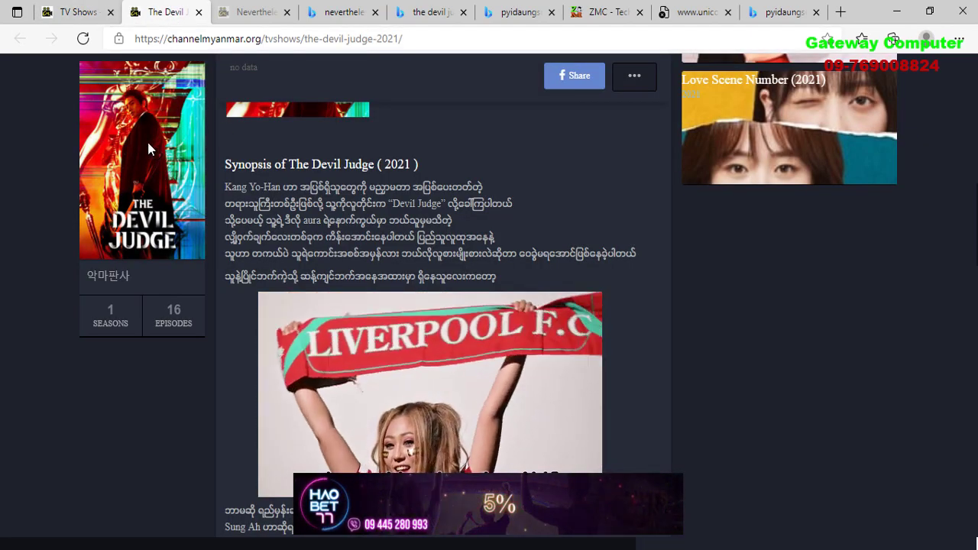
{"action": "right_click", "coordinate": [150, 136]}
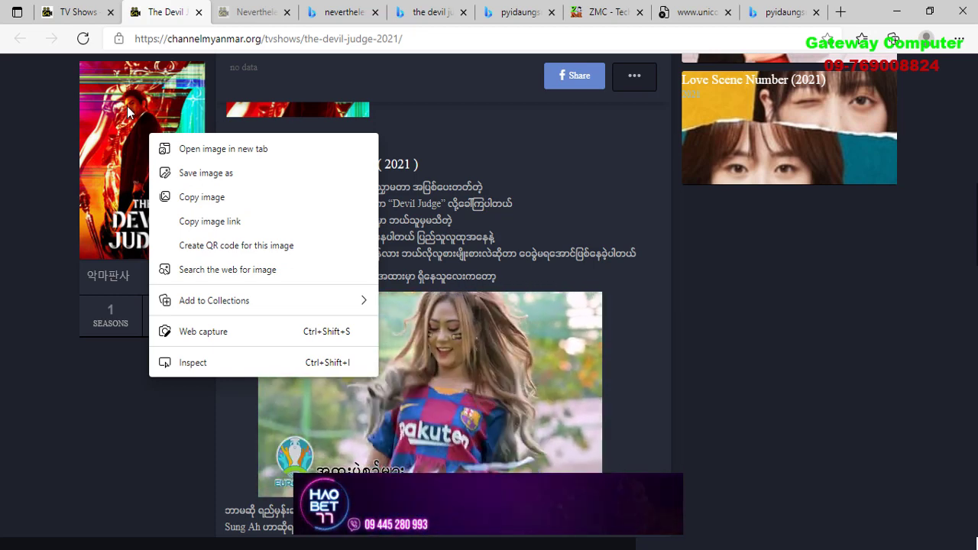
{"action": "left_click", "coordinate": [24, 127]}
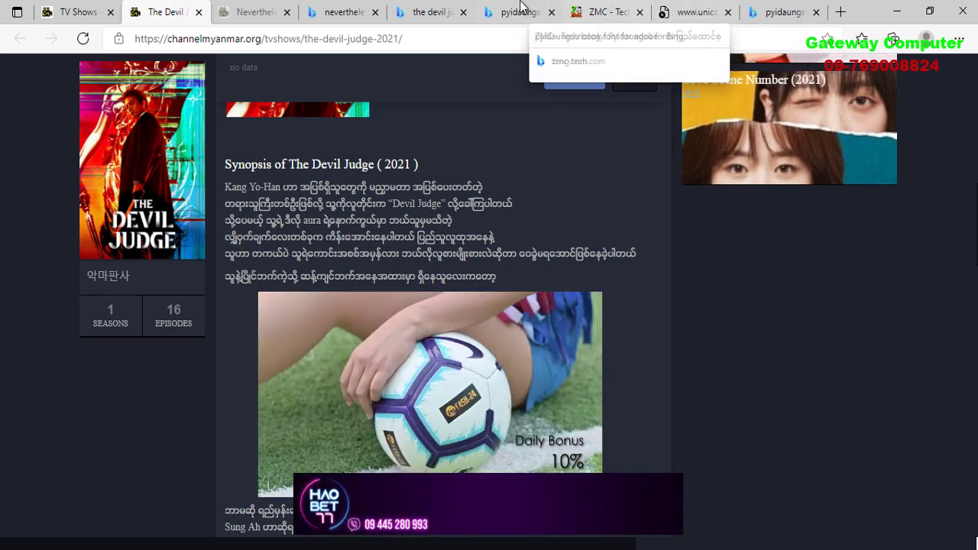
Save the Nevertheless poster from the Bing image results into Documents
{"action": "left_click", "coordinate": [346, 8]}
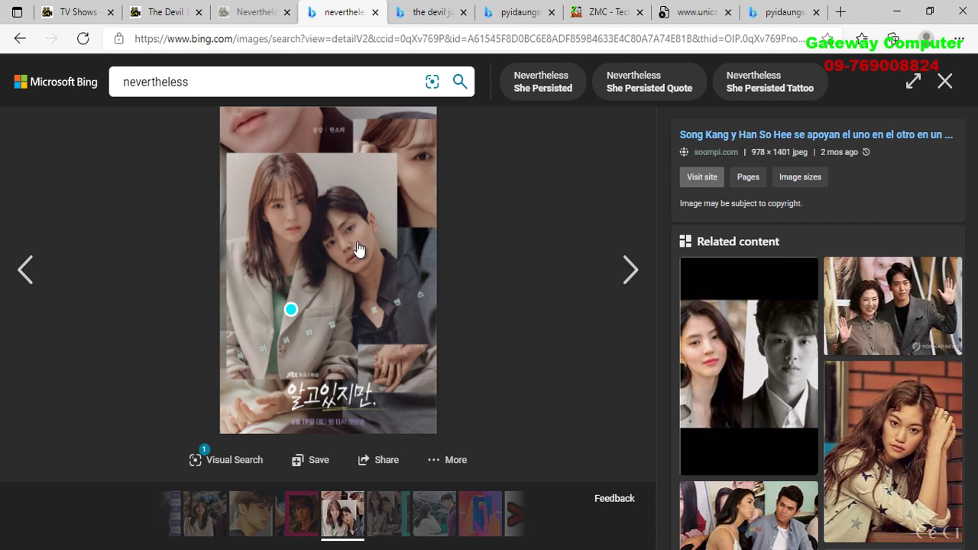
{"action": "right_click", "coordinate": [354, 206]}
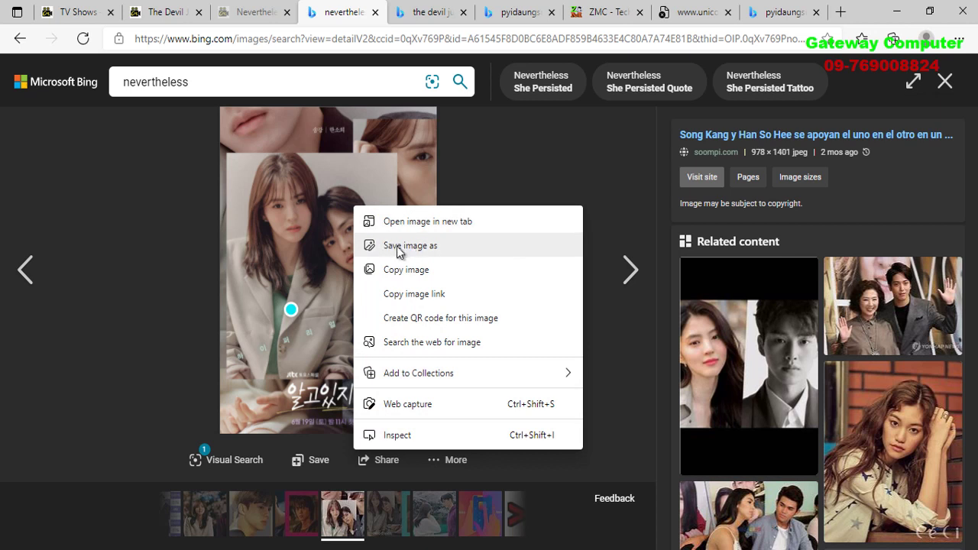
{"action": "left_click", "coordinate": [409, 246]}
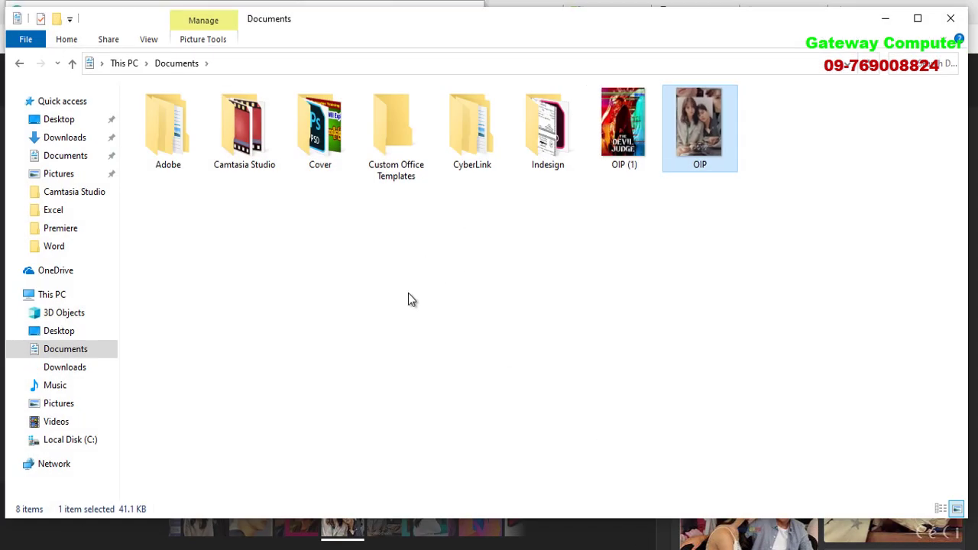
Show Documents as extra large icons and preview the OIP poster
{"action": "right_click", "coordinate": [614, 230]}
{"action": "mouse_move", "coordinate": [643, 230]}
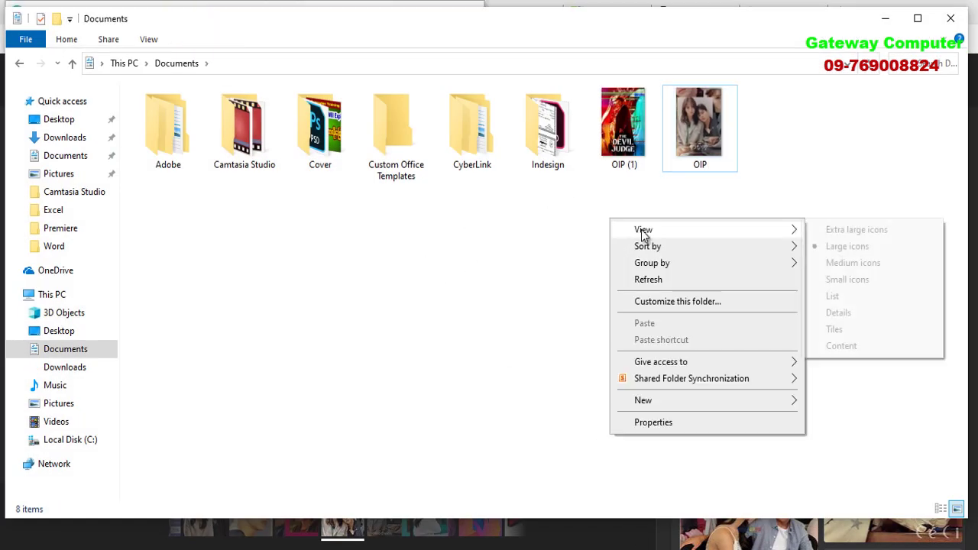
{"action": "left_click", "coordinate": [870, 229]}
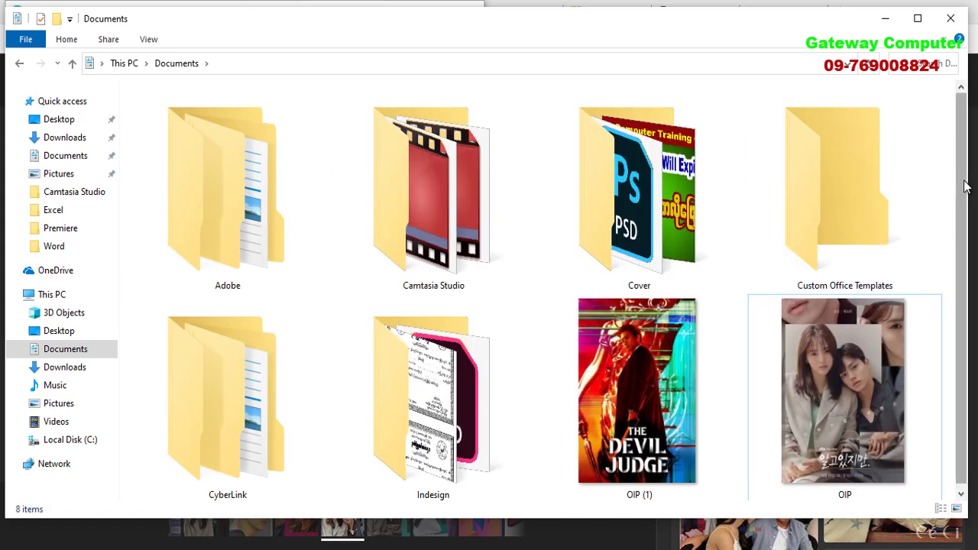
{"action": "left_click_drag", "start_coordinate": [962, 220], "coordinate": [961, 223]}
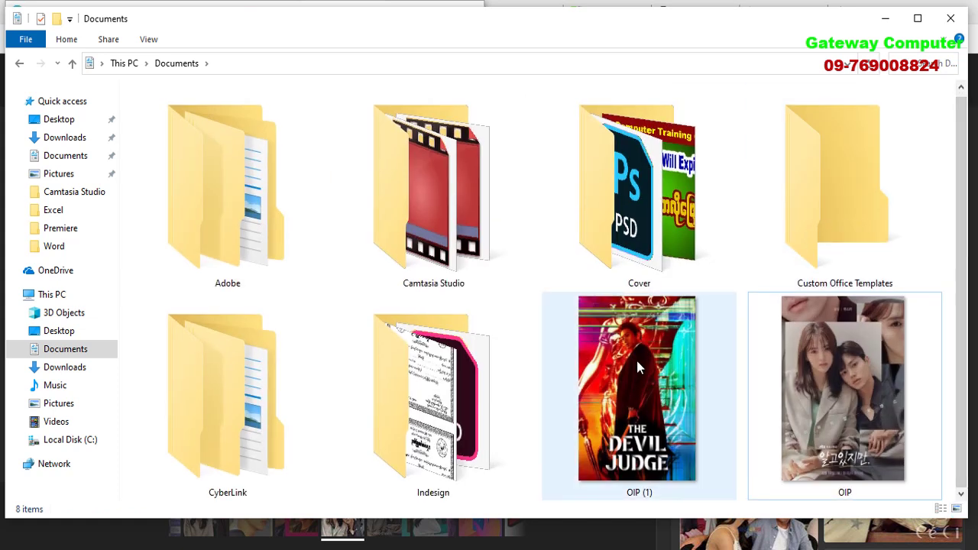
{"action": "double_click", "coordinate": [850, 353]}
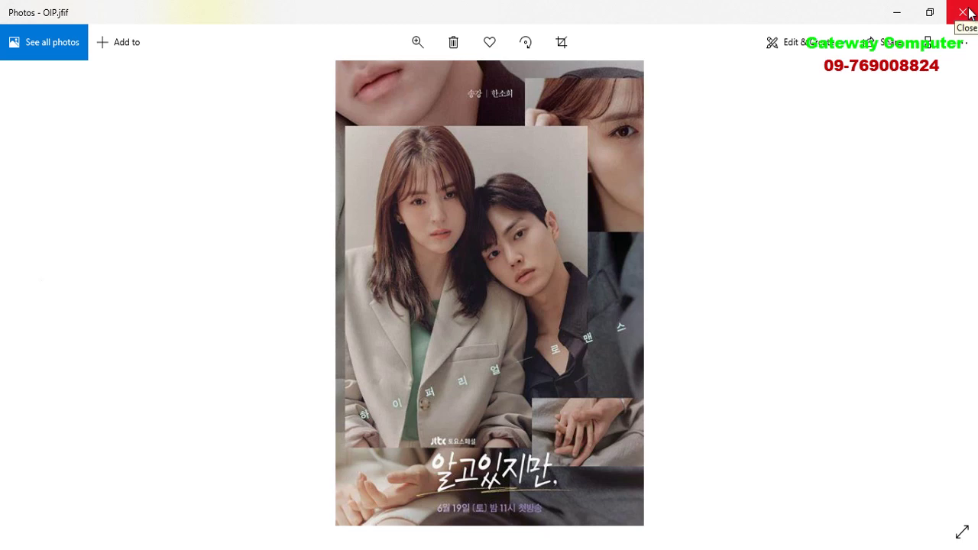
{"action": "left_click", "coordinate": [962, 16]}
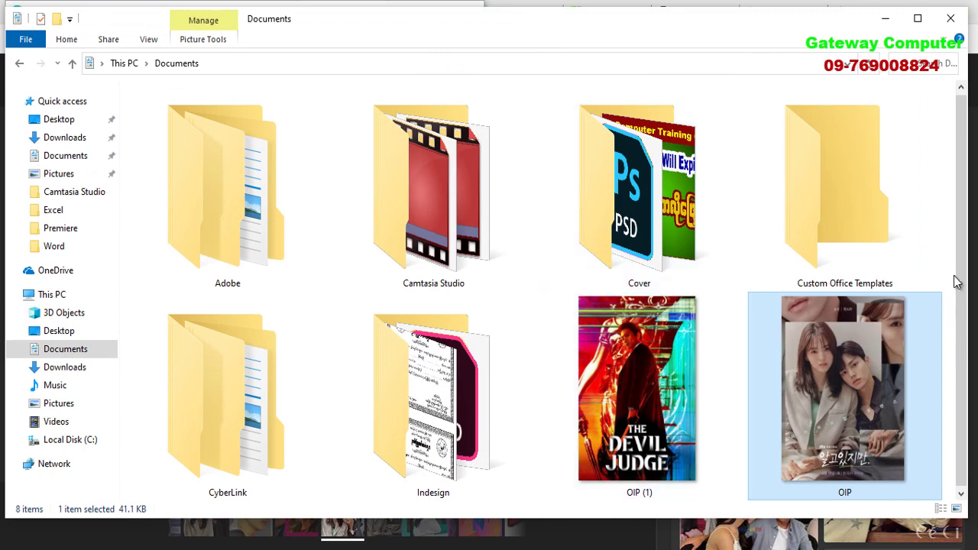
Select OIP (1) and minimize Explorer and Edge to bring Photoshop forward
{"action": "left_click", "coordinate": [634, 375]}
{"action": "left_click", "coordinate": [884, 19]}
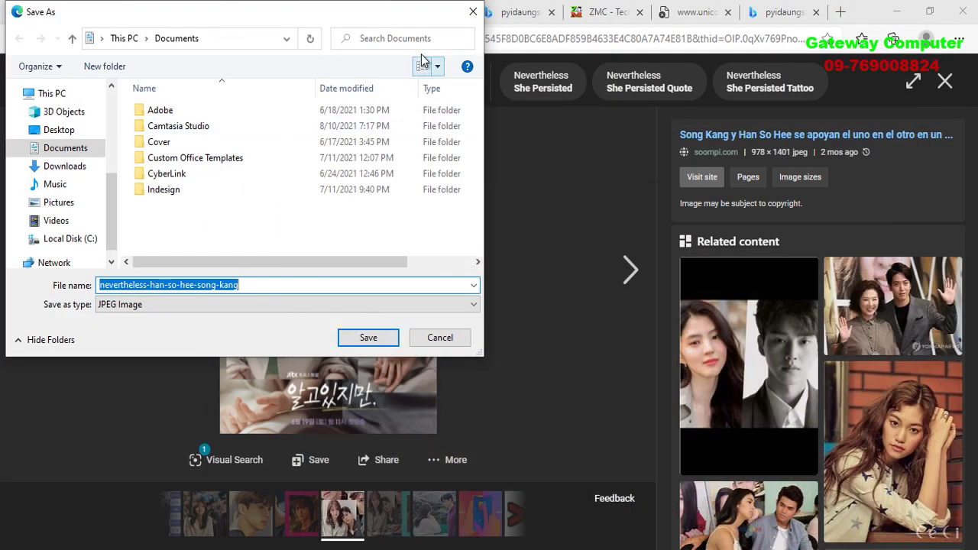
{"action": "left_click", "coordinate": [471, 11]}
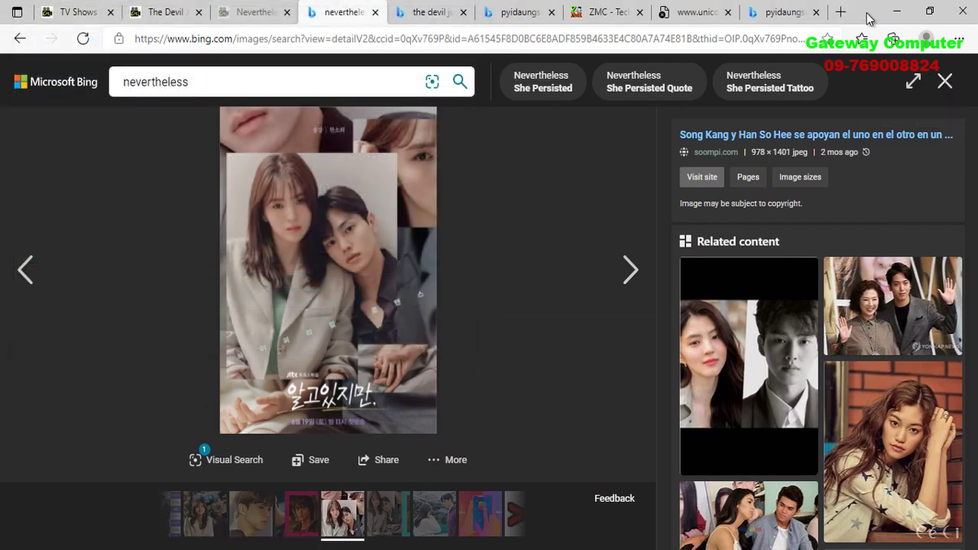
{"action": "left_click", "coordinate": [897, 11]}
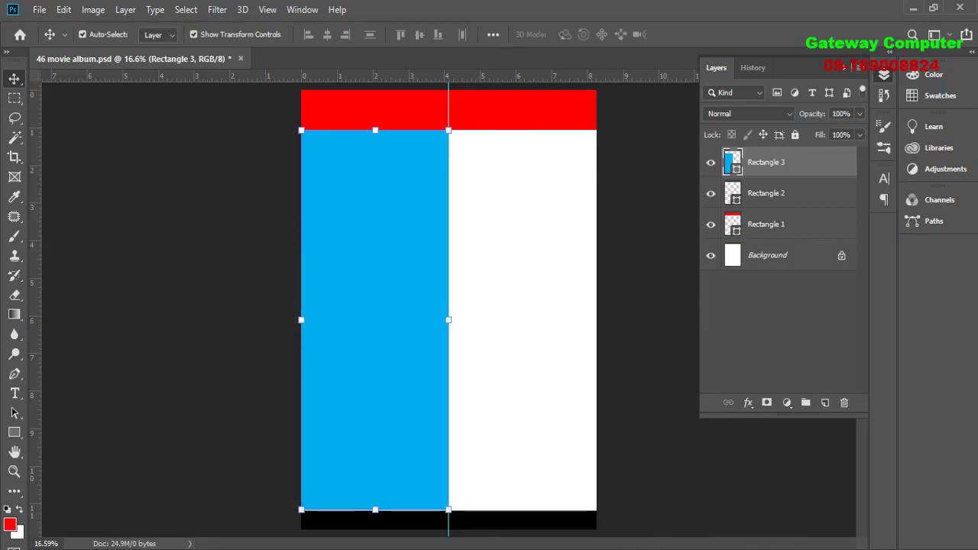
Drag OIP (1) from Explorer onto the Photoshop page and dismiss the wrong-document-type error
{"action": "left_click", "coordinate": [644, 546]}
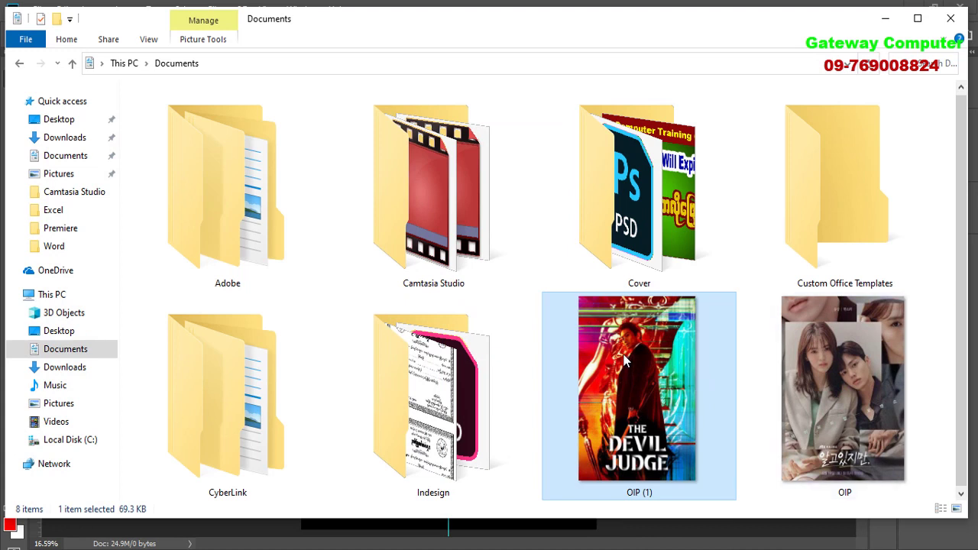
{"action": "mouse_move", "coordinate": [625, 360]}
{"action": "left_mouse_down"}
{"action": "mouse_move", "coordinate": [421, 474]}
{"action": "mouse_move", "coordinate": [373, 164]}
{"action": "left_mouse_up"}
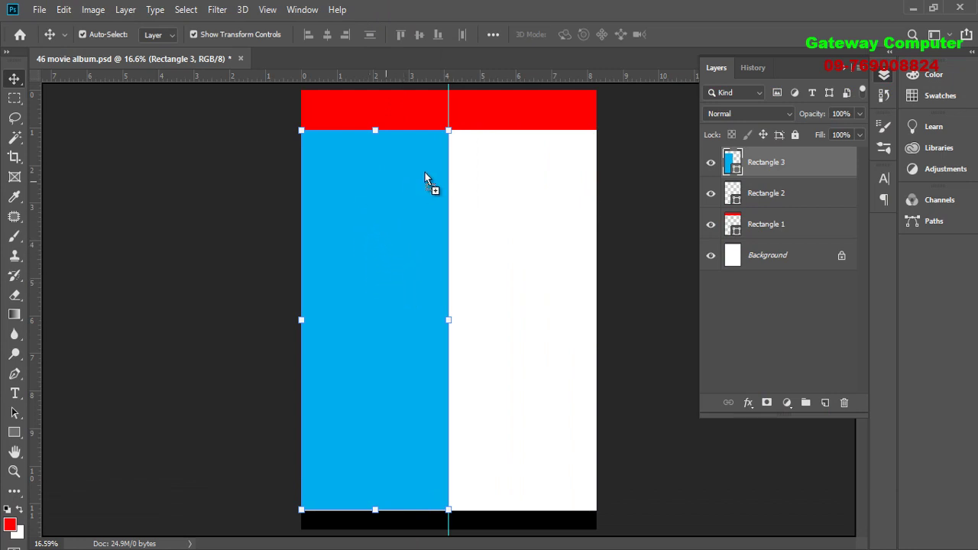
{"action": "left_click_drag", "start_coordinate": [425, 173], "coordinate": [444, 235]}
{"action": "left_click_drag", "start_coordinate": [455, 201], "coordinate": [404, 55]}
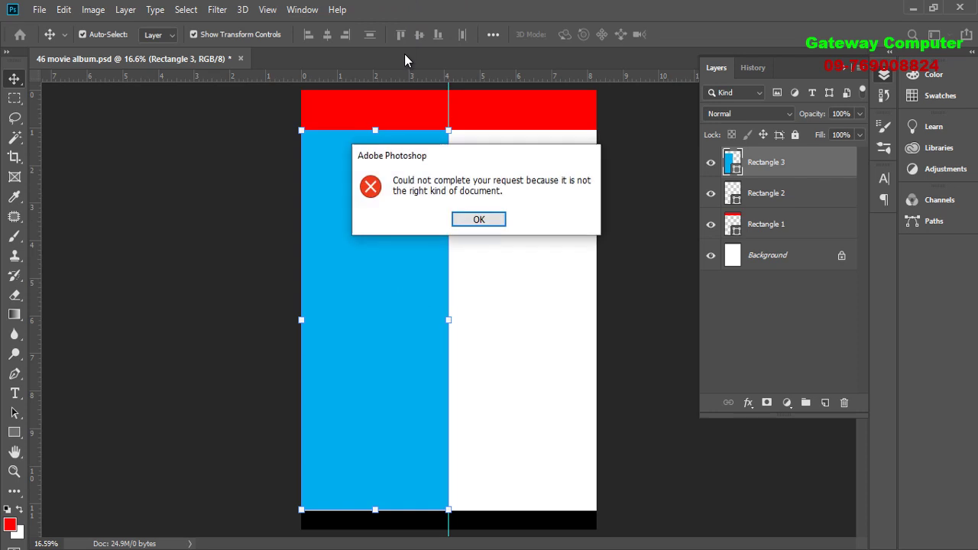
{"action": "left_click", "coordinate": [479, 222]}
Open OIP in Photos, drag it onto the Photoshop page, and dismiss the repeated wrong-document errors
{"action": "key", "text": "alt+Tab"}
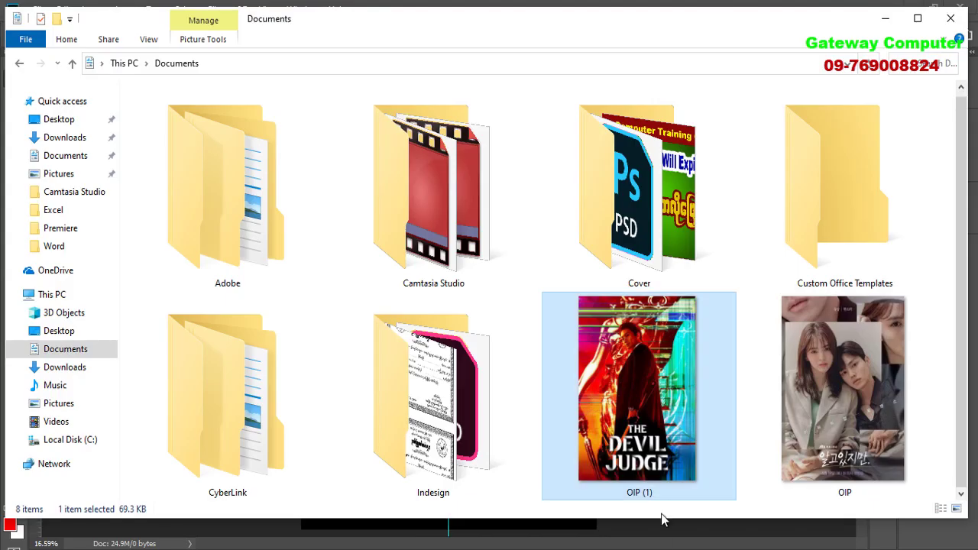
{"action": "double_click", "coordinate": [843, 379]}
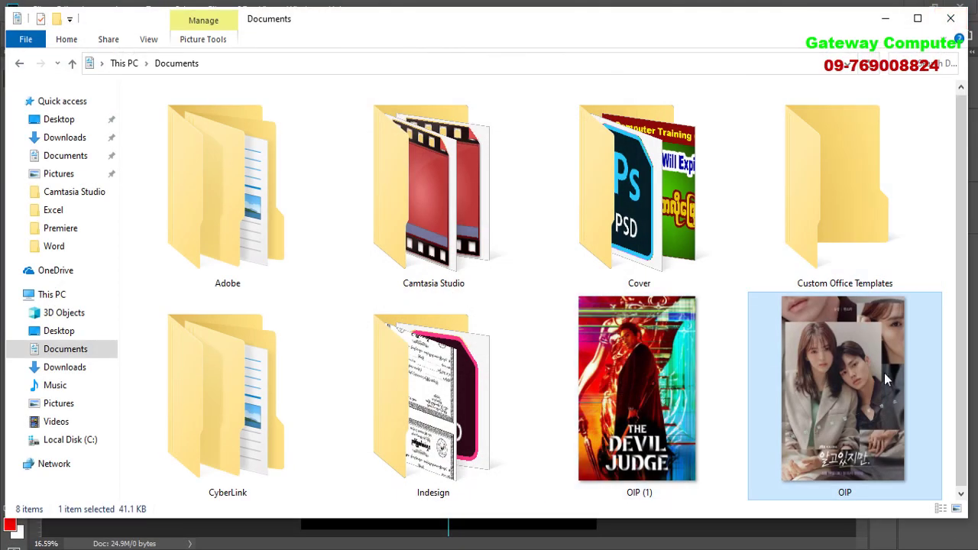
{"action": "left_click_drag", "start_coordinate": [884, 372], "coordinate": [419, 288]}
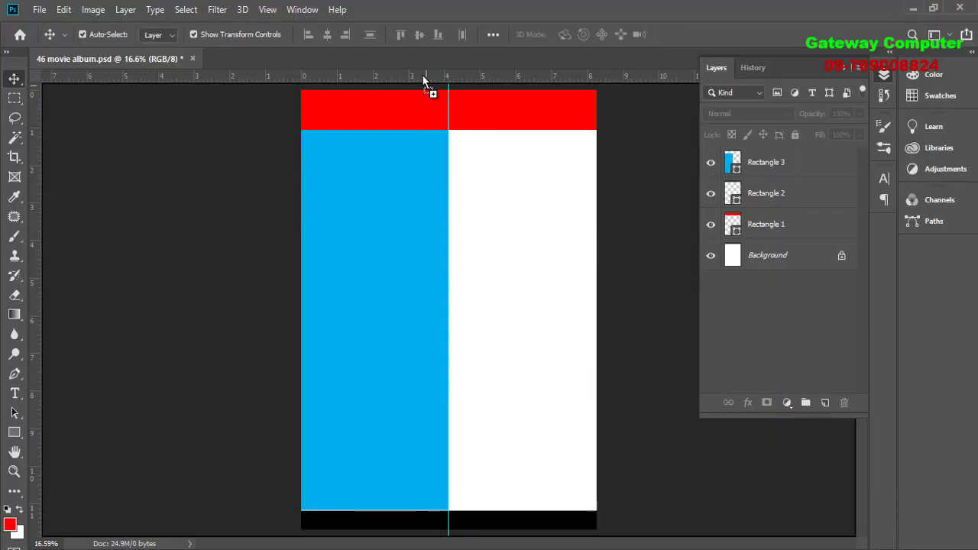
{"action": "mouse_move", "coordinate": [423, 76]}
{"action": "left_mouse_down"}
{"action": "mouse_move", "coordinate": [419, 61]}
{"action": "mouse_move", "coordinate": [371, 94]}
{"action": "left_mouse_up"}
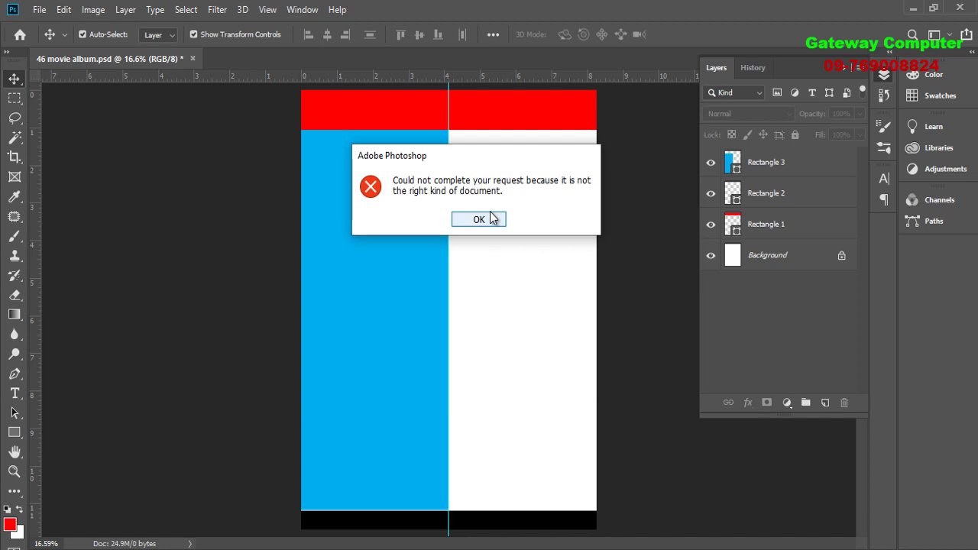
{"action": "left_click", "coordinate": [477, 220]}
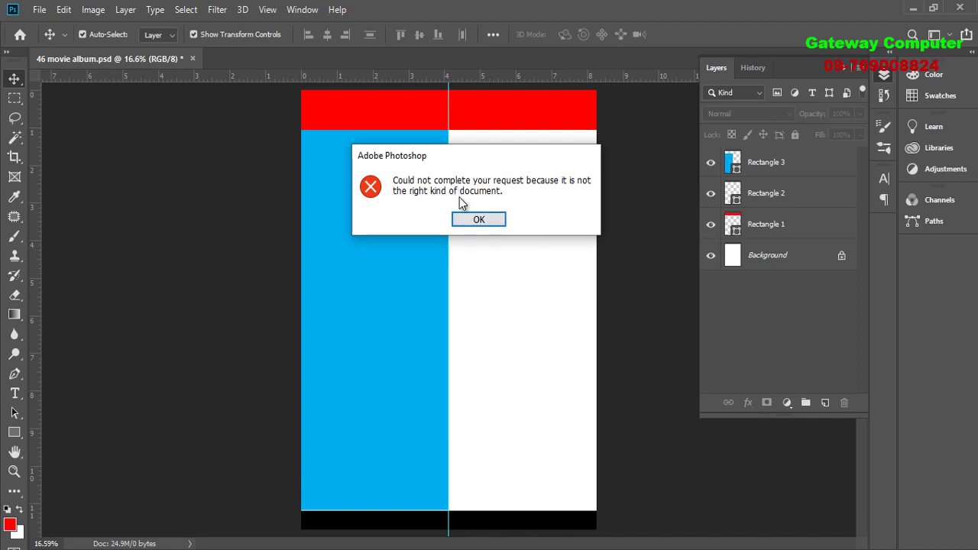
{"action": "left_click", "coordinate": [482, 220]}
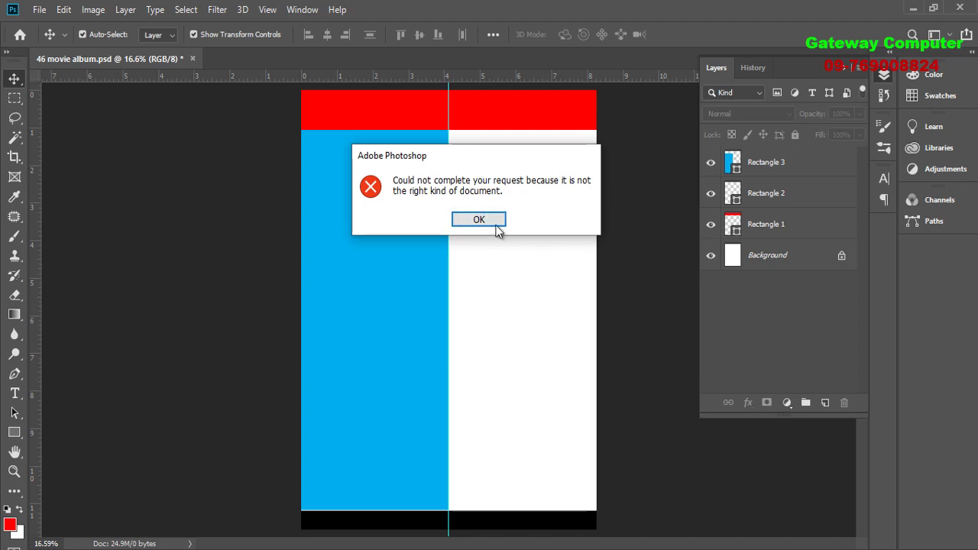
{"action": "left_click", "coordinate": [496, 226]}
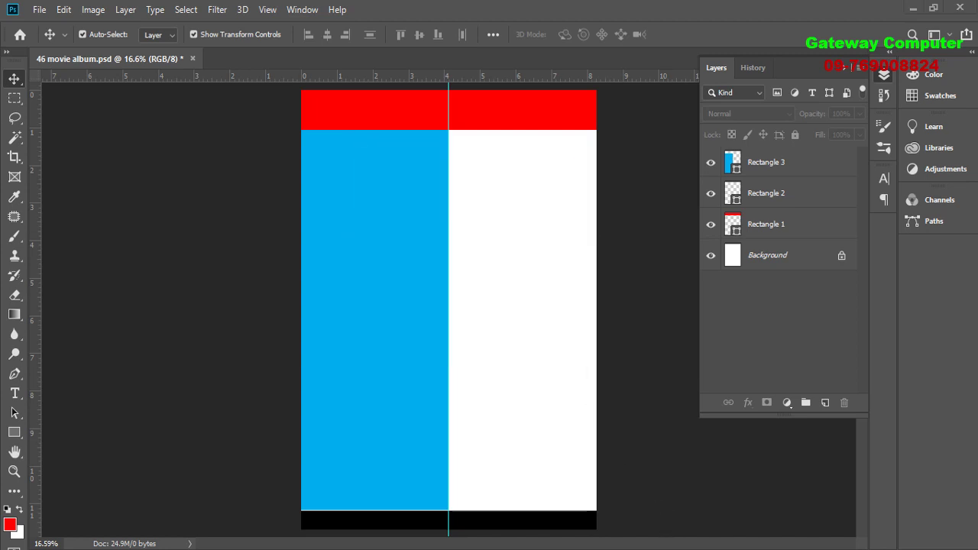
Open The Devil Judge poster OIP (1) from Documents in Paint using Open with
{"action": "key", "text": "alt+Tab"}
{"action": "double_click", "coordinate": [634, 343]}
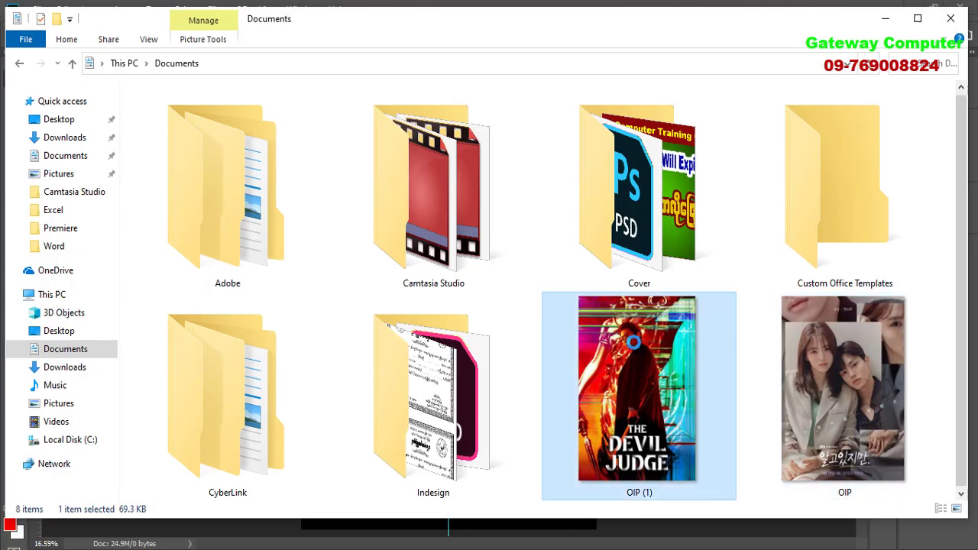
{"action": "right_click", "coordinate": [635, 343]}
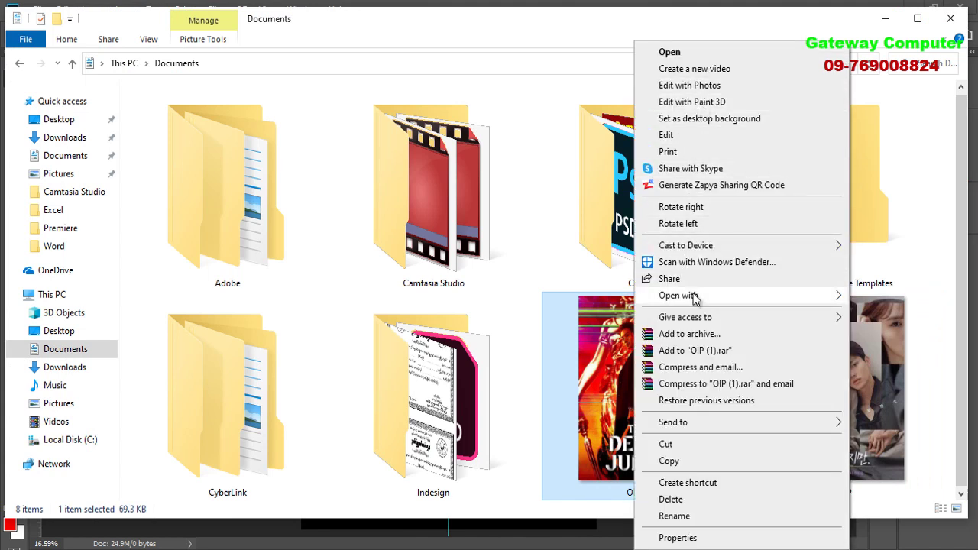
{"action": "mouse_move", "coordinate": [679, 295]}
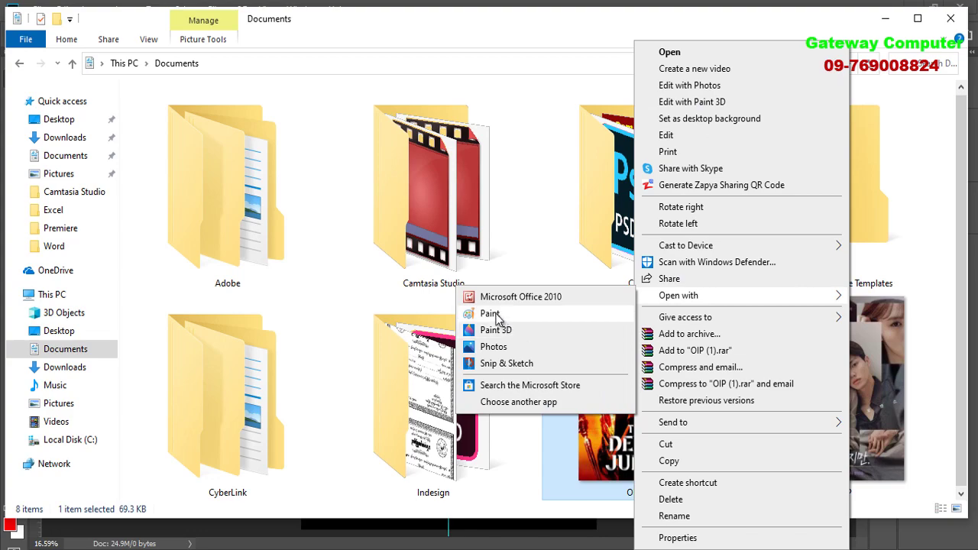
{"action": "left_click", "coordinate": [504, 313]}
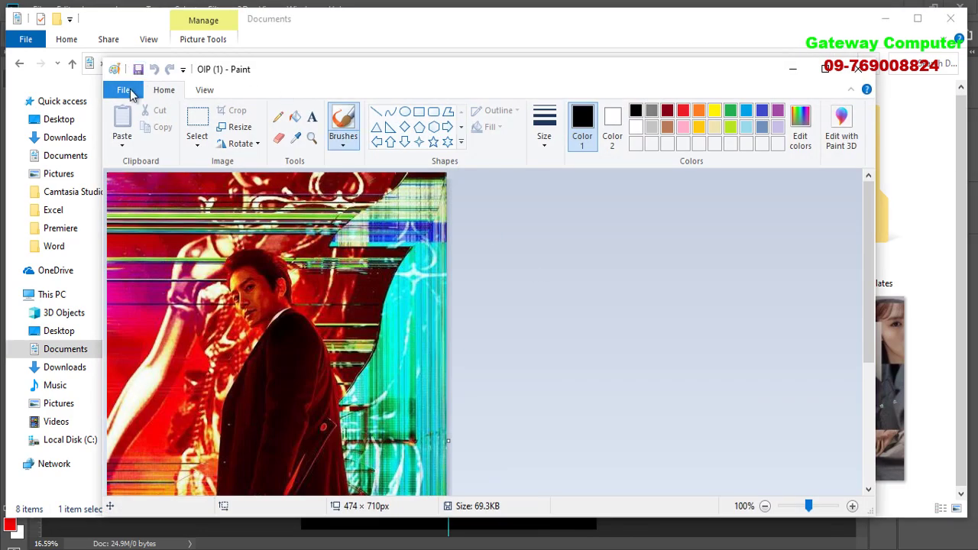
Save the poster from Paint as JPEG file 'aaaa' in Documents, then close Paint
{"action": "left_click", "coordinate": [123, 89]}
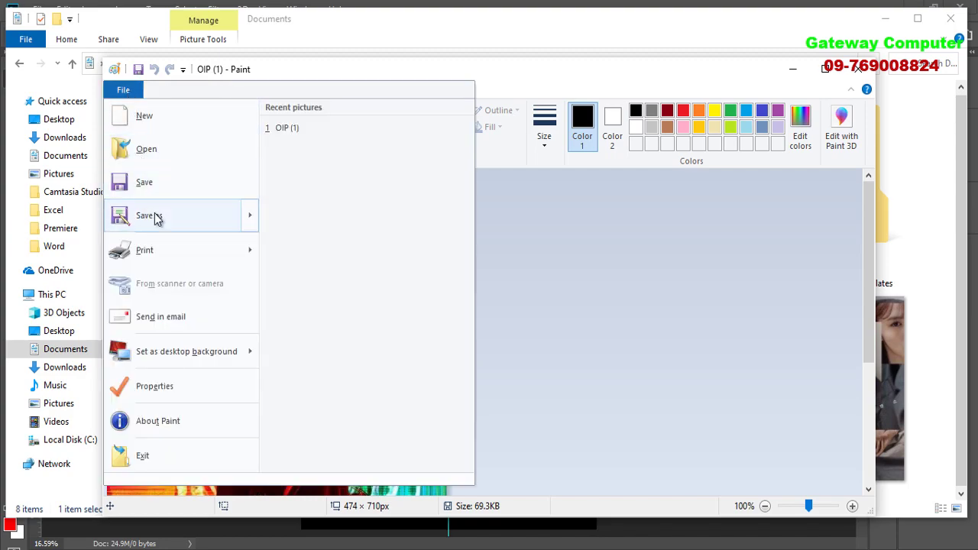
{"action": "left_click", "coordinate": [152, 215]}
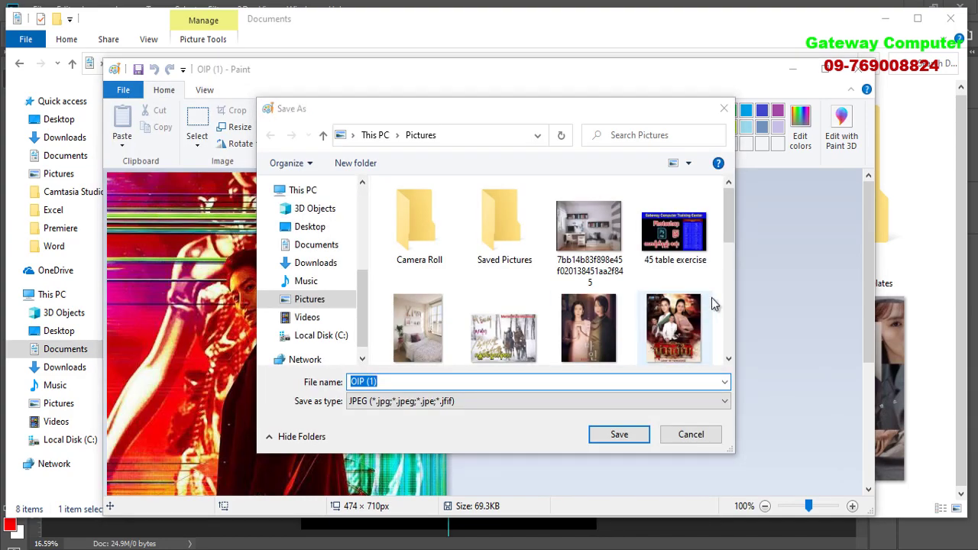
{"action": "left_click", "coordinate": [333, 251]}
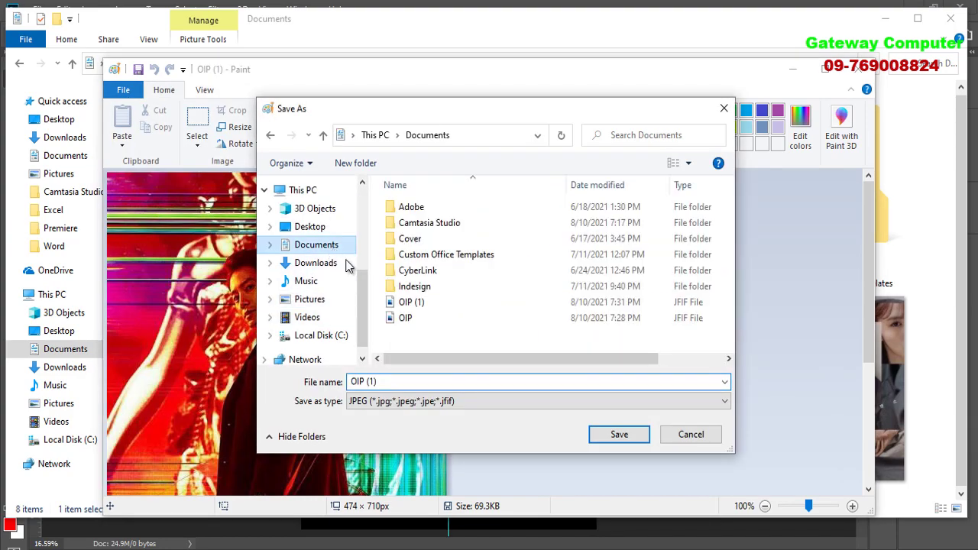
{"action": "left_click_drag", "start_coordinate": [360, 284], "coordinate": [367, 299]}
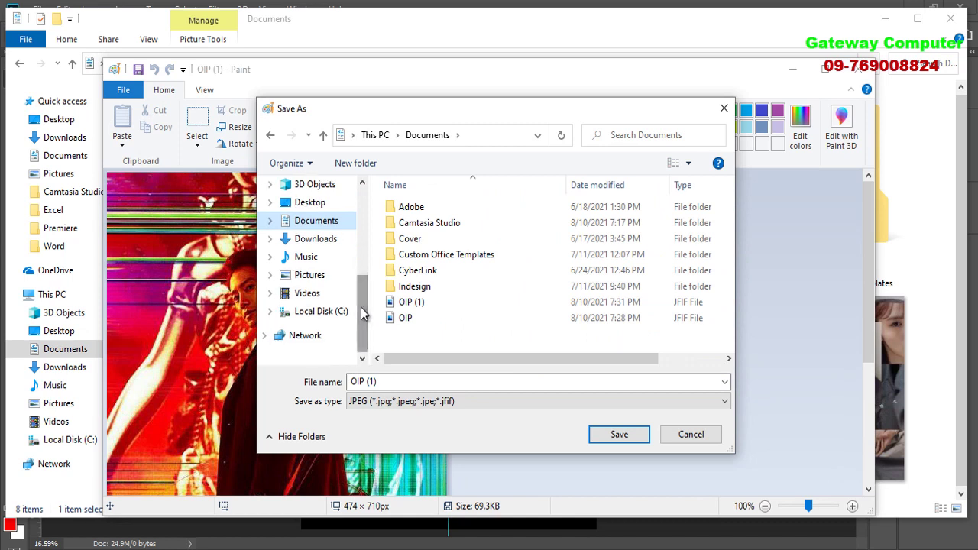
{"action": "left_click", "coordinate": [434, 405]}
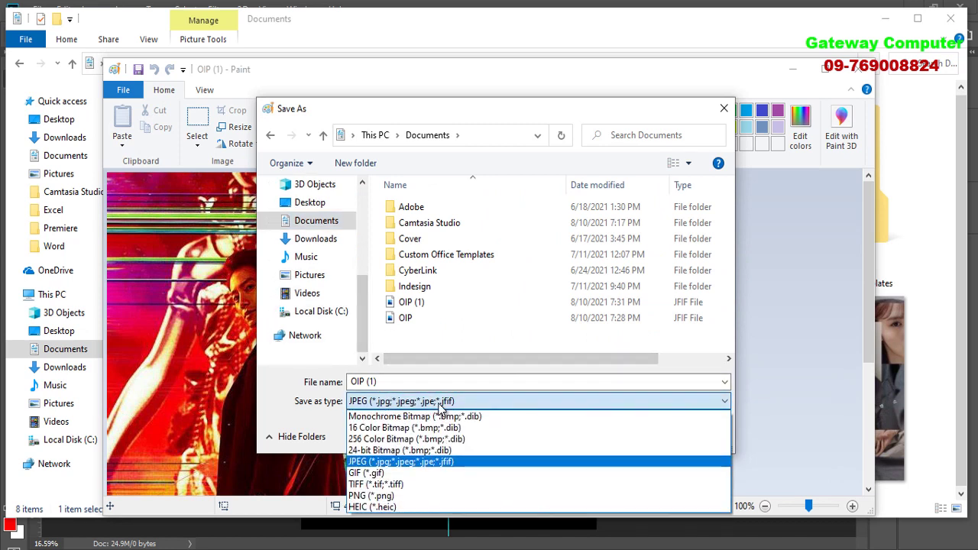
{"action": "left_click", "coordinate": [440, 405]}
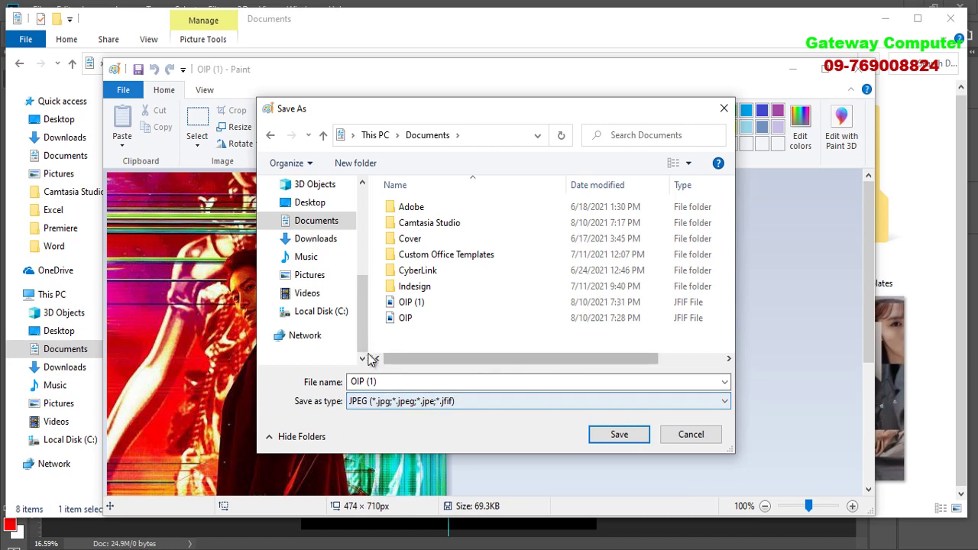
{"action": "left_click", "coordinate": [428, 382]}
{"action": "double_click", "coordinate": [393, 383]}
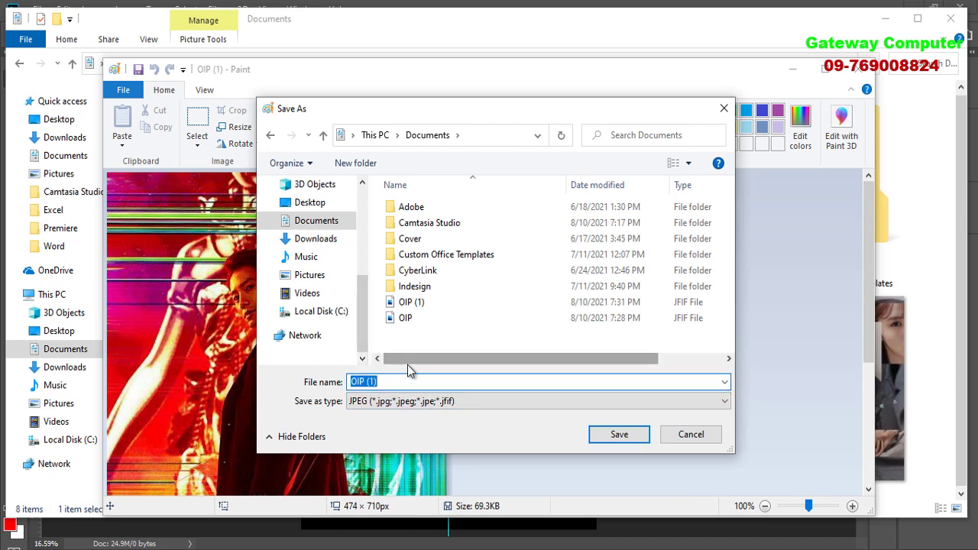
{"action": "type", "text": "aaaa"}
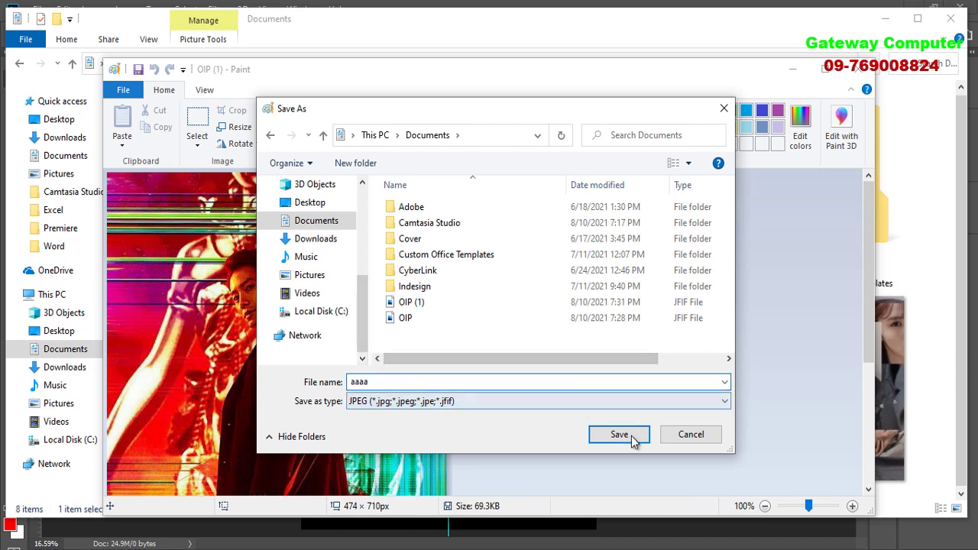
{"action": "left_click", "coordinate": [632, 437]}
{"action": "left_click", "coordinate": [859, 68]}
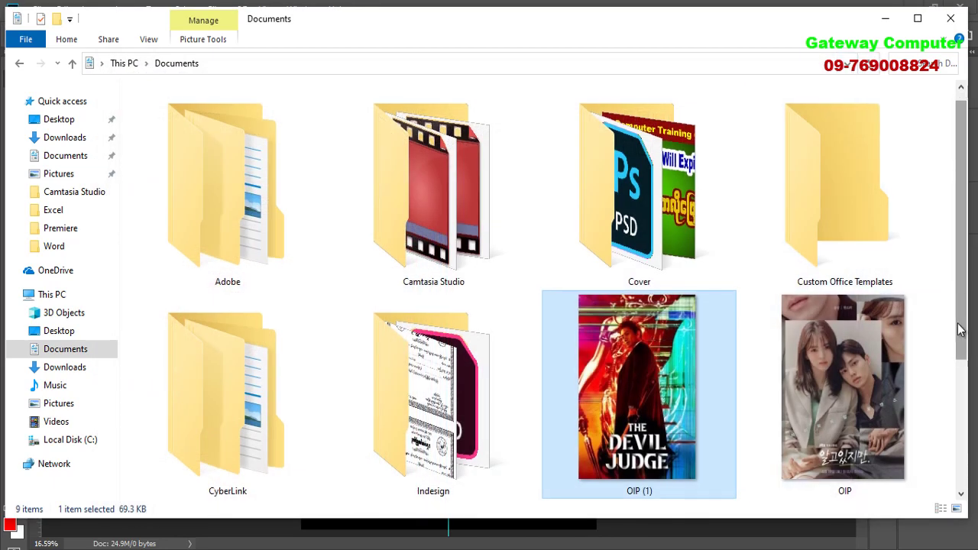
Drag aaaa.jpg from Documents onto Photoshop's tab bar so it opens as its own document
{"action": "left_click_drag", "start_coordinate": [958, 327], "coordinate": [882, 446]}
{"action": "left_click", "coordinate": [221, 355]}
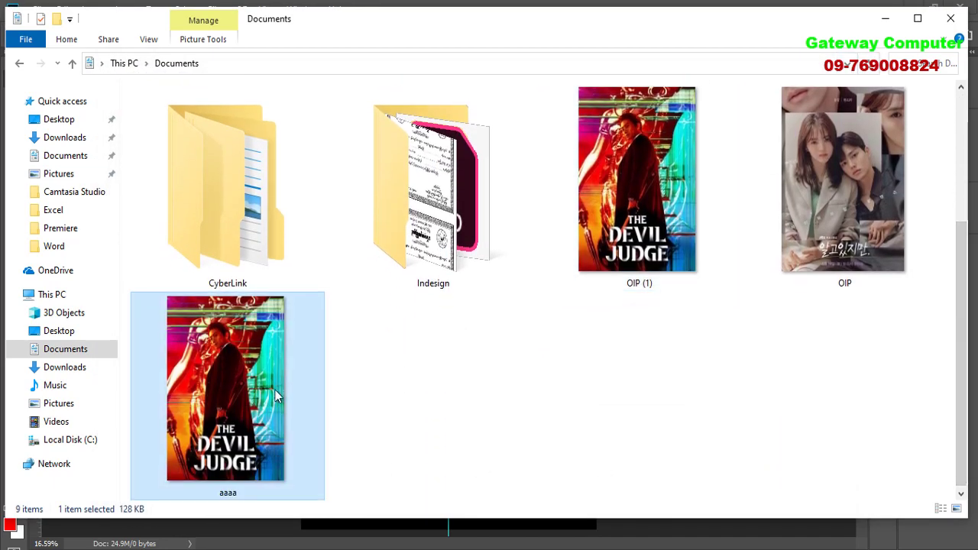
{"action": "left_click_drag", "start_coordinate": [277, 425], "coordinate": [403, 535]}
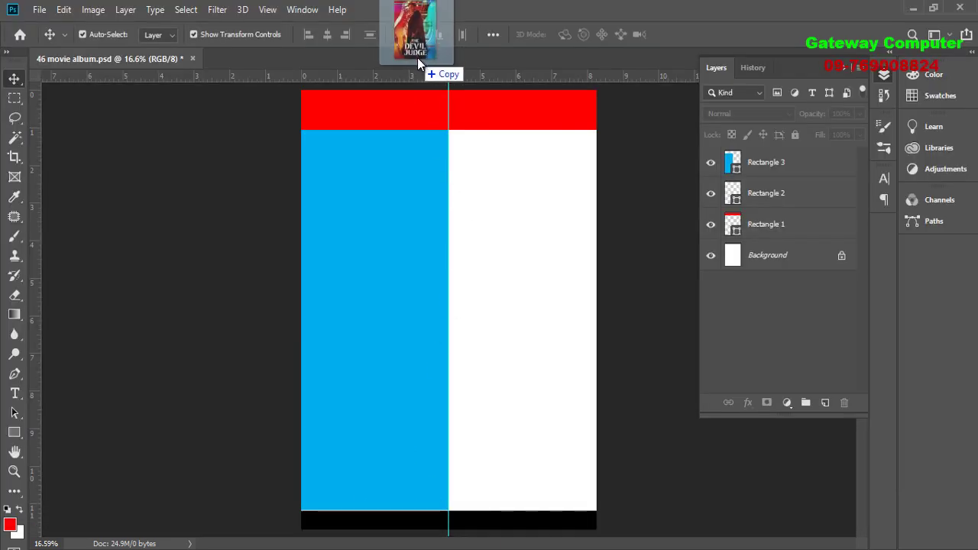
{"action": "left_click_drag", "start_coordinate": [403, 535], "coordinate": [418, 58]}
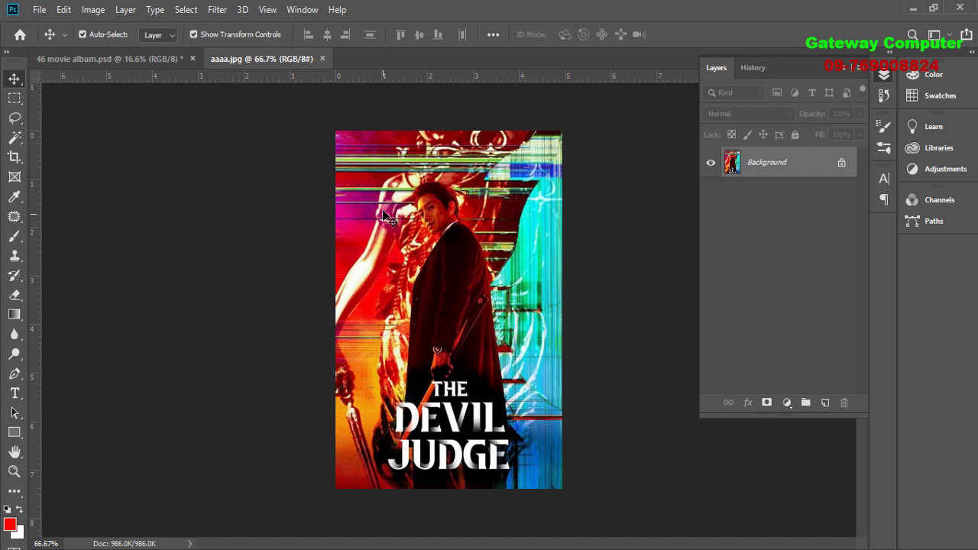
{"action": "left_click_drag", "start_coordinate": [385, 216], "coordinate": [329, 197]}
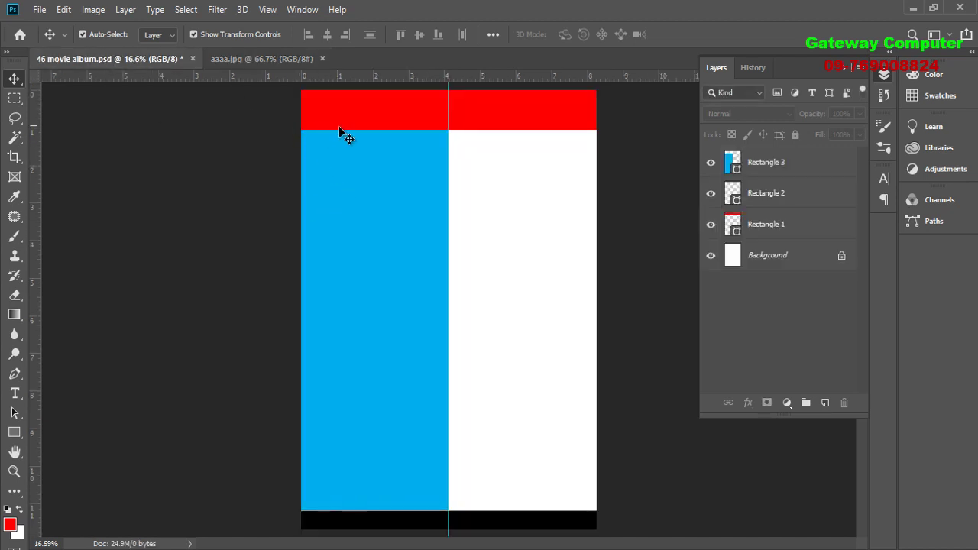
{"action": "left_click", "coordinate": [290, 59]}
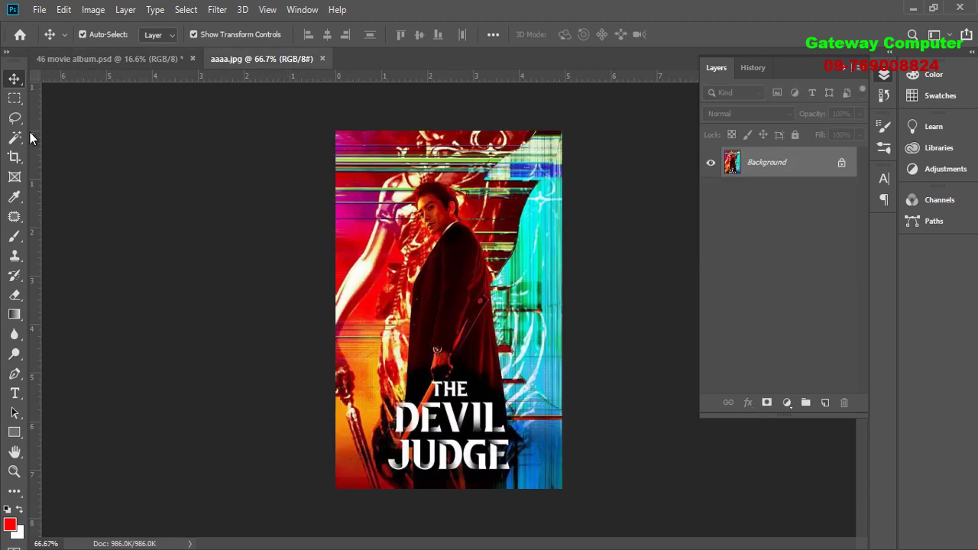
Crop the poster to 2 × 3 in at 300 px/in, framing the figure and title
{"action": "left_click", "coordinate": [13, 157]}
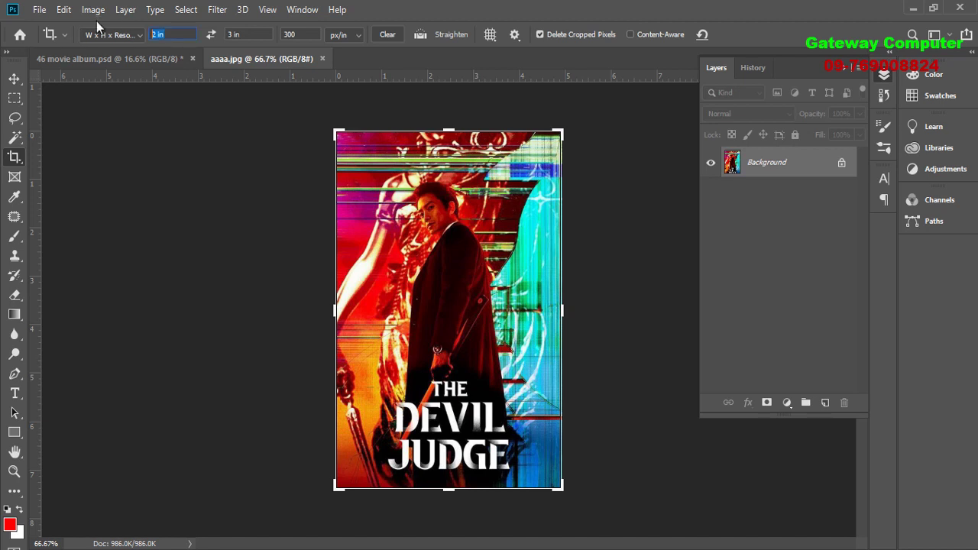
{"action": "type", "text": "2"}
{"action": "key", "text": "Tab"}
{"action": "left_click_drag", "start_coordinate": [334, 129], "coordinate": [343, 146]}
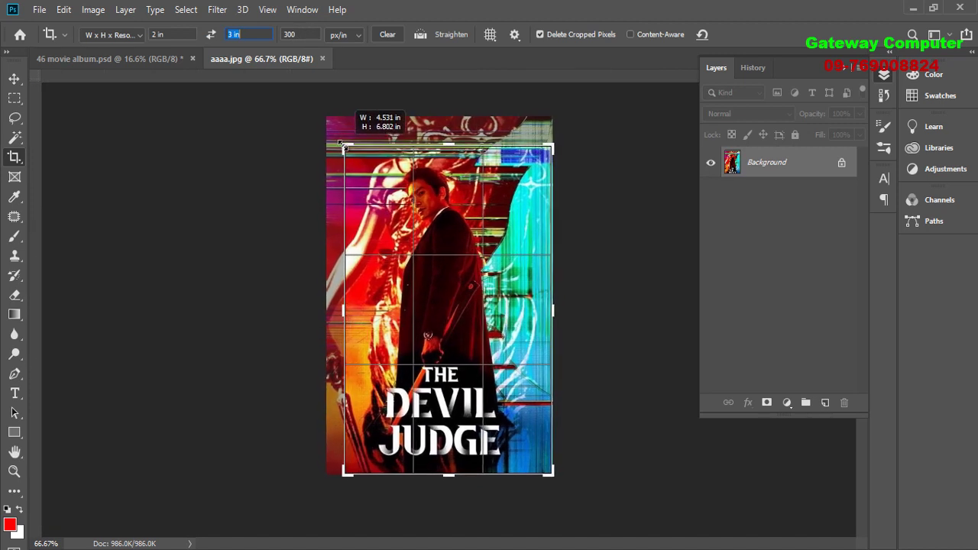
{"action": "left_click_drag", "start_coordinate": [549, 471], "coordinate": [545, 471]}
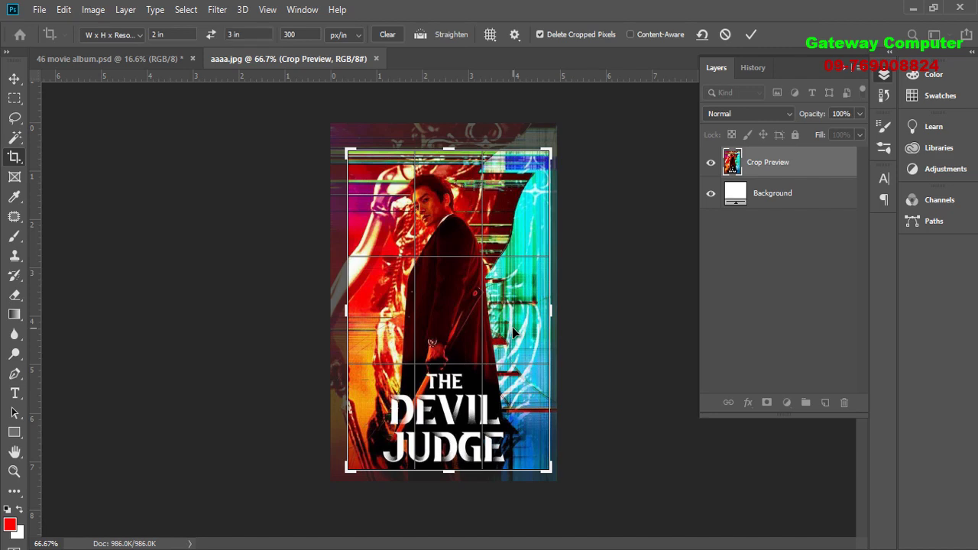
{"action": "key", "text": "Return"}
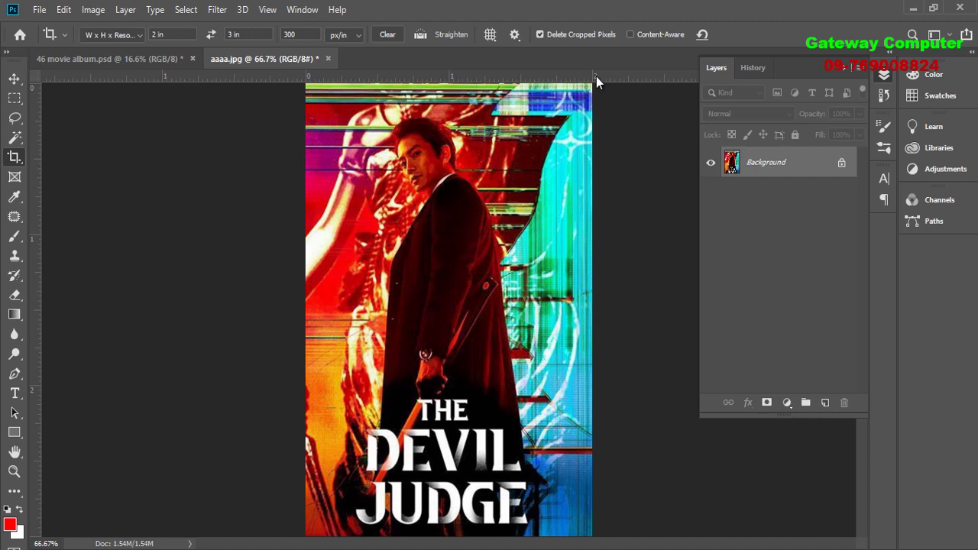
{"action": "left_click", "coordinate": [14, 78]}
Drag the cropped poster into the album and place it at the blue panel's top-left
{"action": "mouse_move", "coordinate": [433, 280]}
{"action": "left_mouse_down"}
{"action": "mouse_move", "coordinate": [342, 194]}
{"action": "mouse_move", "coordinate": [366, 202]}
{"action": "left_mouse_up"}
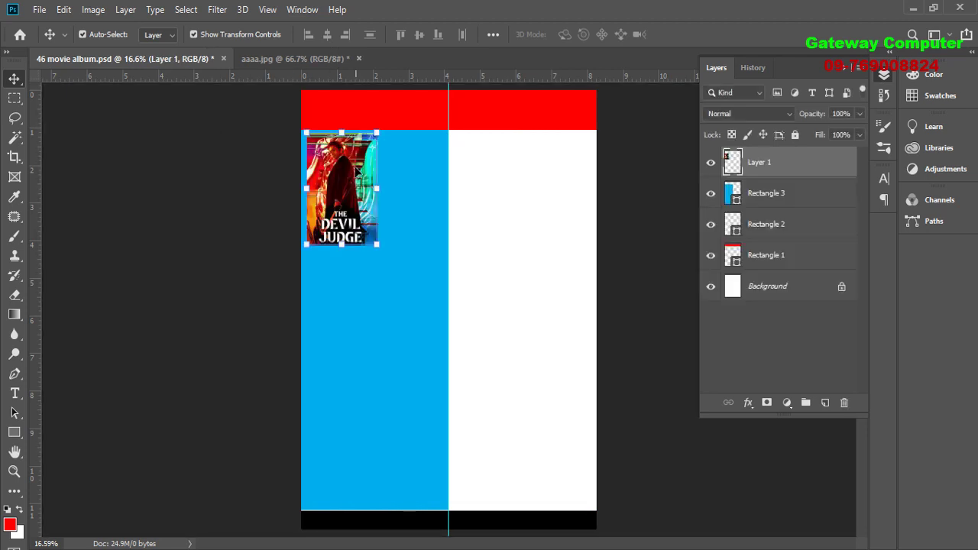
{"action": "left_click_drag", "start_coordinate": [356, 169], "coordinate": [346, 168]}
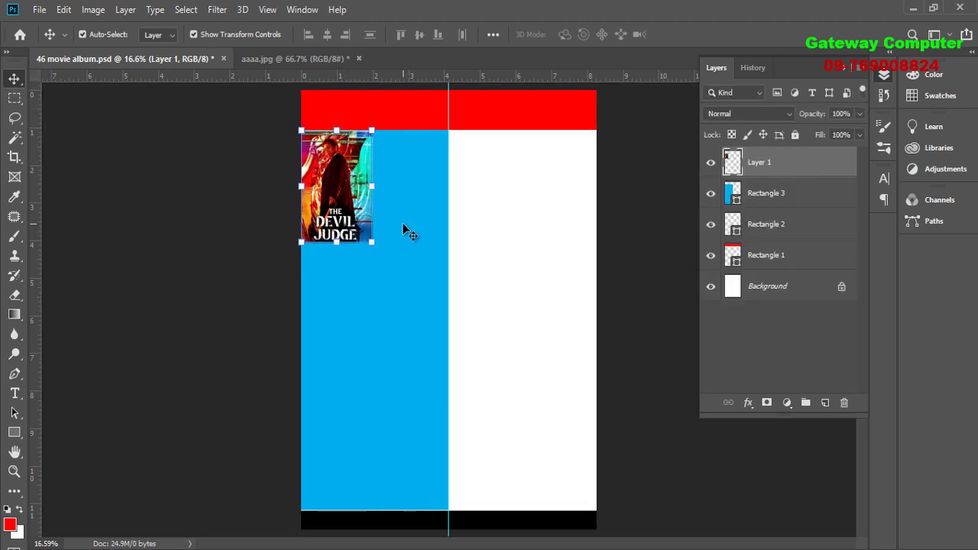
{"action": "key", "text": "ctrl+plus"}
{"action": "key", "text": "ctrl+plus"}
{"action": "key", "text": "ctrl+plus"}
{"action": "key", "text": "ctrl+plus"}
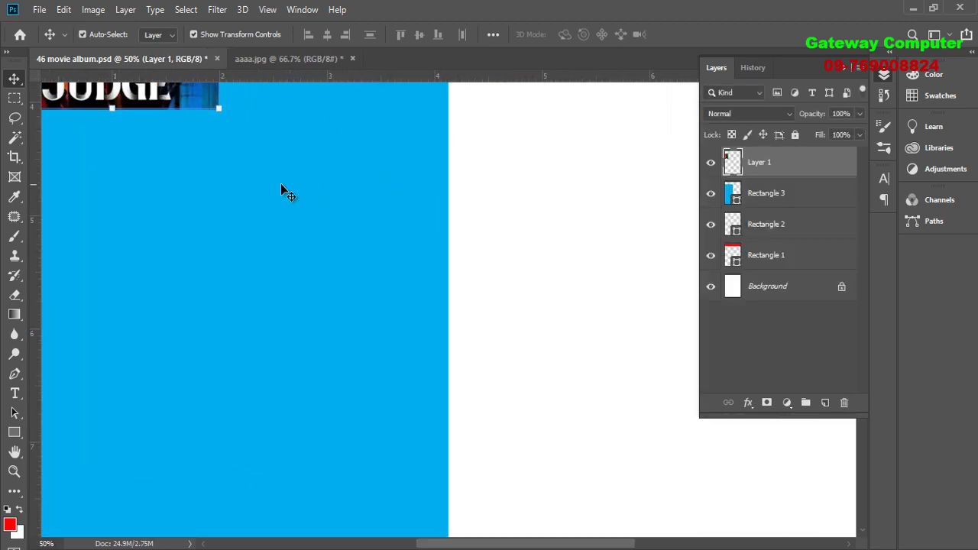
{"action": "scroll", "coordinate": [280, 184], "scroll_direction": "up", "scroll_amount": 3}
{"action": "scroll", "coordinate": [280, 418], "scroll_direction": "up", "scroll_amount": 2}
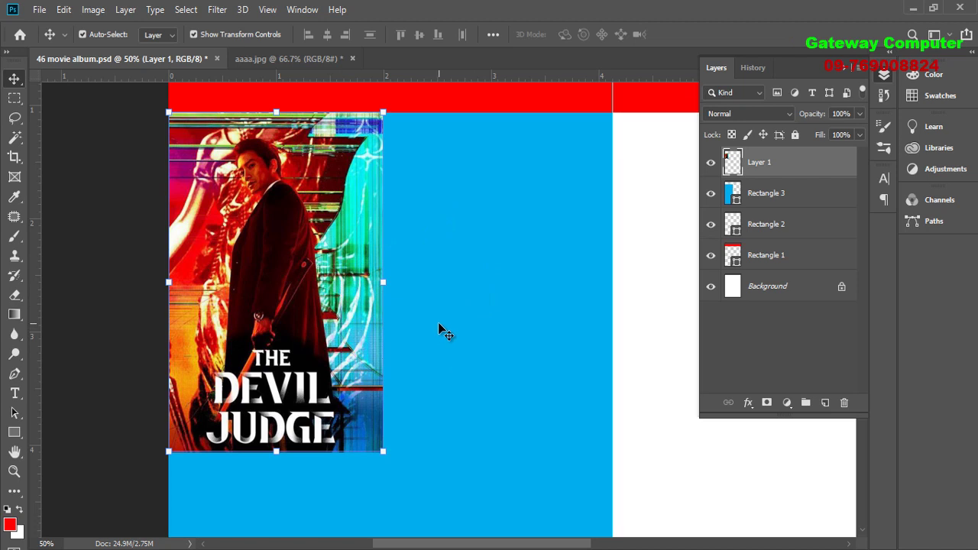
Scroll and pan the zoomed page to check the poster sits just below the red header
{"action": "scroll", "coordinate": [417, 356], "scroll_direction": "down", "scroll_amount": 5}
{"action": "scroll", "coordinate": [404, 310], "scroll_direction": "down", "scroll_amount": 5}
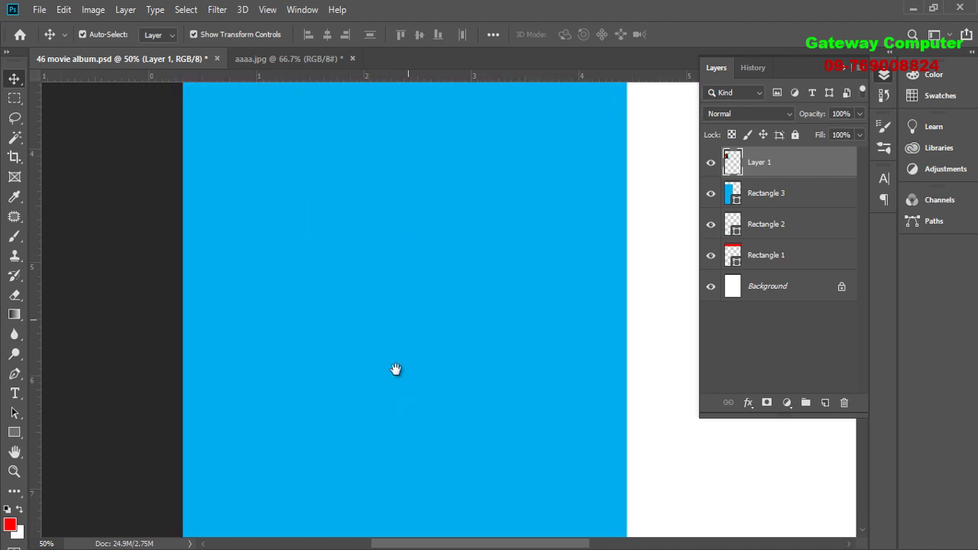
{"action": "scroll", "coordinate": [420, 446], "scroll_direction": "down", "scroll_amount": 5}
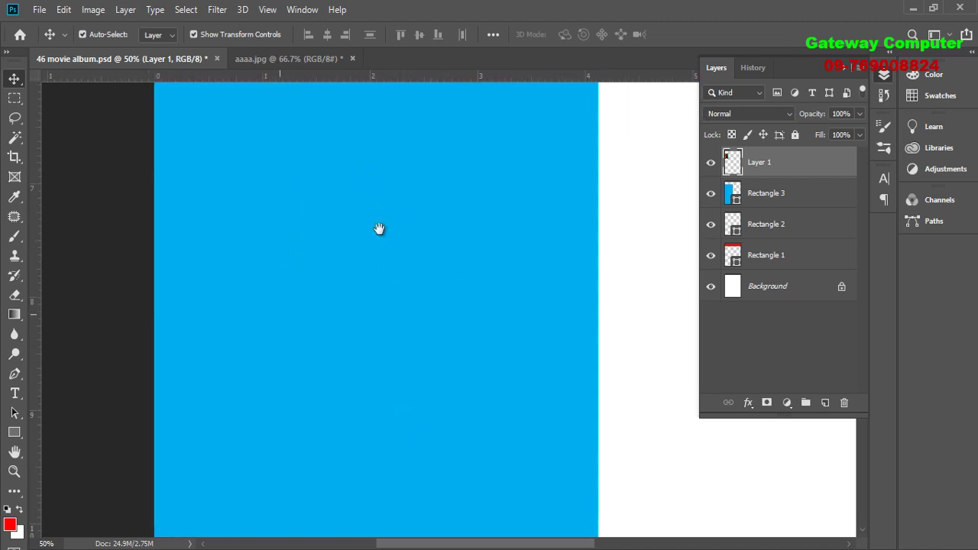
{"action": "scroll", "coordinate": [376, 305], "scroll_direction": "down", "scroll_amount": 2}
{"action": "scroll", "coordinate": [367, 321], "scroll_direction": "down", "scroll_amount": 1}
{"action": "scroll", "coordinate": [360, 367], "scroll_direction": "down", "scroll_amount": 2}
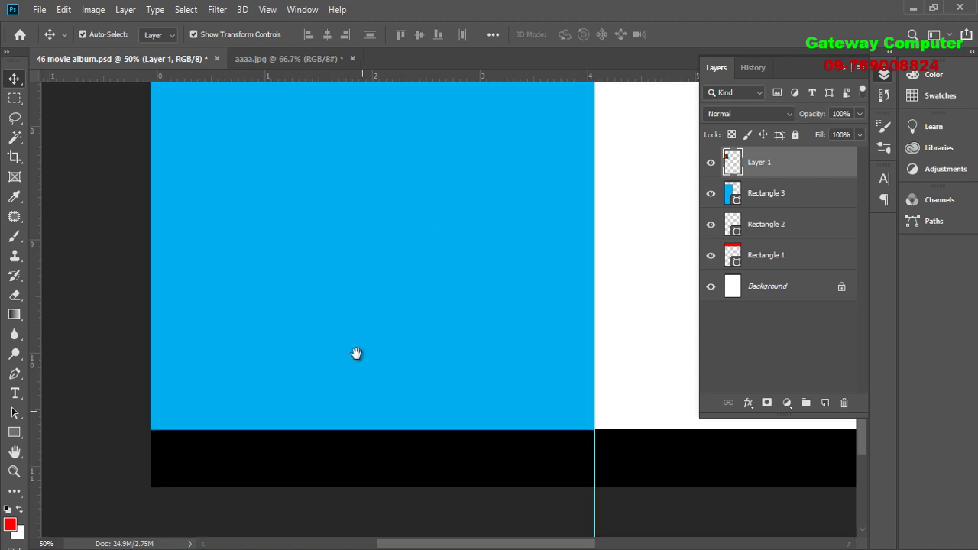
{"action": "left_click_drag", "start_coordinate": [487, 168], "coordinate": [451, 451]}
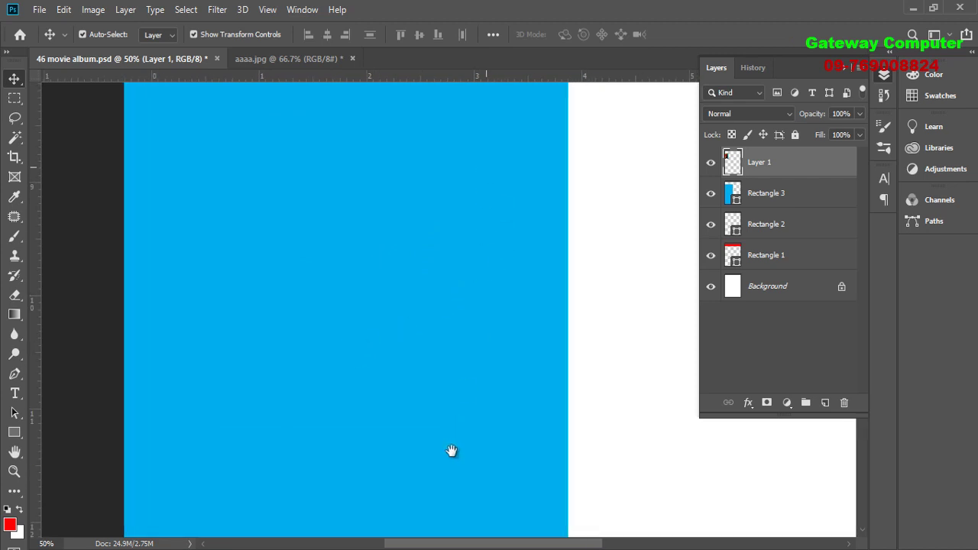
{"action": "scroll", "coordinate": [458, 332], "scroll_direction": "up", "scroll_amount": 3}
{"action": "scroll", "coordinate": [474, 420], "scroll_direction": "up", "scroll_amount": 3}
{"action": "scroll", "coordinate": [448, 311], "scroll_direction": "up", "scroll_amount": 2}
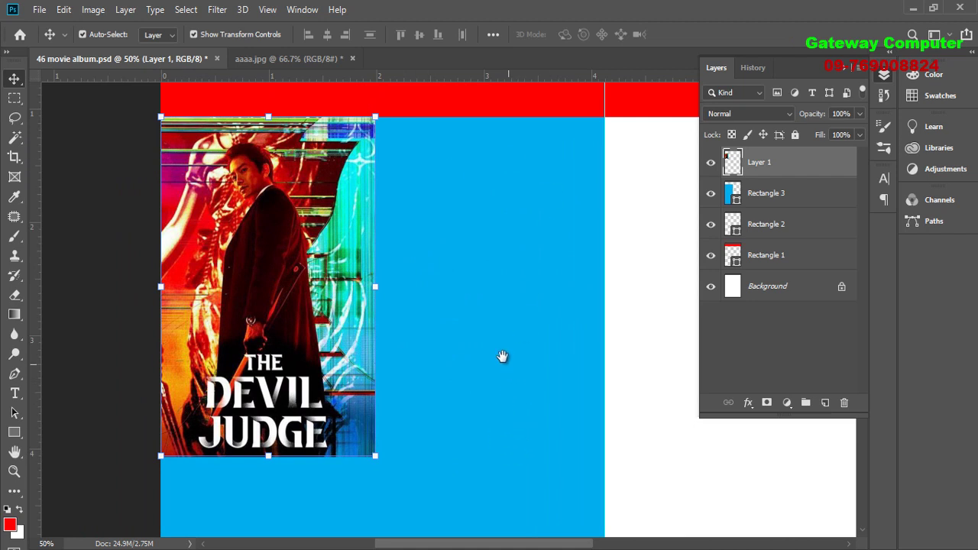
{"action": "scroll", "coordinate": [474, 351], "scroll_direction": "right", "scroll_amount": 1}
{"action": "scroll", "coordinate": [489, 340], "scroll_direction": "right", "scroll_amount": 3}
{"action": "scroll", "coordinate": [535, 313], "scroll_direction": "left", "scroll_amount": 2}
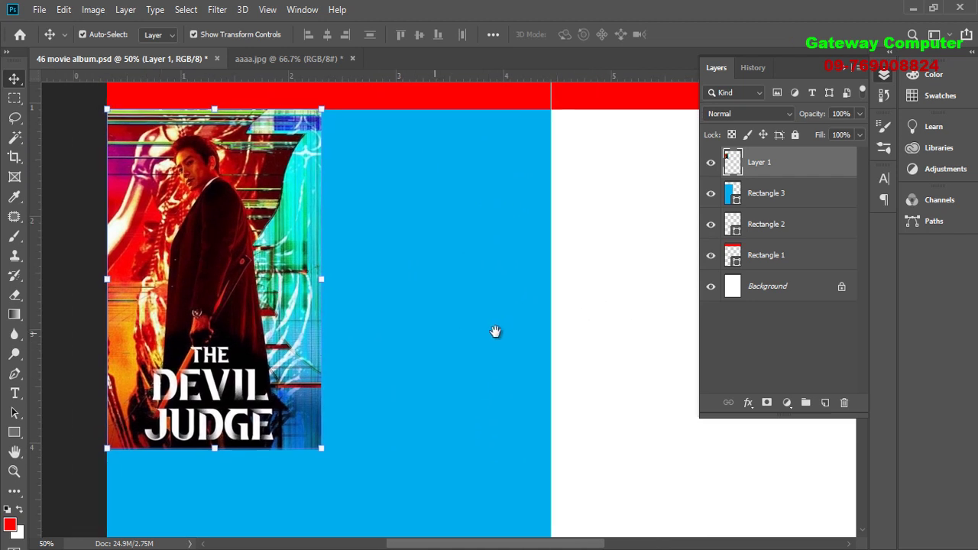
{"action": "scroll", "coordinate": [496, 331], "scroll_direction": "left", "scroll_amount": 1}
Load Layer 1's poster outline as a selection with the blue Rectangle 3 layer active
{"action": "left_click", "coordinate": [521, 229]}
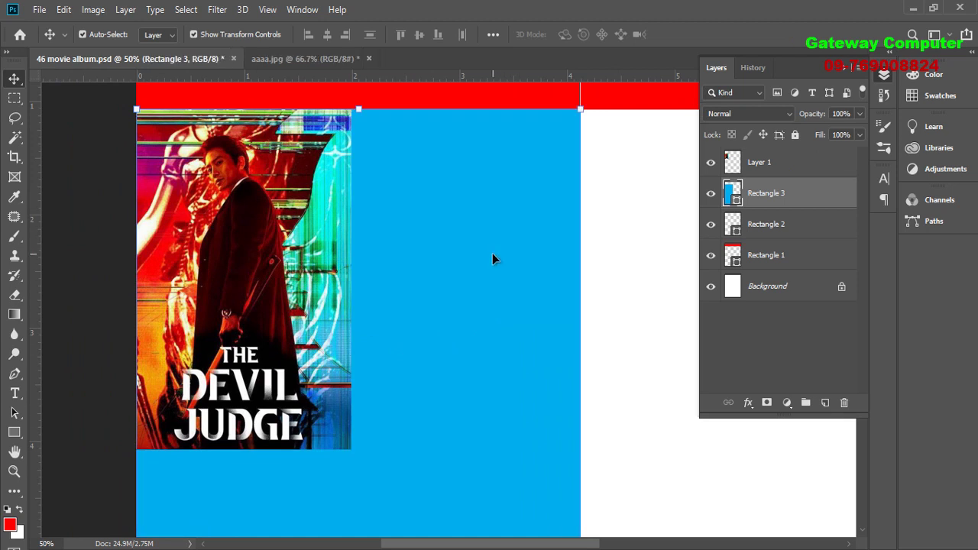
{"action": "mouse_move", "coordinate": [442, 395]}
{"action": "left_mouse_down"}
{"action": "mouse_move", "coordinate": [445, 369]}
{"action": "mouse_move", "coordinate": [448, 405]}
{"action": "left_mouse_up"}
{"action": "left_click", "coordinate": [268, 214]}
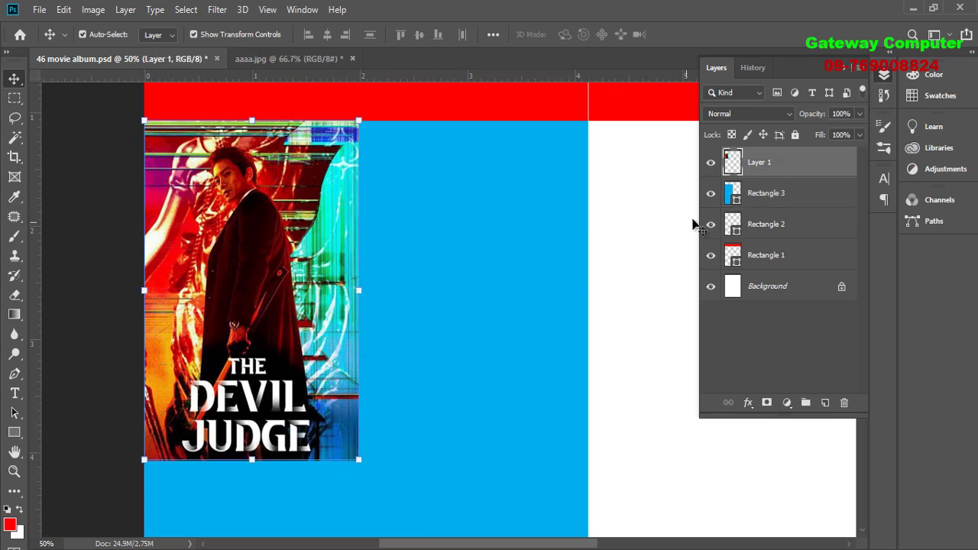
{"action": "left_click", "coordinate": [772, 194]}
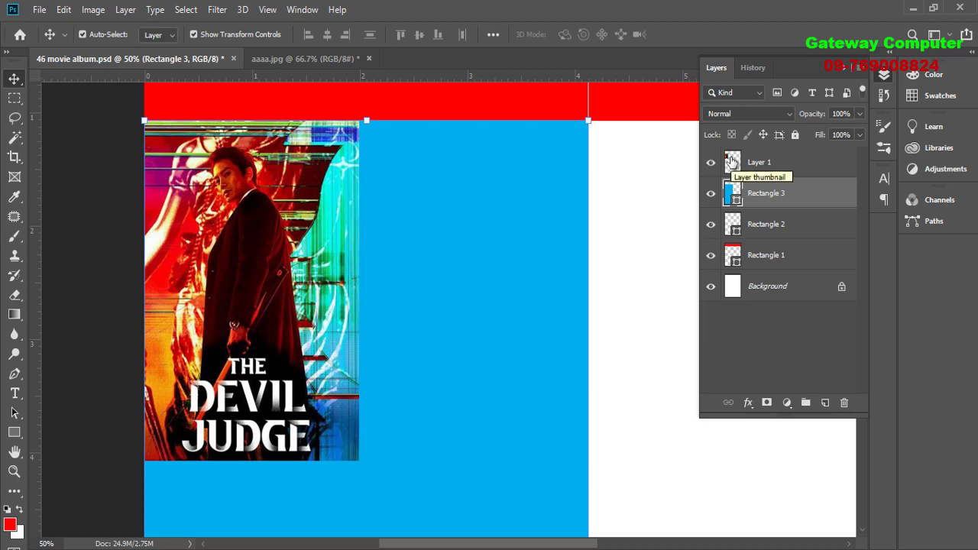
{"action": "key", "text": "ctrl"}
{"action": "left_click", "coordinate": [732, 163], "text": "ctrl"}
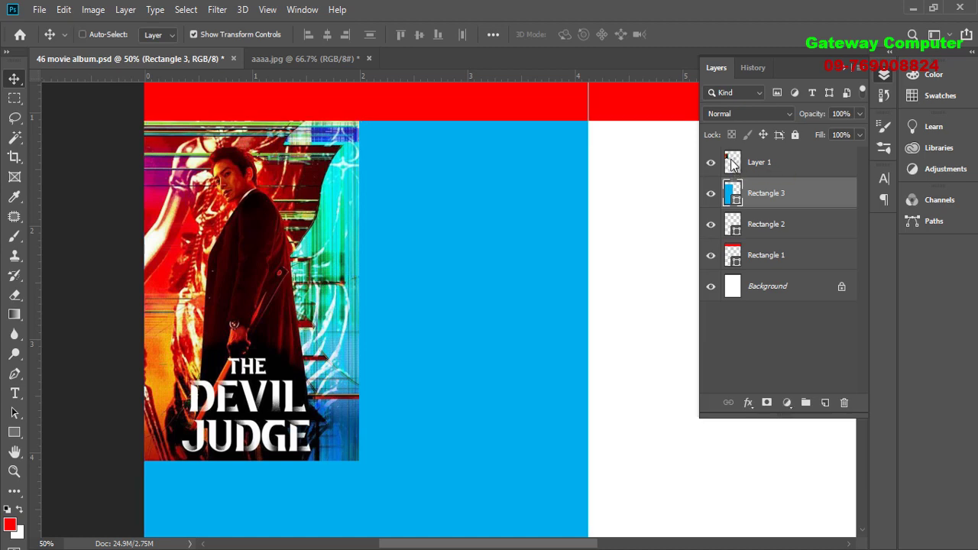
{"action": "double_click", "coordinate": [732, 163]}
{"action": "left_click", "coordinate": [875, 182]}
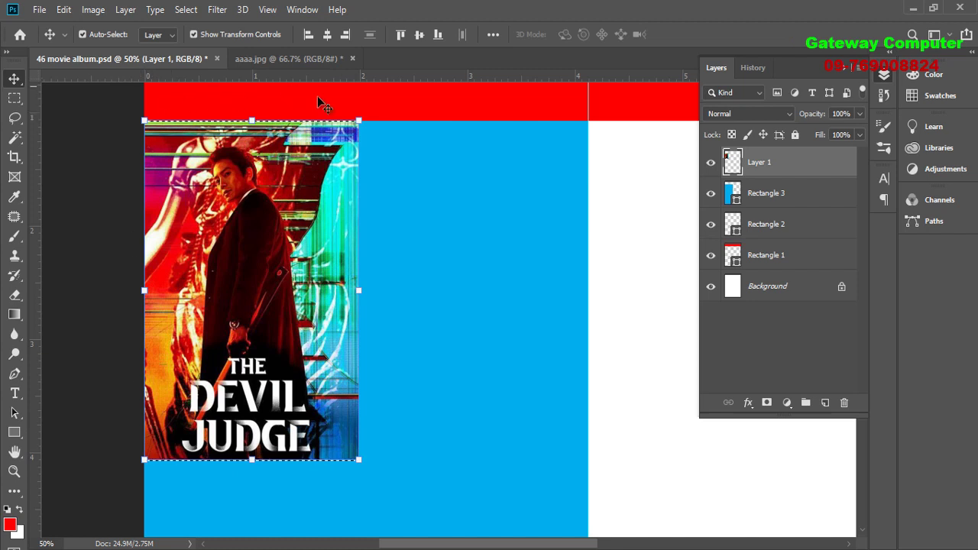
{"action": "left_click", "coordinate": [777, 195]}
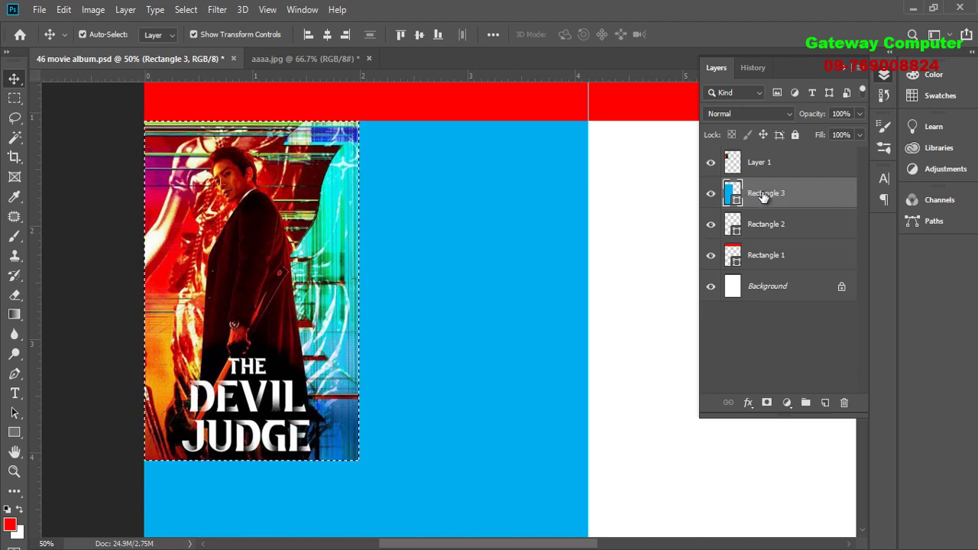
Dismiss the not-editable warning and rasterize the Rectangle 3 shape layer
{"action": "key", "text": "Delete"}
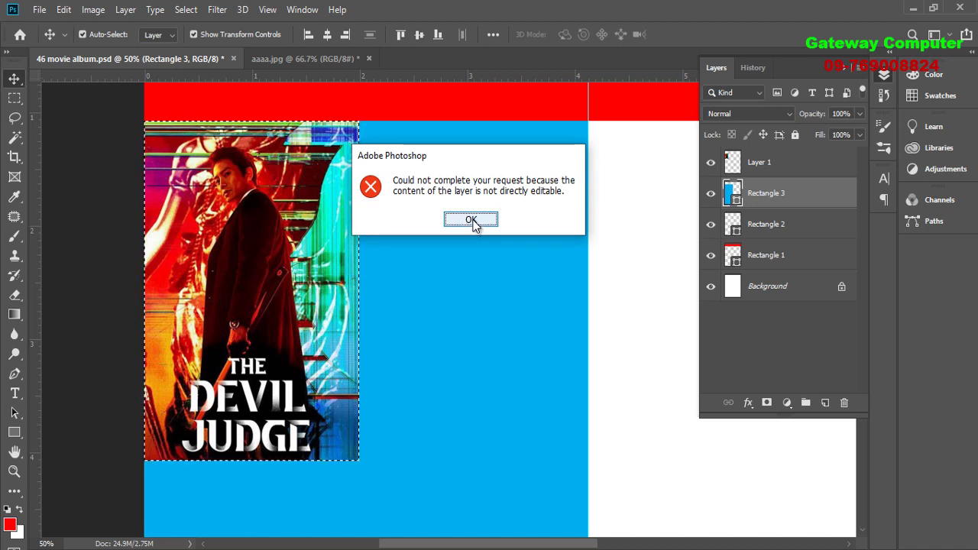
{"action": "left_click", "coordinate": [473, 222]}
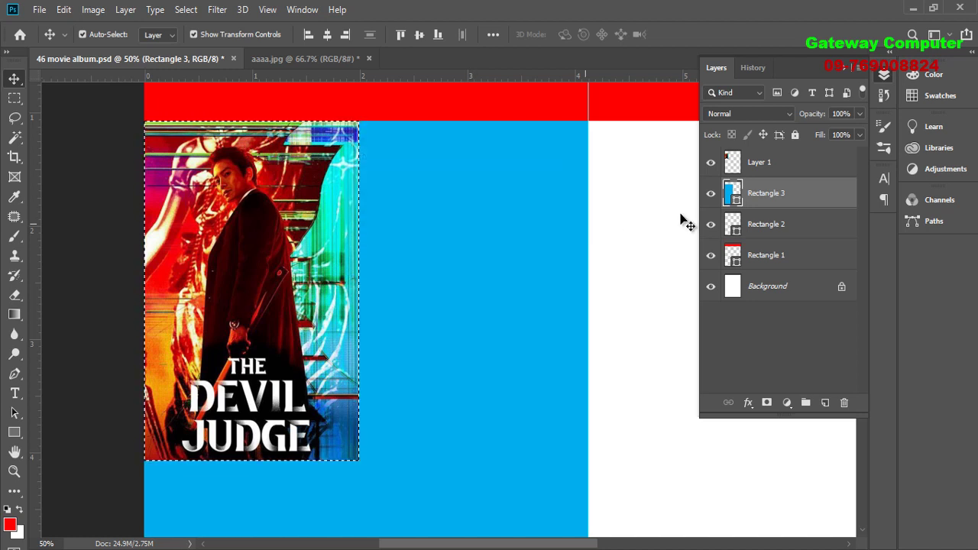
{"action": "right_click", "coordinate": [776, 198]}
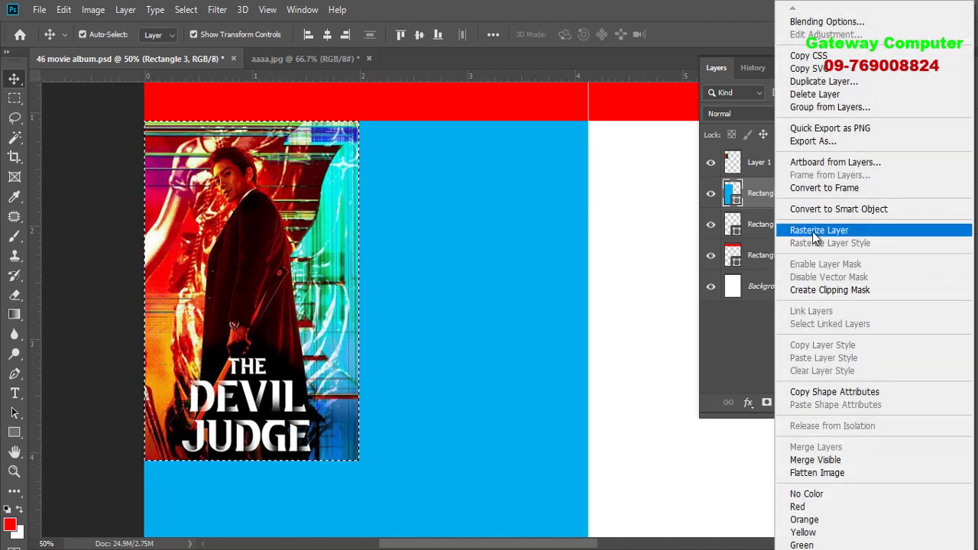
{"action": "left_click", "coordinate": [844, 233]}
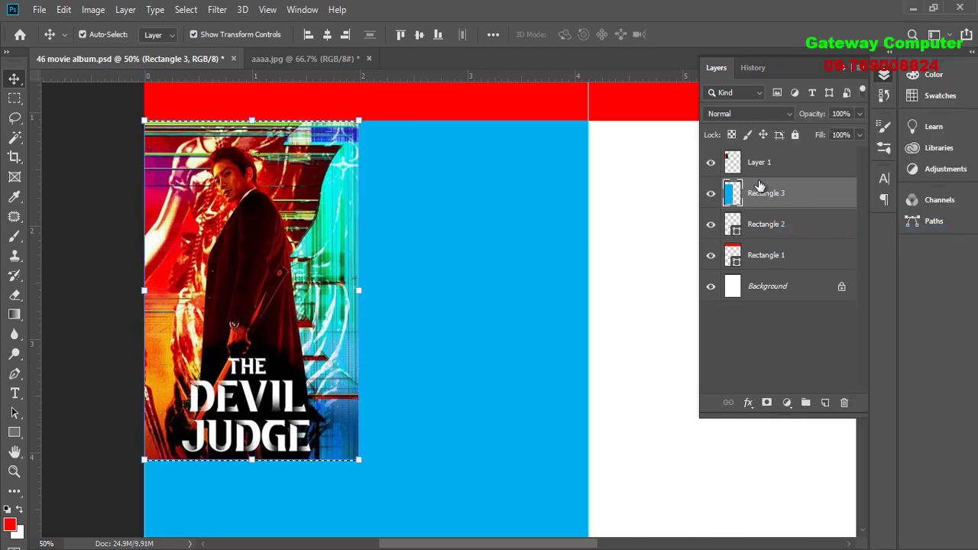
Delete Rectangle 3's blue fill inside the poster selection, deselect, and fit the page on screen
{"action": "key", "text": "Delete"}
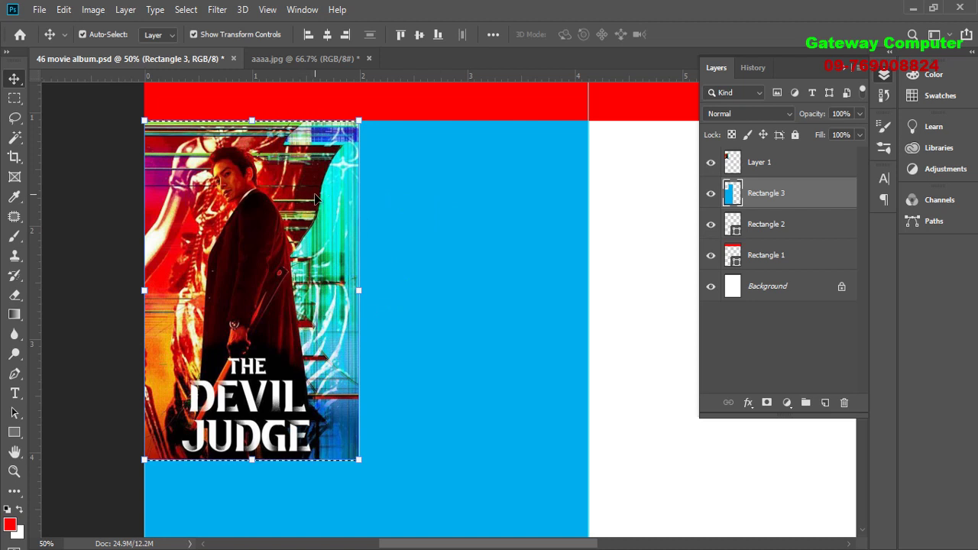
{"action": "left_click", "coordinate": [708, 164]}
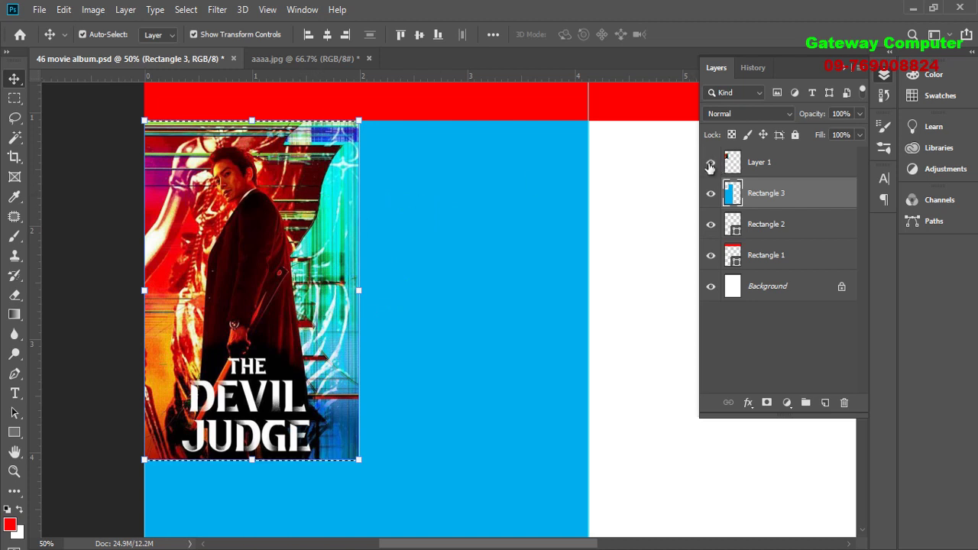
{"action": "left_click", "coordinate": [711, 165]}
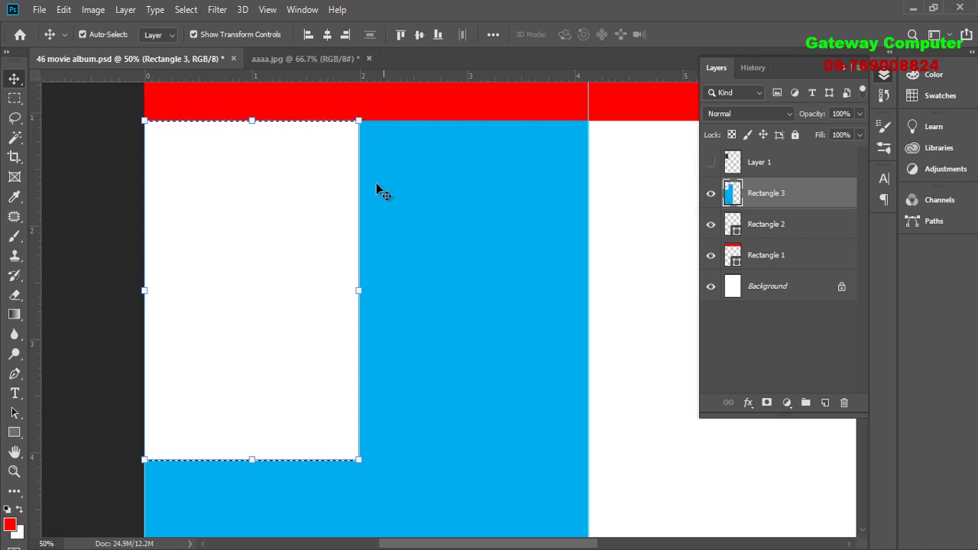
{"action": "key", "text": "ctrl"}
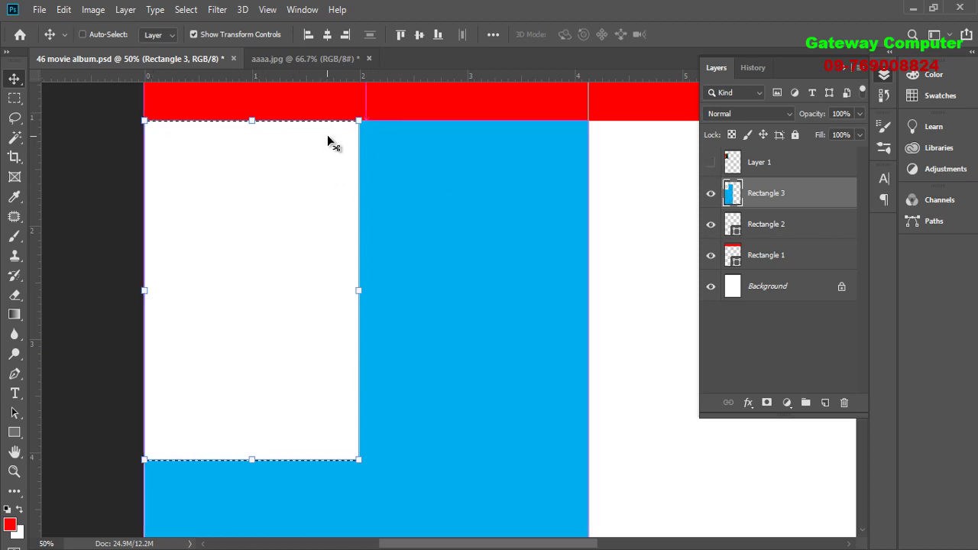
{"action": "key", "text": "ctrl+d"}
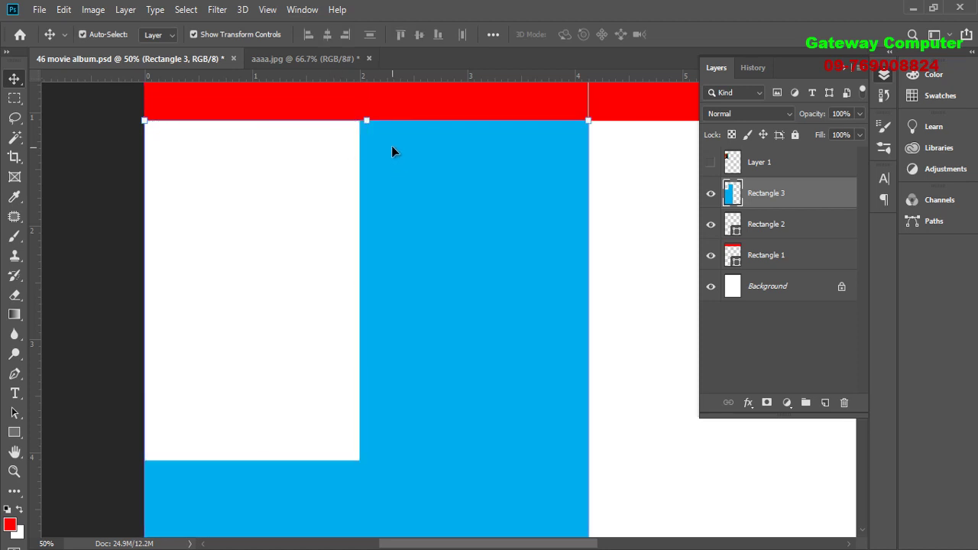
{"action": "left_click", "coordinate": [711, 163]}
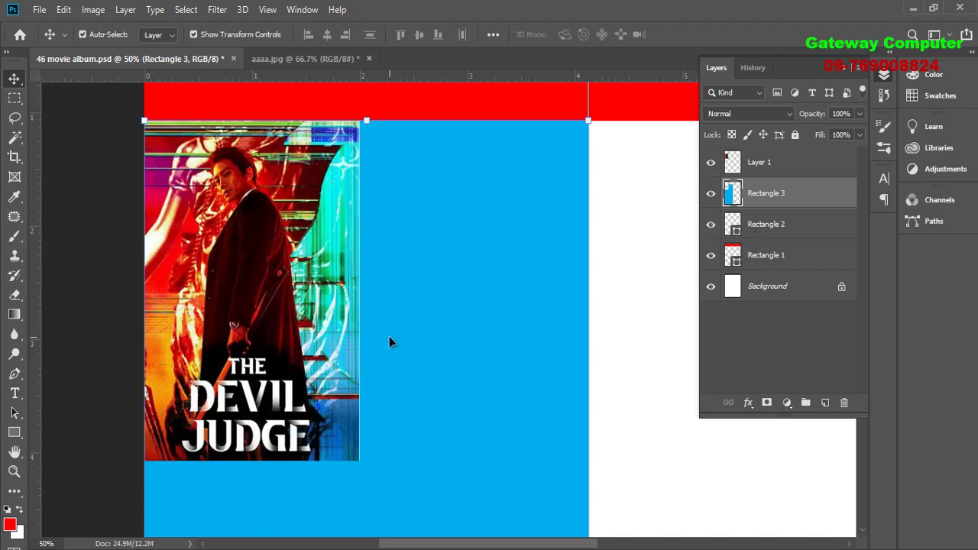
{"action": "mouse_move", "coordinate": [414, 241]}
{"action": "left_mouse_down"}
{"action": "mouse_move", "coordinate": [609, 280]}
{"action": "mouse_move", "coordinate": [417, 238]}
{"action": "left_mouse_up"}
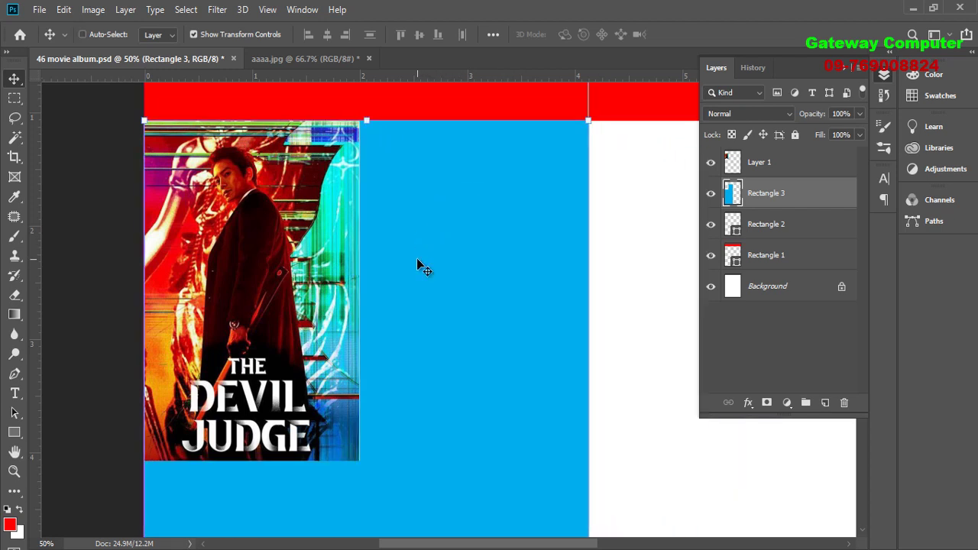
{"action": "key", "text": "ctrl+0"}
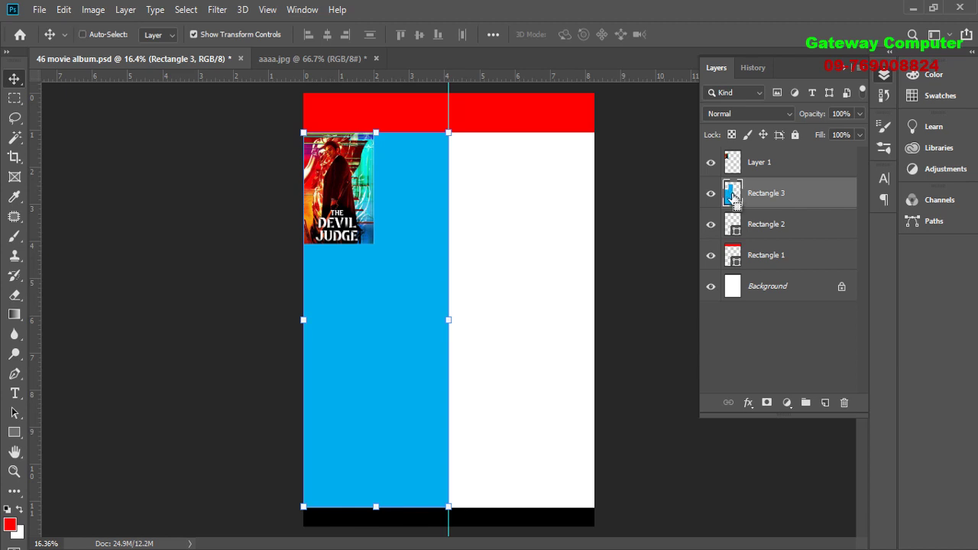
Feather Rectangle 3's outline selection by 45 pixels and delete its blue fill
{"action": "left_click", "coordinate": [732, 197], "text": "ctrl"}
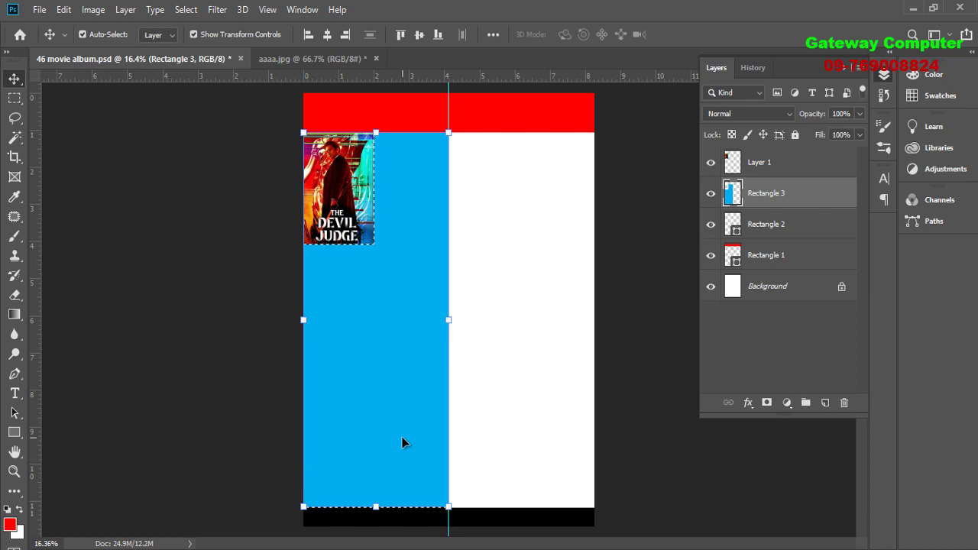
{"action": "key", "text": "shift+F6"}
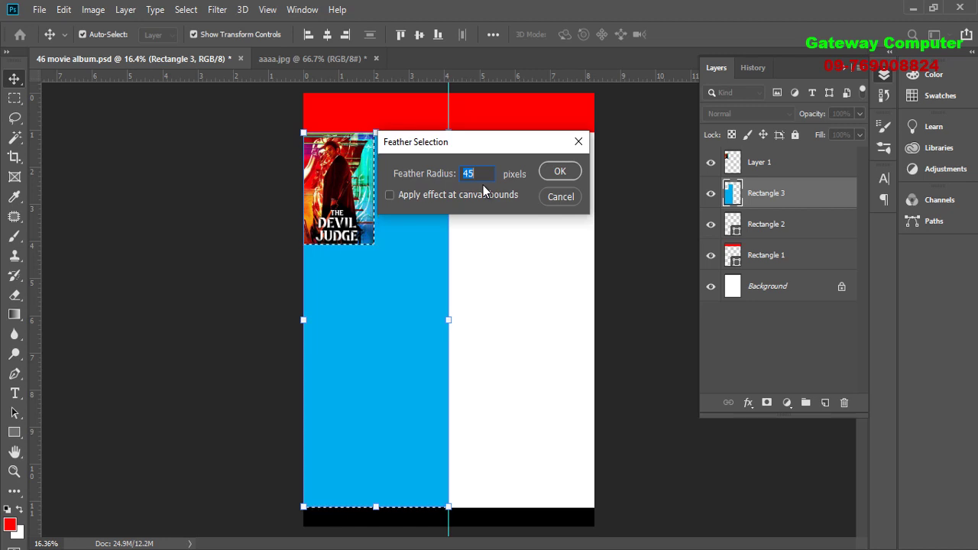
{"action": "left_click", "coordinate": [566, 174]}
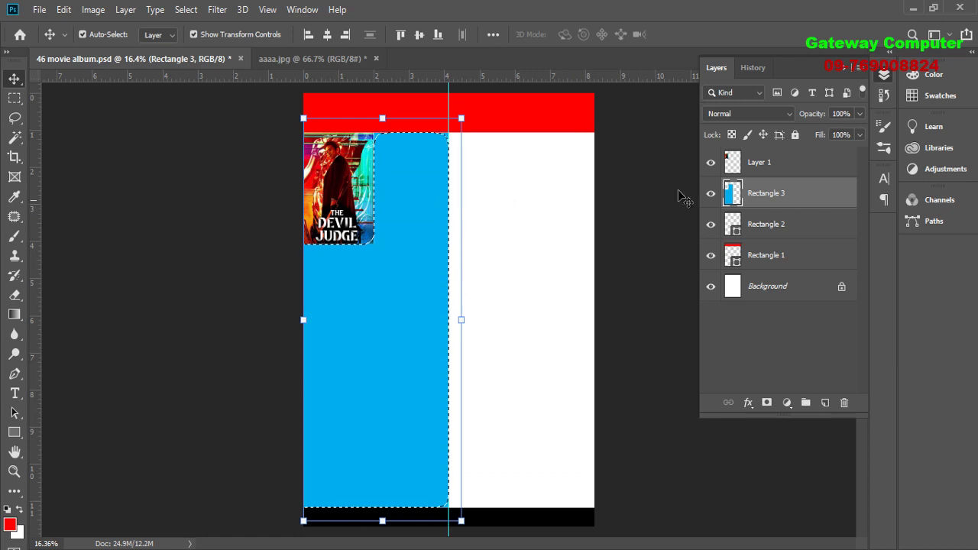
{"action": "key", "text": "Delete"}
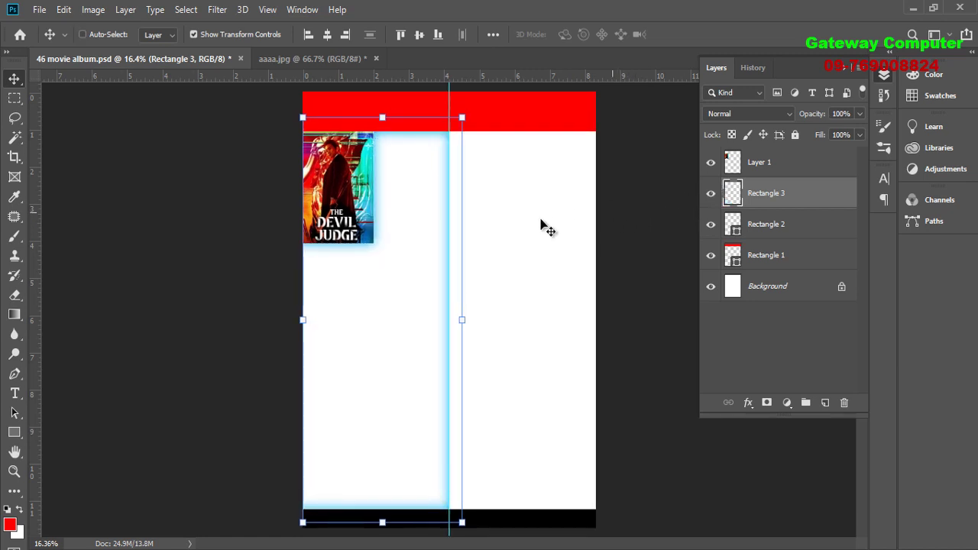
Zoom in on the panel, try narrowing it from the left edge, then cancel
{"action": "key", "text": "ctrl+plus"}
{"action": "key", "text": "ctrl+plus"}
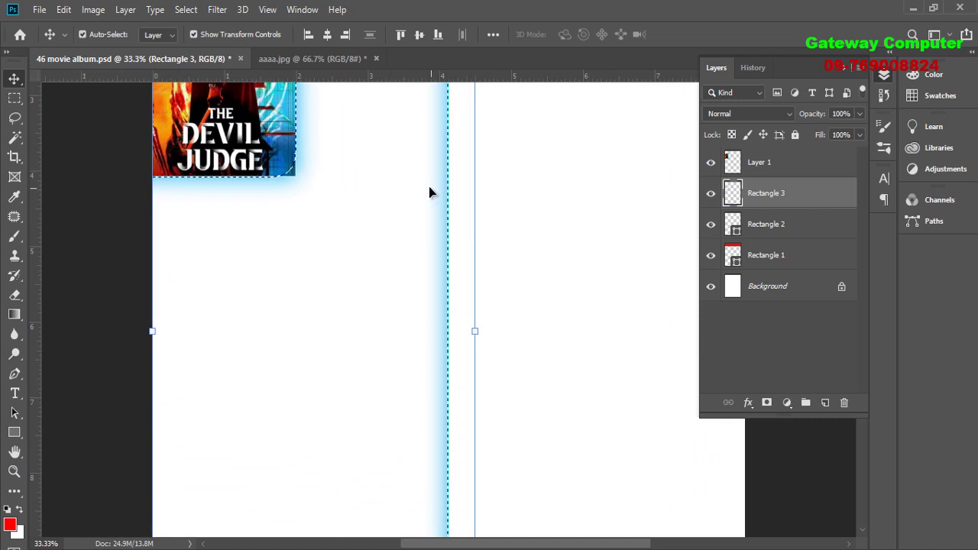
{"action": "left_click_drag", "start_coordinate": [387, 146], "coordinate": [392, 289]}
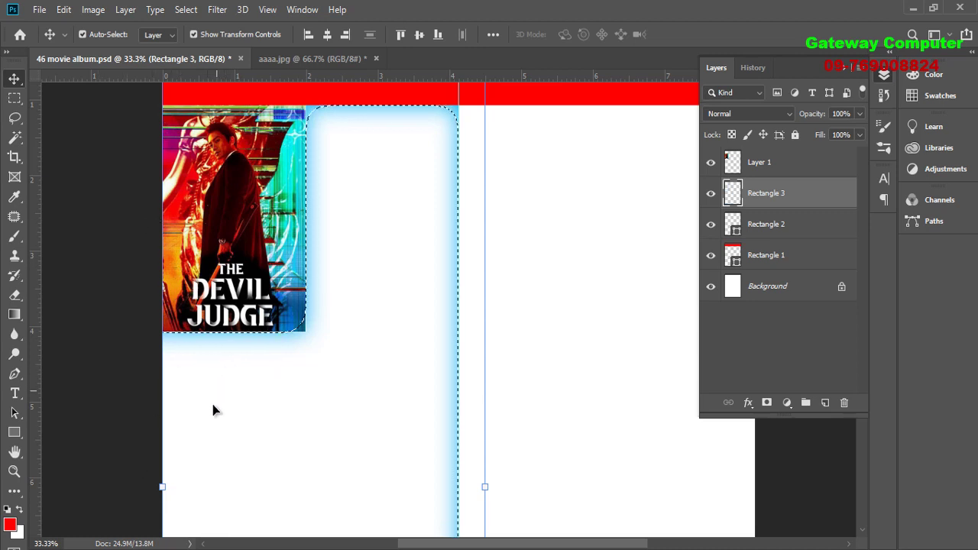
{"action": "mouse_move", "coordinate": [262, 393]}
{"action": "left_mouse_down"}
{"action": "mouse_move", "coordinate": [325, 316]}
{"action": "mouse_move", "coordinate": [326, 300]}
{"action": "left_mouse_up"}
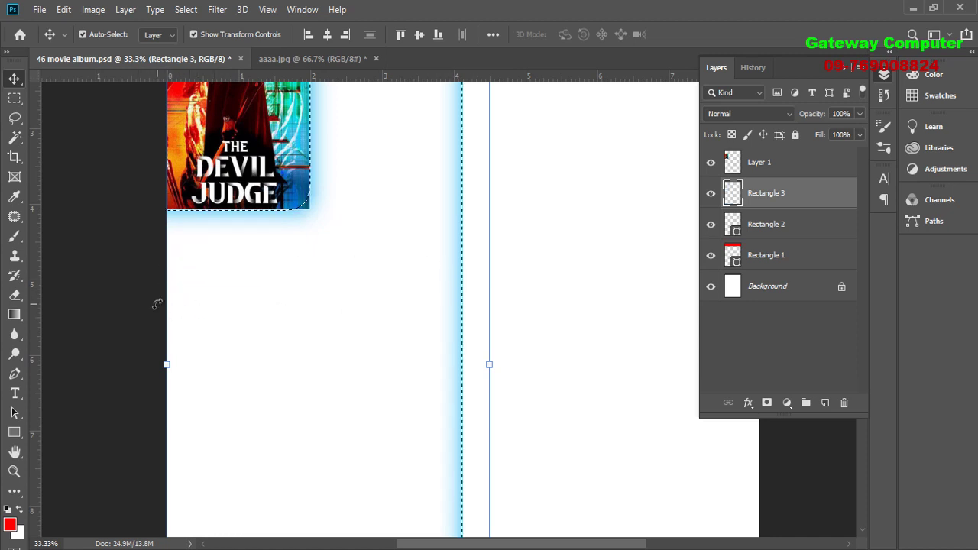
{"action": "left_click_drag", "start_coordinate": [166, 362], "coordinate": [192, 364]}
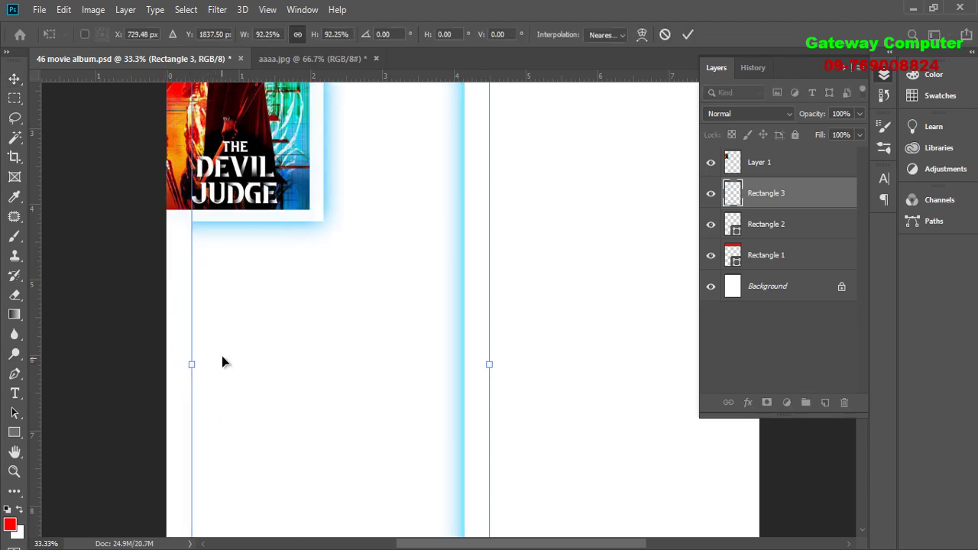
{"action": "key", "text": "Escape"}
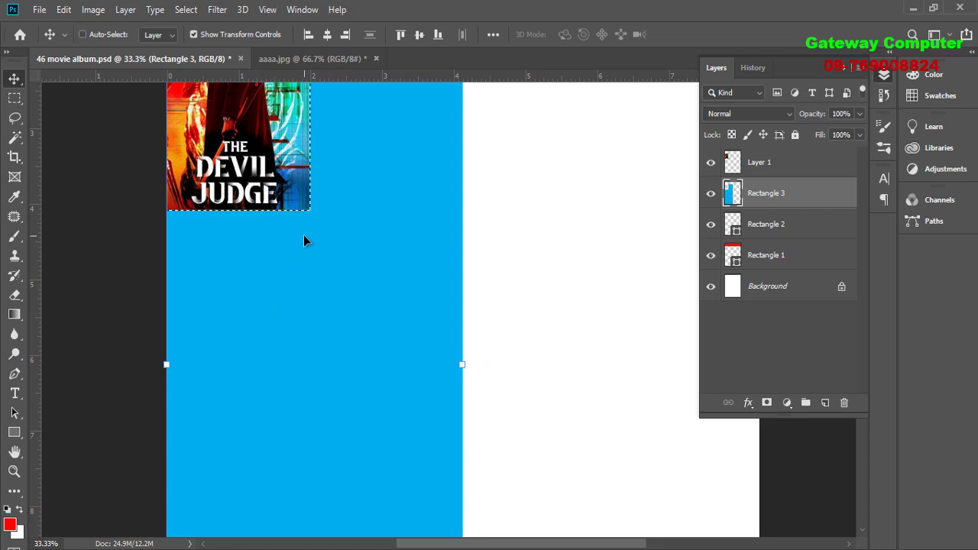
Clear the poster selection and shift the blue panel about 109 px right
{"action": "mouse_move", "coordinate": [303, 235]}
{"action": "left_mouse_down"}
{"action": "mouse_move", "coordinate": [319, 231]}
{"action": "mouse_move", "coordinate": [353, 252]}
{"action": "left_mouse_up"}
{"action": "key", "text": "ctrl+d"}
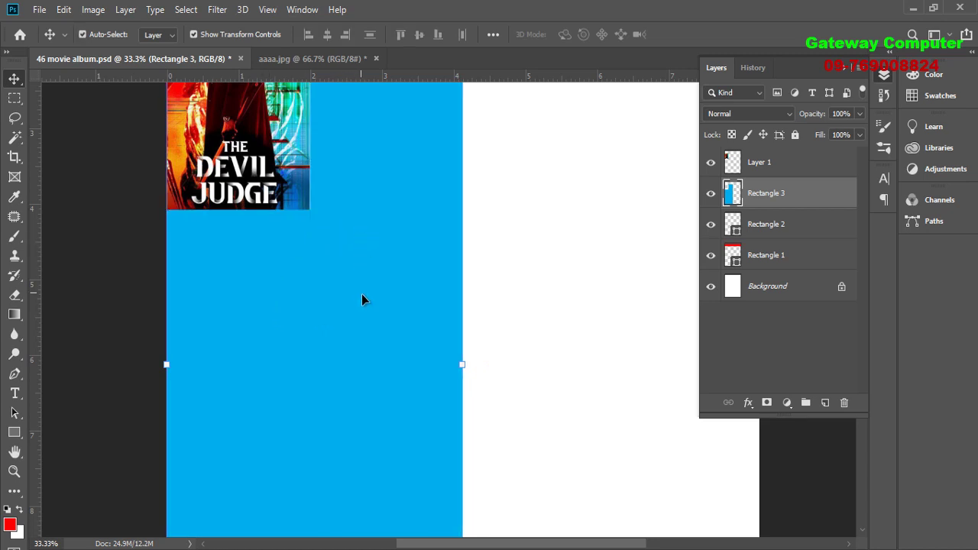
{"action": "left_click_drag", "start_coordinate": [320, 304], "coordinate": [405, 299]}
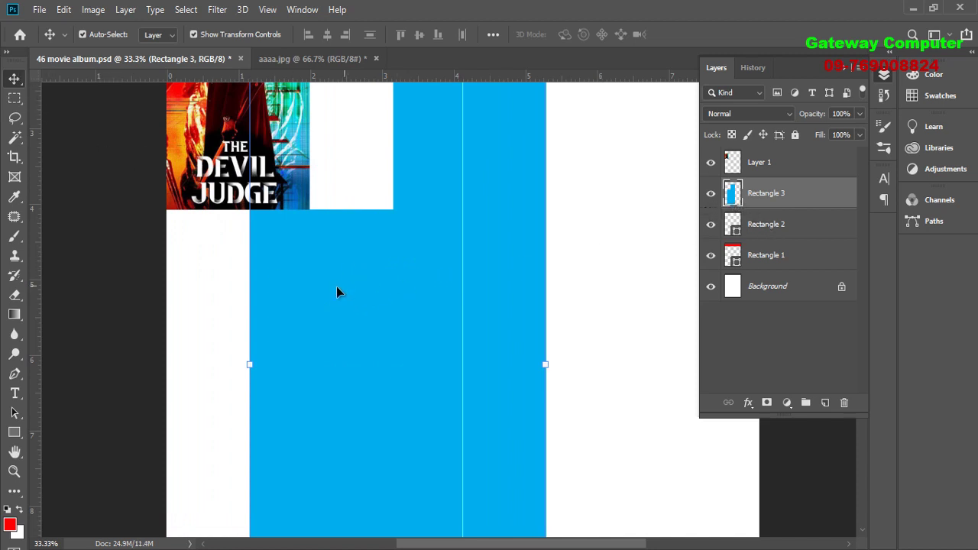
Feather the panel's outline 45 px, delete its fill, and move the glow to the left edge
{"action": "key", "text": "ctrl"}
{"action": "left_click", "coordinate": [733, 196], "text": "ctrl"}
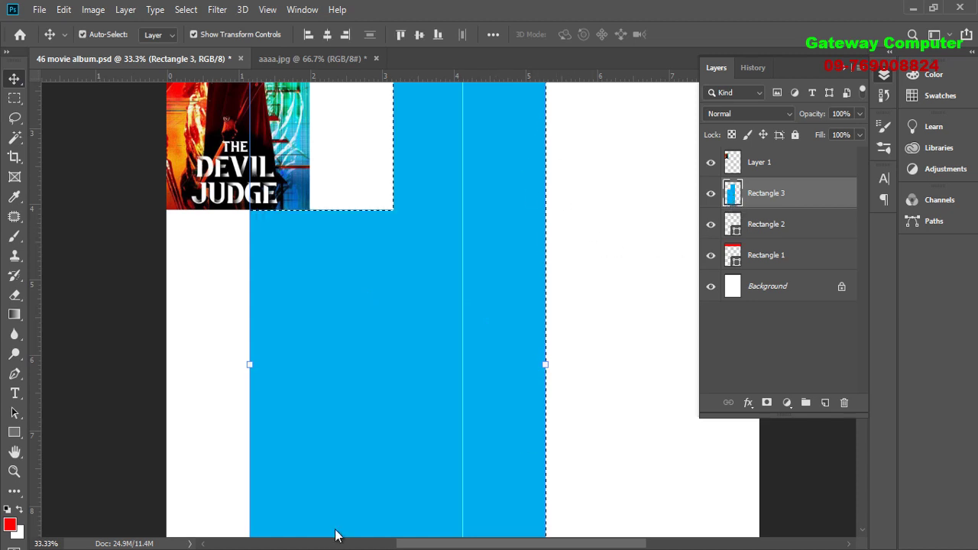
{"action": "key", "text": "shift+F6"}
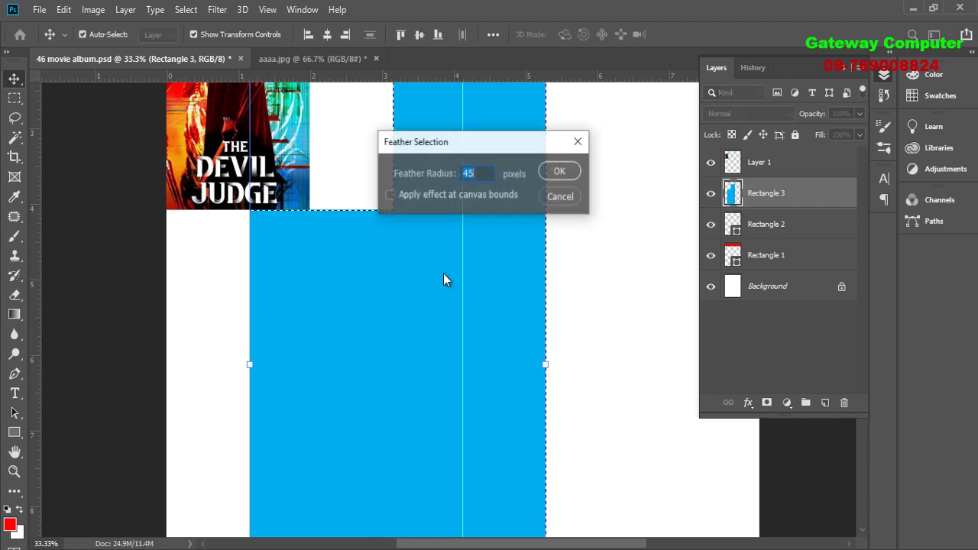
{"action": "key", "text": "Return"}
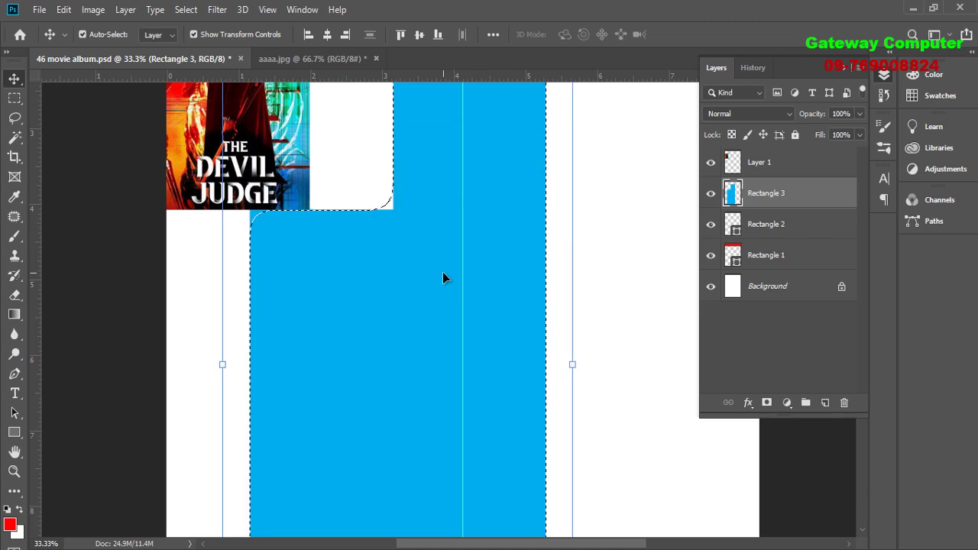
{"action": "key", "text": "Delete"}
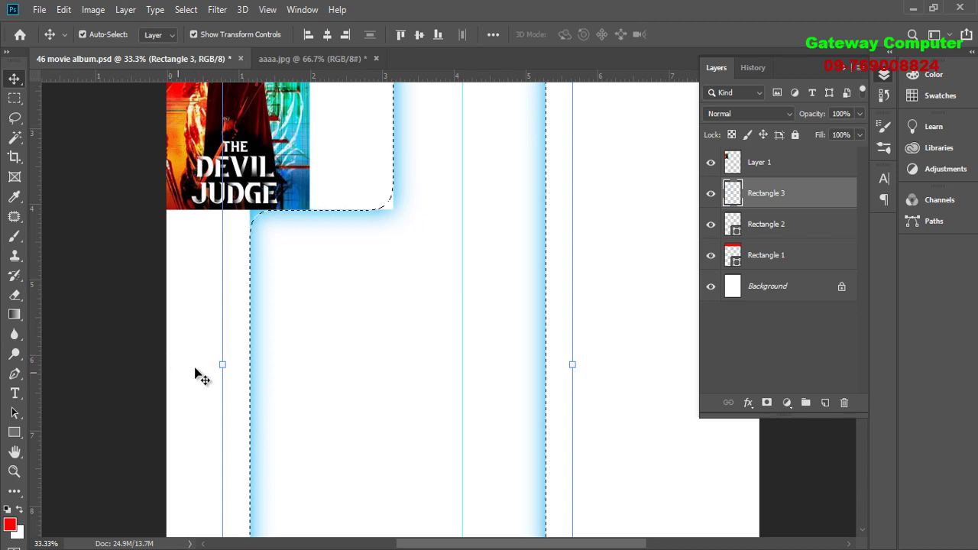
{"action": "key", "text": "ctrl+d"}
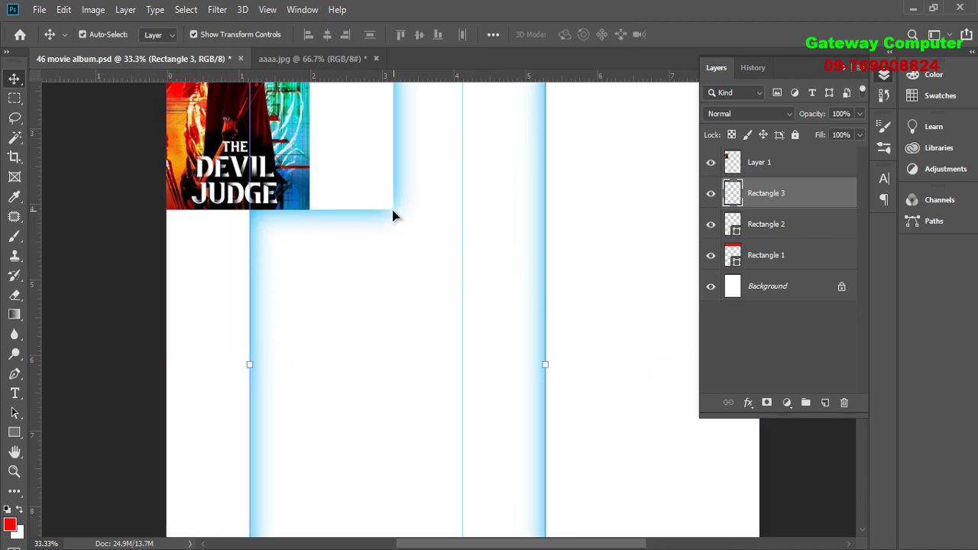
{"action": "left_click_drag", "start_coordinate": [393, 216], "coordinate": [310, 214]}
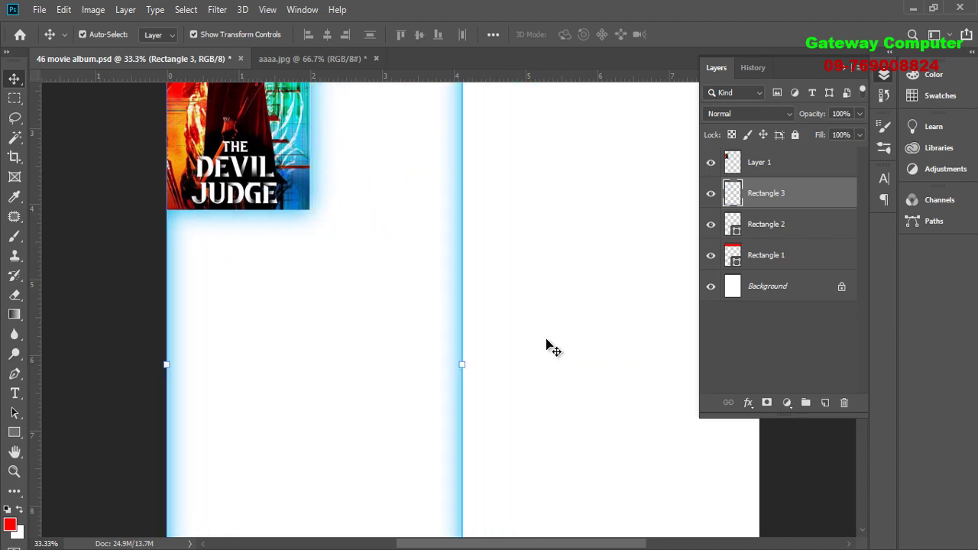
{"action": "left_click", "coordinate": [563, 321]}
Copy the glowing Rectangle 3 panel into the page's right half
{"action": "scroll", "coordinate": [357, 389], "scroll_direction": "up", "scroll_amount": 3}
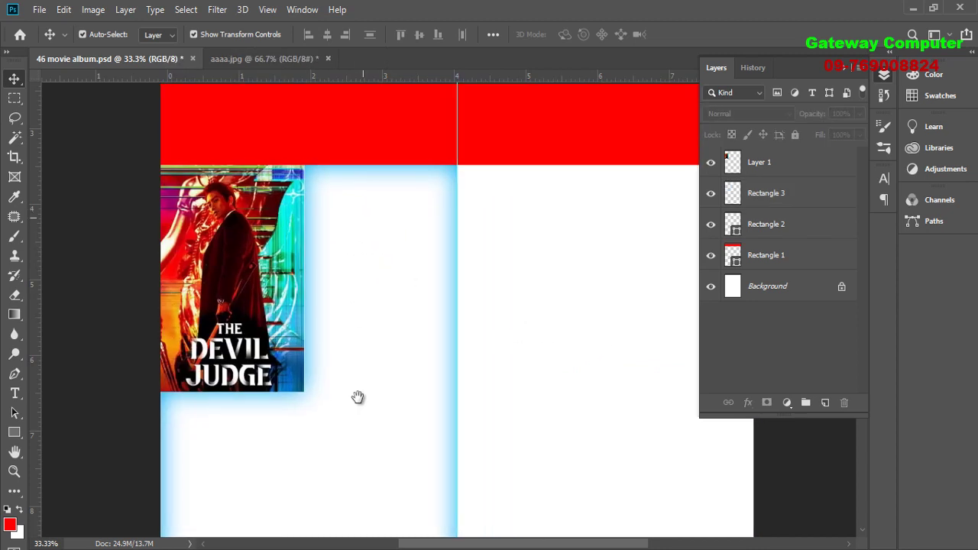
{"action": "scroll", "coordinate": [400, 348], "scroll_direction": "down", "scroll_amount": 5}
{"action": "scroll", "coordinate": [395, 343], "scroll_direction": "down", "scroll_amount": 1}
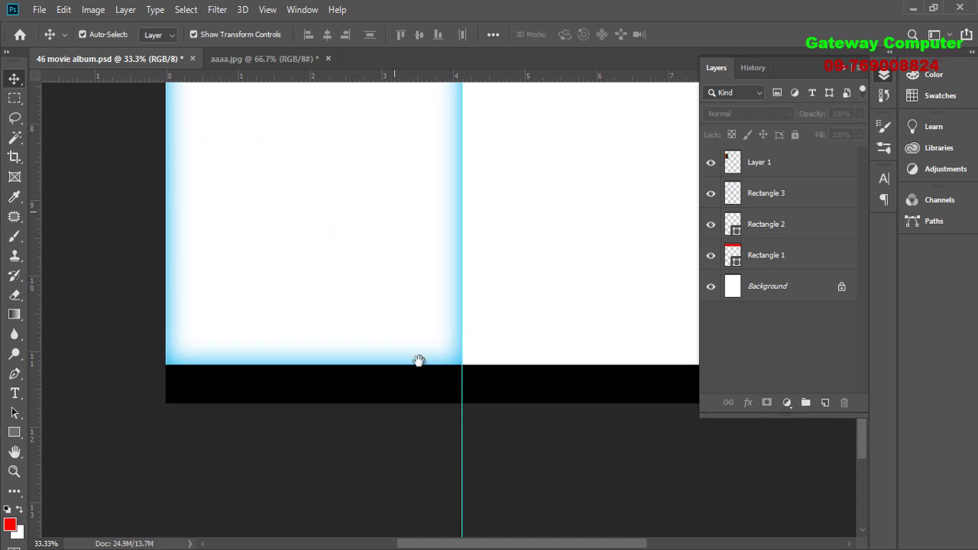
{"action": "scroll", "coordinate": [419, 361], "scroll_direction": "up", "scroll_amount": 5}
{"action": "scroll", "coordinate": [356, 334], "scroll_direction": "right", "scroll_amount": 1}
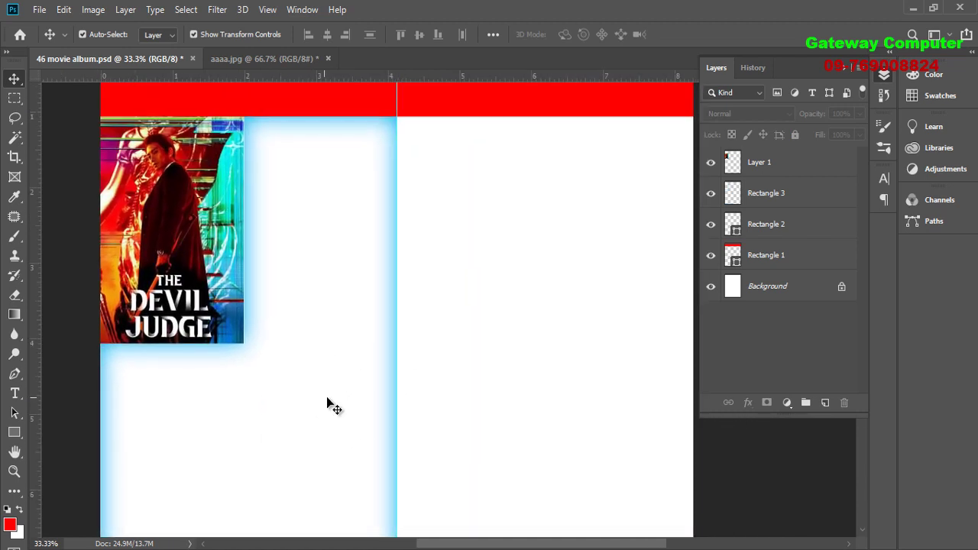
{"action": "left_click_drag", "start_coordinate": [457, 215], "coordinate": [147, 313]}
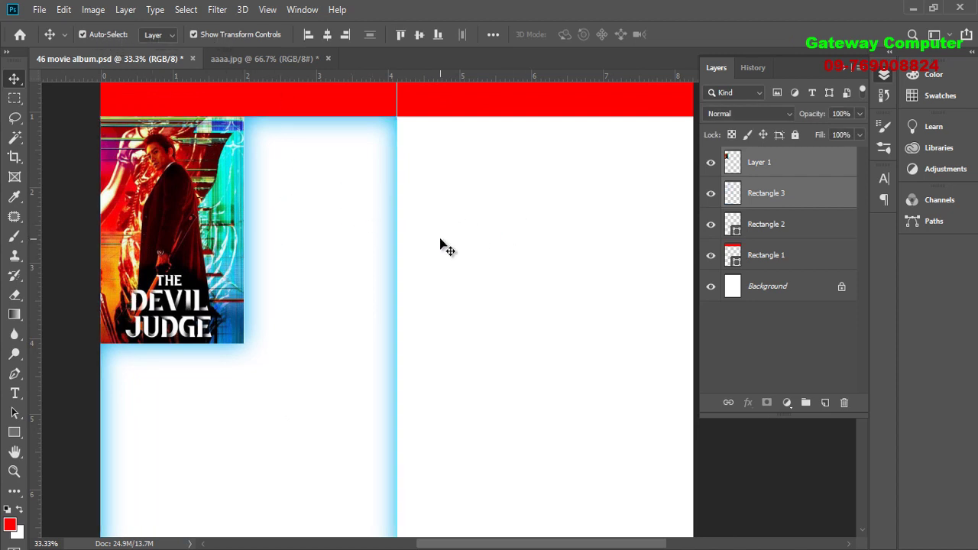
{"action": "left_click_drag", "start_coordinate": [465, 204], "coordinate": [107, 409]}
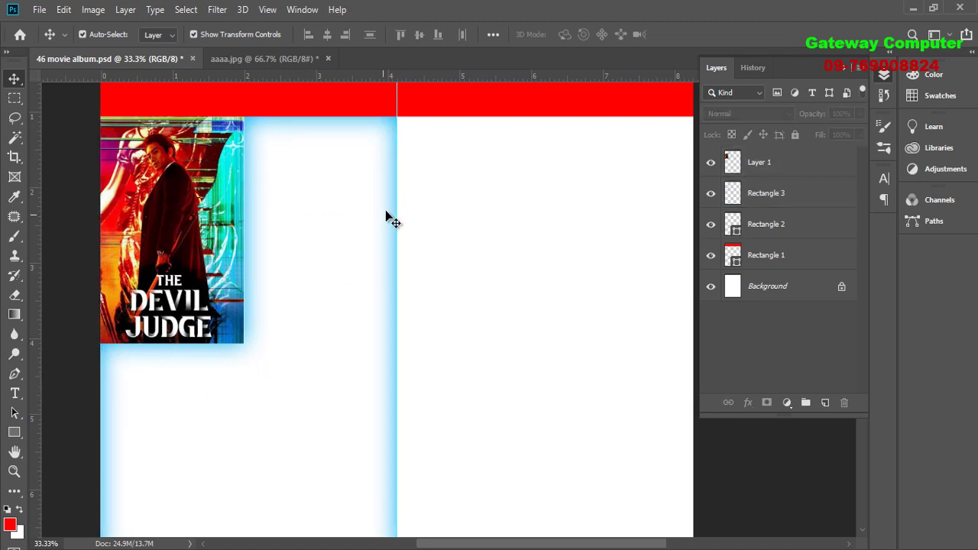
{"action": "left_click", "coordinate": [390, 231]}
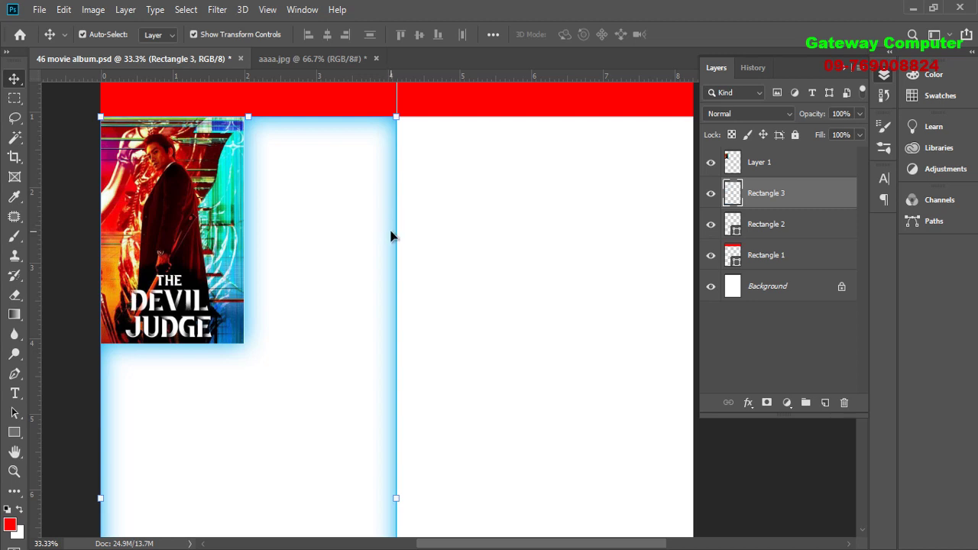
{"action": "mouse_move", "coordinate": [388, 236]}
{"action": "left_mouse_down"}
{"action": "mouse_move", "coordinate": [620, 252]}
{"action": "mouse_move", "coordinate": [680, 243]}
{"action": "left_mouse_up"}
{"action": "left_click", "coordinate": [476, 256]}
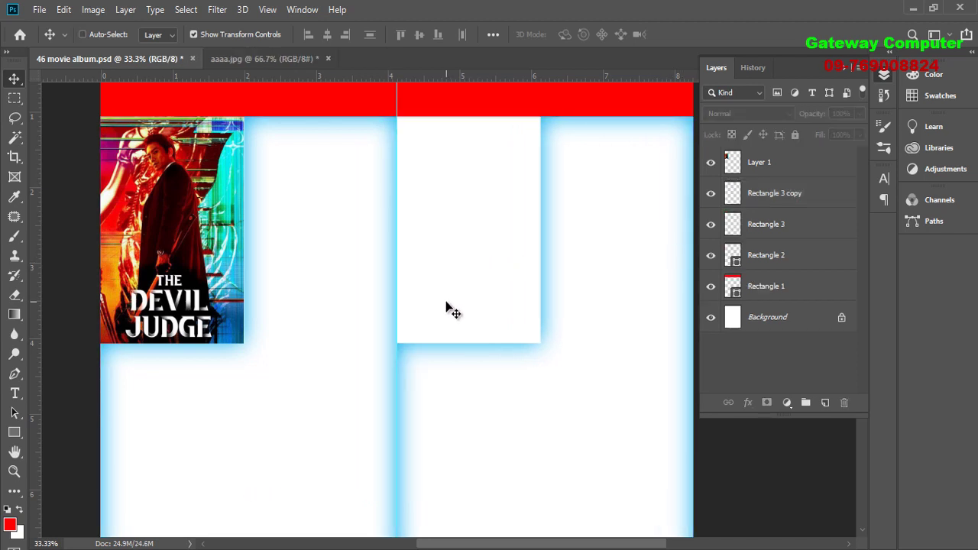
Move the vertical guide off the page and bring the header and poster back into view
{"action": "scroll", "coordinate": [447, 309], "scroll_direction": "down", "scroll_amount": 2}
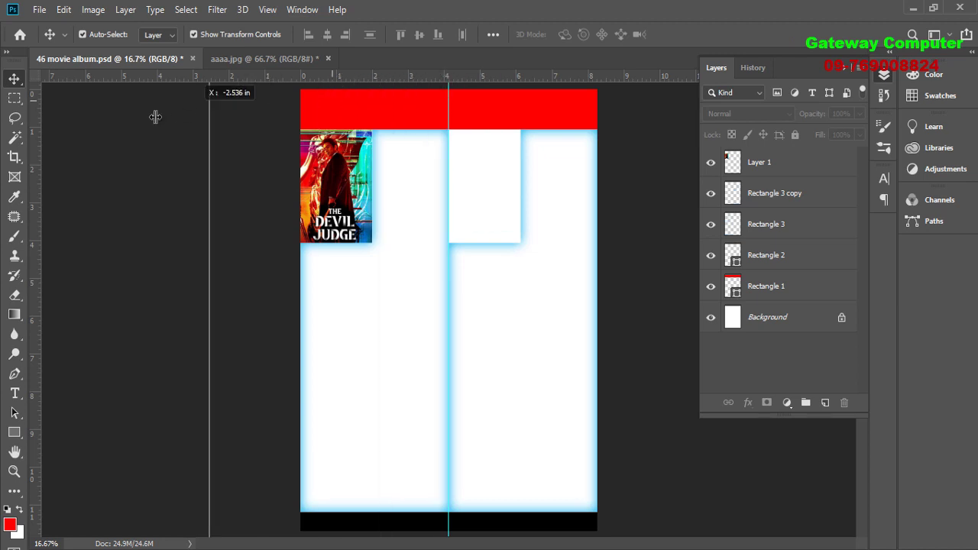
{"action": "left_click_drag", "start_coordinate": [429, 103], "coordinate": [93, 103]}
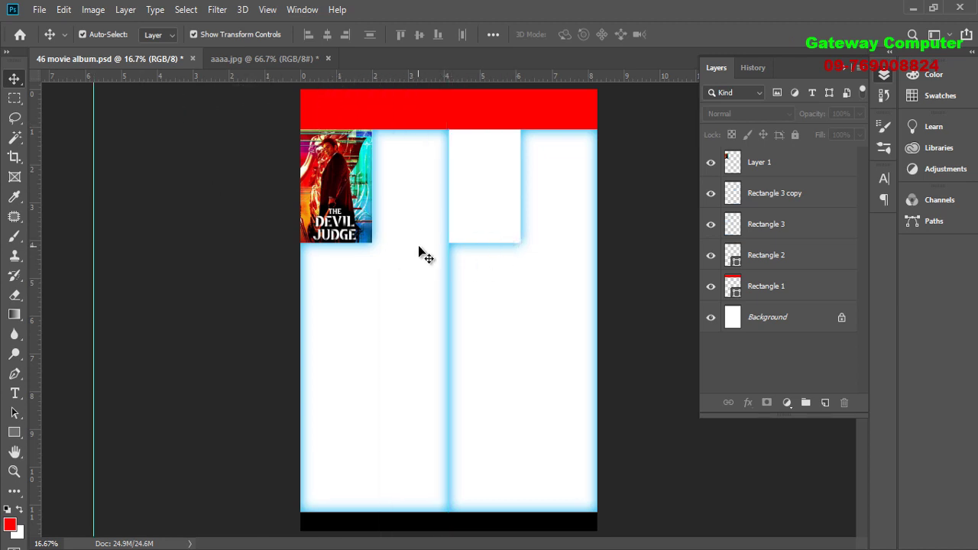
{"action": "scroll", "coordinate": [457, 267], "scroll_direction": "up", "scroll_amount": 2}
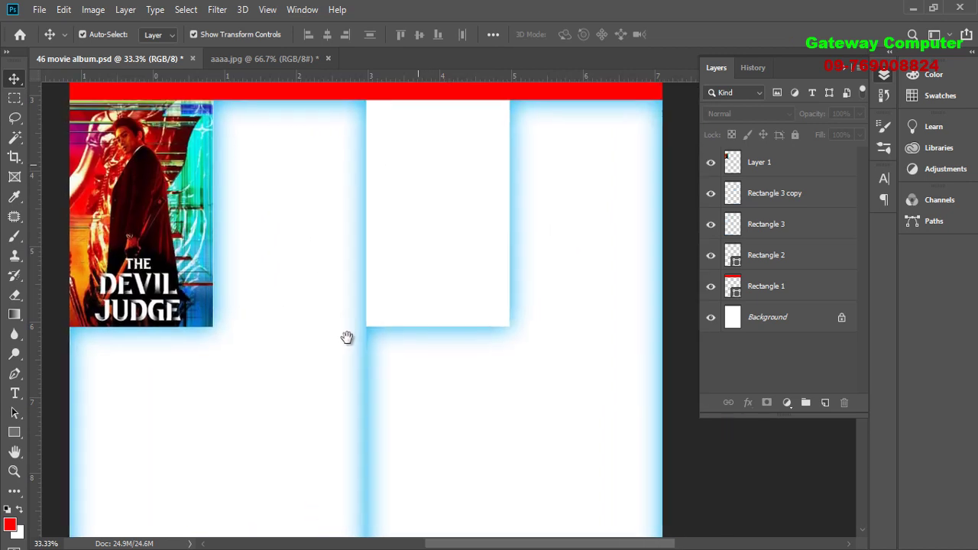
{"action": "left_click_drag", "start_coordinate": [430, 152], "coordinate": [375, 357]}
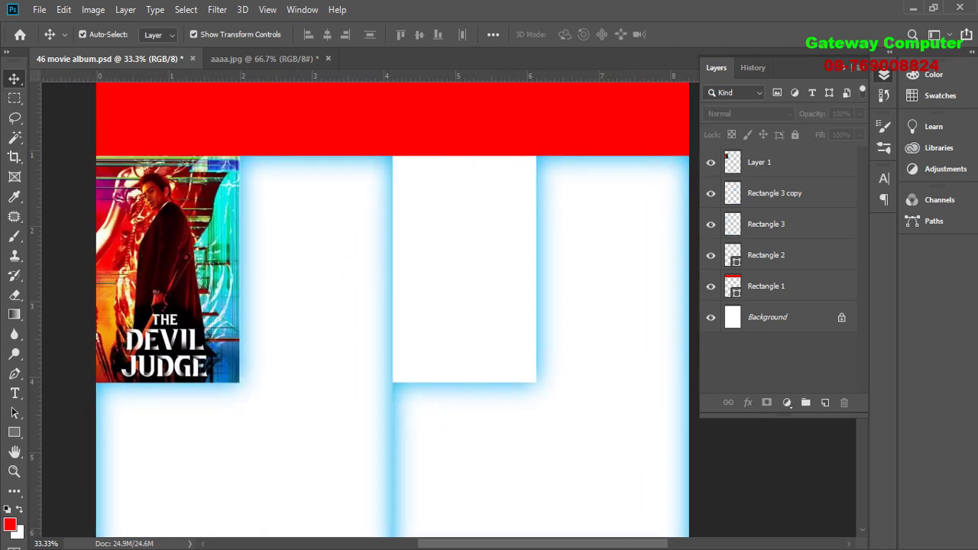
Open the OIP poster image from File Explorer in Paint
{"action": "key", "text": "alt+Tab"}
{"action": "left_click", "coordinate": [840, 189]}
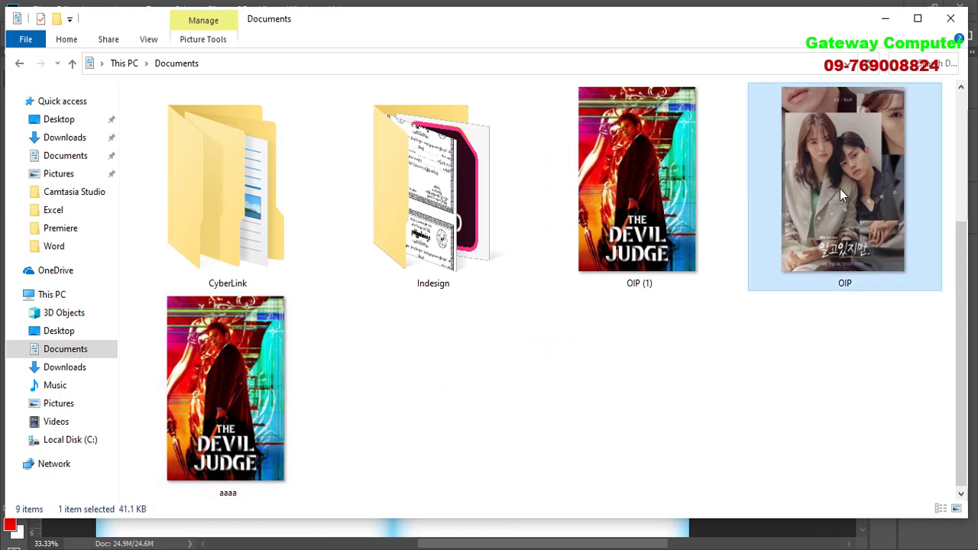
{"action": "right_click", "coordinate": [841, 173]}
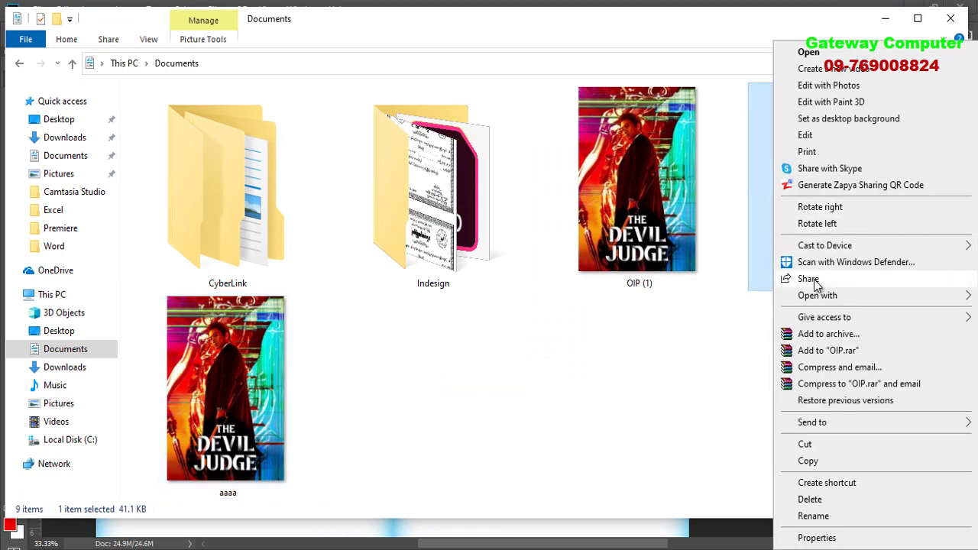
{"action": "mouse_move", "coordinate": [818, 296]}
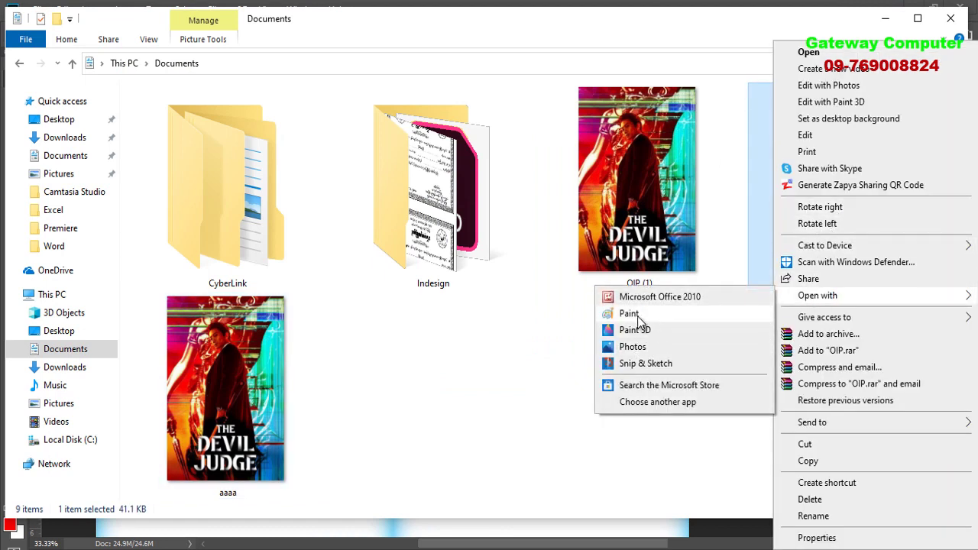
{"action": "left_click", "coordinate": [637, 314]}
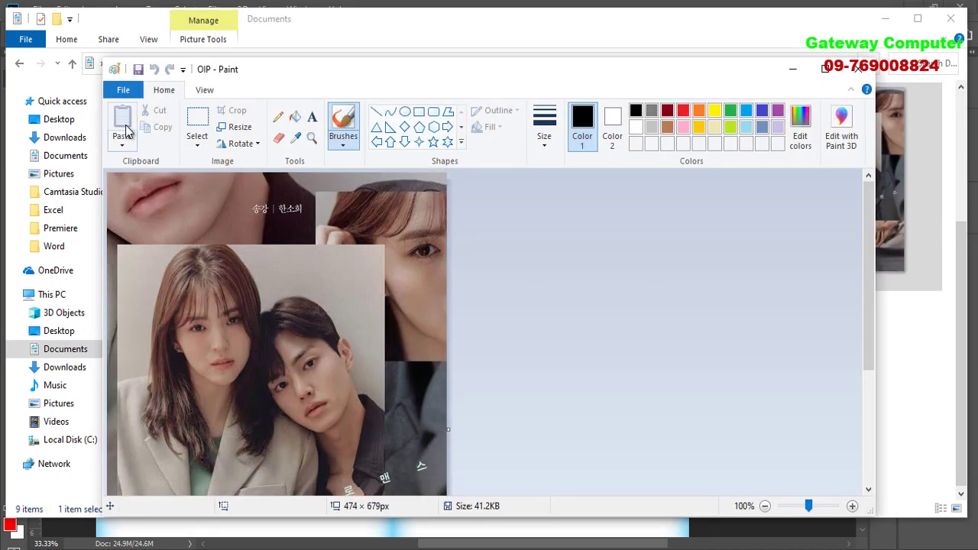
Save the poster as JPEG 'bbb' in Documents and close Paint
{"action": "left_click", "coordinate": [123, 90]}
{"action": "left_click", "coordinate": [153, 218]}
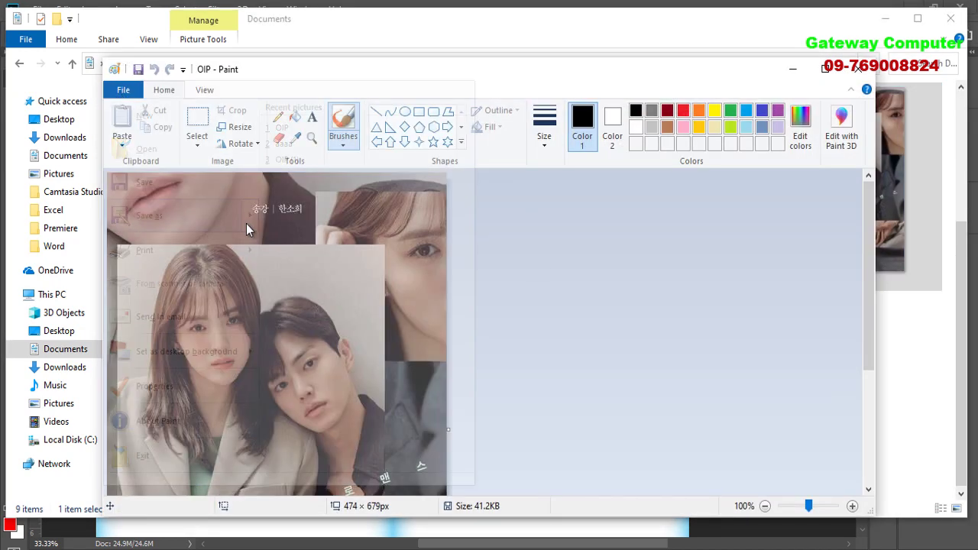
{"action": "type", "text": "b"}
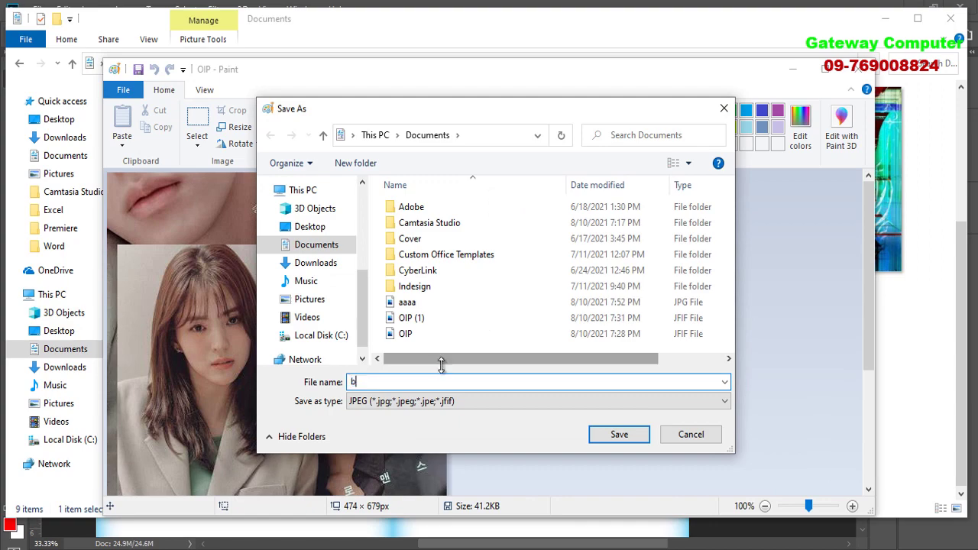
{"action": "type", "text": "bb"}
{"action": "left_click", "coordinate": [611, 434]}
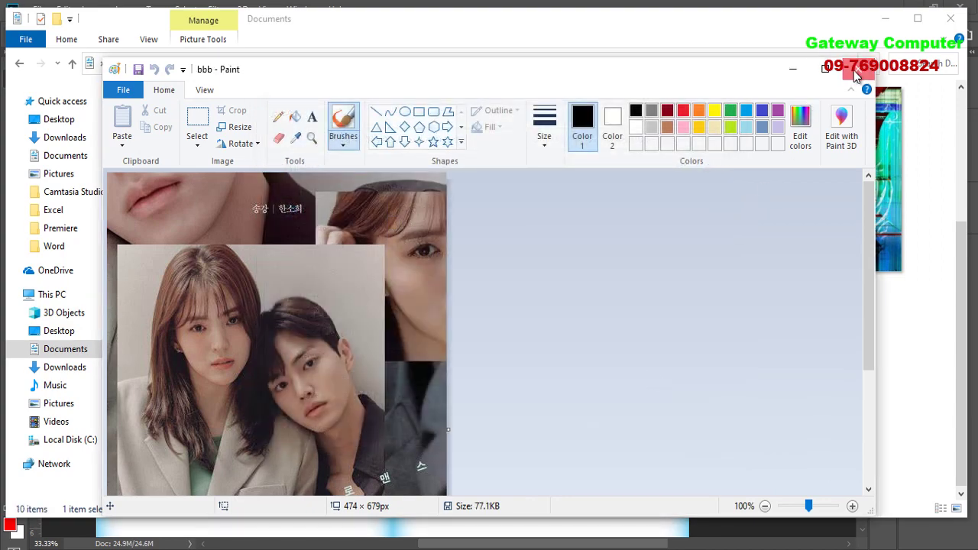
{"action": "left_click", "coordinate": [857, 69]}
{"action": "left_click", "coordinate": [885, 17]}
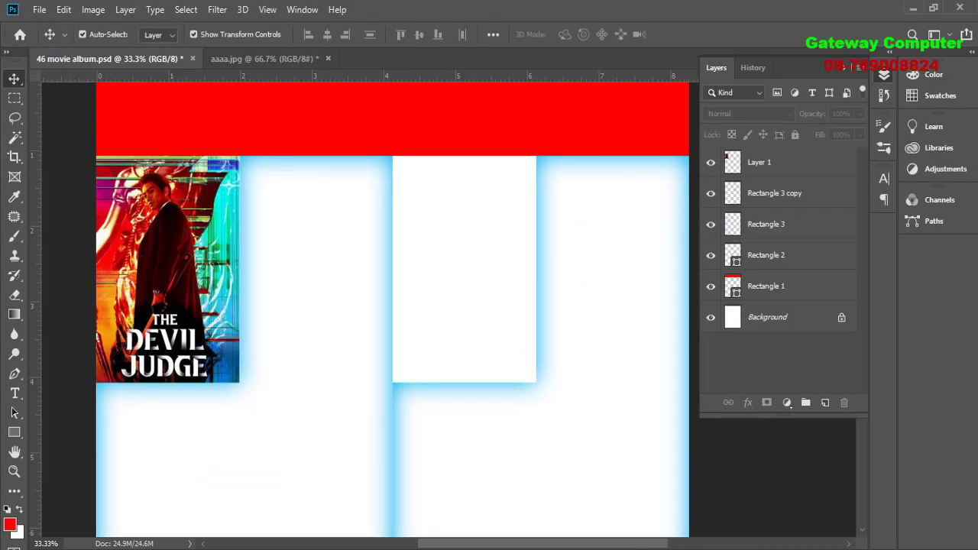
Open bbb.jpg in Photoshop and crop it to 2 × 3 in at 300 ppi
{"action": "key", "text": "alt+Tab"}
{"action": "left_click_drag", "start_coordinate": [425, 412], "coordinate": [457, 83]}
{"action": "left_click_drag", "start_coordinate": [457, 82], "coordinate": [471, 55]}
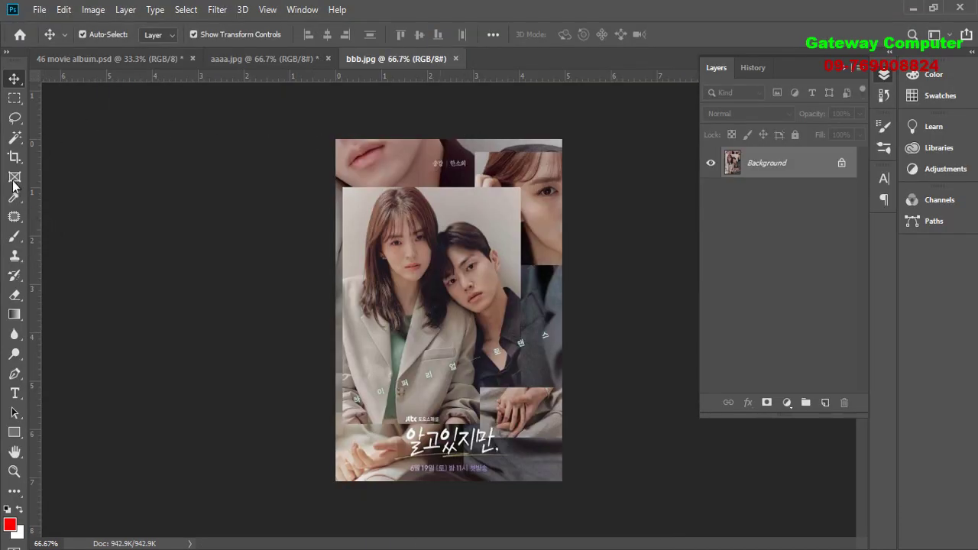
{"action": "left_click", "coordinate": [15, 156]}
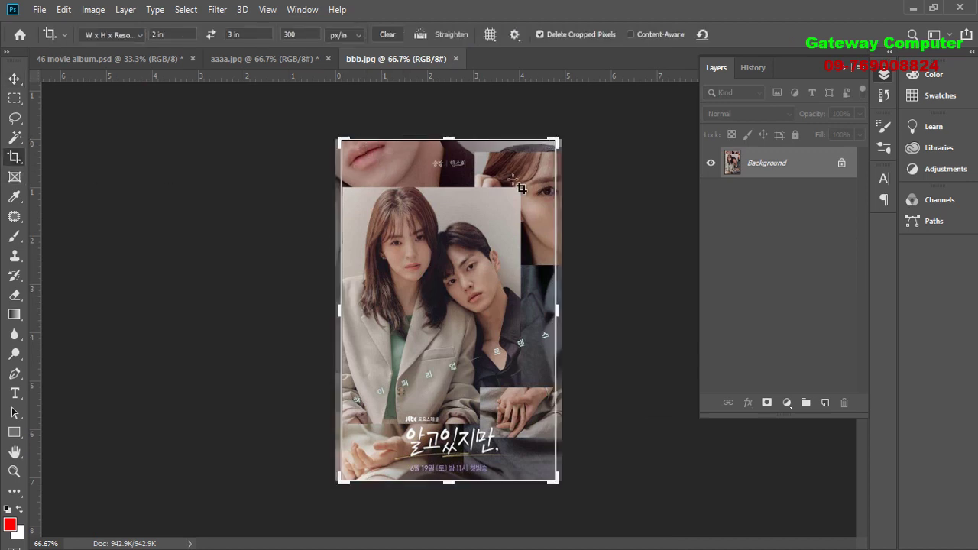
{"action": "key", "text": "Return"}
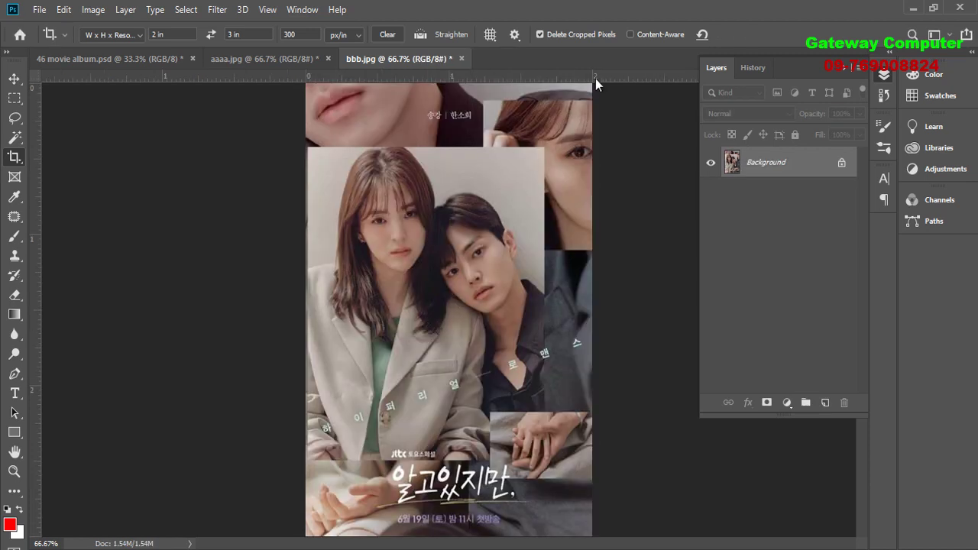
Place the cropped poster in the album's right panel, level with the Devil Judge poster
{"action": "left_click", "coordinate": [15, 80]}
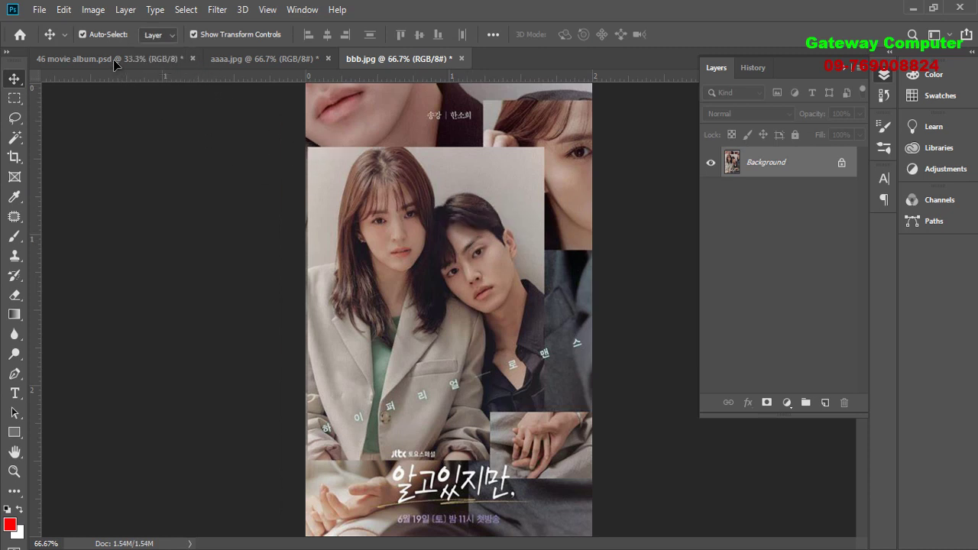
{"action": "mouse_move", "coordinate": [130, 81]}
{"action": "left_mouse_down"}
{"action": "mouse_move", "coordinate": [116, 62]}
{"action": "mouse_move", "coordinate": [413, 249]}
{"action": "left_mouse_up"}
{"action": "left_click_drag", "start_coordinate": [428, 192], "coordinate": [477, 218]}
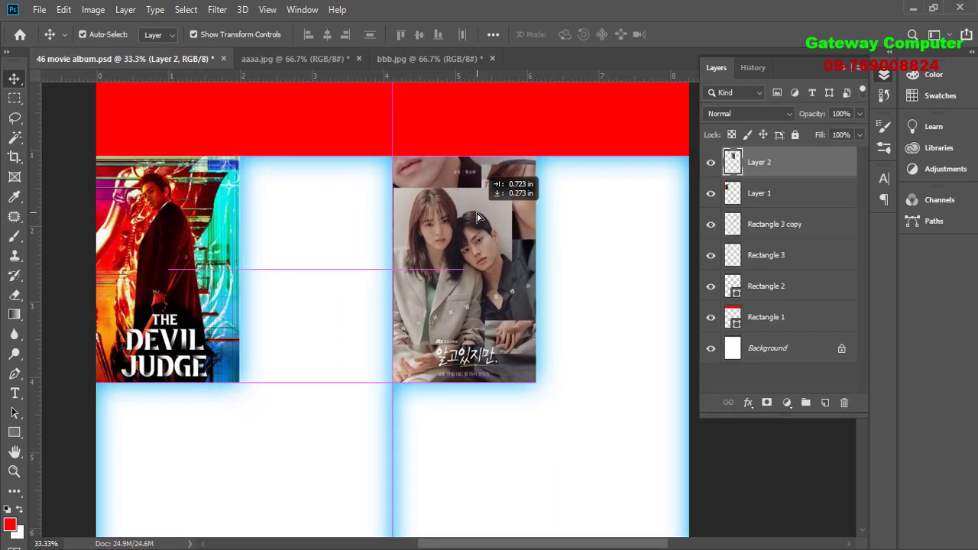
{"action": "left_click", "coordinate": [570, 397]}
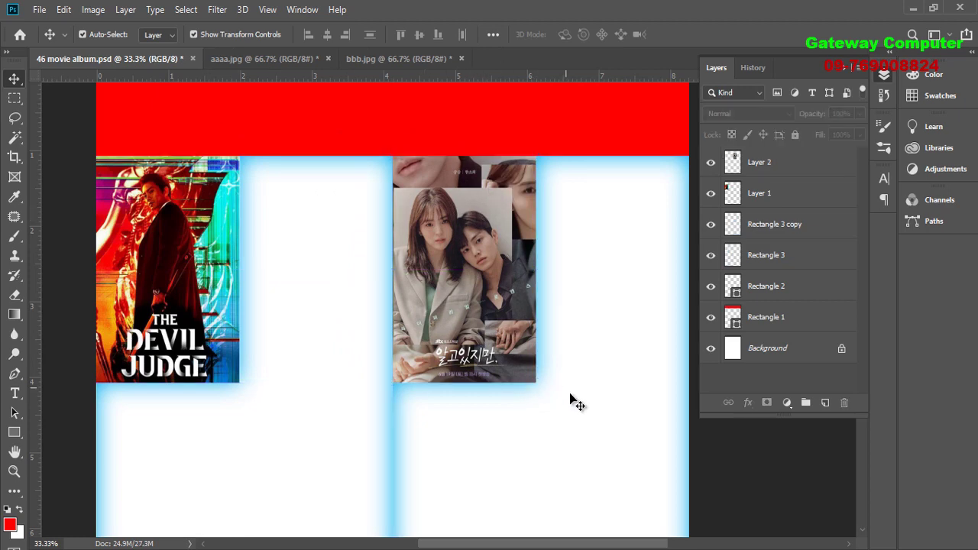
{"action": "left_click_drag", "start_coordinate": [453, 452], "coordinate": [435, 354]}
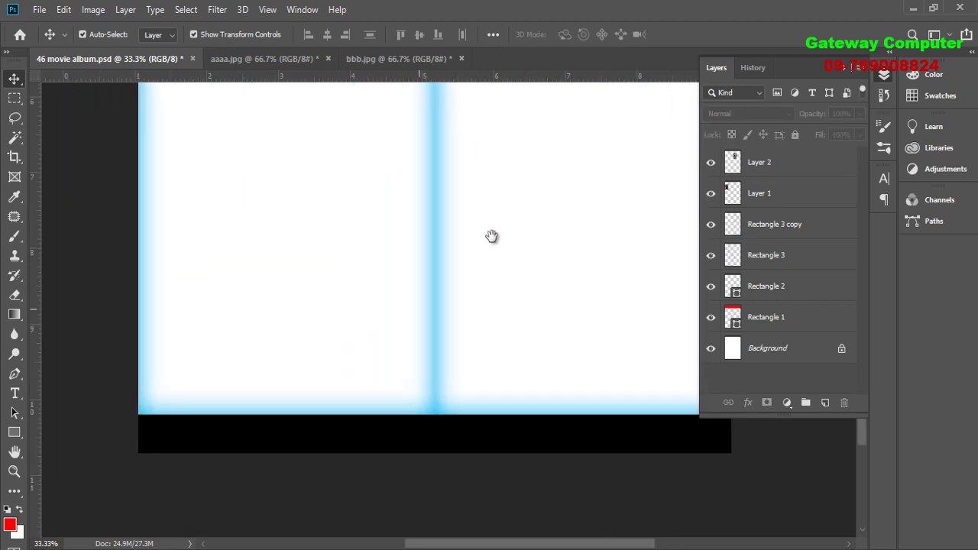
{"action": "scroll", "coordinate": [436, 354], "scroll_direction": "up", "scroll_amount": 3}
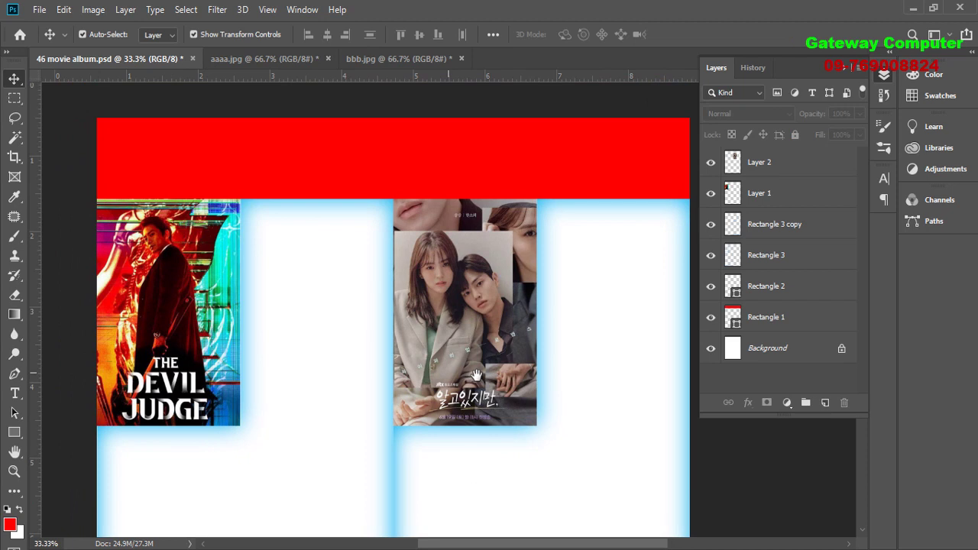
{"action": "left_click_drag", "start_coordinate": [476, 374], "coordinate": [467, 332]}
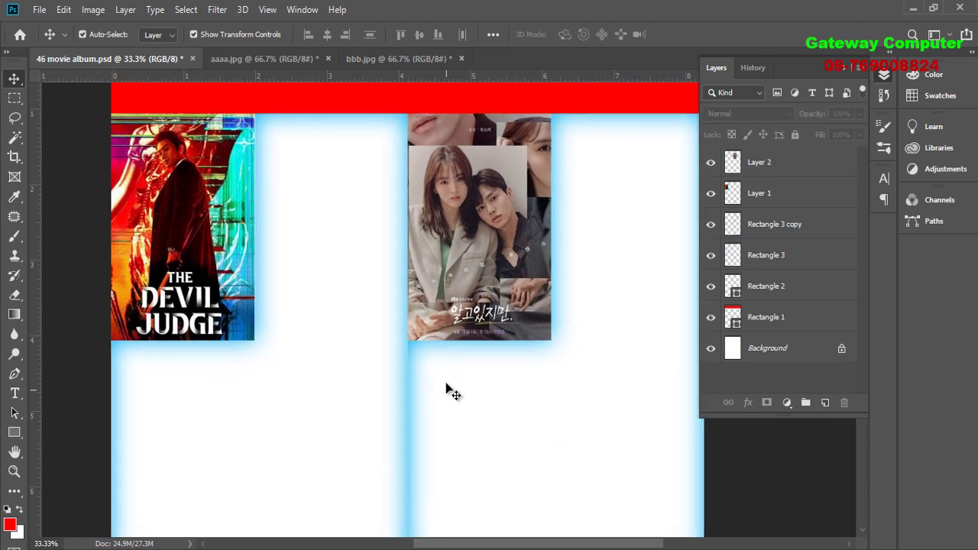
{"action": "scroll", "coordinate": [452, 374], "scroll_direction": "down", "scroll_amount": 4}
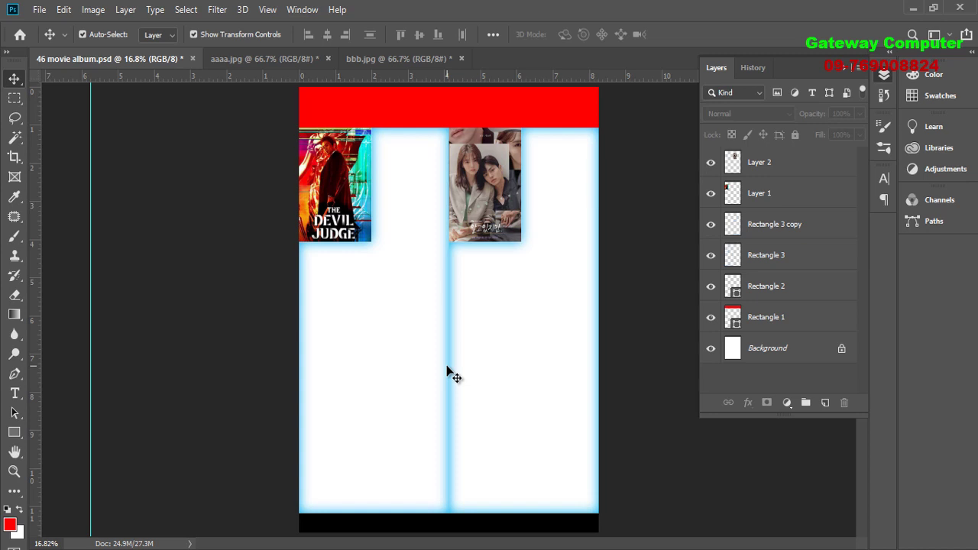
{"action": "key", "text": "ctrl+plus"}
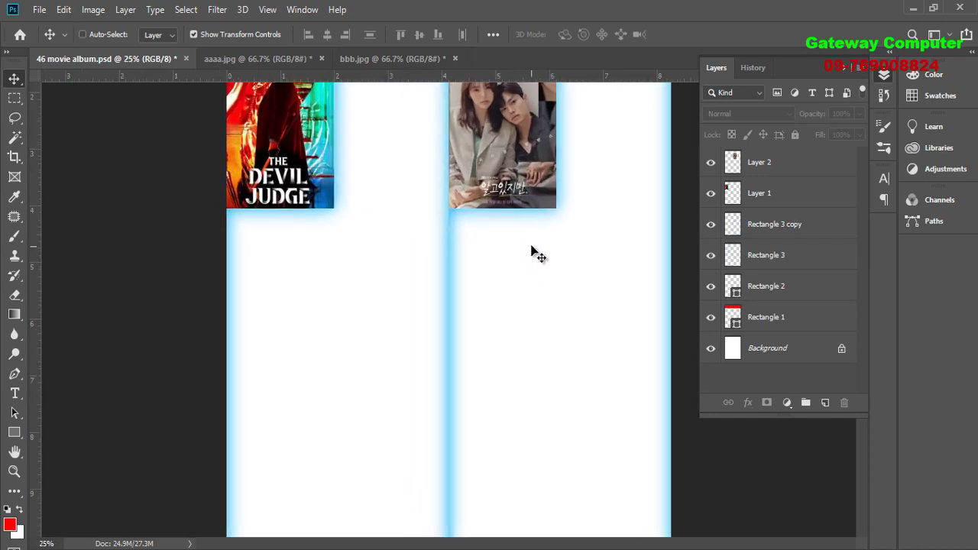
{"action": "key", "text": "ctrl+plus"}
{"action": "left_click_drag", "start_coordinate": [453, 140], "coordinate": [397, 387]}
{"action": "left_click_drag", "start_coordinate": [412, 305], "coordinate": [416, 332]}
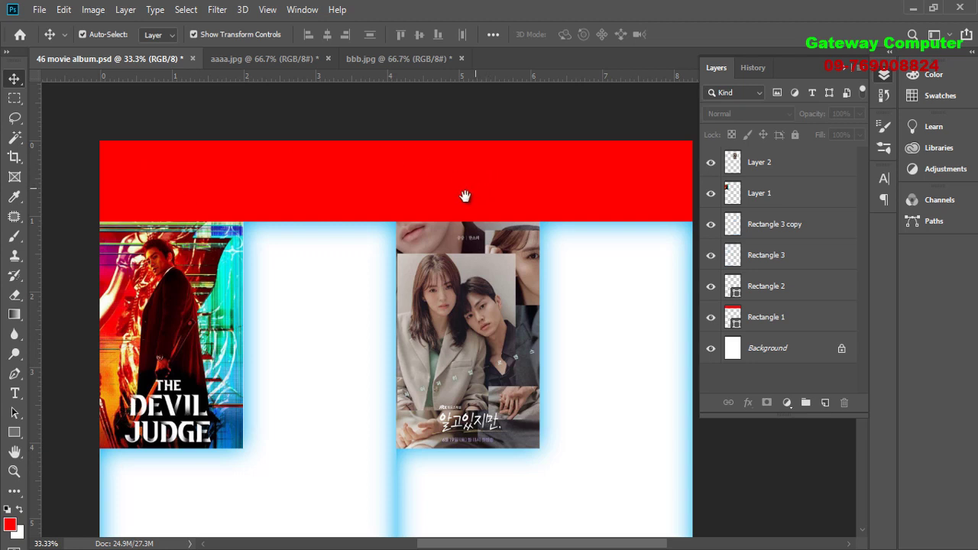
{"action": "scroll", "coordinate": [463, 194], "scroll_direction": "right", "scroll_amount": 2}
{"action": "scroll", "coordinate": [417, 214], "scroll_direction": "down", "scroll_amount": 1}
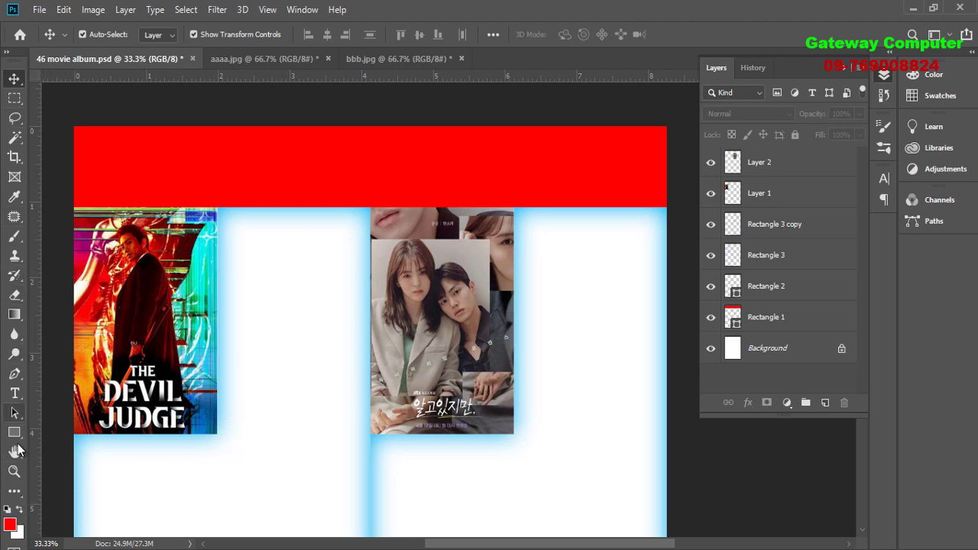
Start a left-aligned Arial Black text layer on the red header reading 'Movie'
{"action": "left_click", "coordinate": [15, 394]}
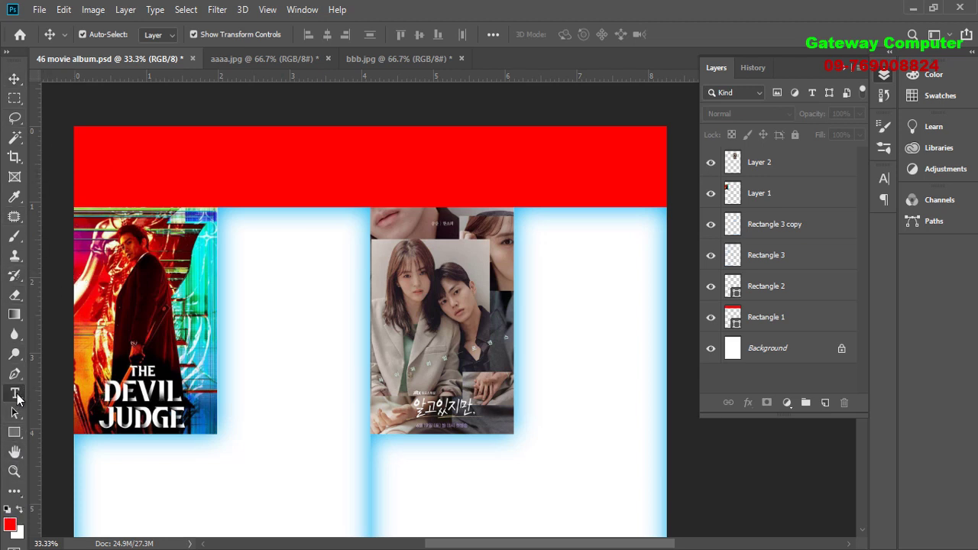
{"action": "left_click", "coordinate": [145, 177]}
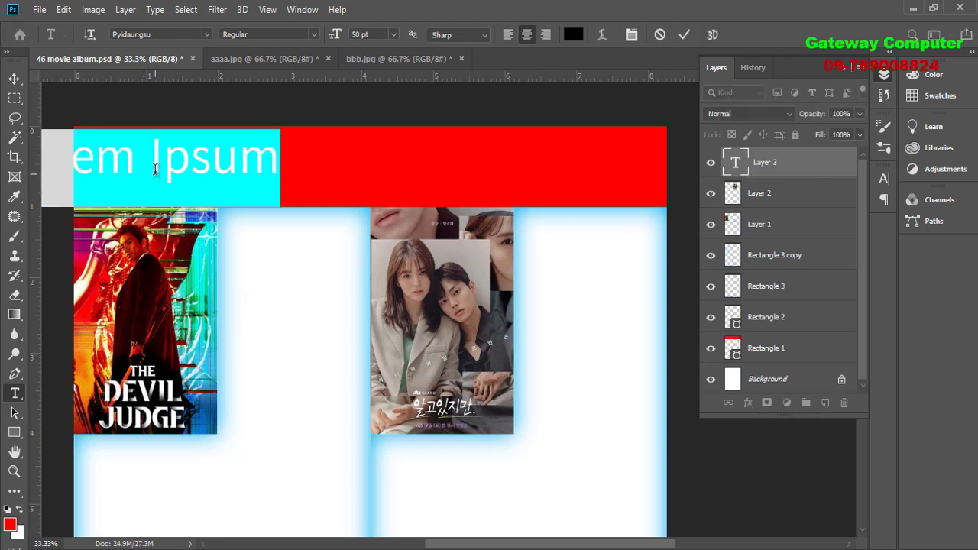
{"action": "left_click", "coordinate": [507, 38]}
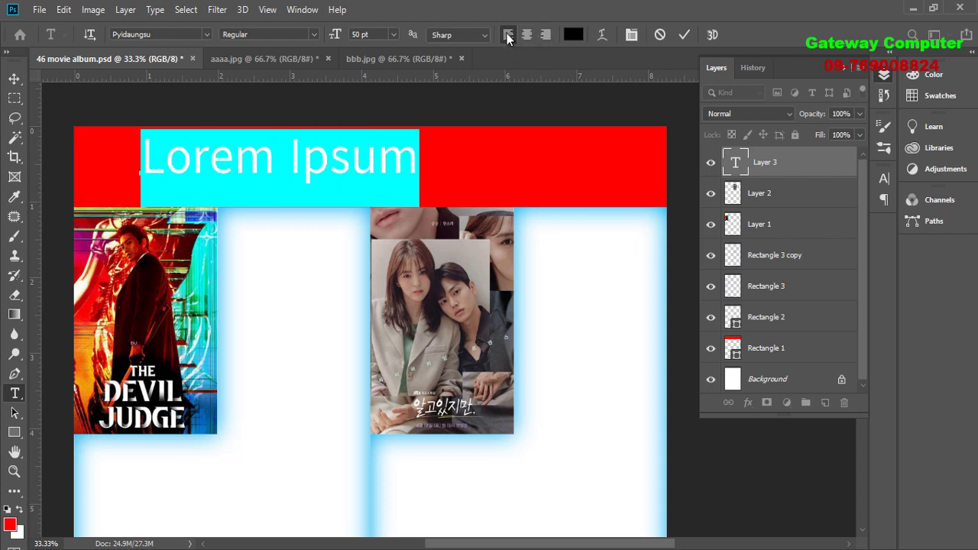
{"action": "left_click", "coordinate": [190, 33]}
{"action": "type", "text": "arial"}
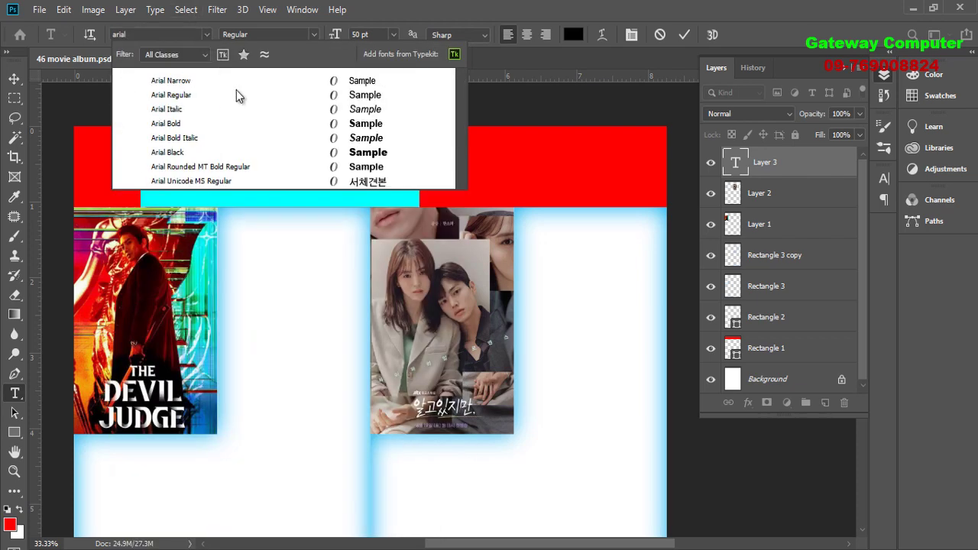
{"action": "left_click", "coordinate": [298, 152]}
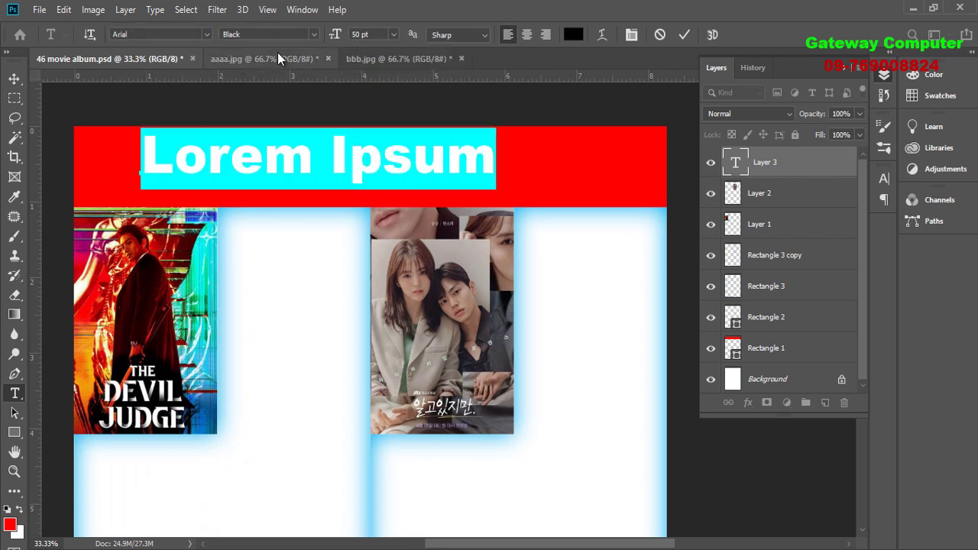
{"action": "key", "text": "ctrl+h"}
{"action": "type", "text": "M"}
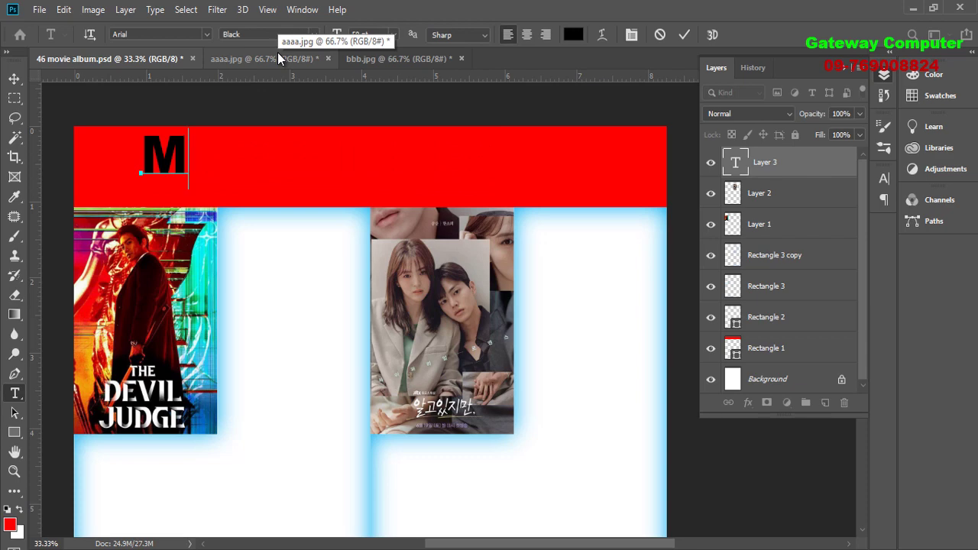
{"action": "type", "text": "ovie"}
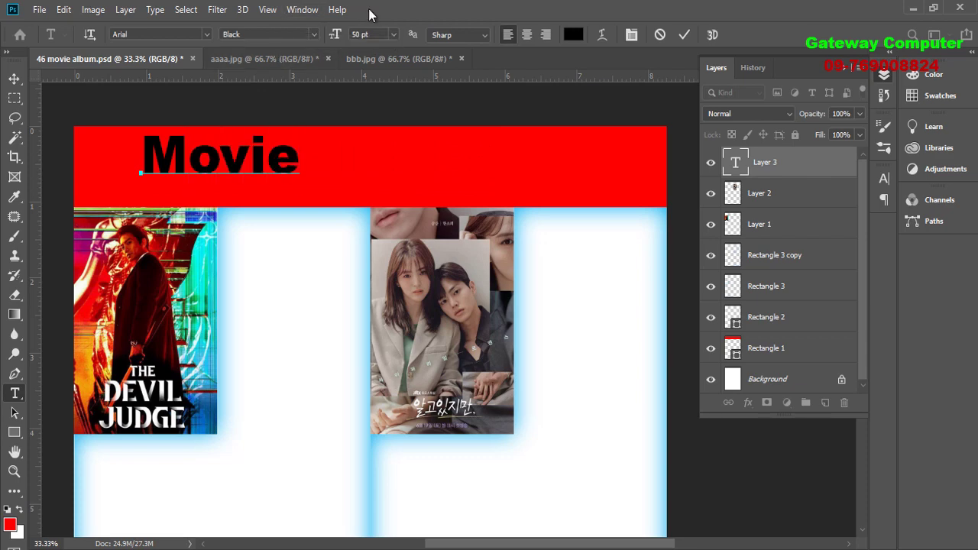
Add the Myanmar word 'ဝါသနာဘိုး' in a Myanmar font, enlarged to 75 pt
{"action": "left_click", "coordinate": [163, 36]}
{"action": "type", "text": "w"}
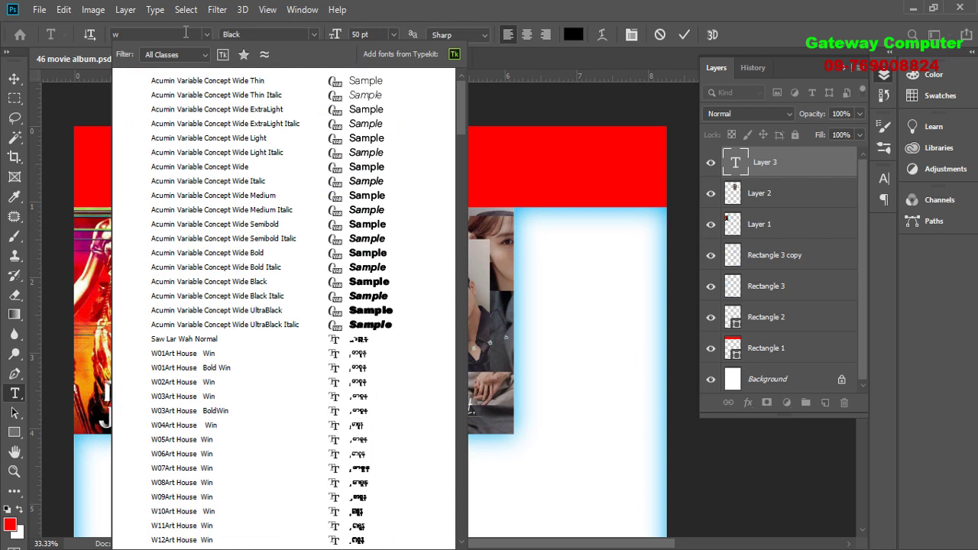
{"action": "key", "text": "Return"}
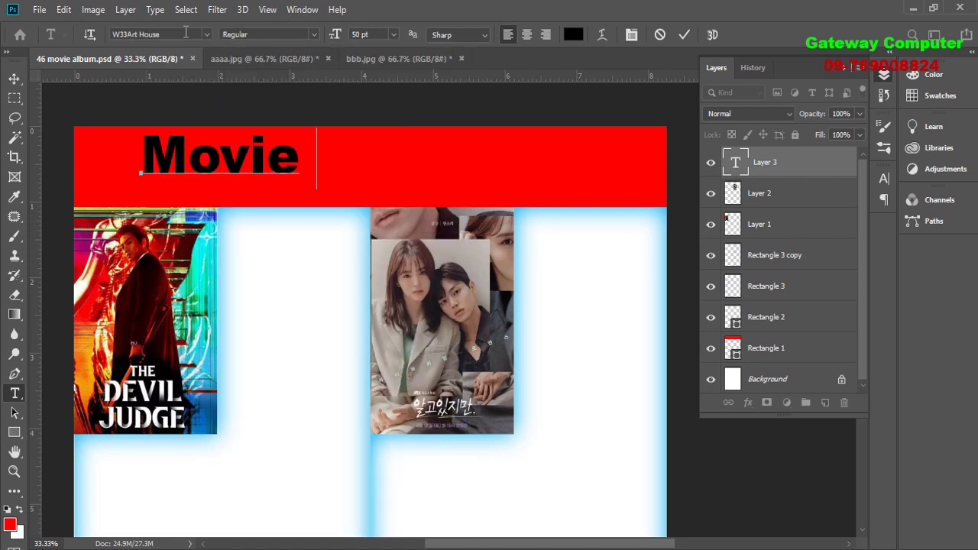
{"action": "type", "text": "ဝါသနာဘိုး"}
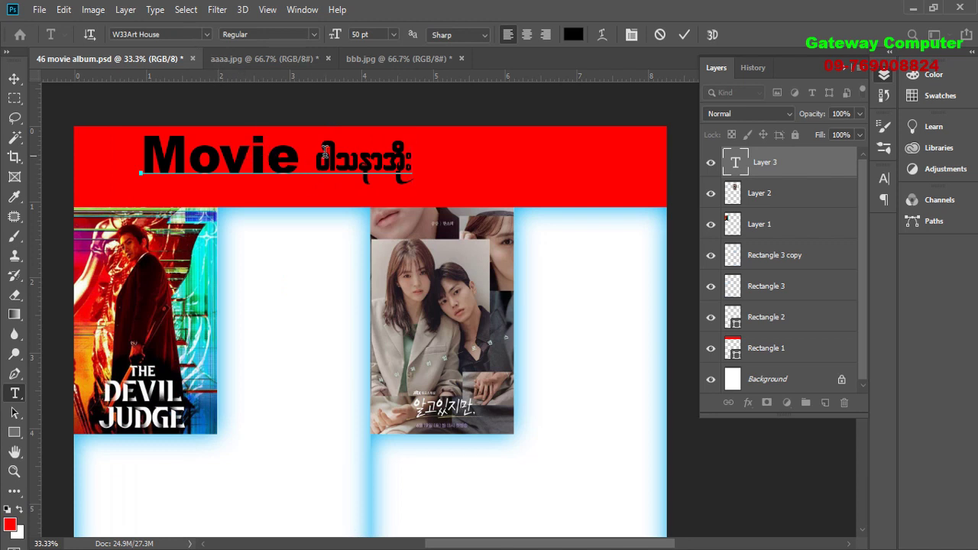
{"action": "left_click", "coordinate": [311, 159]}
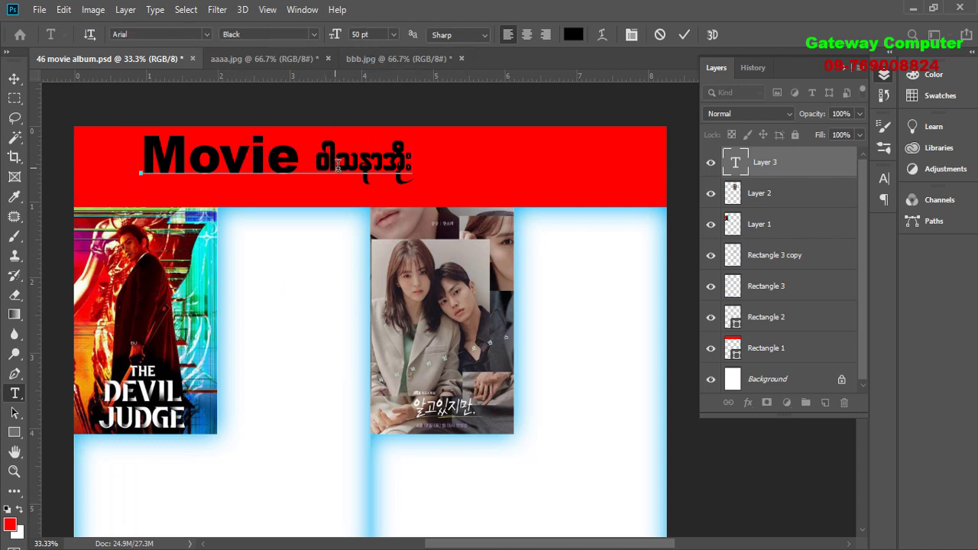
{"action": "left_click_drag", "start_coordinate": [321, 158], "coordinate": [420, 156]}
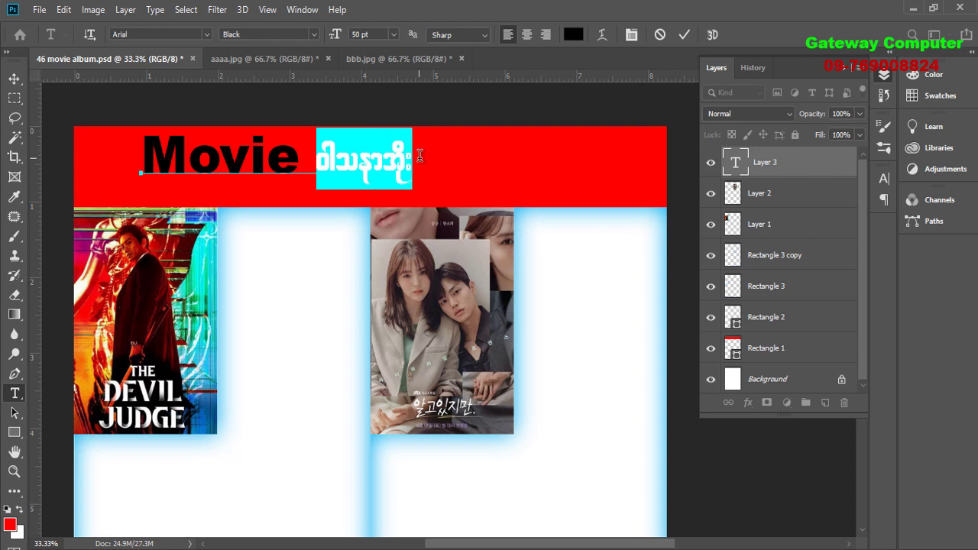
{"action": "left_click", "coordinate": [380, 34]}
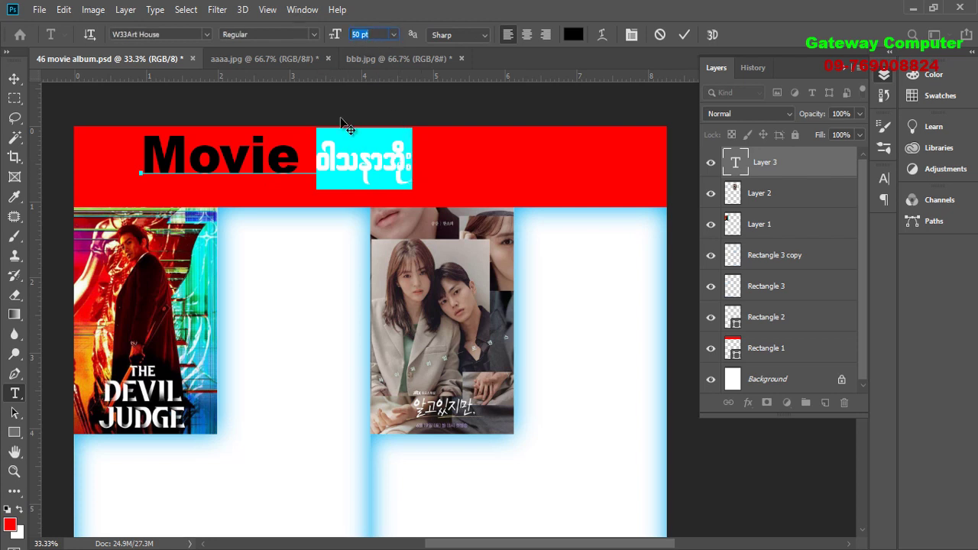
{"action": "type", "text": "75"}
{"action": "key", "text": "Return"}
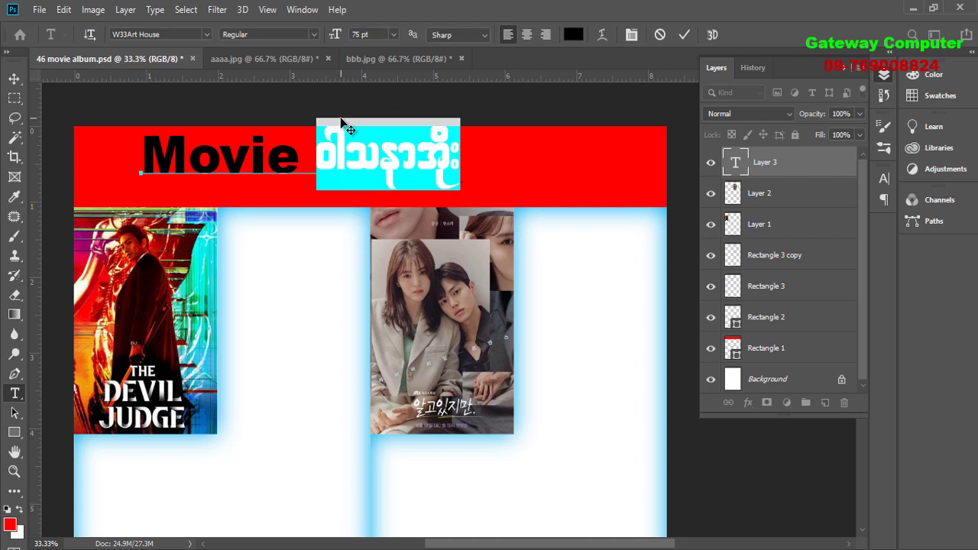
Commit the title and move it toward the header's left edge
{"action": "left_click", "coordinate": [827, 164]}
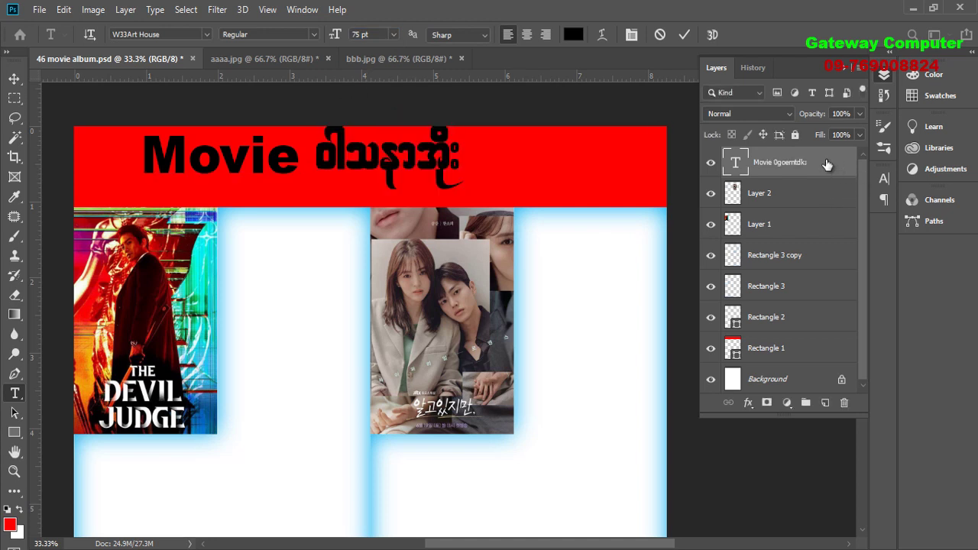
{"action": "left_click", "coordinate": [14, 78]}
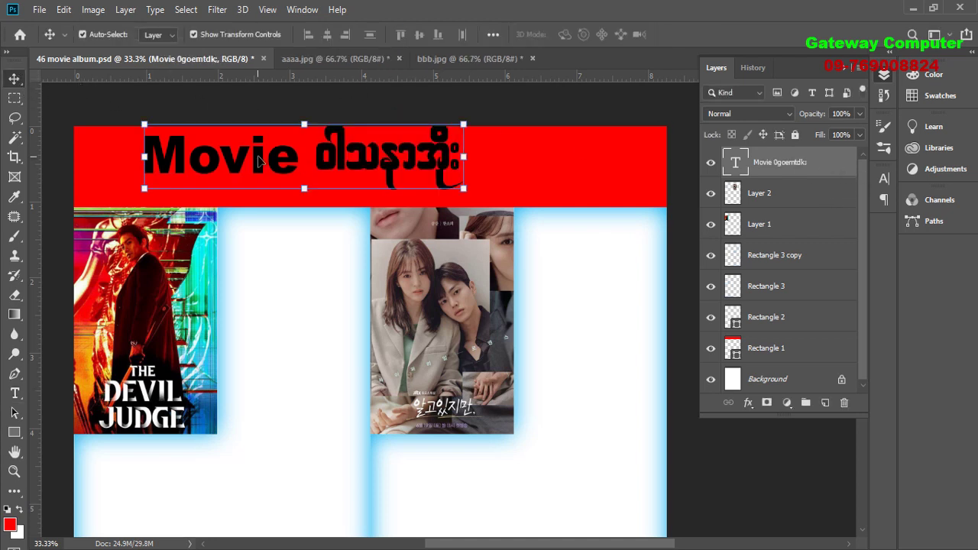
{"action": "left_click_drag", "start_coordinate": [259, 160], "coordinate": [207, 169]}
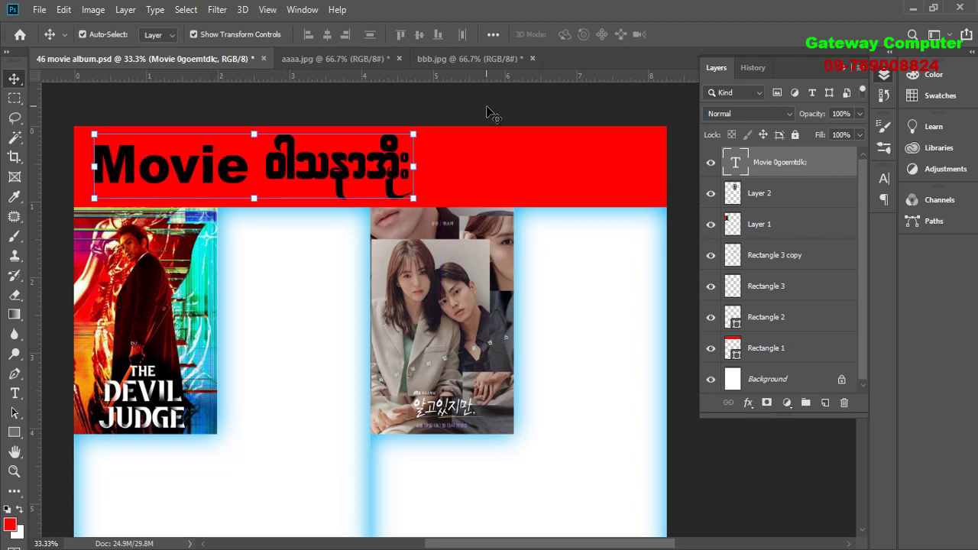
{"action": "left_click", "coordinate": [616, 284]}
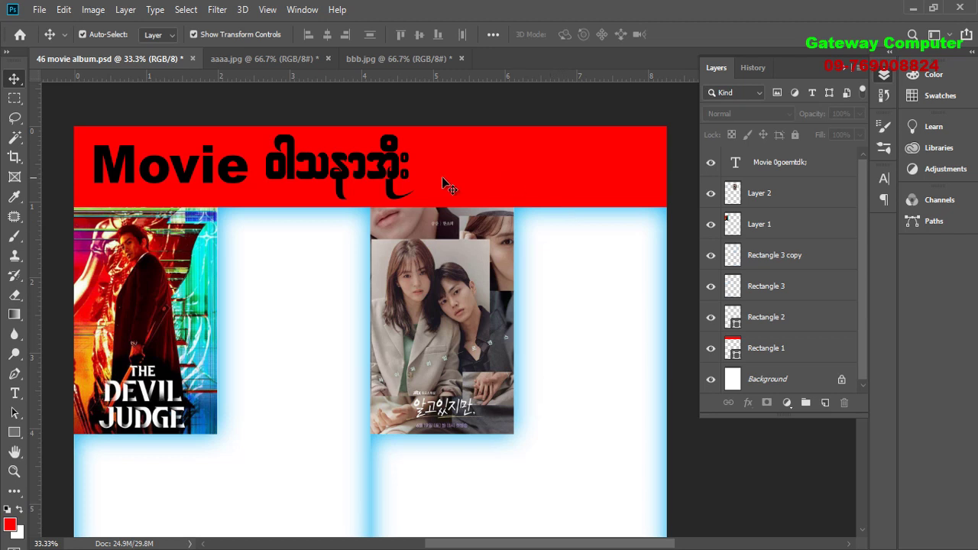
{"action": "left_click", "coordinate": [352, 164]}
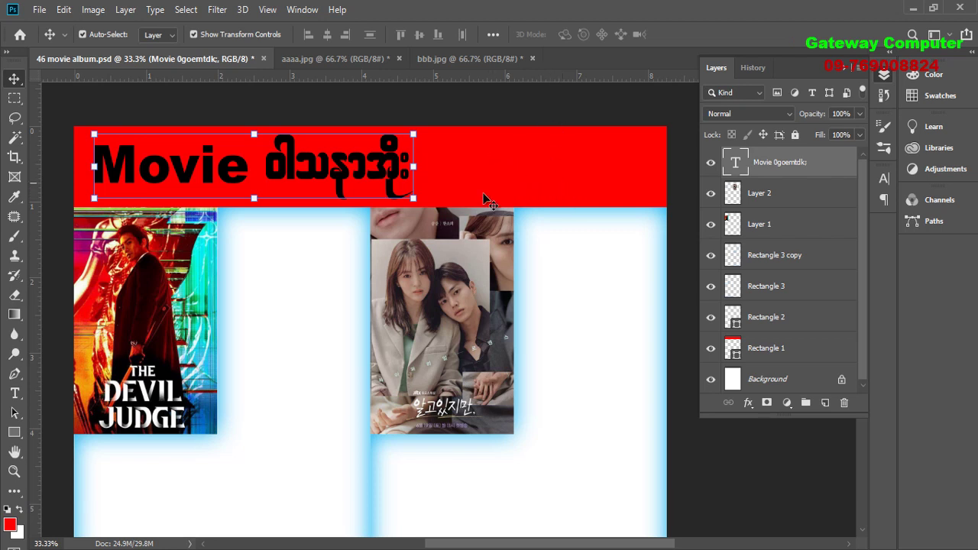
Start a right-aligned text layer on the red header using the W49Art House font
{"action": "left_click", "coordinate": [15, 394]}
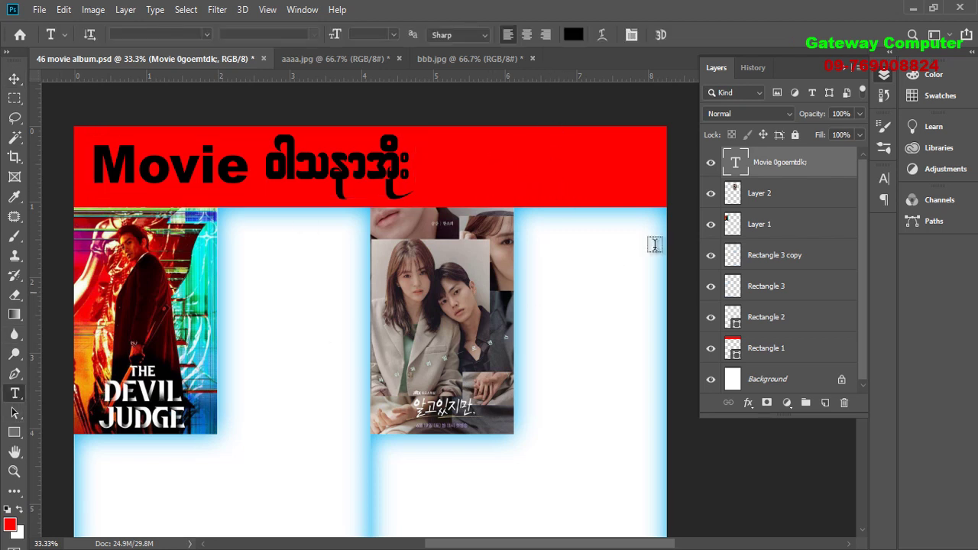
{"action": "left_click", "coordinate": [646, 169]}
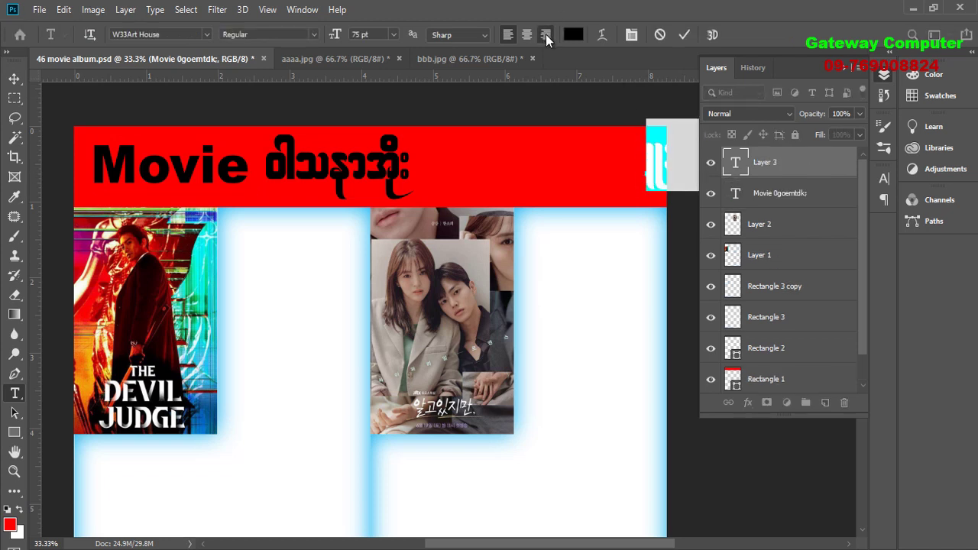
{"action": "left_click", "coordinate": [545, 35]}
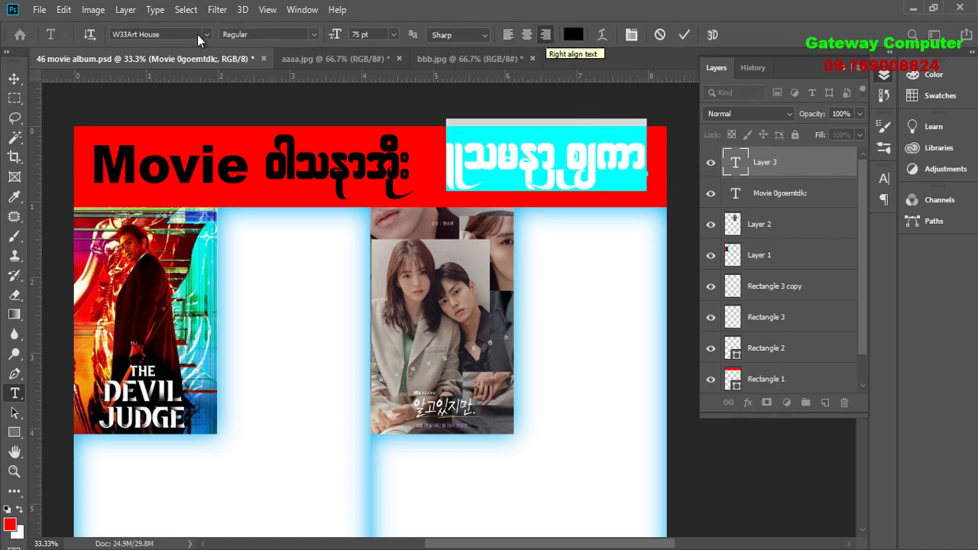
{"action": "left_click", "coordinate": [185, 34]}
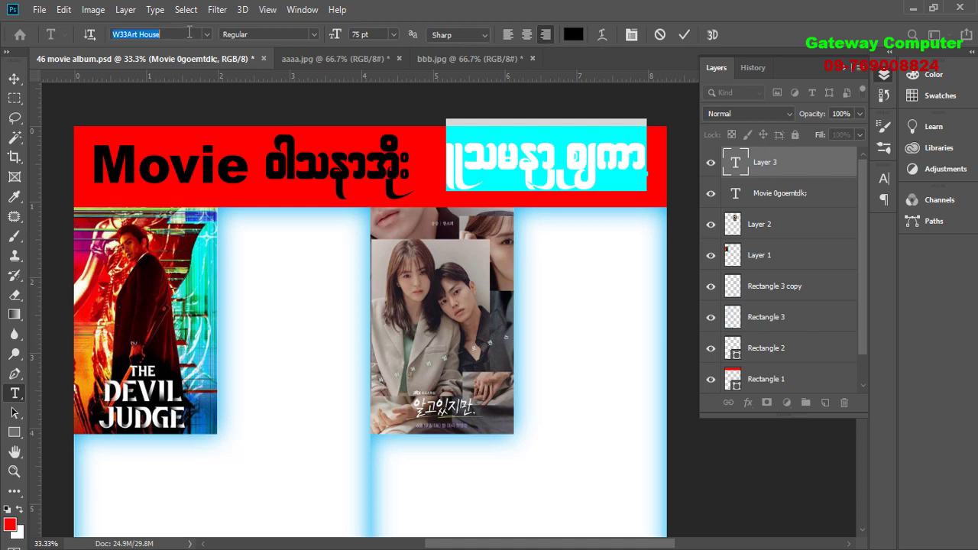
{"action": "type", "text": "W49"}
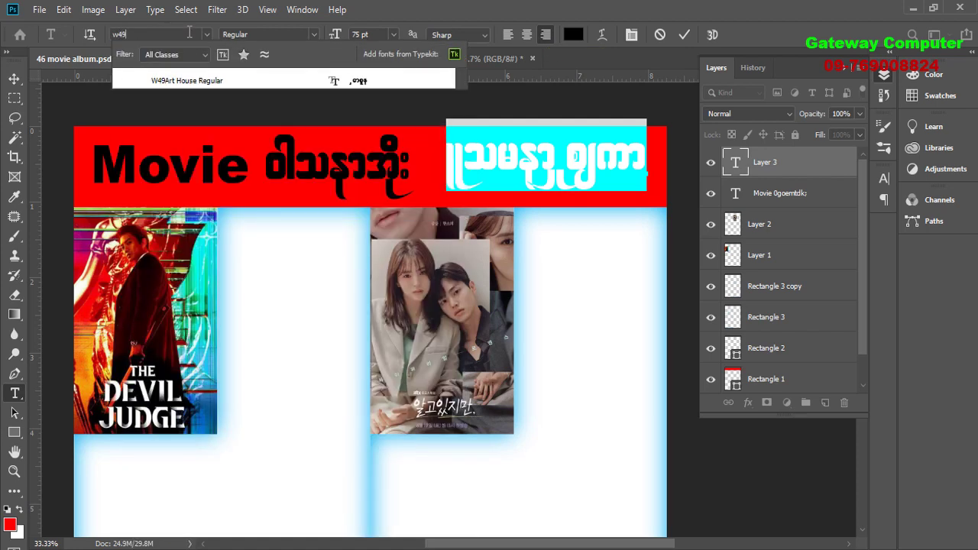
{"action": "key", "text": "Return"}
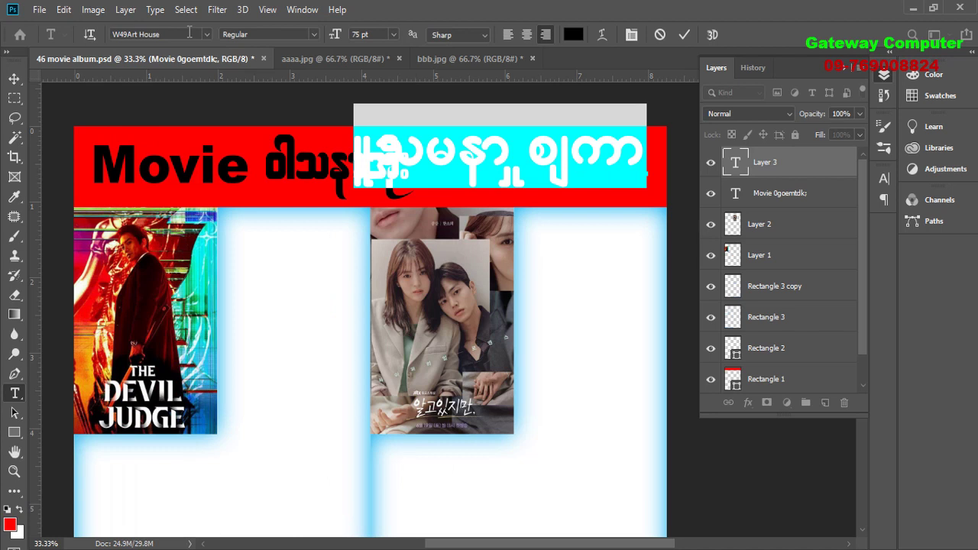
Type the Myanmar subtitle ကိုရီးယားဇာတ်လမ်းတွဲများ at 30 pt and nudge it right
{"action": "type", "text": "ကို"}
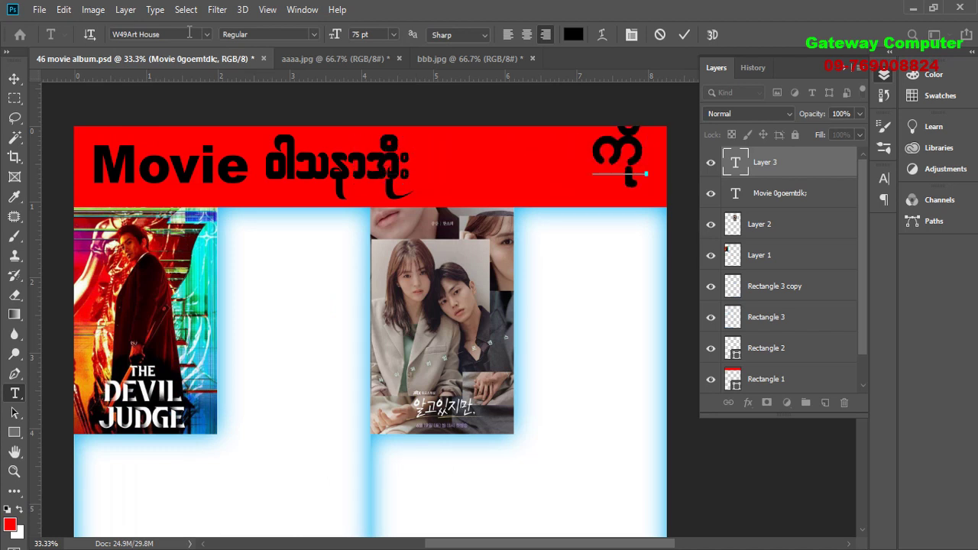
{"action": "type", "text": "ရီးယား"}
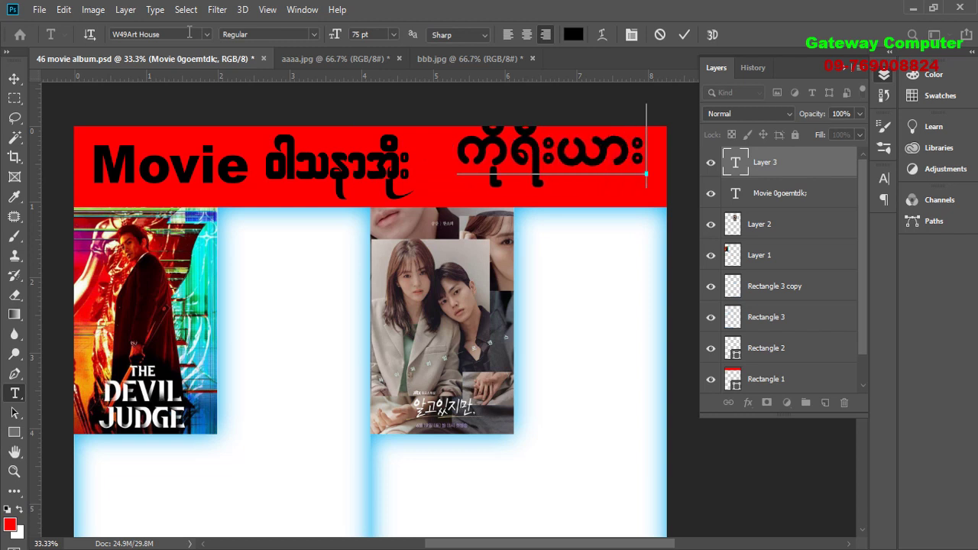
{"action": "type", "text": "ဇာတ်လမ်း"}
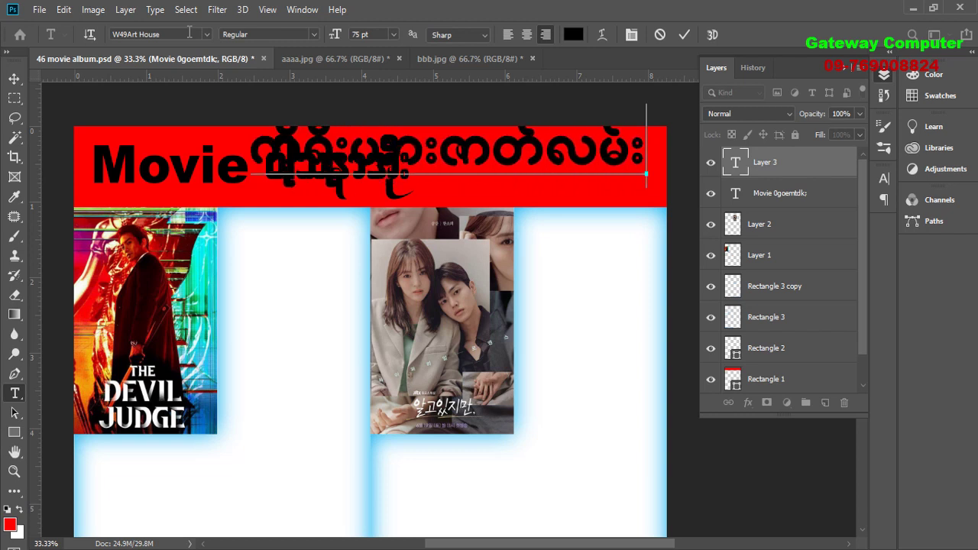
{"action": "type", "text": "တွဲများ"}
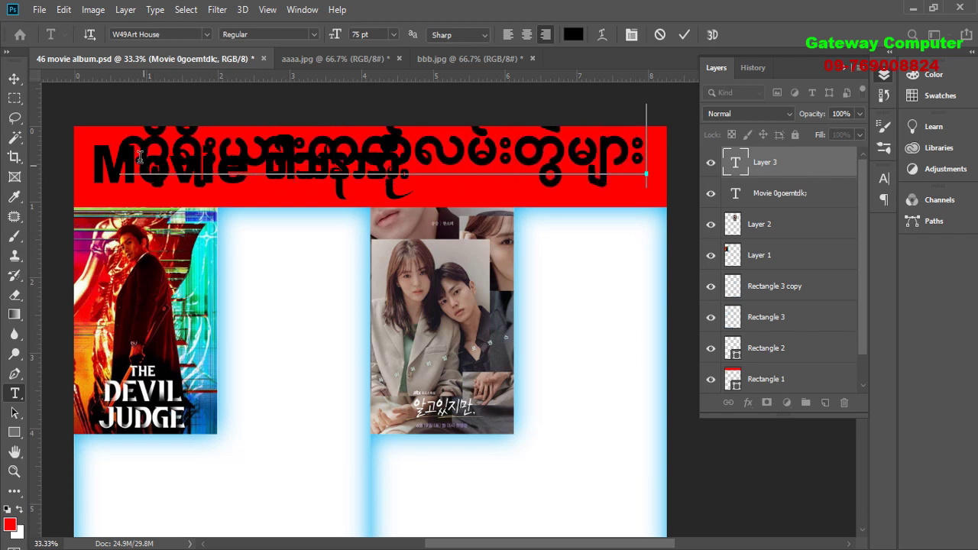
{"action": "left_click_drag", "start_coordinate": [126, 151], "coordinate": [691, 194]}
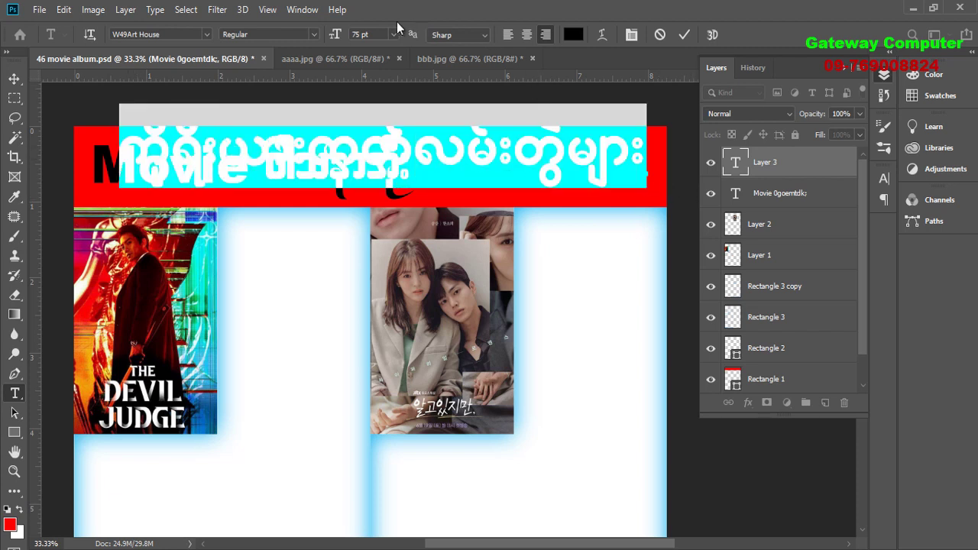
{"action": "left_click", "coordinate": [393, 34]}
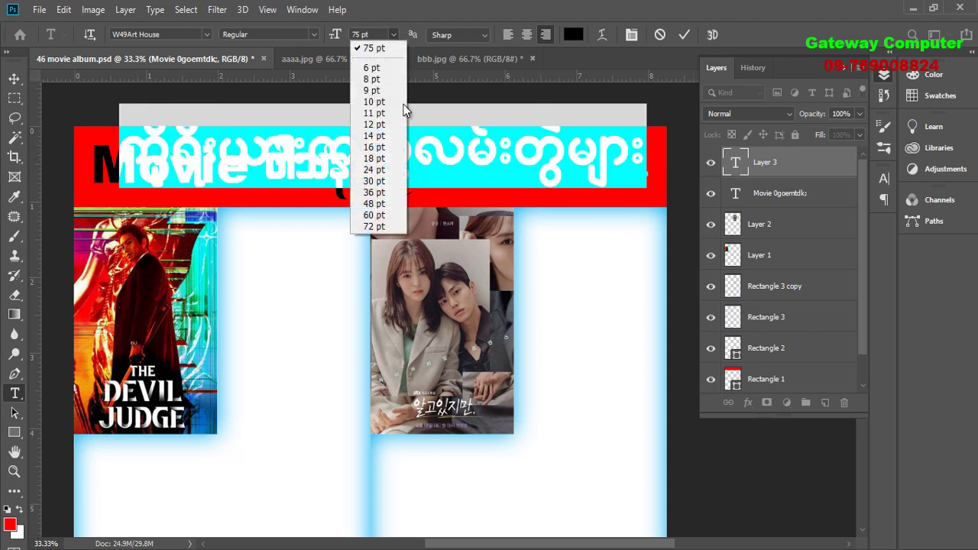
{"action": "left_click", "coordinate": [382, 187]}
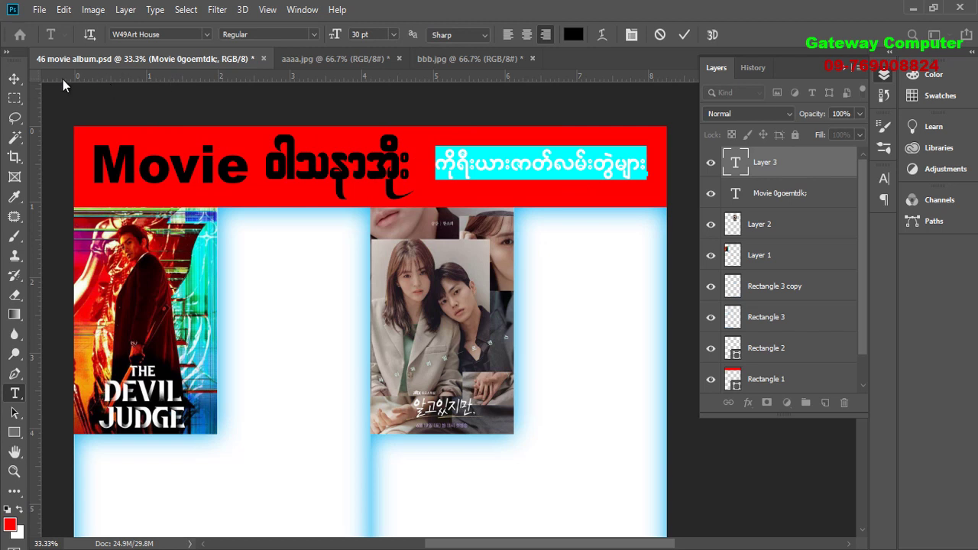
{"action": "left_click", "coordinate": [14, 79]}
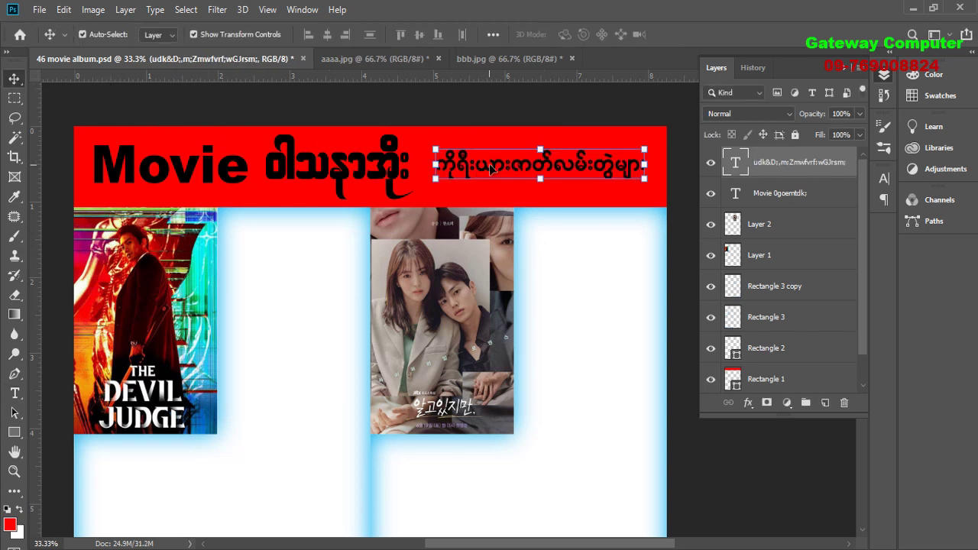
{"action": "left_click_drag", "start_coordinate": [489, 169], "coordinate": [503, 171]}
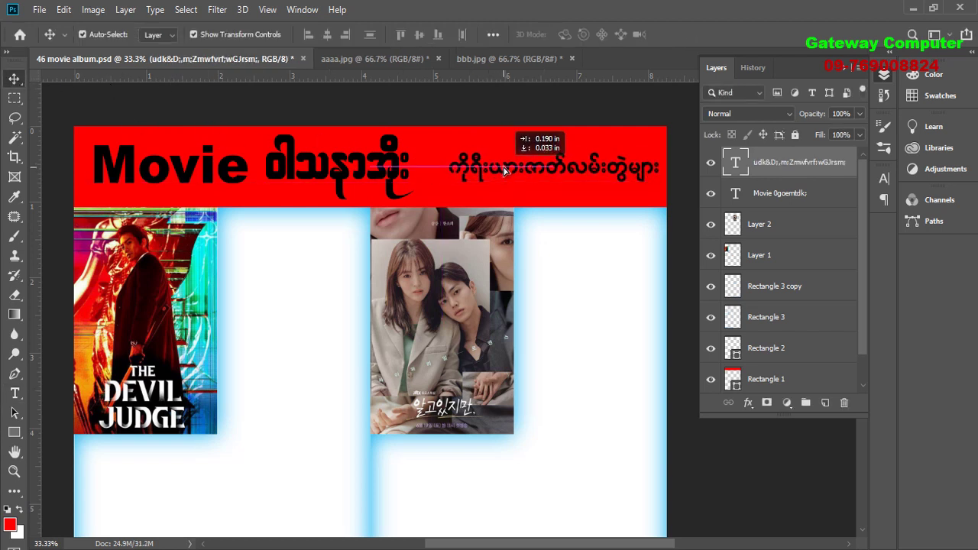
{"action": "left_click", "coordinate": [489, 122]}
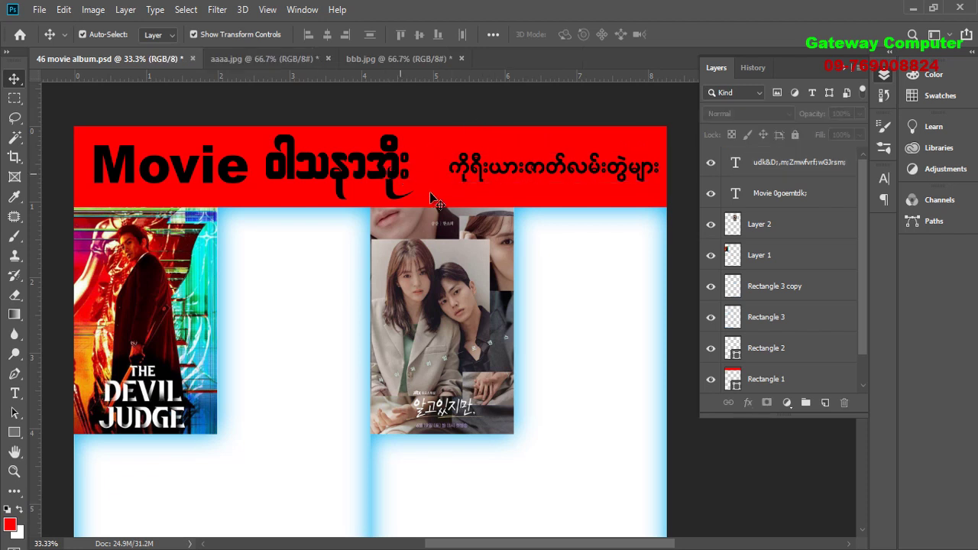
Scroll down and zoom to 50% to inspect the footer area
{"action": "scroll", "coordinate": [390, 348], "scroll_direction": "down", "scroll_amount": 2}
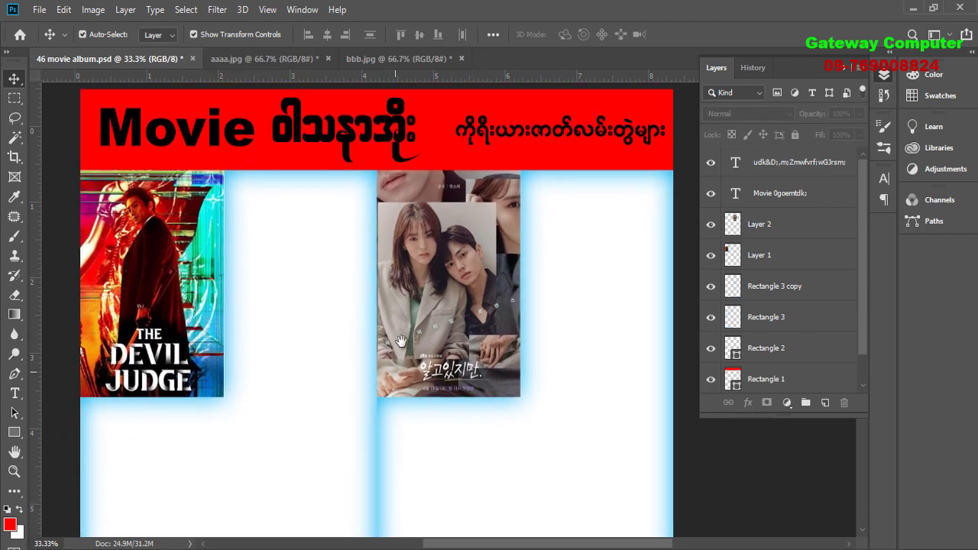
{"action": "scroll", "coordinate": [387, 375], "scroll_direction": "down", "scroll_amount": 3}
{"action": "scroll", "coordinate": [387, 404], "scroll_direction": "down", "scroll_amount": 3}
{"action": "scroll", "coordinate": [332, 179], "scroll_direction": "down", "scroll_amount": 2}
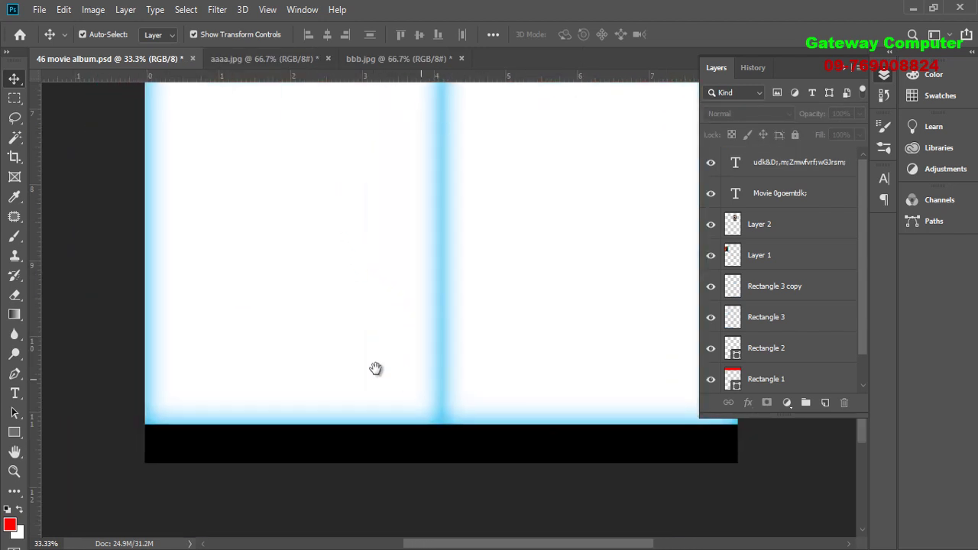
{"action": "scroll", "coordinate": [354, 282], "scroll_direction": "down", "scroll_amount": 3}
{"action": "scroll", "coordinate": [354, 282], "scroll_direction": "right", "scroll_amount": 3}
{"action": "scroll", "coordinate": [359, 283], "scroll_direction": "down", "scroll_amount": 1}
{"action": "key", "text": "ctrl+plus"}
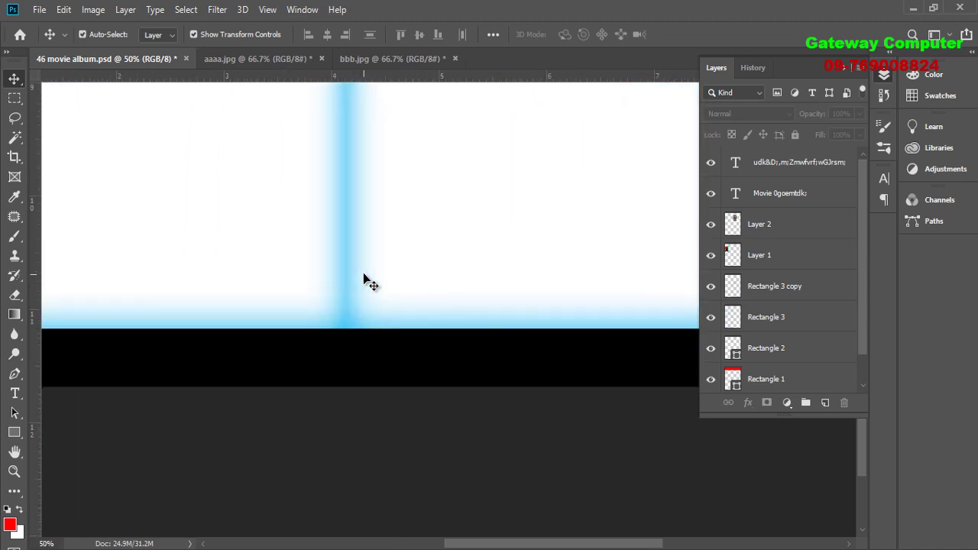
{"action": "mouse_move", "coordinate": [319, 334]}
{"action": "left_mouse_down"}
{"action": "mouse_move", "coordinate": [416, 266]}
{"action": "mouse_move", "coordinate": [415, 280]}
{"action": "left_mouse_up"}
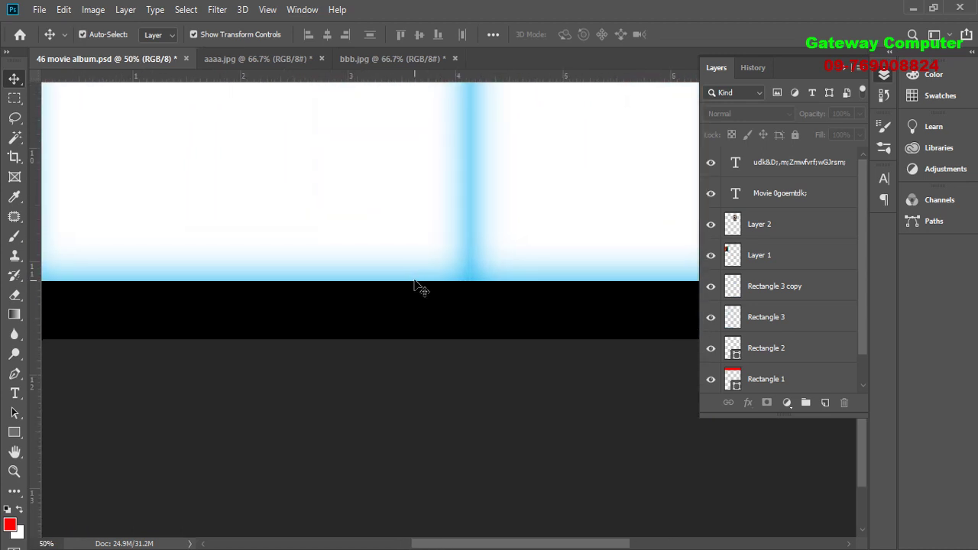
Zoom back to 33.3% and start a centre-aligned text layer in the black footer
{"action": "key", "text": "ctrl+minus"}
{"action": "left_click_drag", "start_coordinate": [479, 303], "coordinate": [376, 284]}
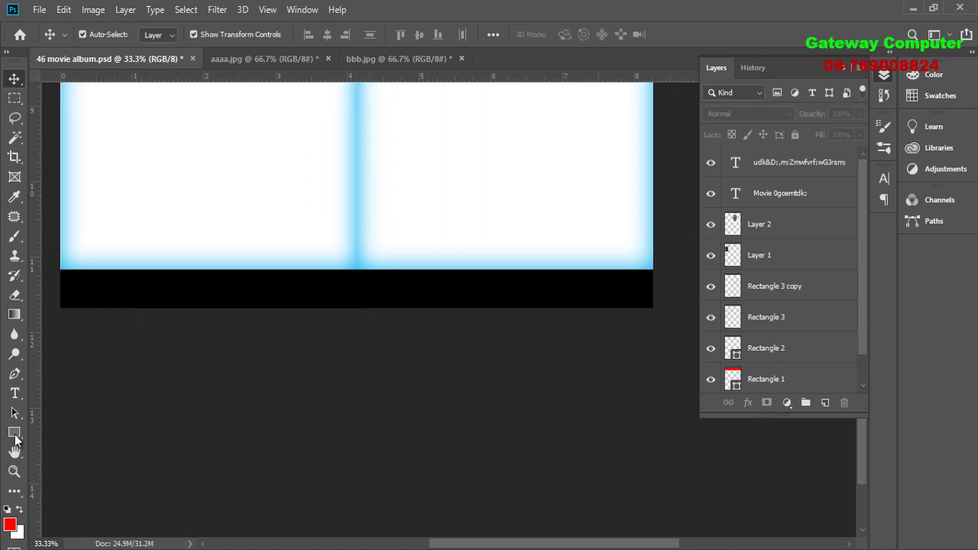
{"action": "left_click", "coordinate": [16, 396]}
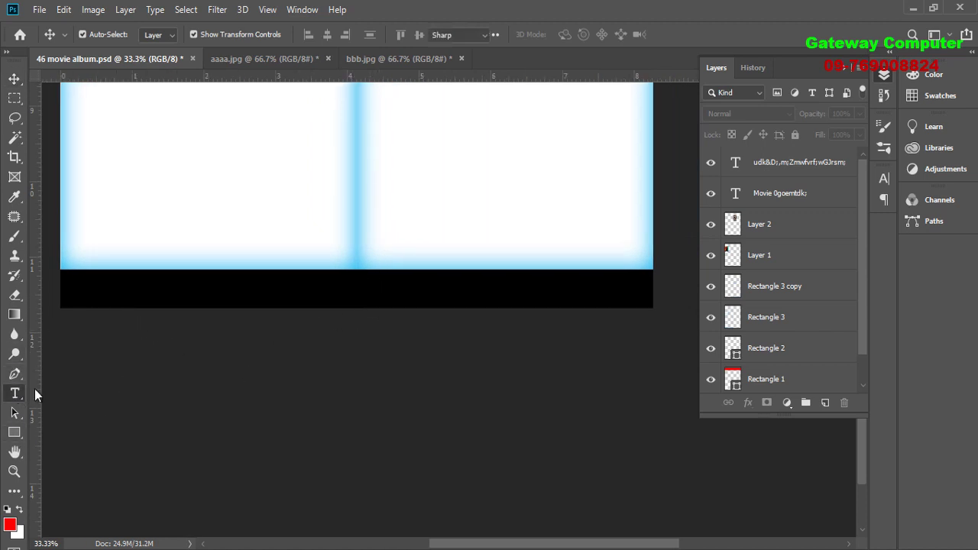
{"action": "left_click", "coordinate": [357, 288]}
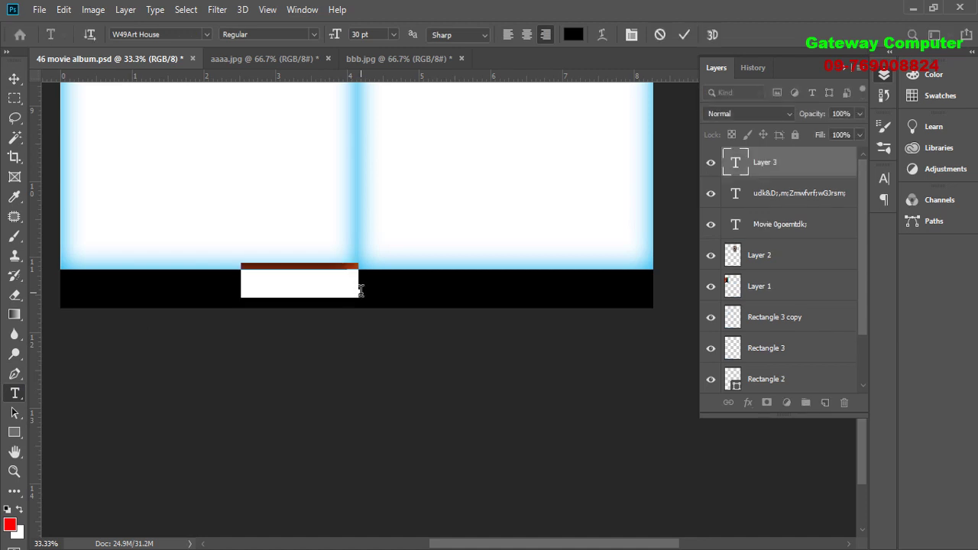
{"action": "left_click", "coordinate": [528, 35]}
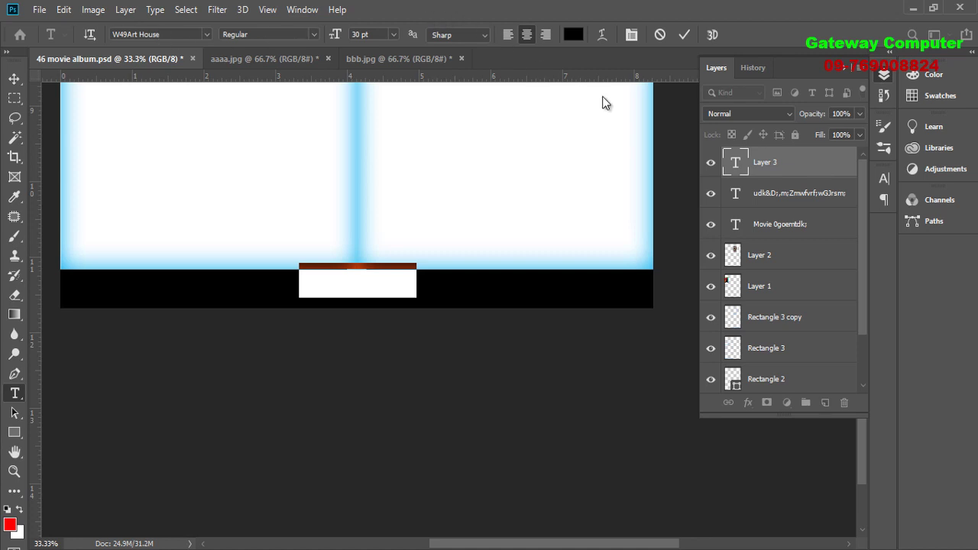
Set the footer text colour to white and type the Myanmar shop address
{"action": "left_click", "coordinate": [573, 35]}
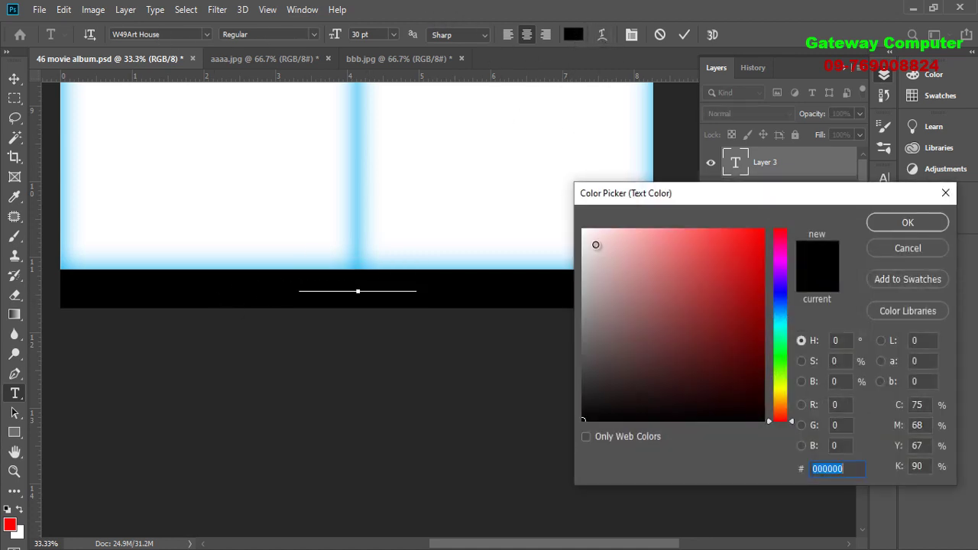
{"action": "left_click_drag", "start_coordinate": [596, 246], "coordinate": [561, 206]}
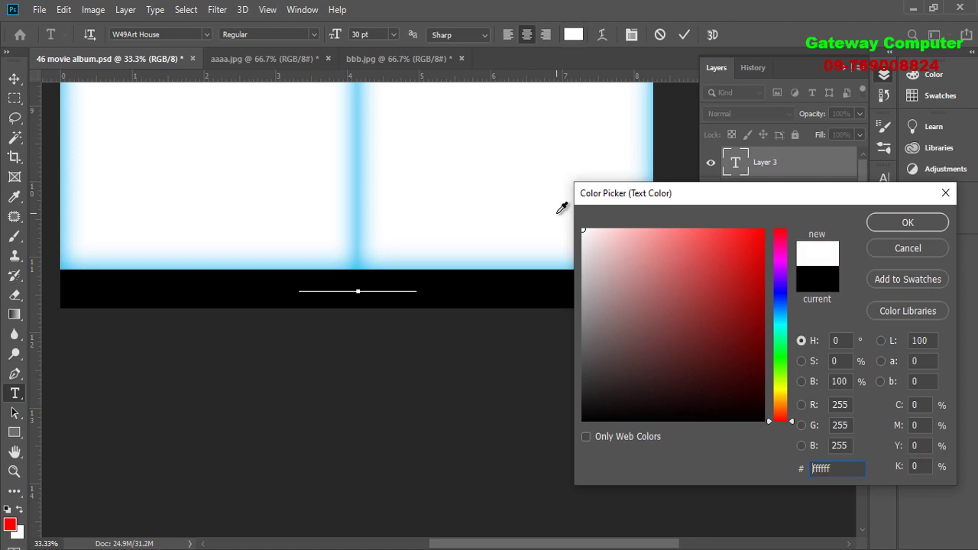
{"action": "left_click", "coordinate": [913, 225]}
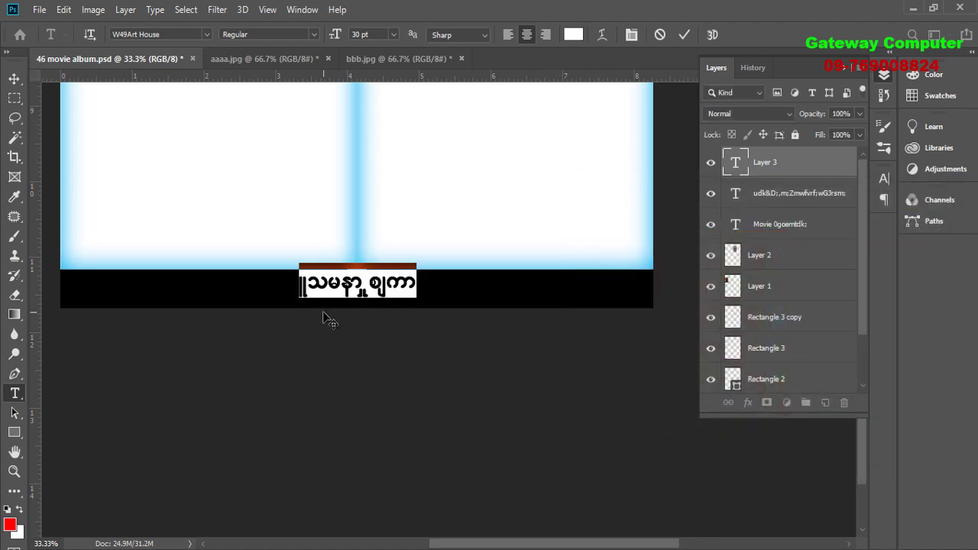
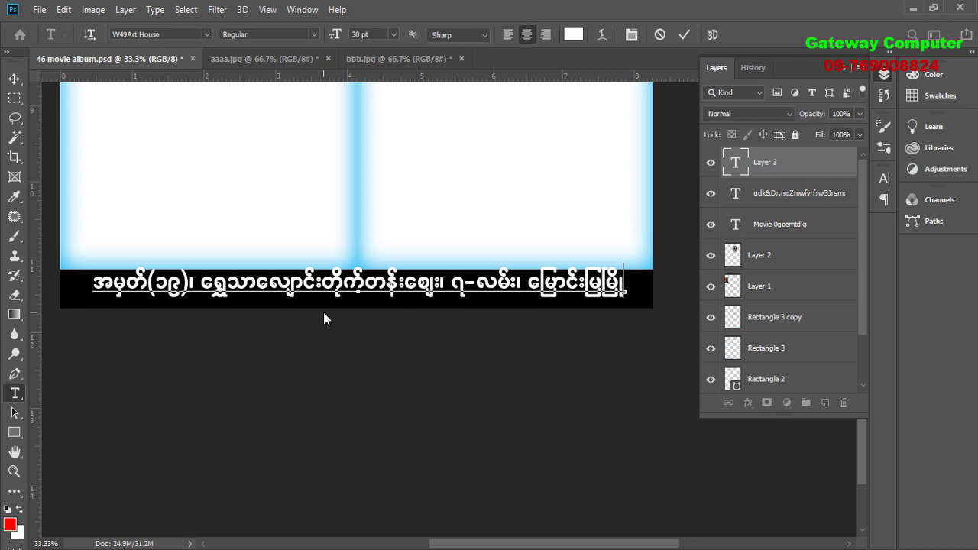
Fix the address ending, add the shop's contact phone number, and commit the text
{"action": "key", "text": "BackSpace"}
{"action": "type", "text": ";"}
{"action": "key", "text": "BackSpace"}
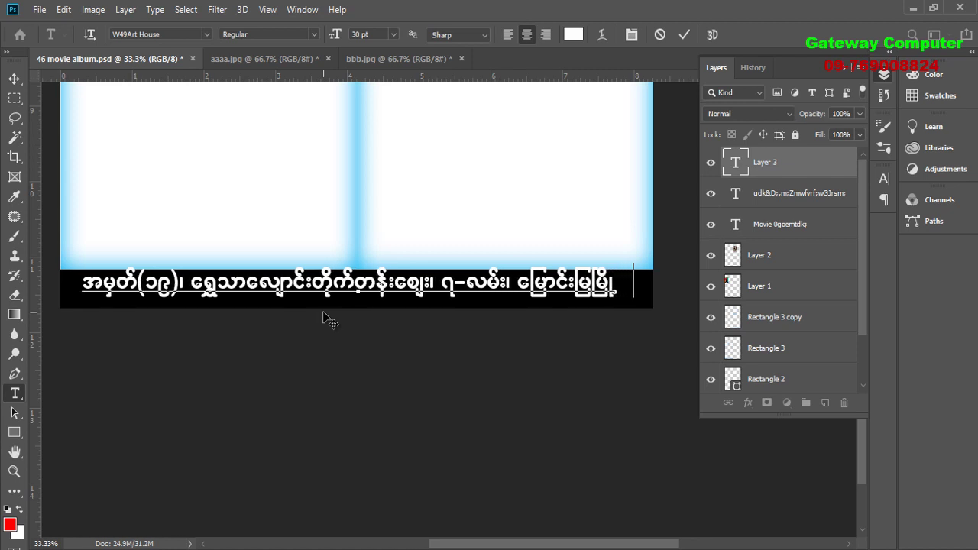
{"action": "type", "text": "0"}
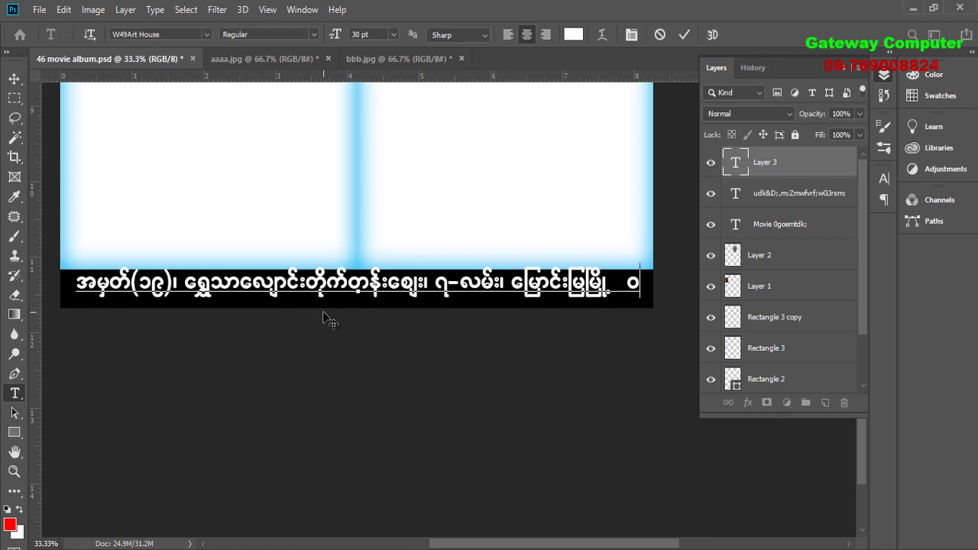
{"action": "type", "text": "9-17"}
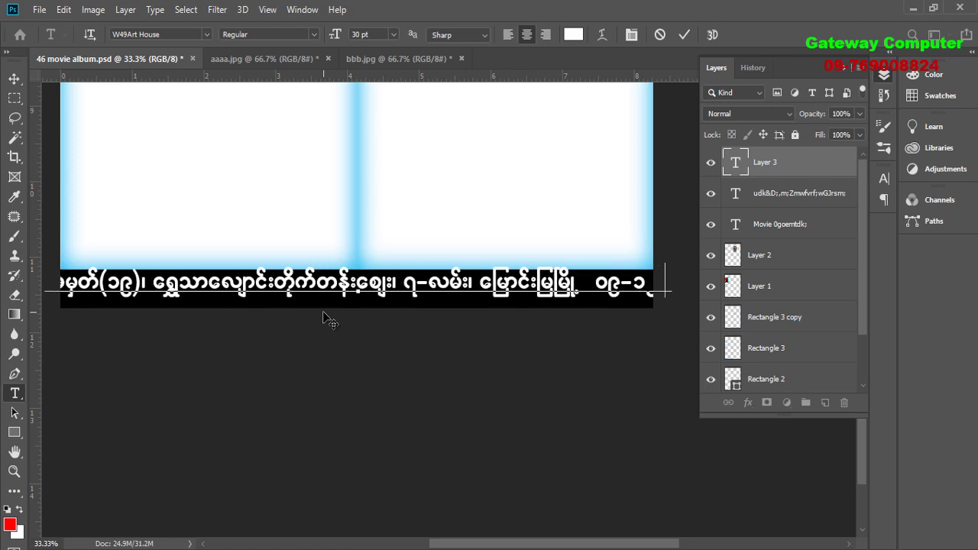
{"action": "key", "text": "BackSpace"}
{"action": "key", "text": "BackSpace"}
{"action": "type", "text": "7"}
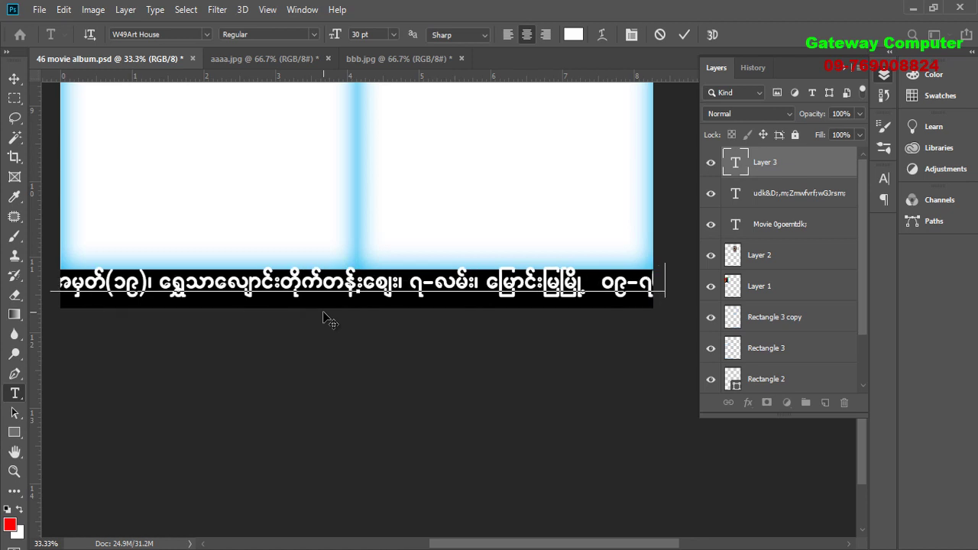
{"action": "type", "text": "2"}
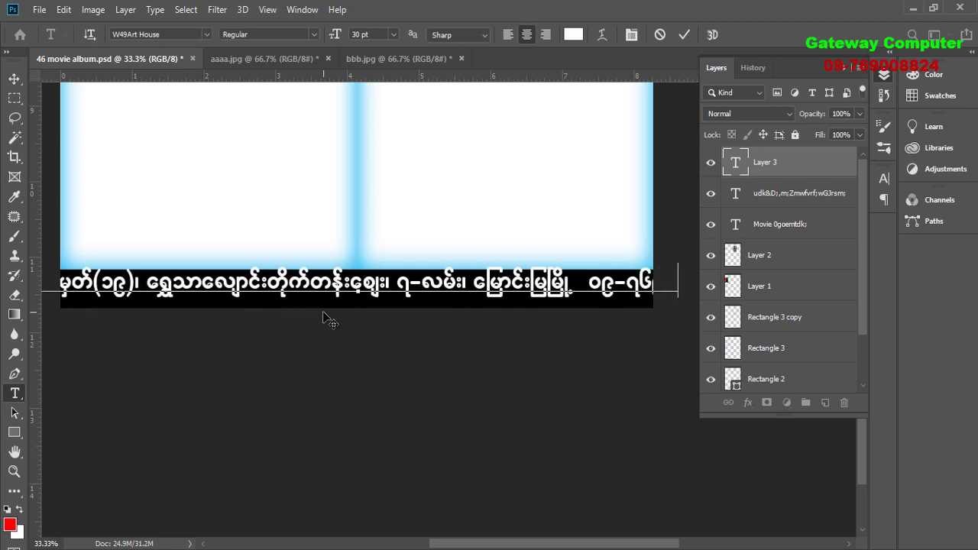
{"action": "key", "text": "BackSpace"}
{"action": "key", "text": "BackSpace"}
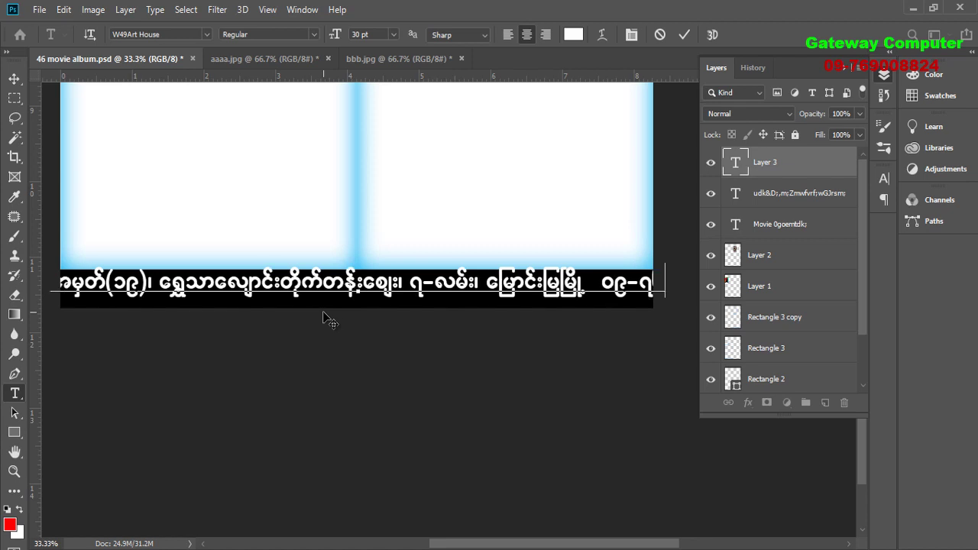
{"action": "type", "text": "6900"}
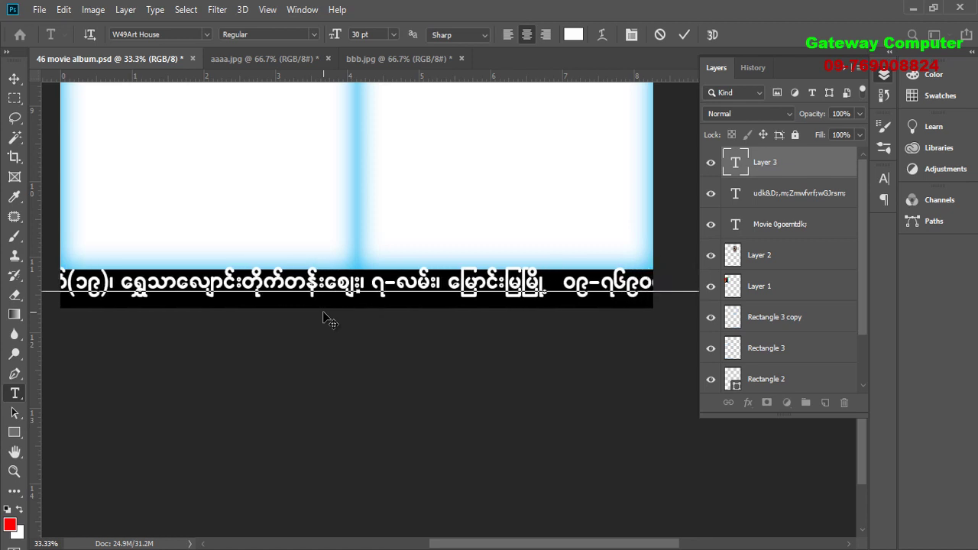
{"action": "type", "text": "8"}
{"action": "left_click", "coordinate": [324, 315]}
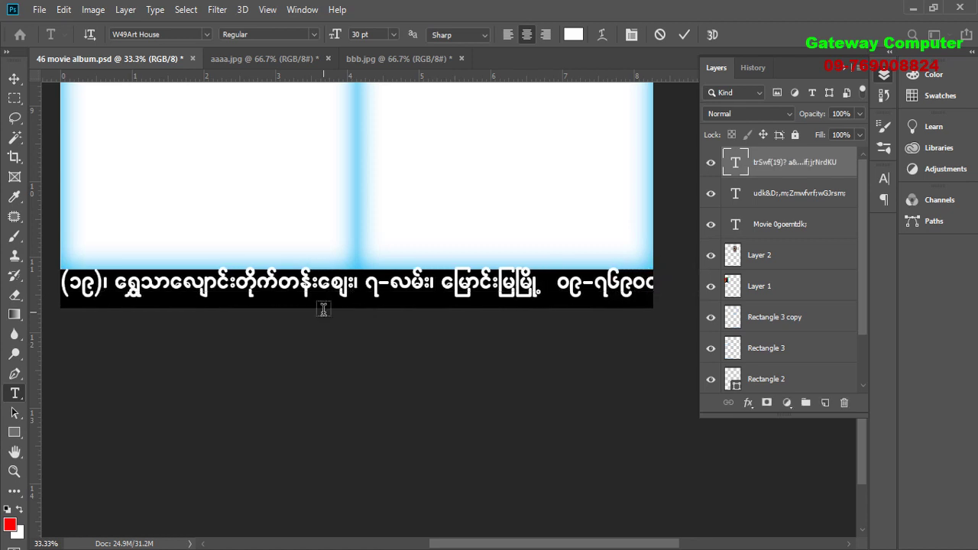
Scale the footer address text down to 73.91% so it fits the footer bar
{"action": "left_click", "coordinate": [15, 79]}
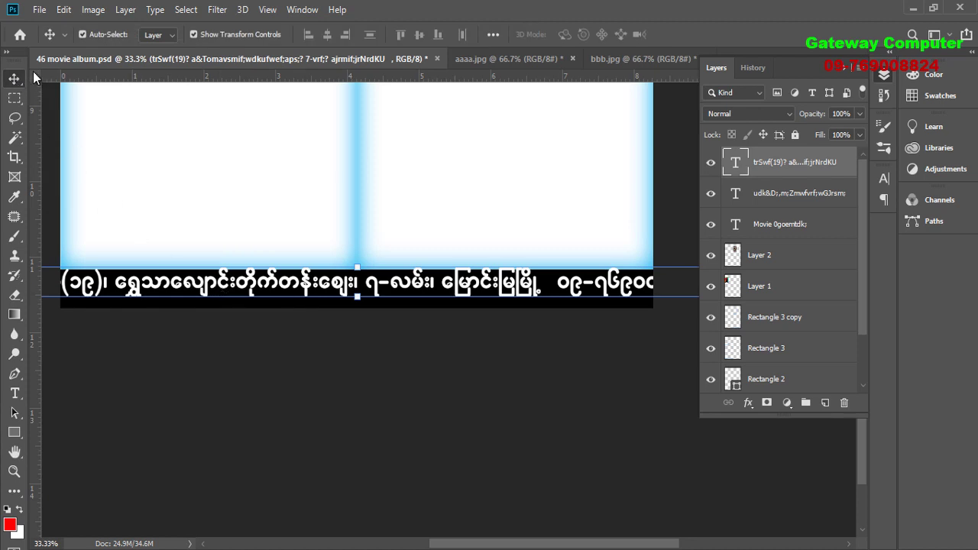
{"action": "key", "text": "ctrl+minus"}
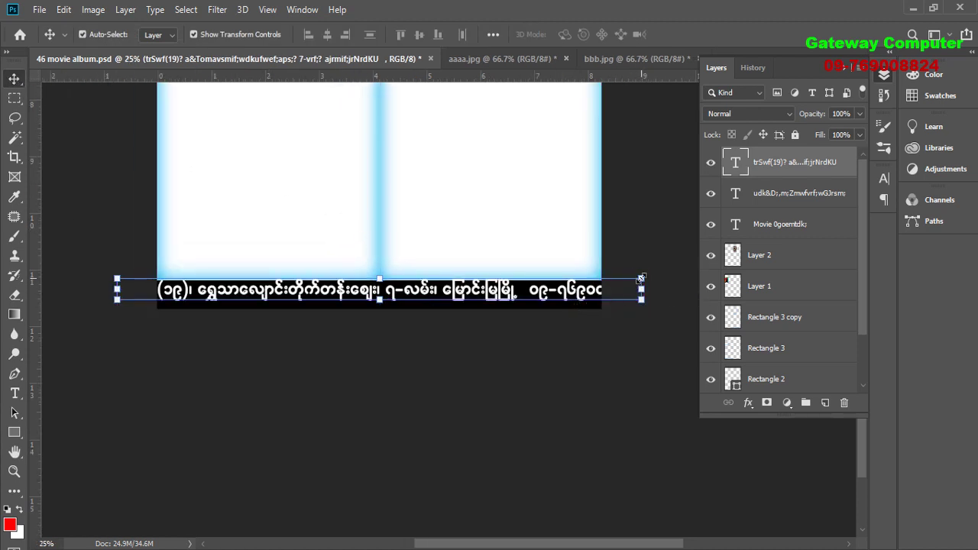
{"action": "mouse_move", "coordinate": [640, 278]}
{"action": "left_mouse_down"}
{"action": "mouse_move", "coordinate": [465, 292]}
{"action": "mouse_move", "coordinate": [519, 294]}
{"action": "left_mouse_up"}
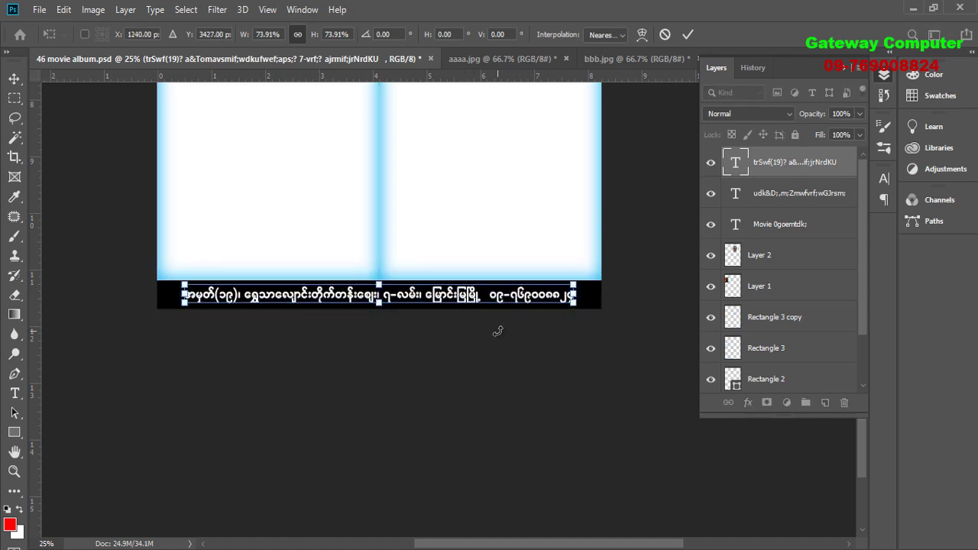
{"action": "key", "text": "Return"}
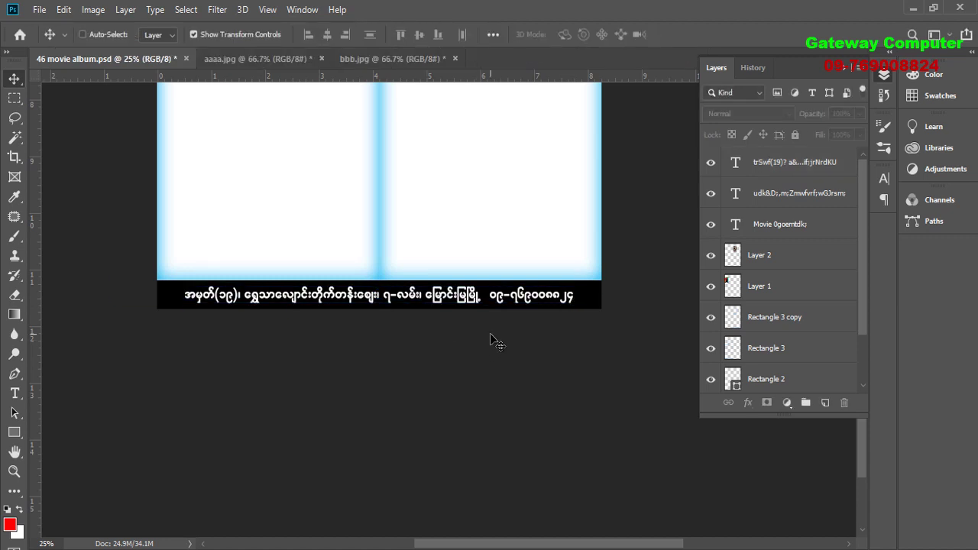
{"action": "scroll", "coordinate": [458, 344], "scroll_direction": "up", "scroll_amount": 1}
{"action": "scroll", "coordinate": [491, 335], "scroll_direction": "up", "scroll_amount": 1}
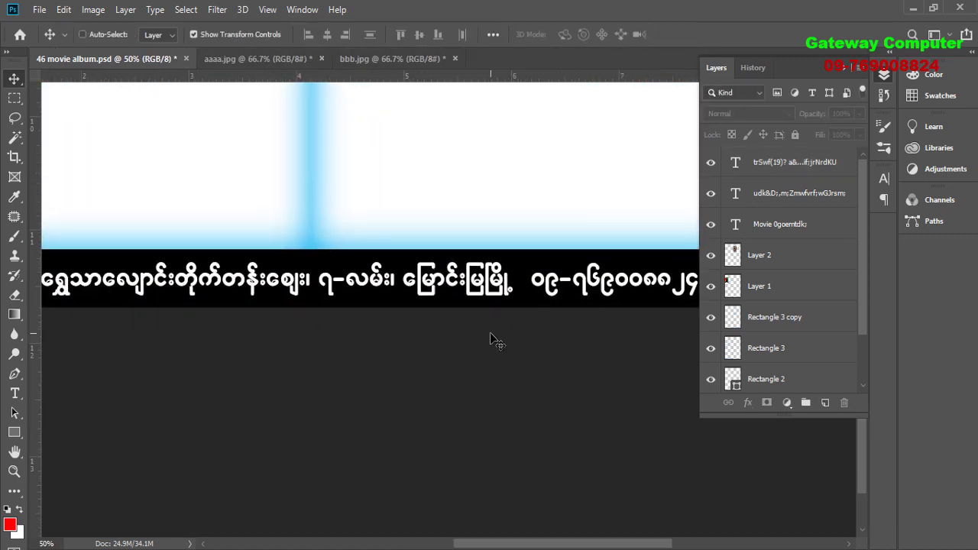
{"action": "scroll", "coordinate": [495, 340], "scroll_direction": "down", "scroll_amount": 1}
{"action": "scroll", "coordinate": [495, 340], "scroll_direction": "down", "scroll_amount": 1}
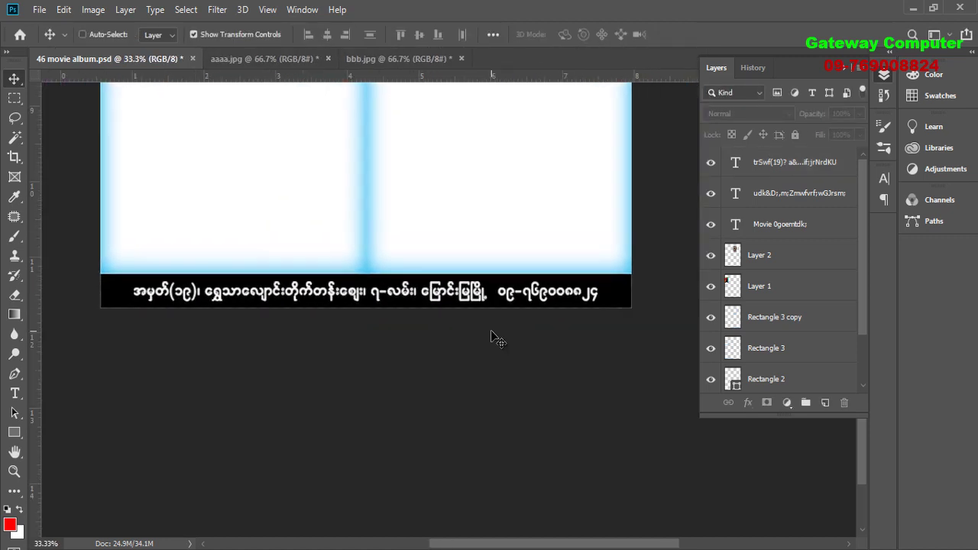
{"action": "scroll", "coordinate": [495, 340], "scroll_direction": "down", "scroll_amount": 1}
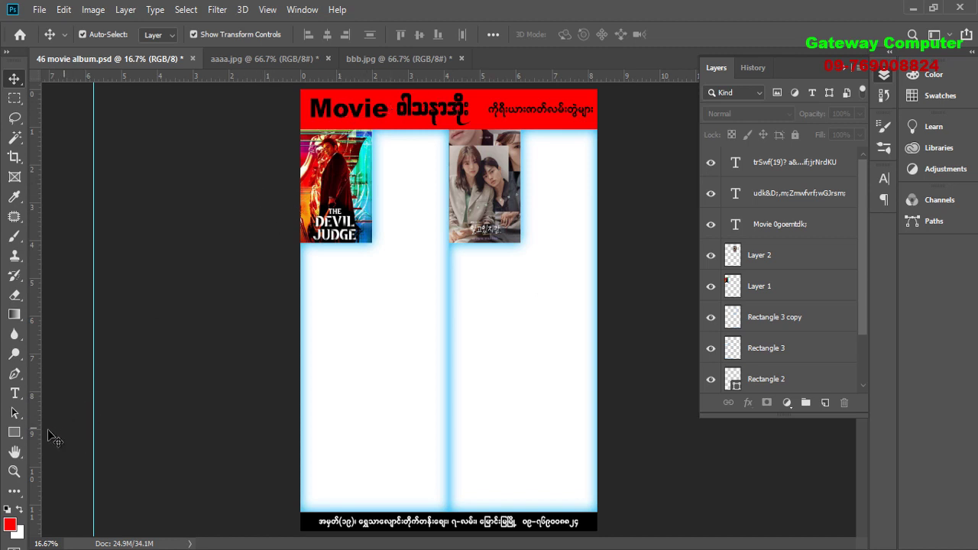
Recolour the 'Movie' title text to bright yellow (fcff00)
{"action": "left_click", "coordinate": [16, 393]}
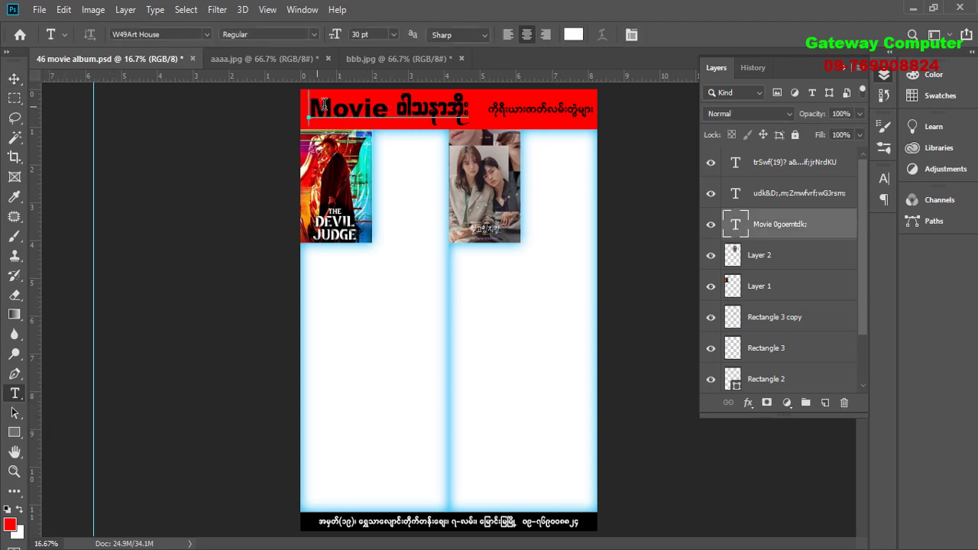
{"action": "left_click_drag", "start_coordinate": [308, 107], "coordinate": [473, 93]}
{"action": "left_click", "coordinate": [573, 34]}
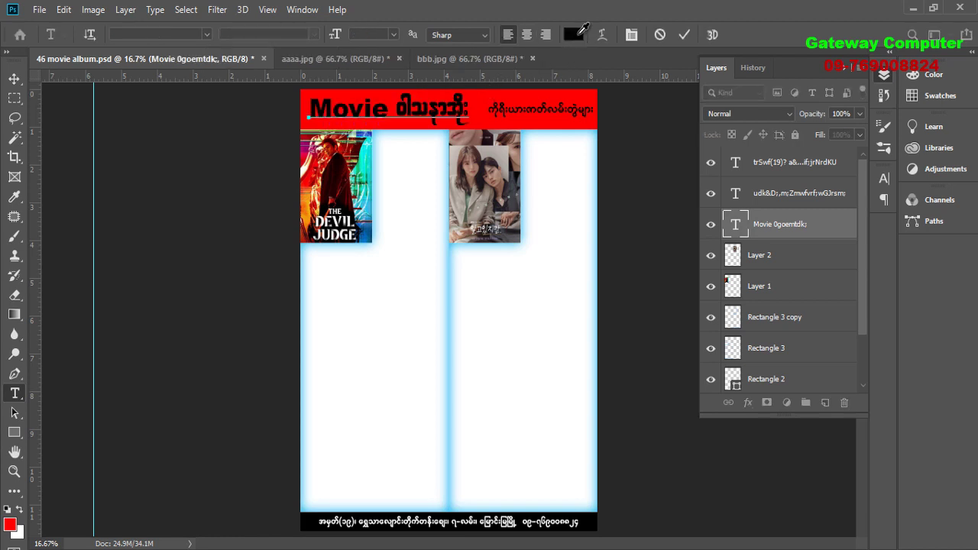
{"action": "left_click_drag", "start_coordinate": [784, 397], "coordinate": [782, 389]}
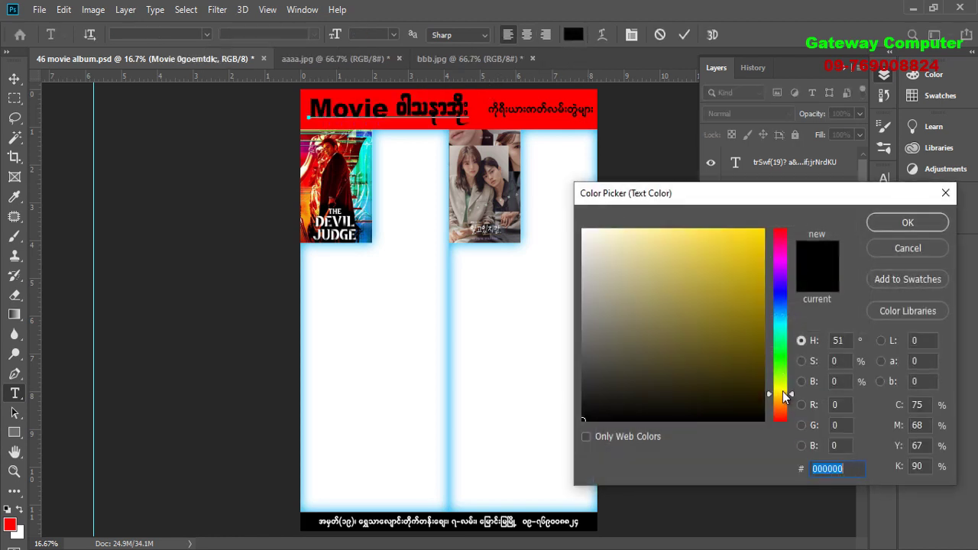
{"action": "left_click", "coordinate": [762, 230]}
{"action": "left_click", "coordinate": [902, 222]}
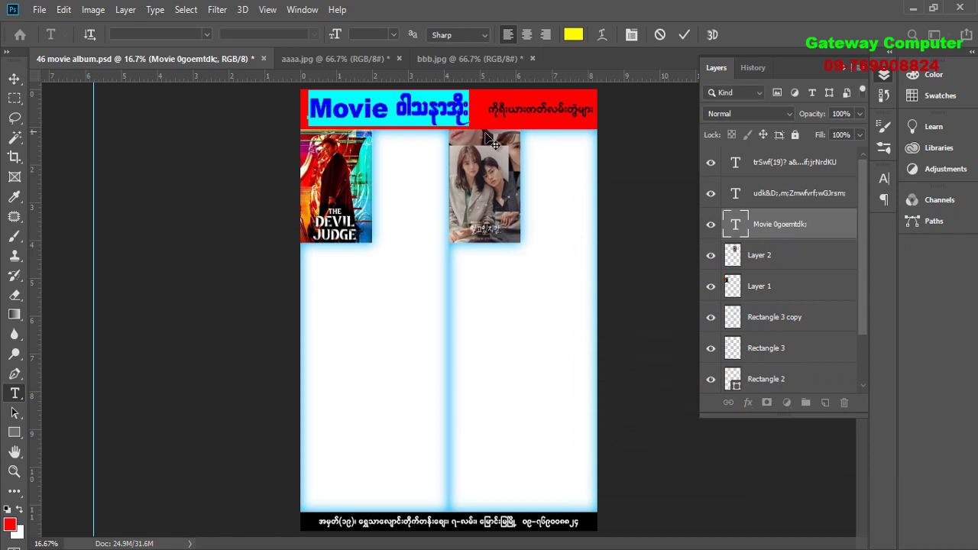
{"action": "left_click", "coordinate": [14, 79]}
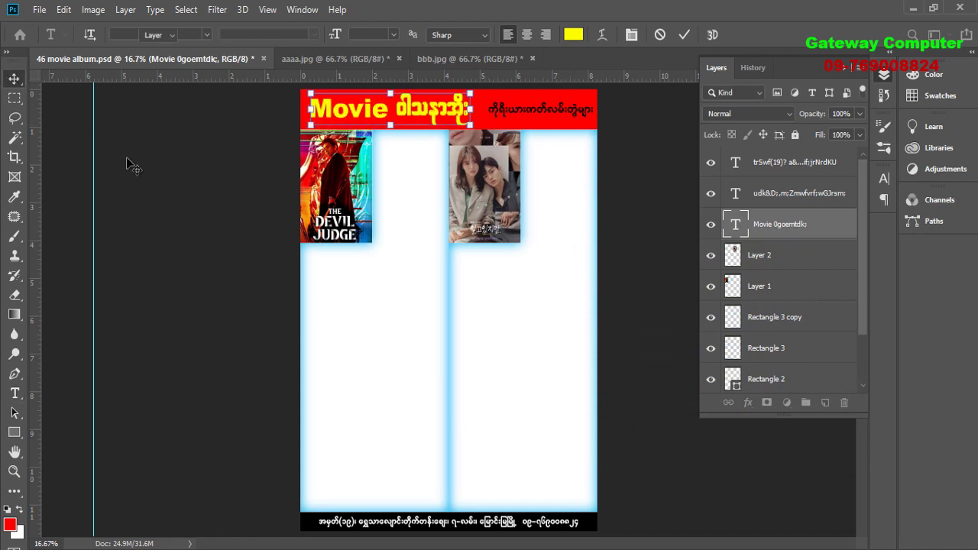
{"action": "left_click", "coordinate": [195, 152]}
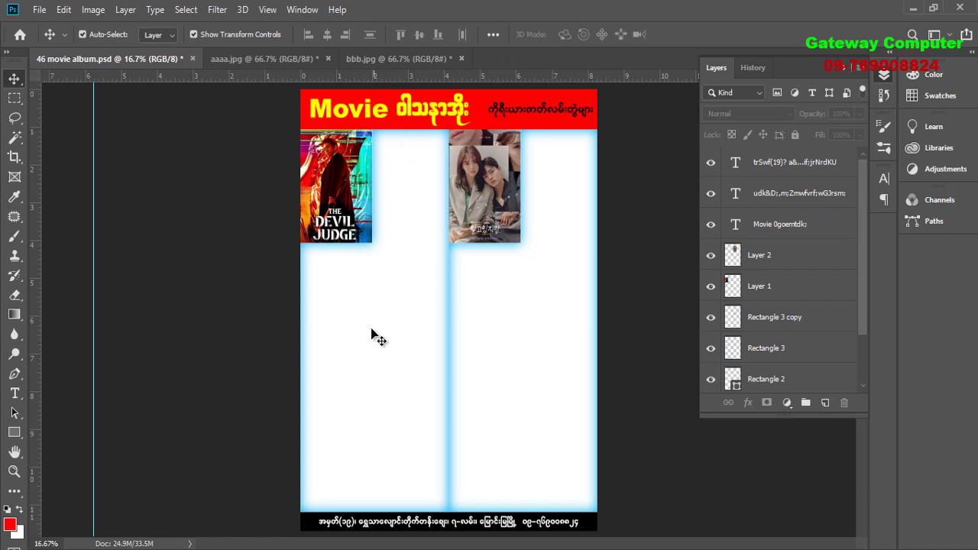
Zoom in to 50% and pan to show both movie posters below the header
{"action": "scroll", "coordinate": [430, 356], "scroll_direction": "up", "scroll_amount": 1}
{"action": "scroll", "coordinate": [443, 229], "scroll_direction": "up", "scroll_amount": 1}
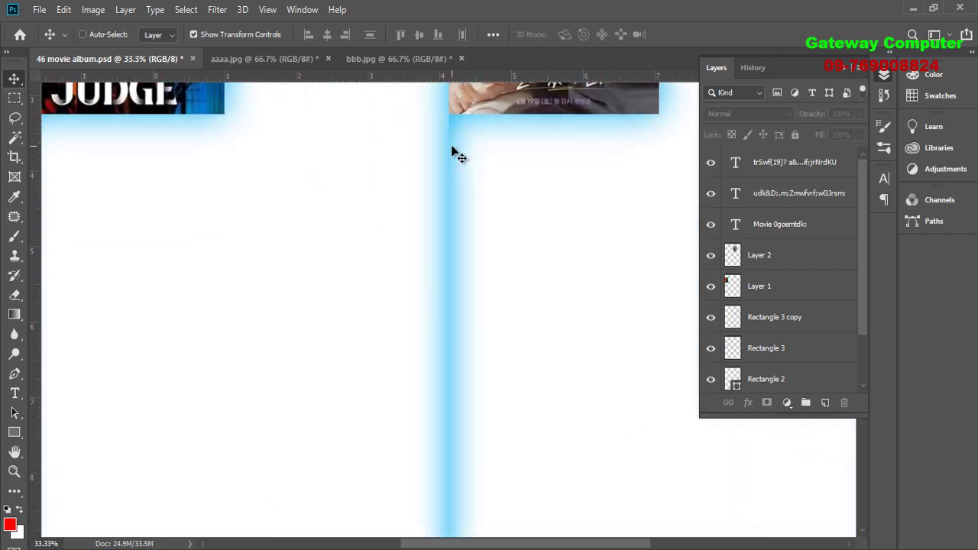
{"action": "scroll", "coordinate": [453, 151], "scroll_direction": "up", "scroll_amount": 1}
{"action": "left_click_drag", "start_coordinate": [297, 98], "coordinate": [321, 428]}
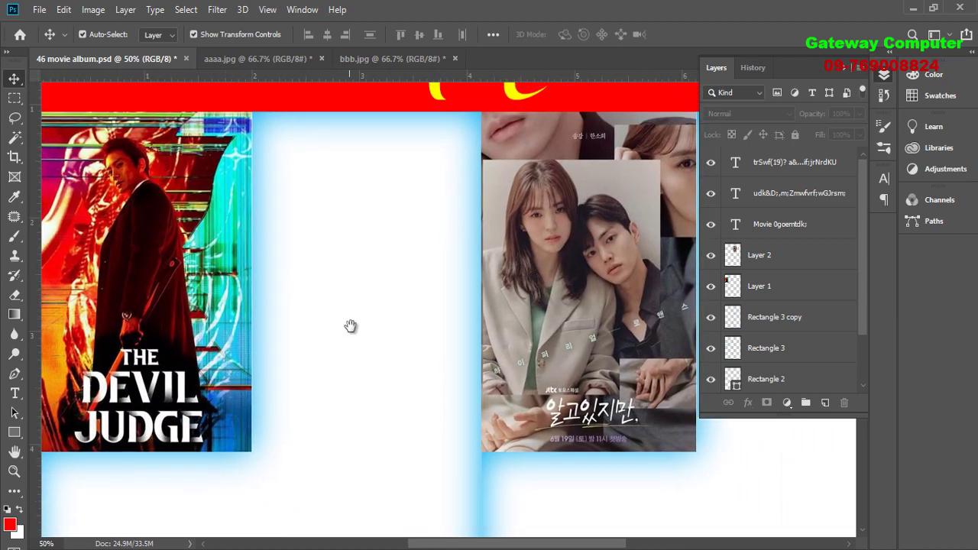
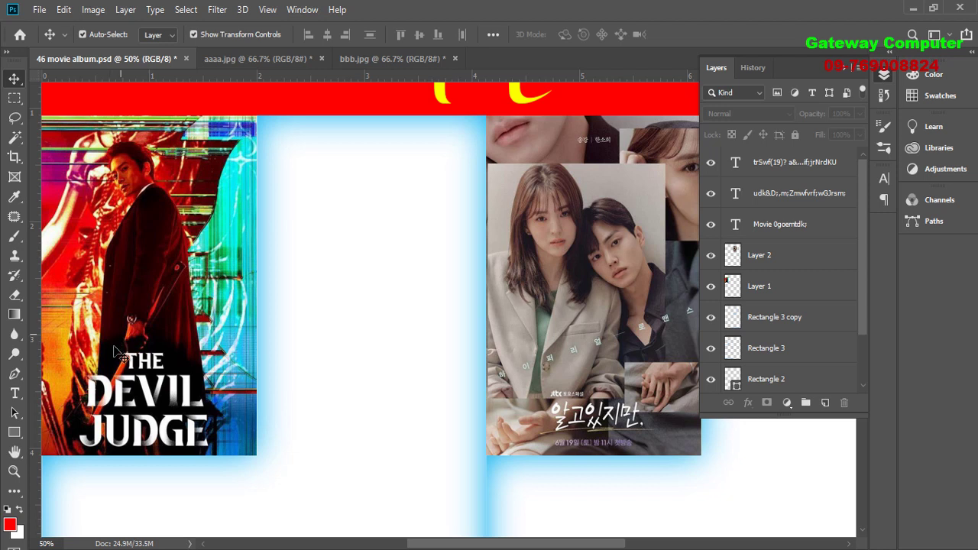
Add a new text layer beside The Devil Judge poster, set in Arial Rounded MT Bold
{"action": "left_click", "coordinate": [14, 394]}
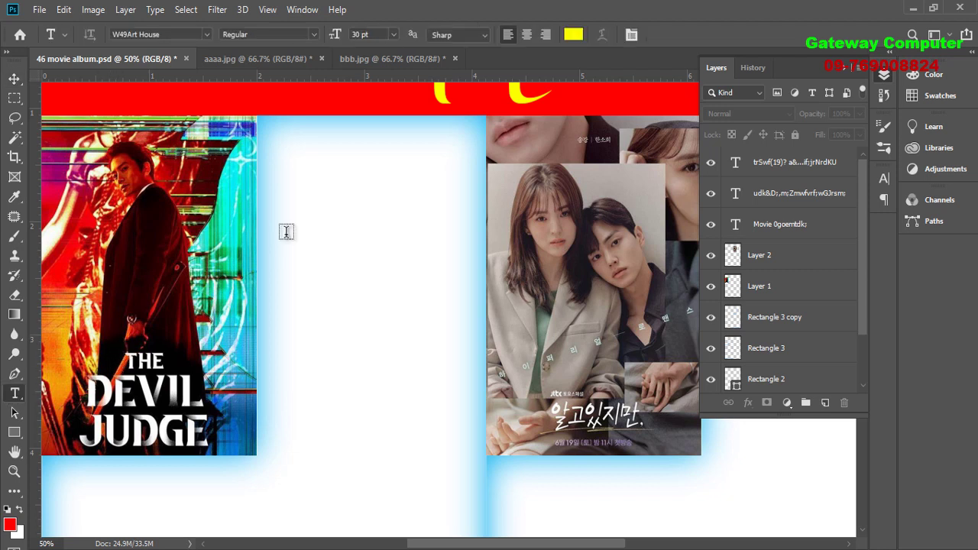
{"action": "left_click", "coordinate": [287, 166]}
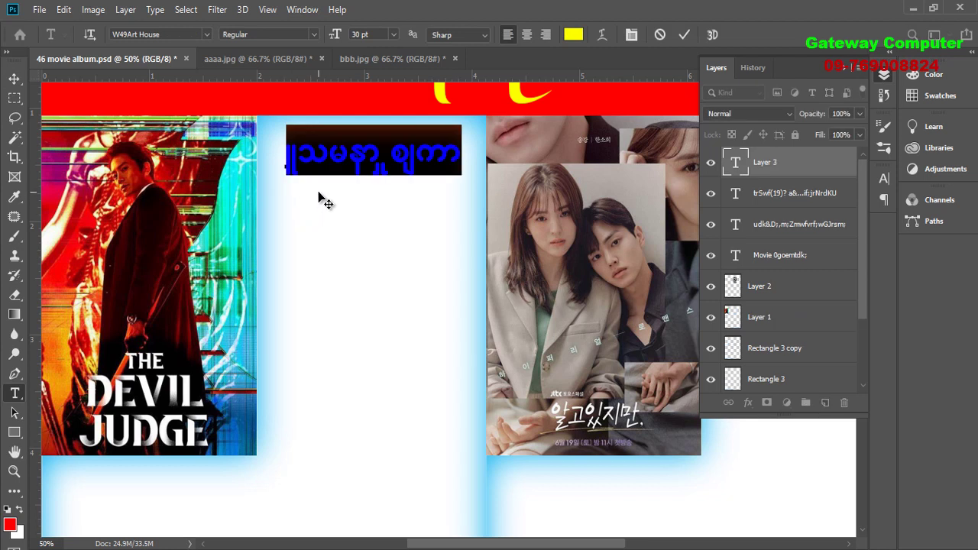
{"action": "left_click", "coordinate": [188, 34]}
{"action": "type", "text": "arial"}
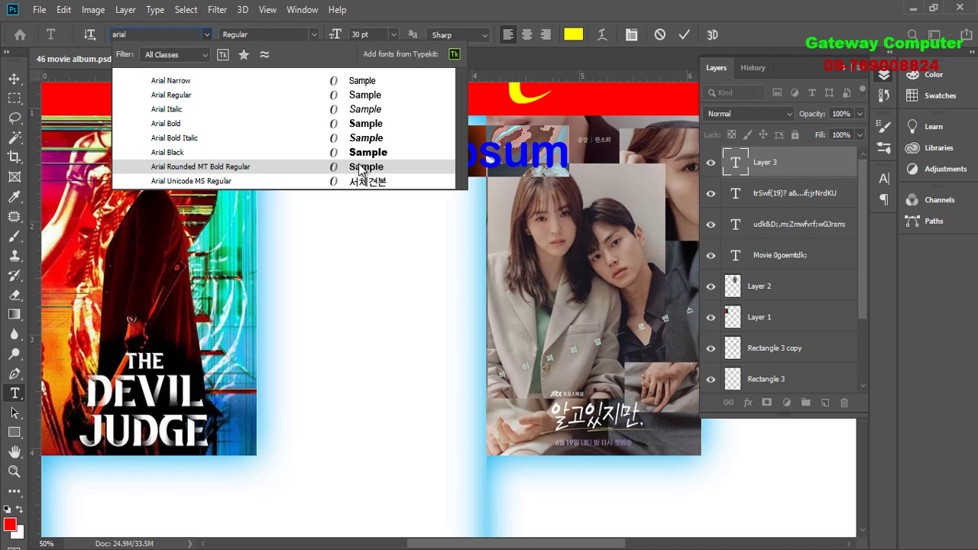
{"action": "key", "text": "Return"}
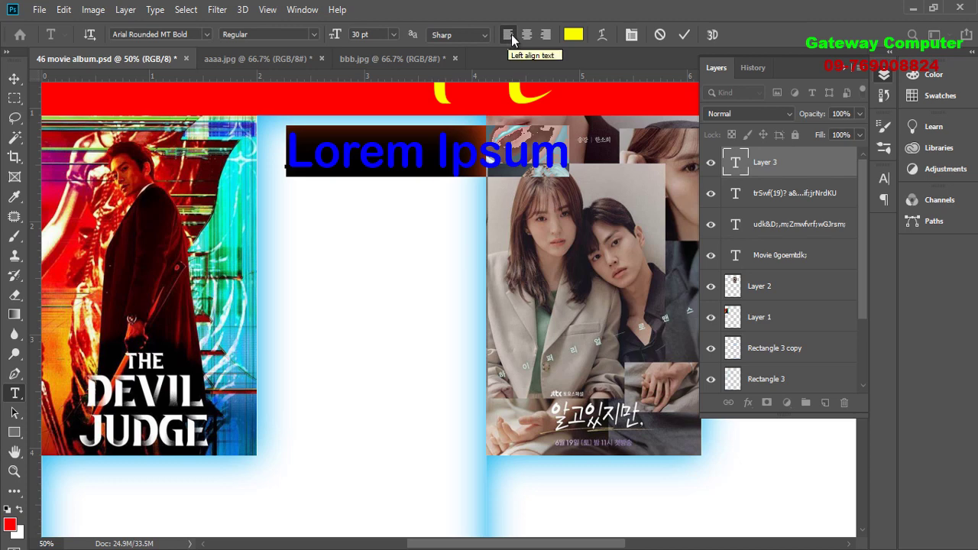
Make the text black and 12 pt, and change it to read 'Size -'
{"action": "left_click", "coordinate": [573, 35]}
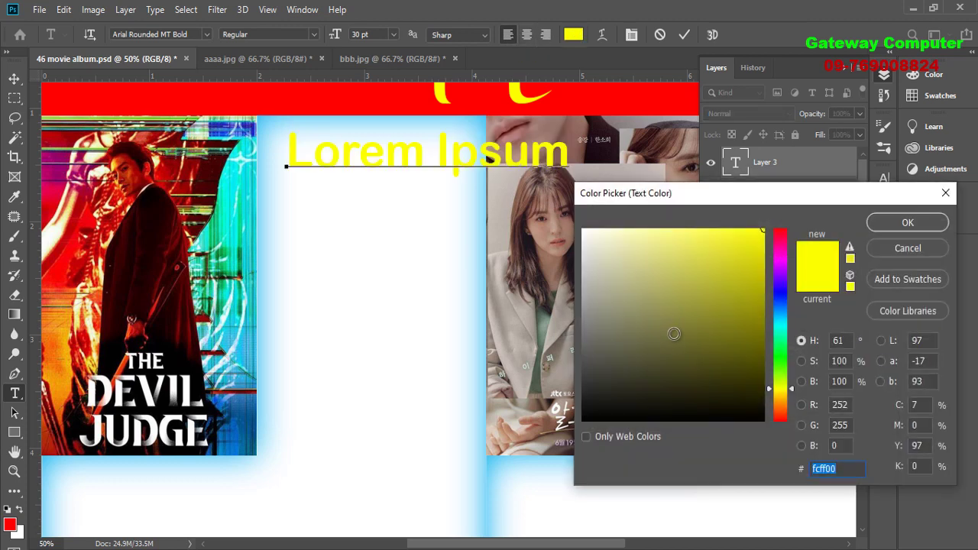
{"action": "left_click_drag", "start_coordinate": [640, 364], "coordinate": [579, 423]}
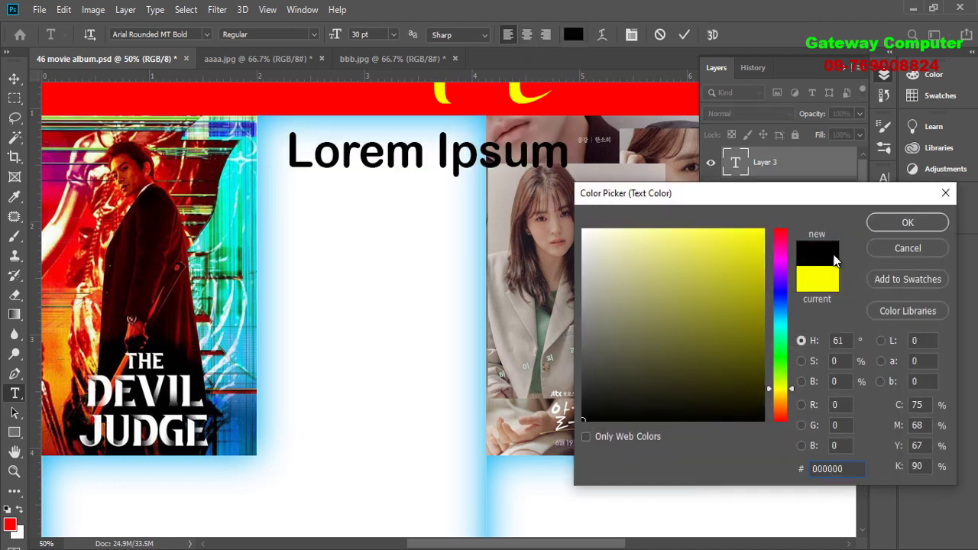
{"action": "left_click", "coordinate": [905, 223]}
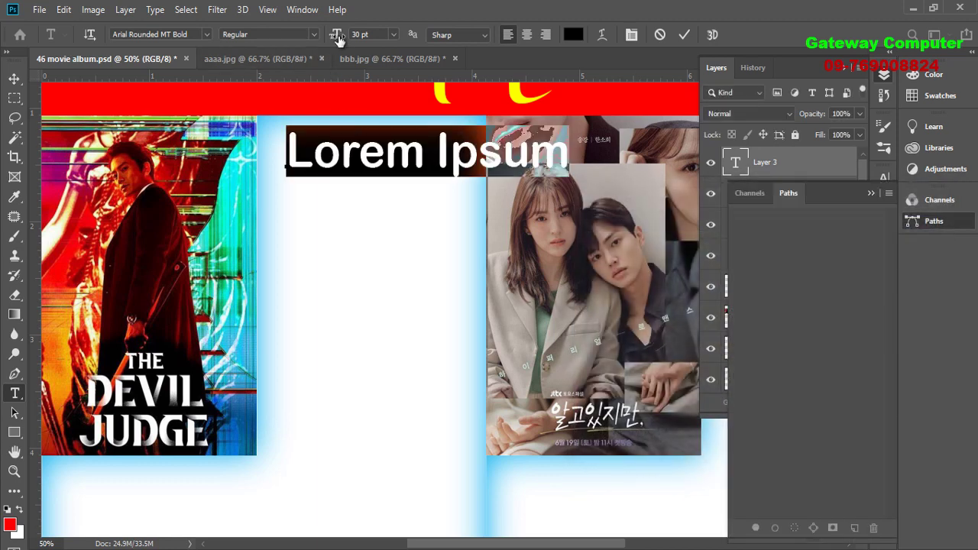
{"action": "left_click", "coordinate": [382, 35]}
{"action": "type", "text": "12"}
{"action": "key", "text": "Return"}
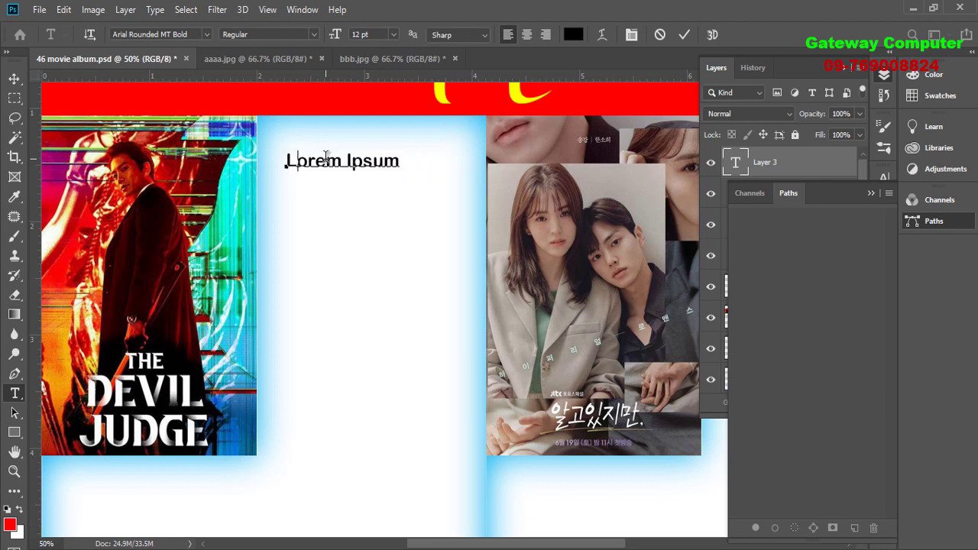
{"action": "type", "text": "Size"}
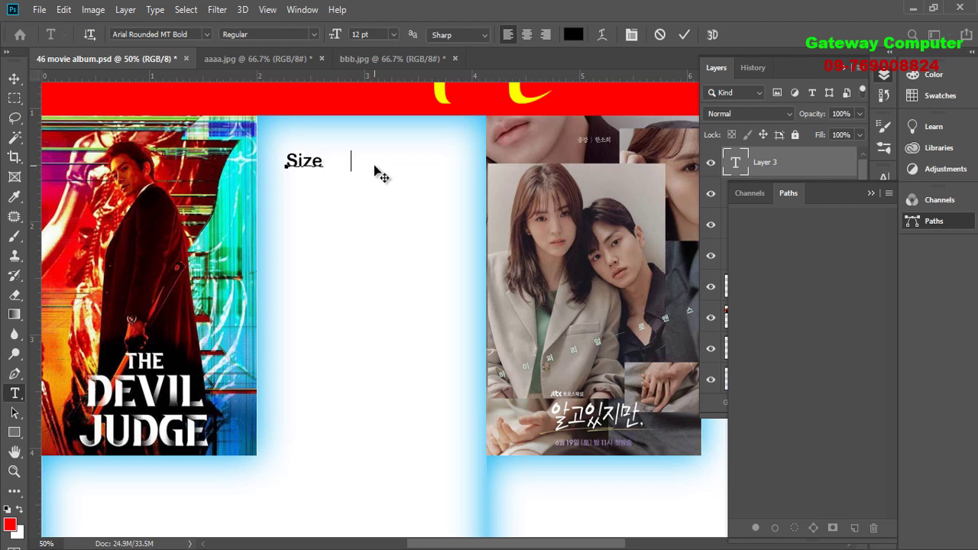
{"action": "type", "text": "      -"}
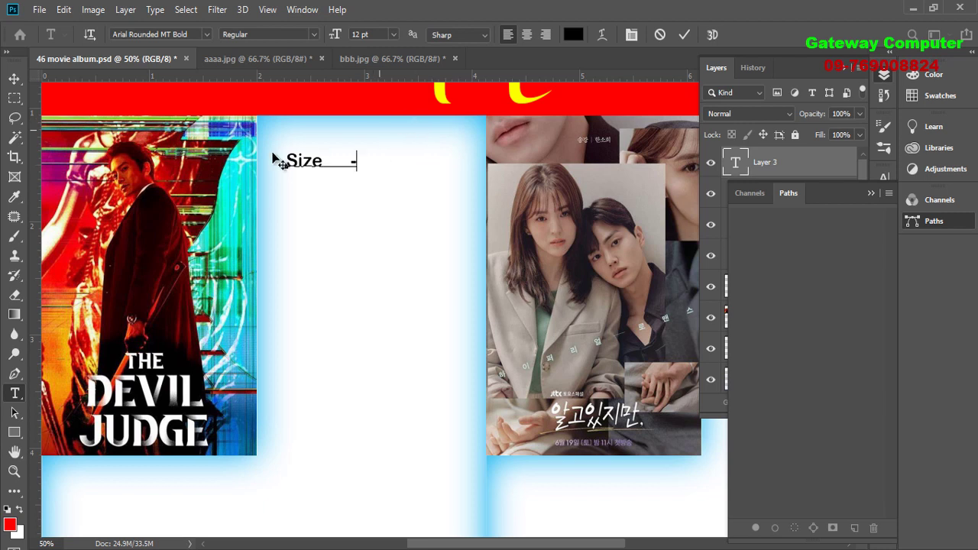
Move the Size text slightly down and left on the page
{"action": "left_click", "coordinate": [14, 80]}
{"action": "left_click_drag", "start_coordinate": [297, 163], "coordinate": [287, 190]}
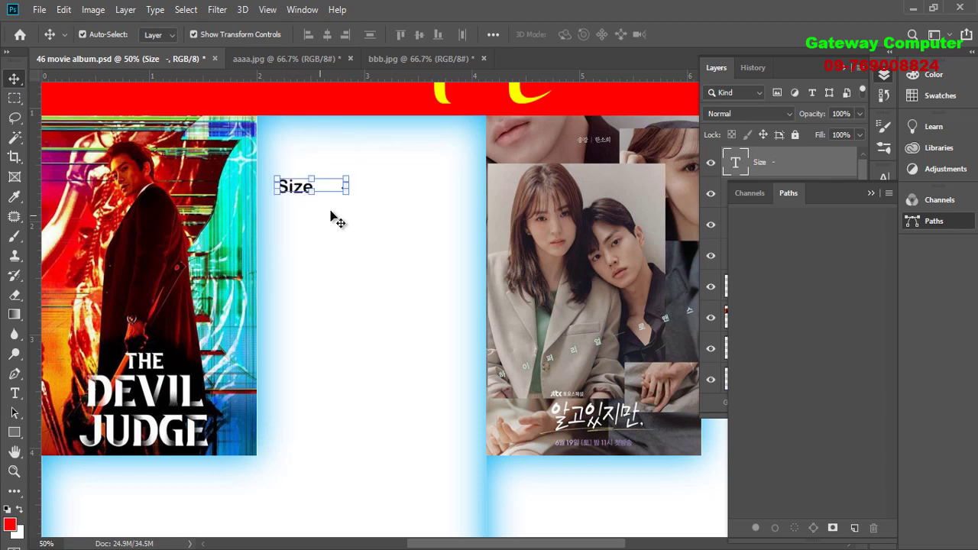
{"action": "key", "text": "ctrl+1"}
{"action": "key", "text": "ctrl+minus"}
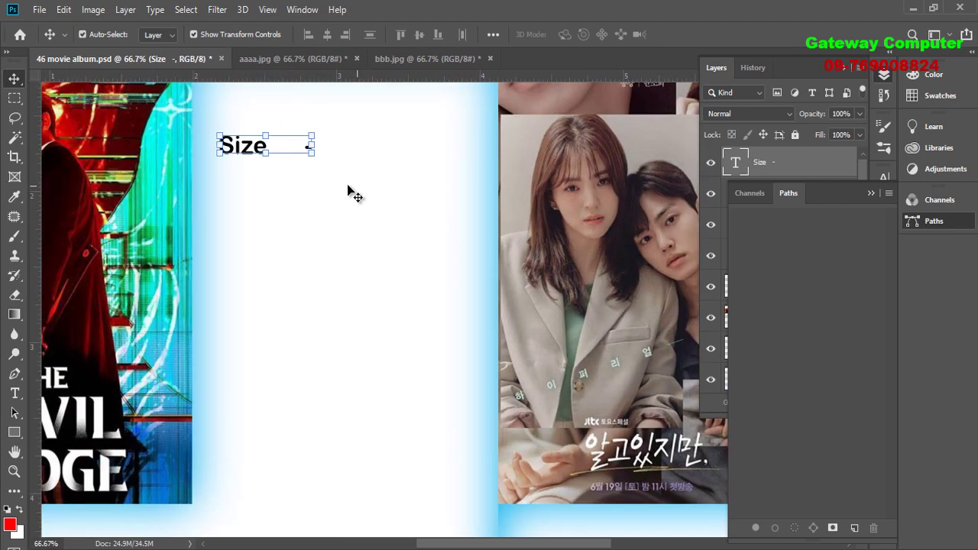
{"action": "left_click_drag", "start_coordinate": [257, 168], "coordinate": [323, 231]}
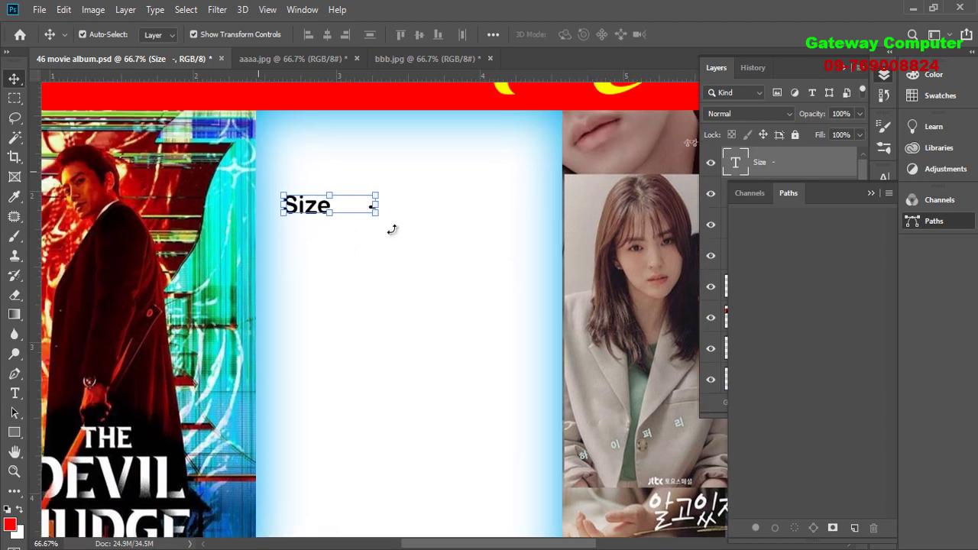
Close the Channels/Paths flyout, then duplicate and delete a copy of the Size text layer
{"action": "left_click", "coordinate": [871, 194]}
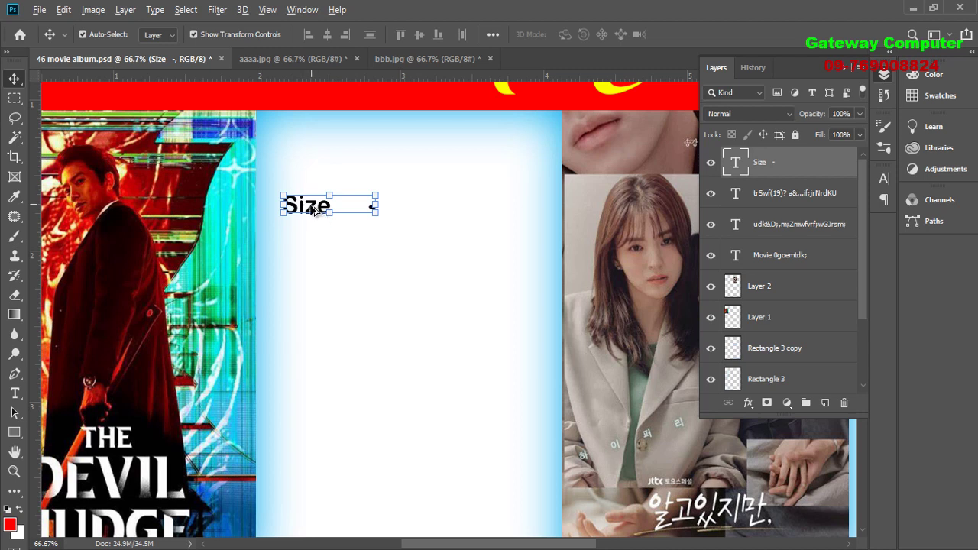
{"action": "left_click_drag", "start_coordinate": [312, 212], "coordinate": [311, 240]}
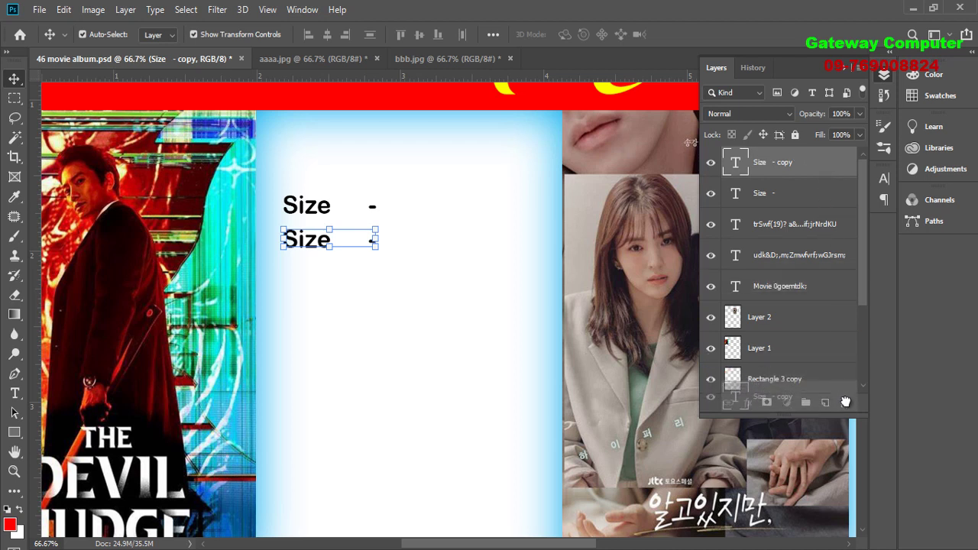
{"action": "left_click_drag", "start_coordinate": [812, 162], "coordinate": [845, 403]}
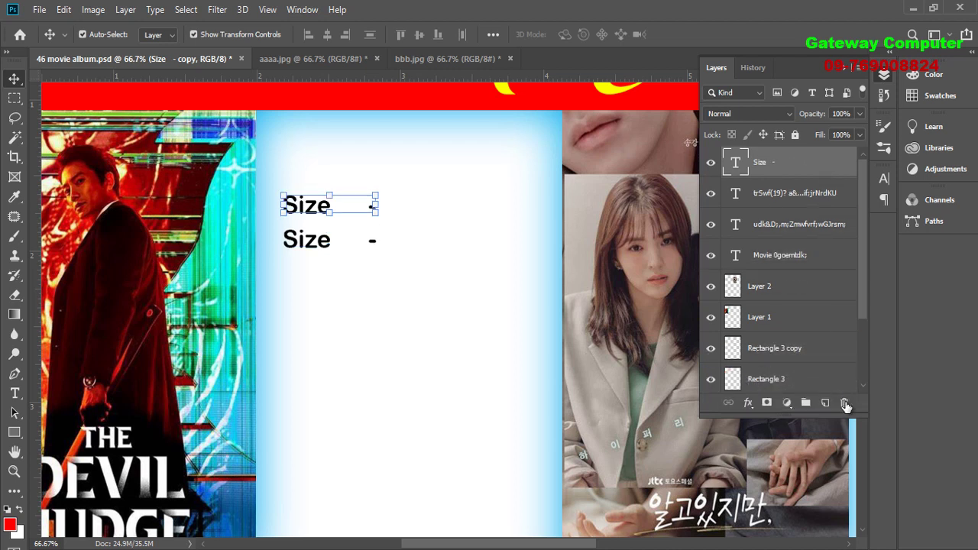
Complete the first line as 'Size - 10GB' and add a second line, 'Episode - 16'
{"action": "double_click", "coordinate": [367, 204]}
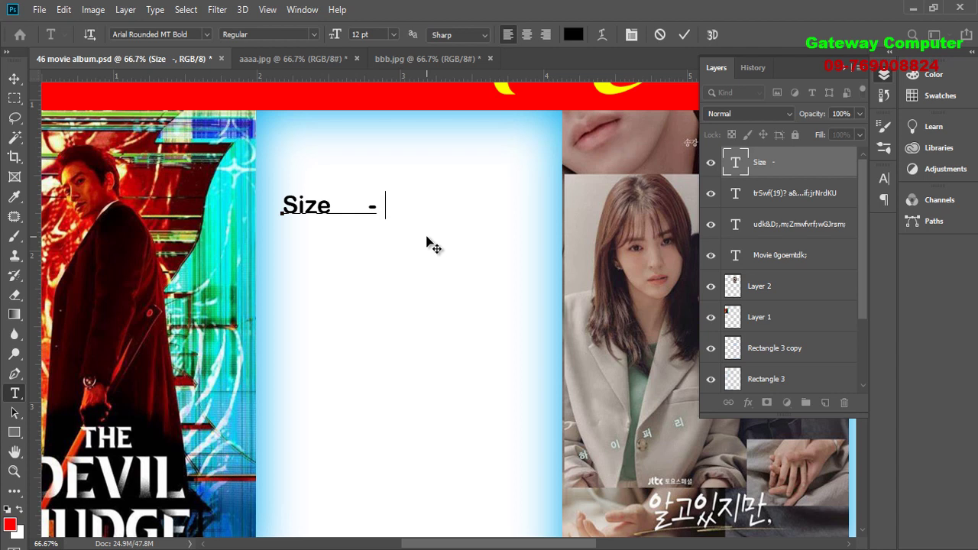
{"action": "type", "text": "10"}
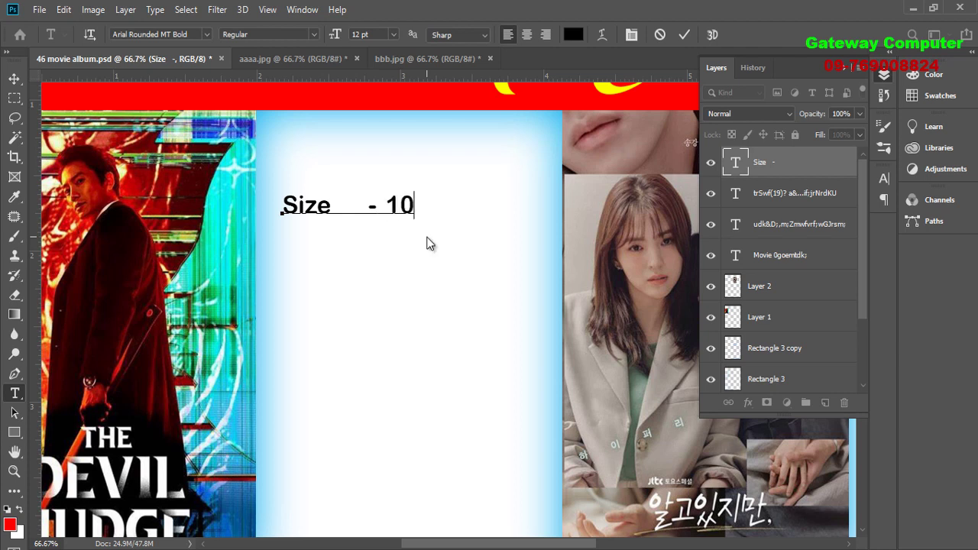
{"action": "type", "text": "GB"}
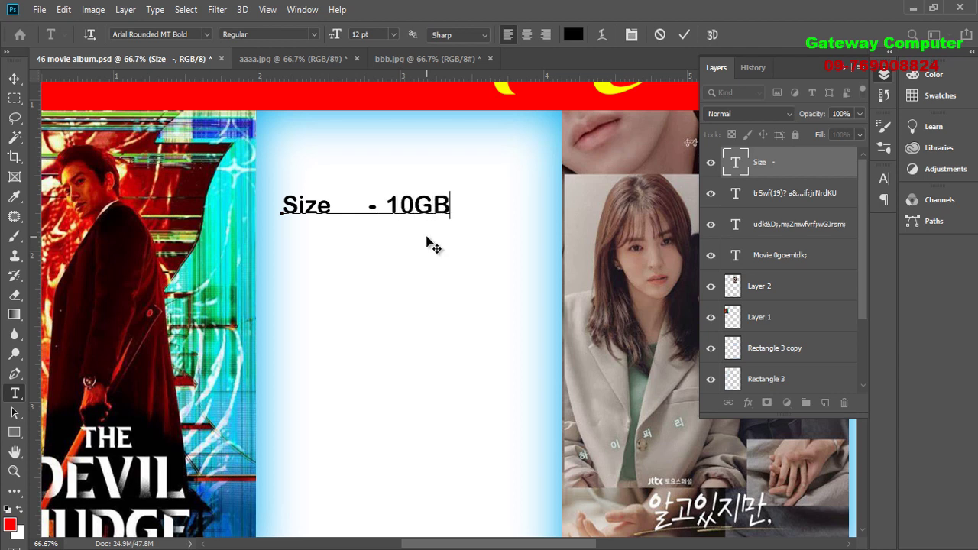
{"action": "key", "text": "Return"}
{"action": "type", "text": "Epi"}
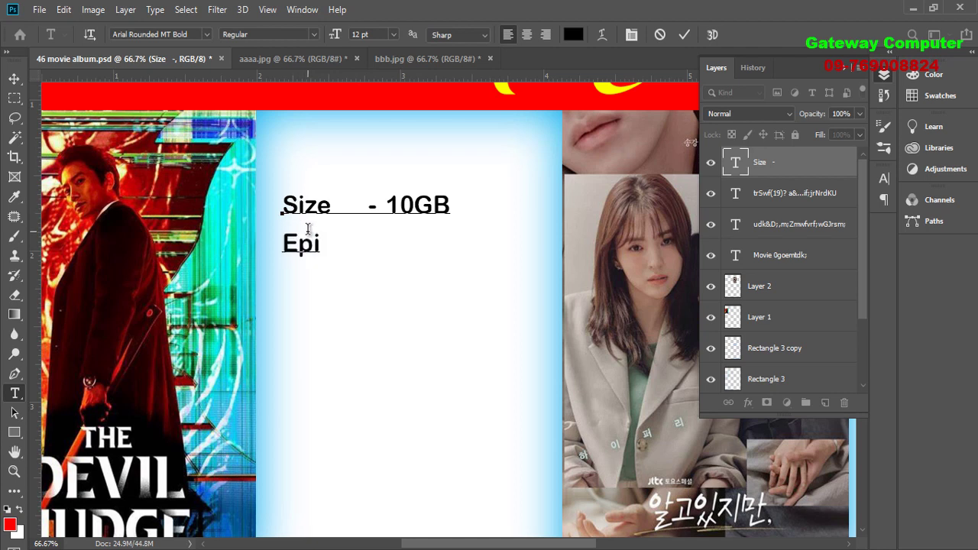
{"action": "type", "text": "sode"}
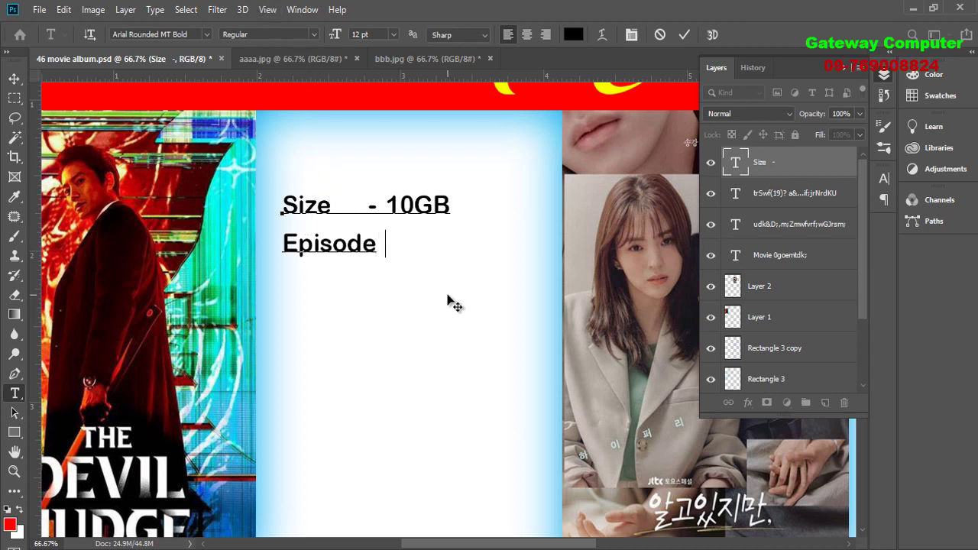
{"action": "type", "text": " -"}
{"action": "type", "text": " 16"}
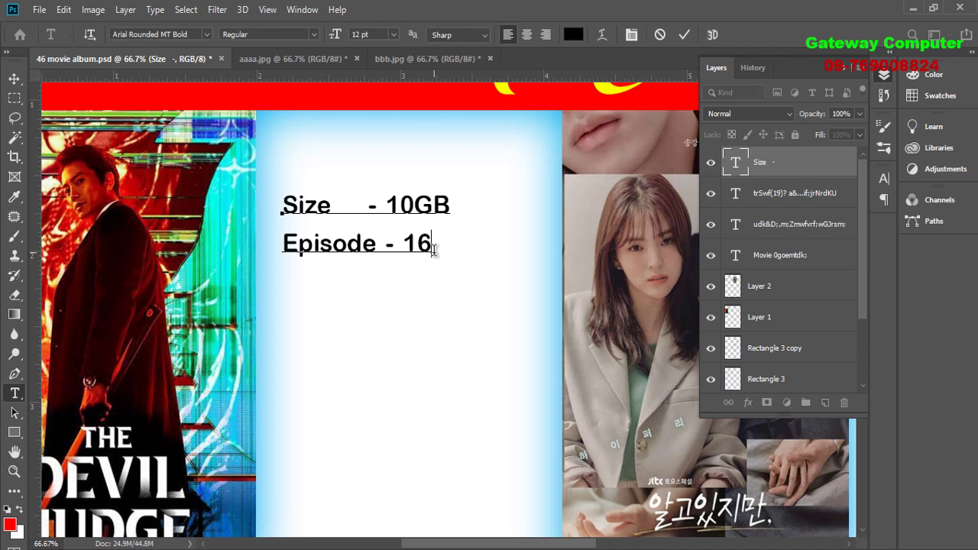
Add 'Season - 1' and 'Price - 500 ks' lines and line up the dashes
{"action": "key", "text": "Return"}
{"action": "type", "text": "Season"}
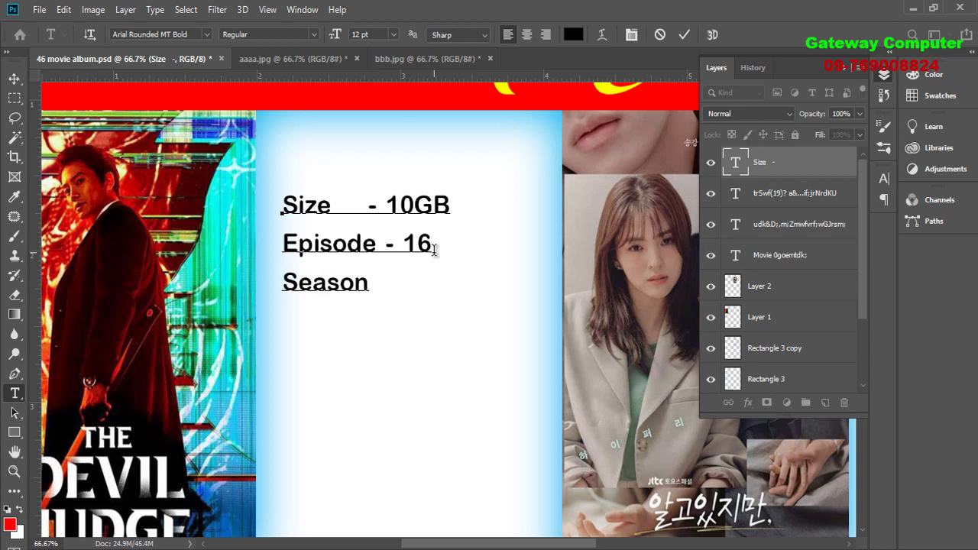
{"action": "type", "text": "  -"}
{"action": "type", "text": "1"}
{"action": "type", "text": "Price"}
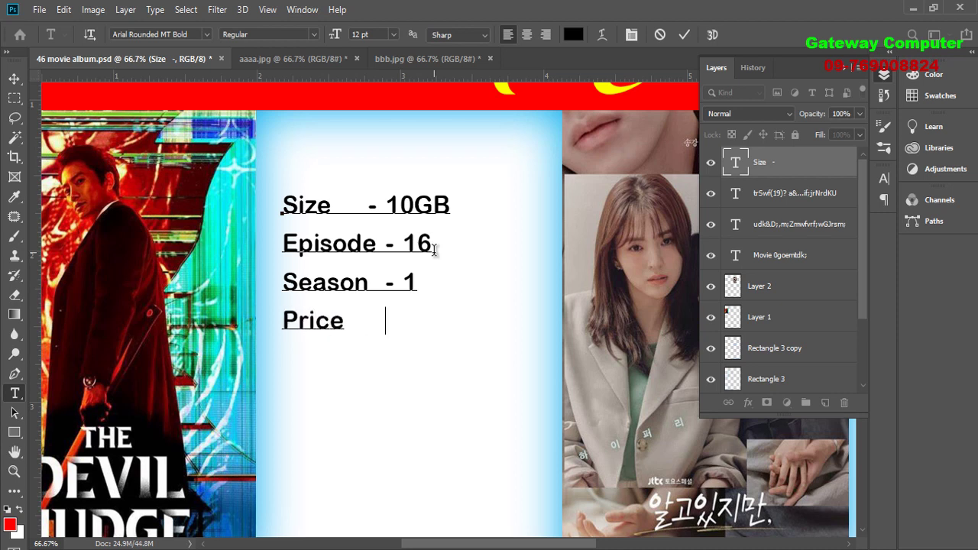
{"action": "type", "text": "  -"}
{"action": "type", "text": "5"}
{"action": "type", "text": "00 us"}
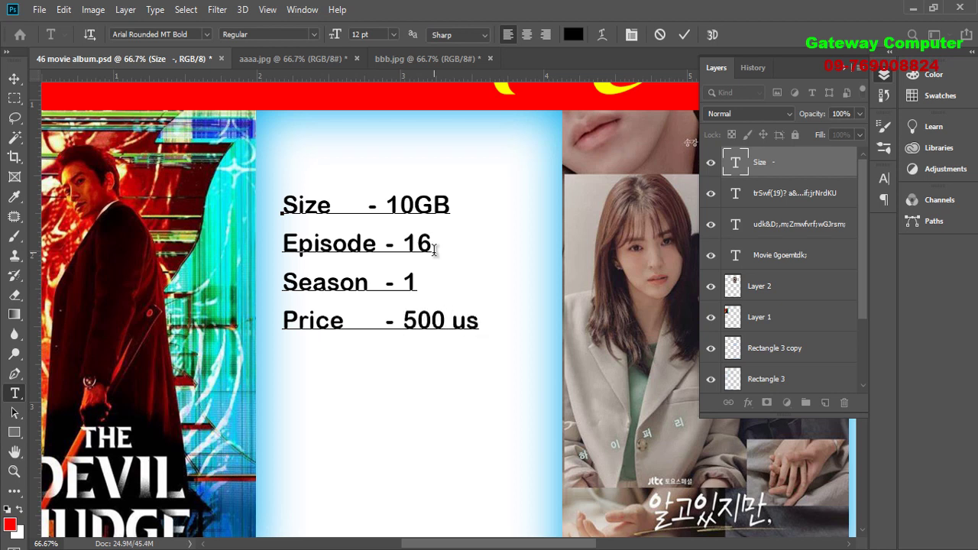
{"action": "key", "text": "BackSpace"}
{"action": "key", "text": "BackSpace"}
{"action": "type", "text": "ks"}
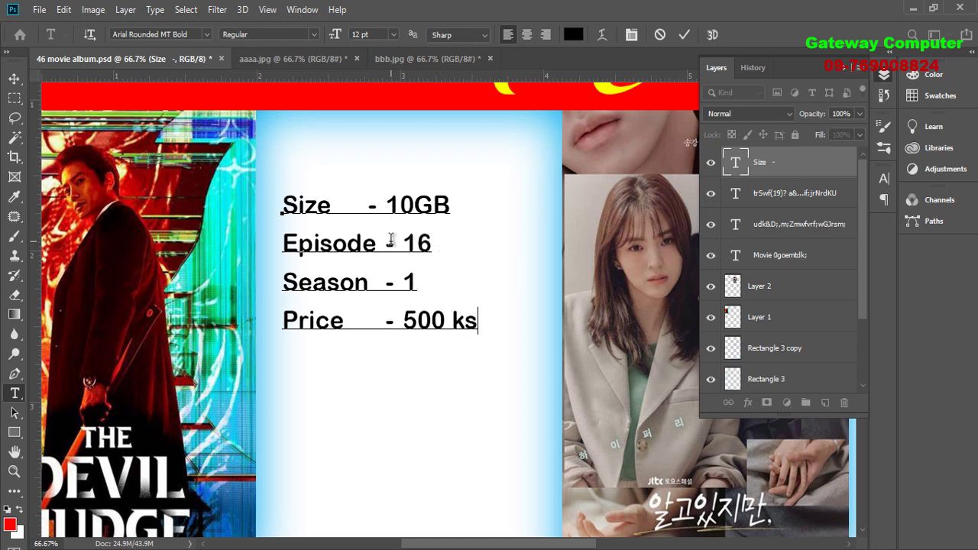
{"action": "left_click", "coordinate": [369, 206]}
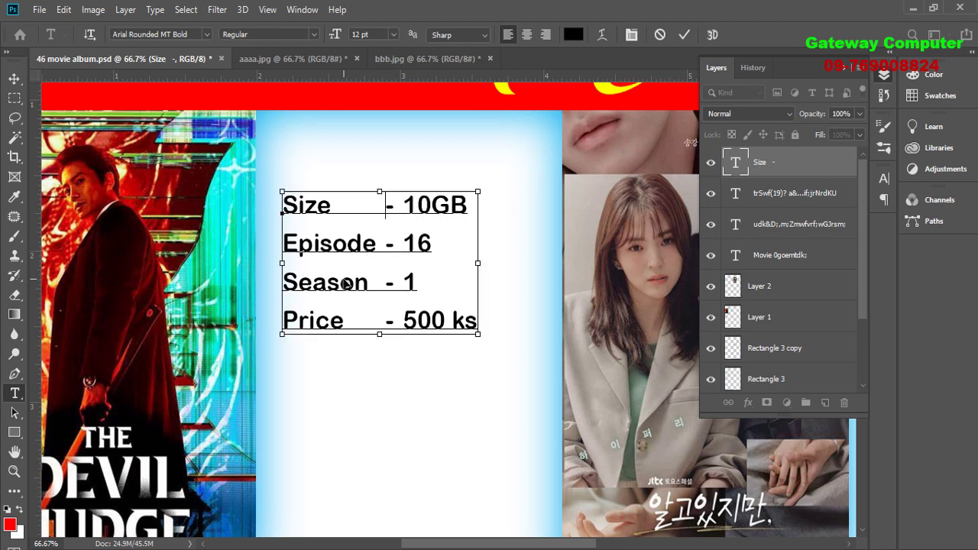
{"action": "key", "text": "ctrl+minus"}
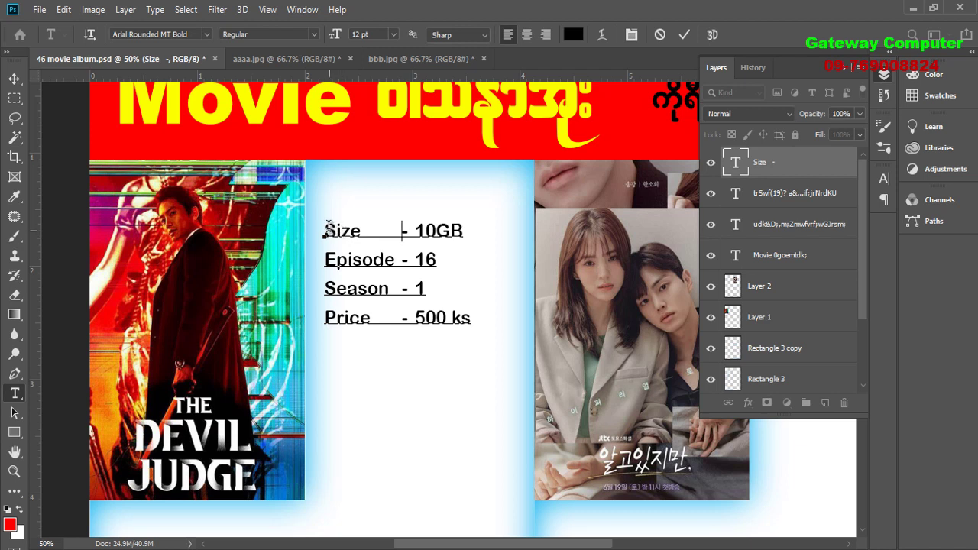
Select all four spec lines and set their leading to 36 pt in the Character panel
{"action": "left_click_drag", "start_coordinate": [334, 236], "coordinate": [490, 336]}
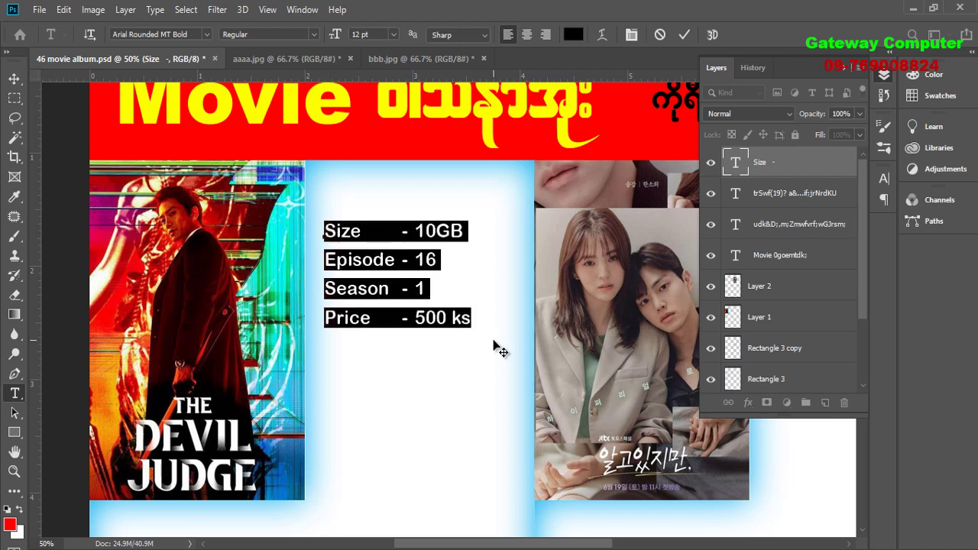
{"action": "left_click", "coordinate": [304, 10]}
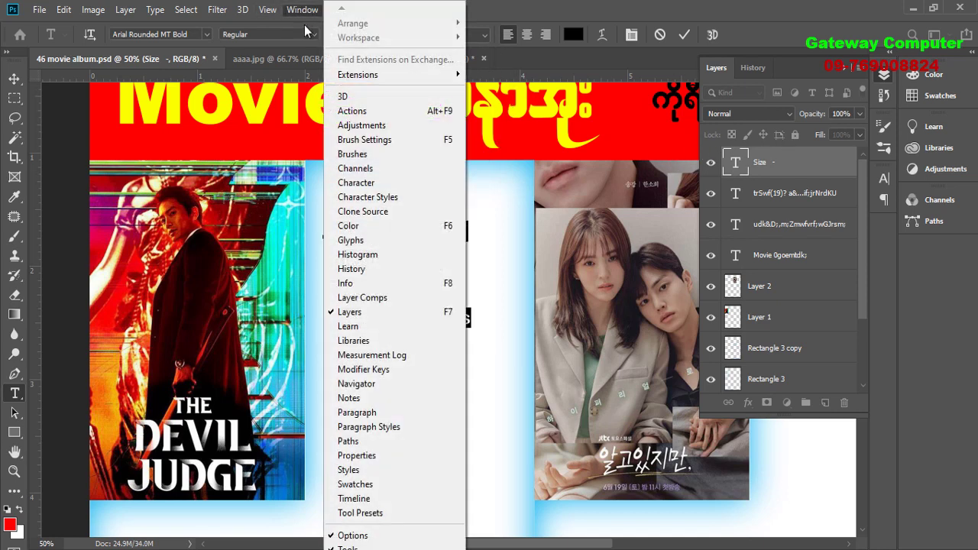
{"action": "left_click", "coordinate": [364, 189]}
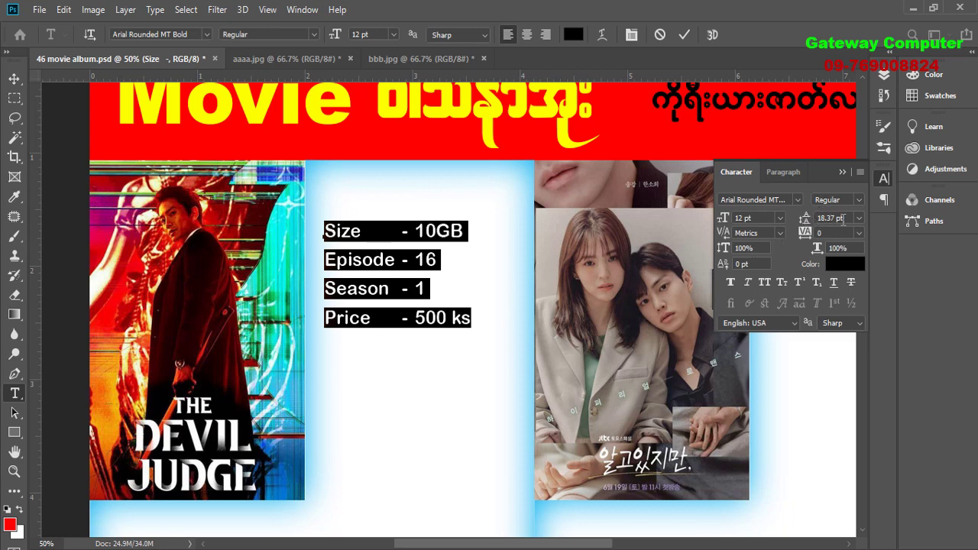
{"action": "left_click", "coordinate": [844, 218]}
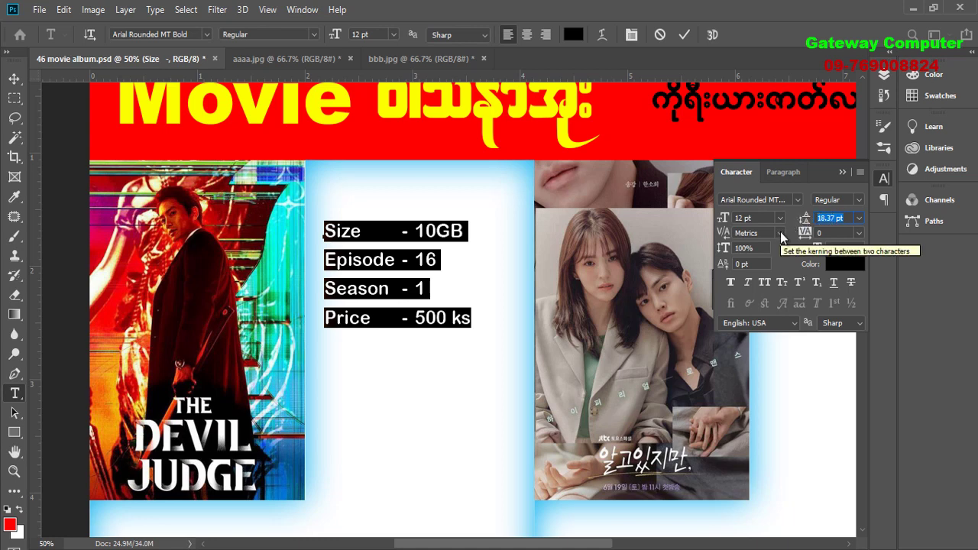
{"action": "left_click", "coordinate": [859, 219]}
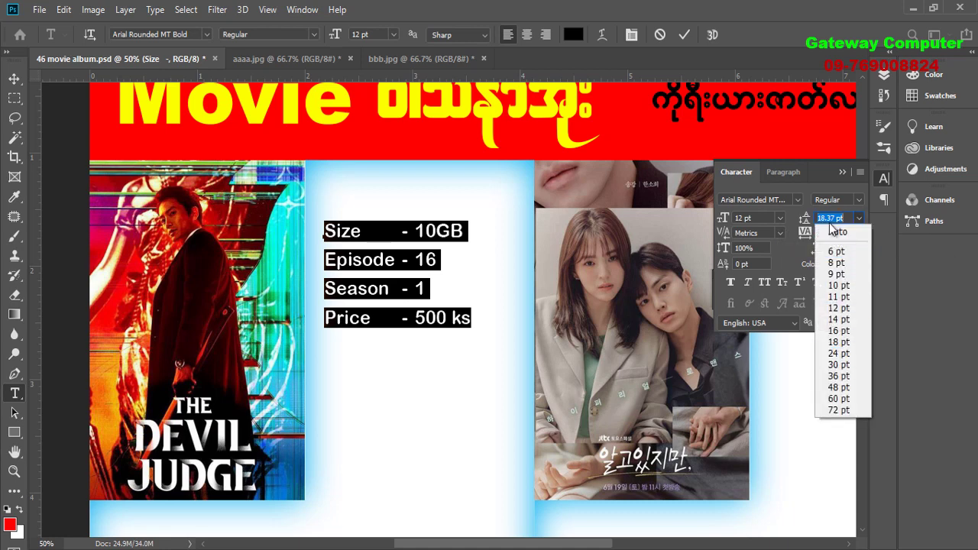
{"action": "left_click", "coordinate": [837, 364]}
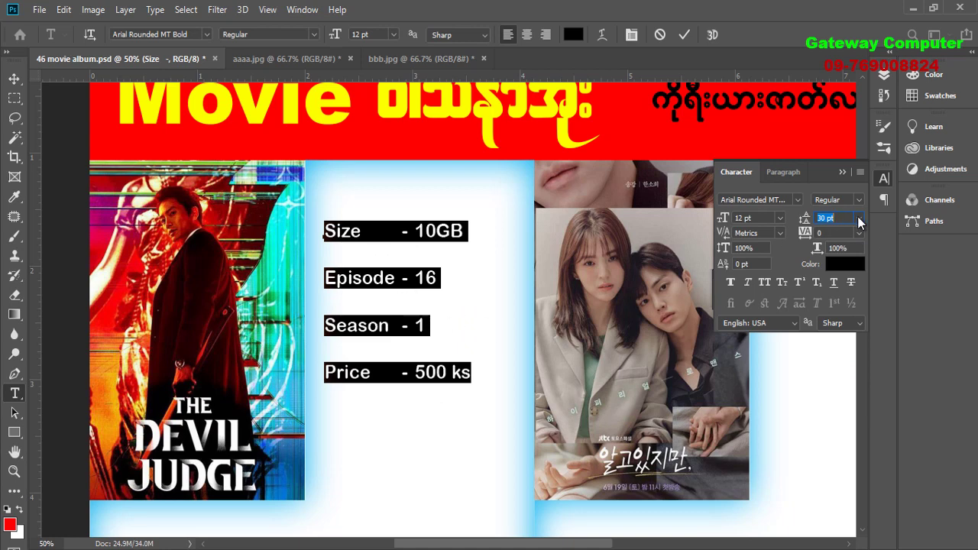
{"action": "left_click", "coordinate": [860, 219]}
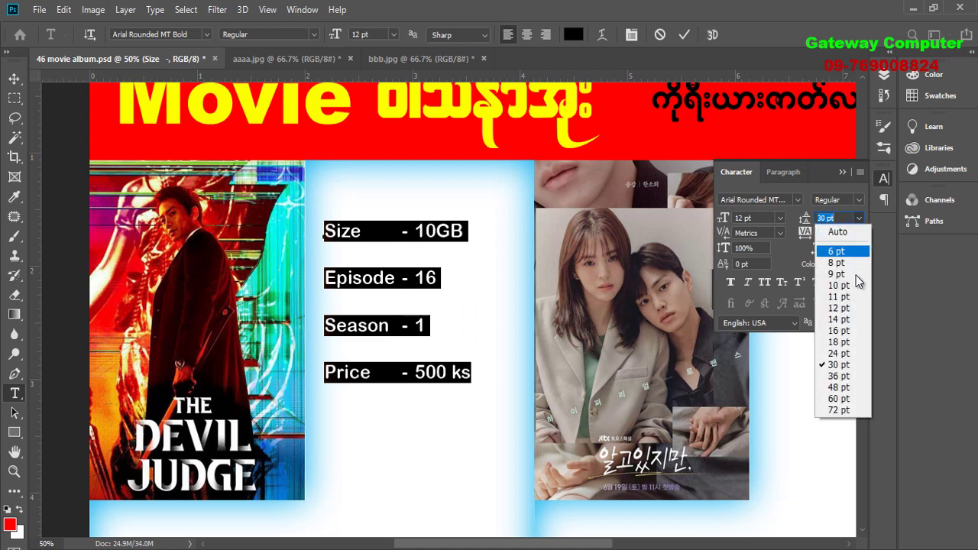
{"action": "left_click", "coordinate": [844, 377]}
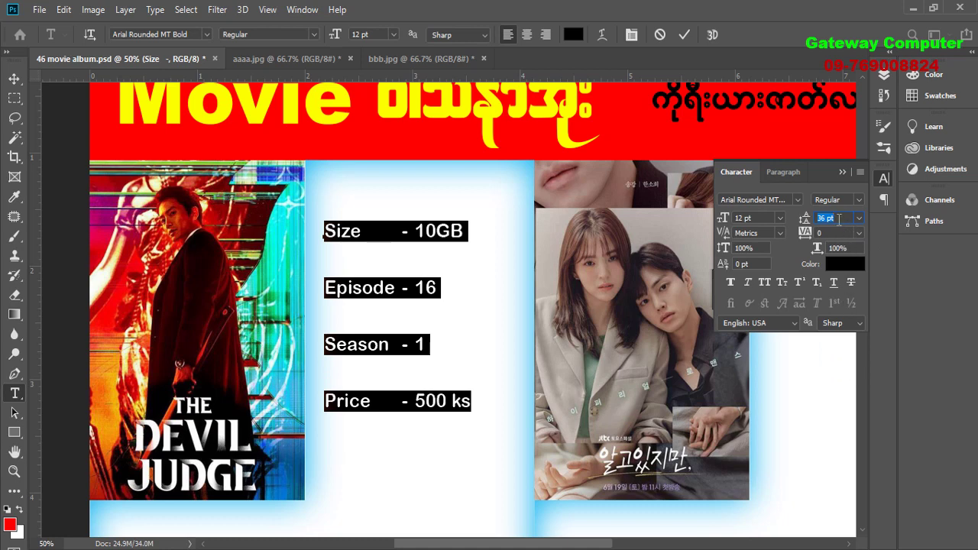
{"action": "left_click", "coordinate": [14, 79]}
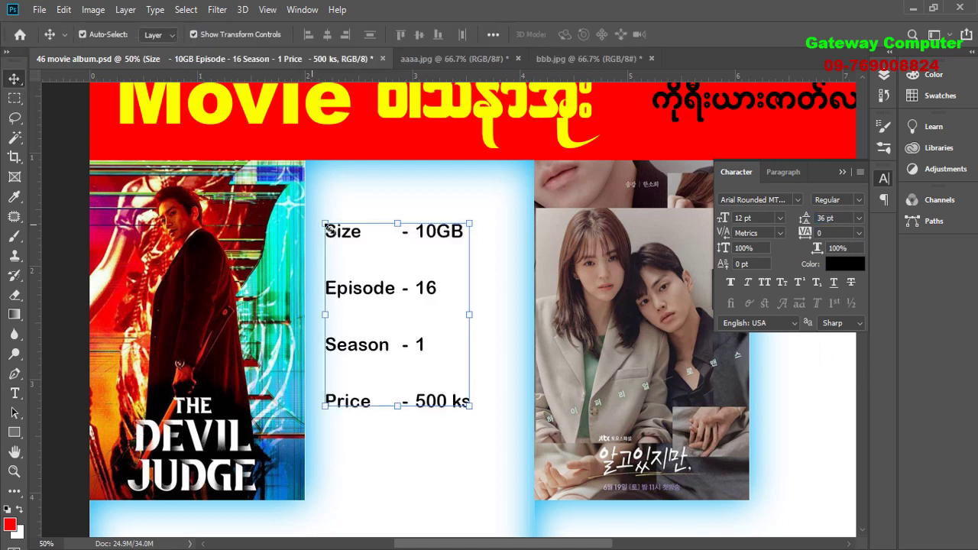
Nudge the spec text block slightly left beside The Devil Judge poster, then deselect it
{"action": "mouse_move", "coordinate": [345, 235]}
{"action": "left_mouse_down"}
{"action": "mouse_move", "coordinate": [365, 278]}
{"action": "mouse_move", "coordinate": [358, 249]}
{"action": "left_mouse_up"}
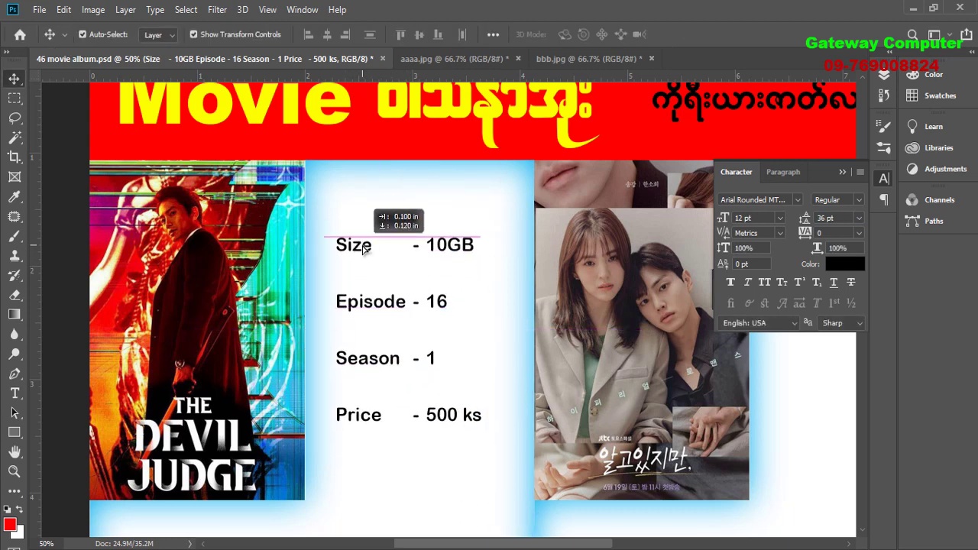
{"action": "left_click_drag", "start_coordinate": [358, 249], "coordinate": [344, 249]}
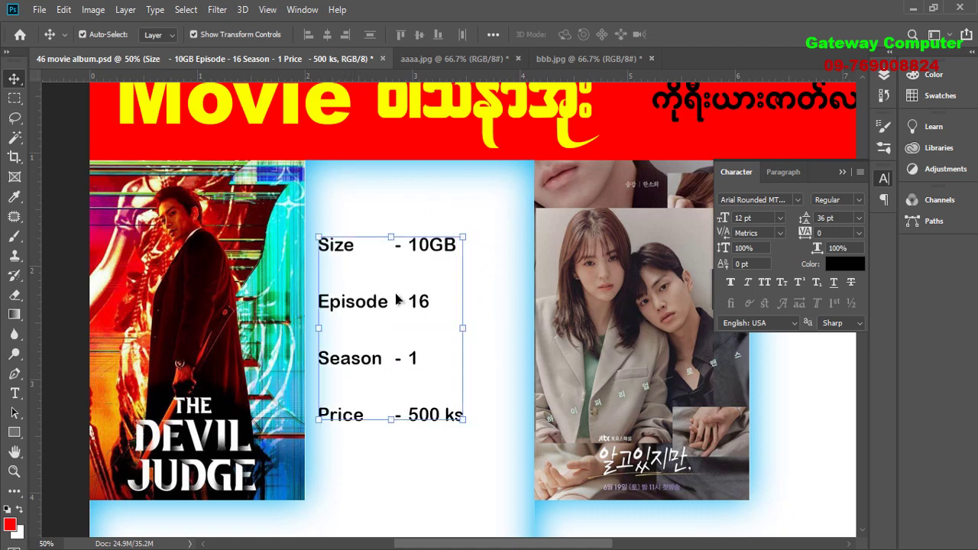
{"action": "scroll", "coordinate": [448, 304], "scroll_direction": "down", "scroll_amount": 2}
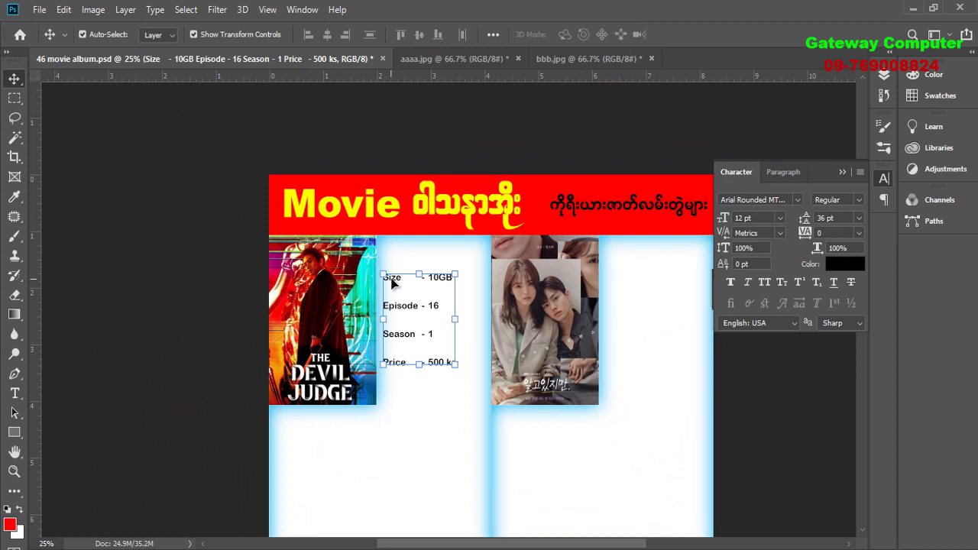
{"action": "left_click", "coordinate": [648, 471]}
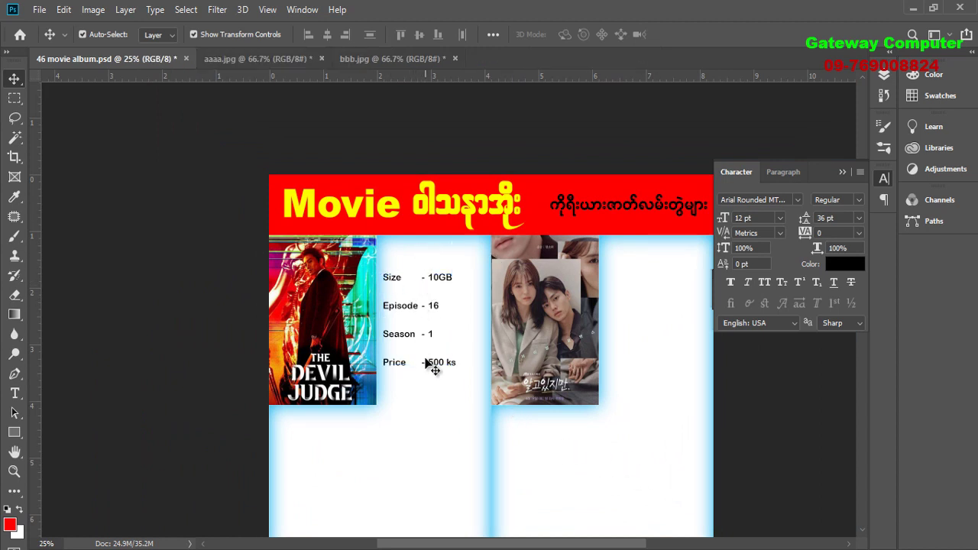
{"action": "scroll", "coordinate": [389, 331], "scroll_direction": "down", "scroll_amount": 2}
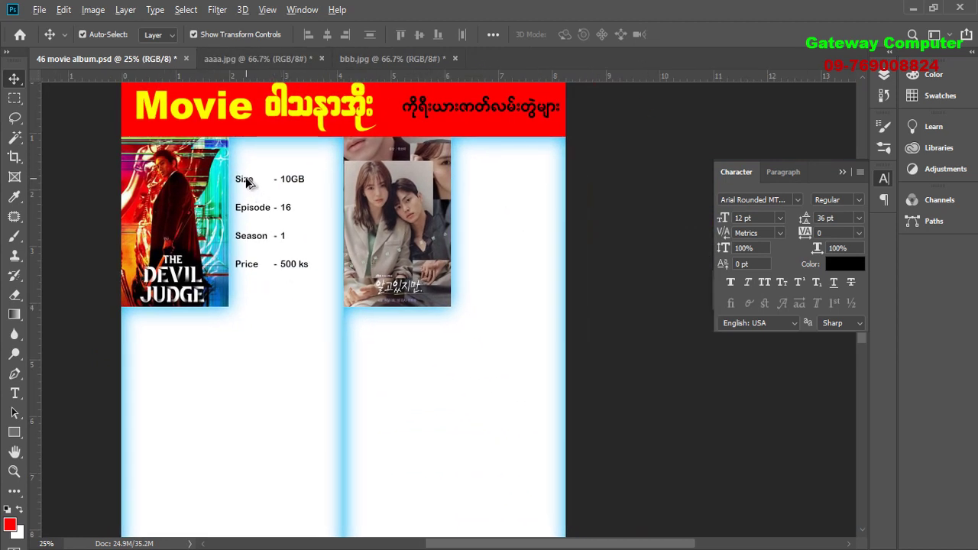
Alt-drag a copy of the spec list into the right column beside the second poster
{"action": "left_click_drag", "start_coordinate": [247, 182], "coordinate": [474, 201]}
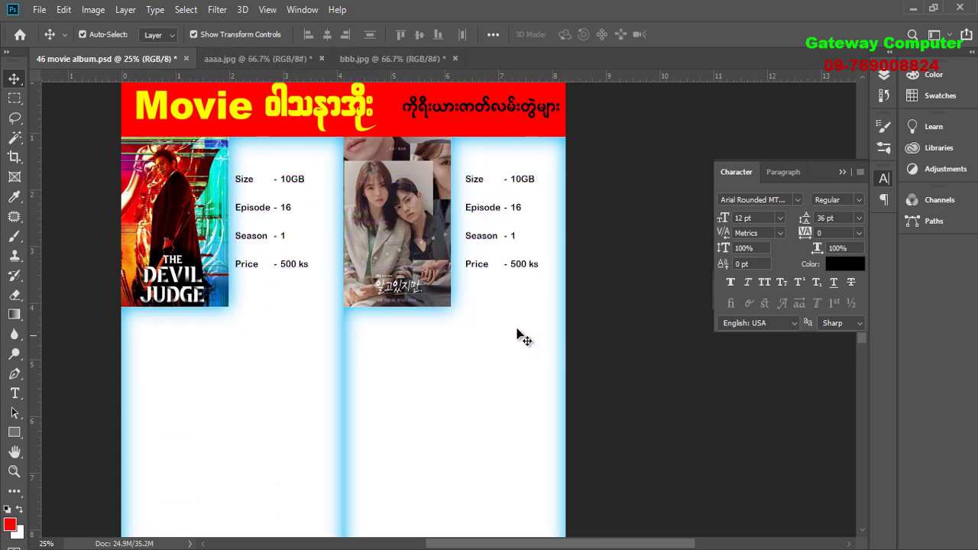
{"action": "mouse_move", "coordinate": [410, 433]}
{"action": "left_mouse_down"}
{"action": "mouse_move", "coordinate": [447, 271]}
{"action": "mouse_move", "coordinate": [438, 263]}
{"action": "mouse_move", "coordinate": [423, 364]}
{"action": "left_mouse_up"}
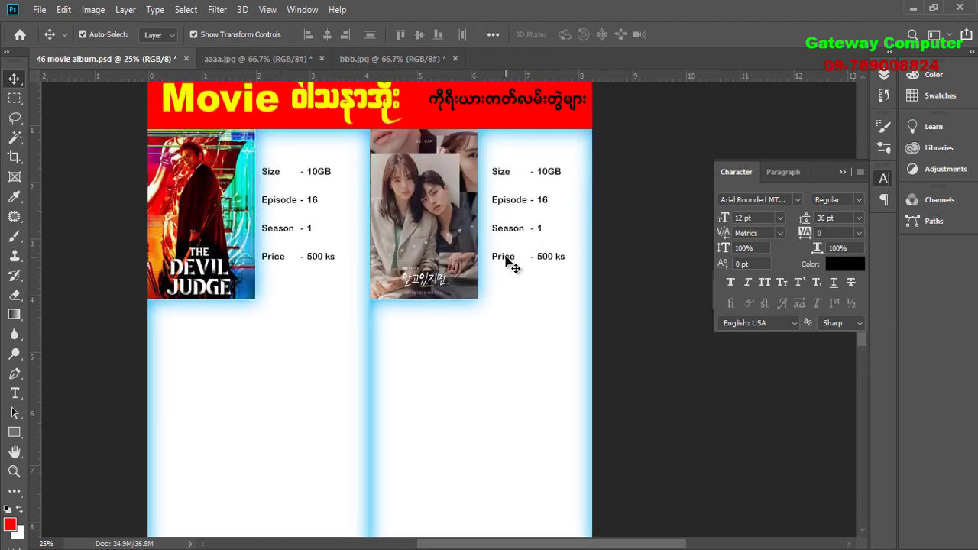
{"action": "mouse_move", "coordinate": [431, 354]}
{"action": "left_mouse_down"}
{"action": "mouse_move", "coordinate": [451, 223]}
{"action": "mouse_move", "coordinate": [470, 255]}
{"action": "left_mouse_up"}
{"action": "key", "text": "ctrl+plus"}
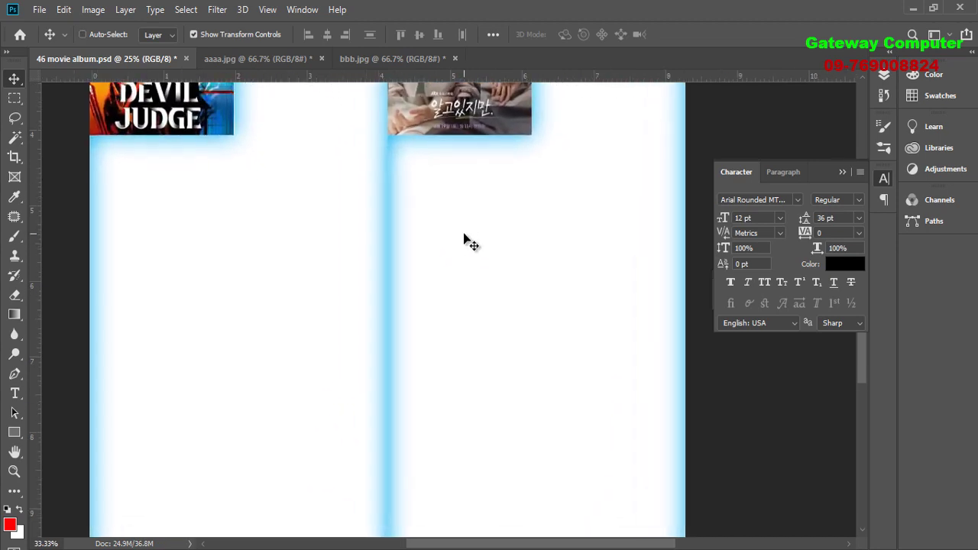
{"action": "key", "text": "ctrl+plus"}
Pan and zoom around the layout to check both spec columns and the red banner
{"action": "left_click_drag", "start_coordinate": [240, 153], "coordinate": [349, 288]}
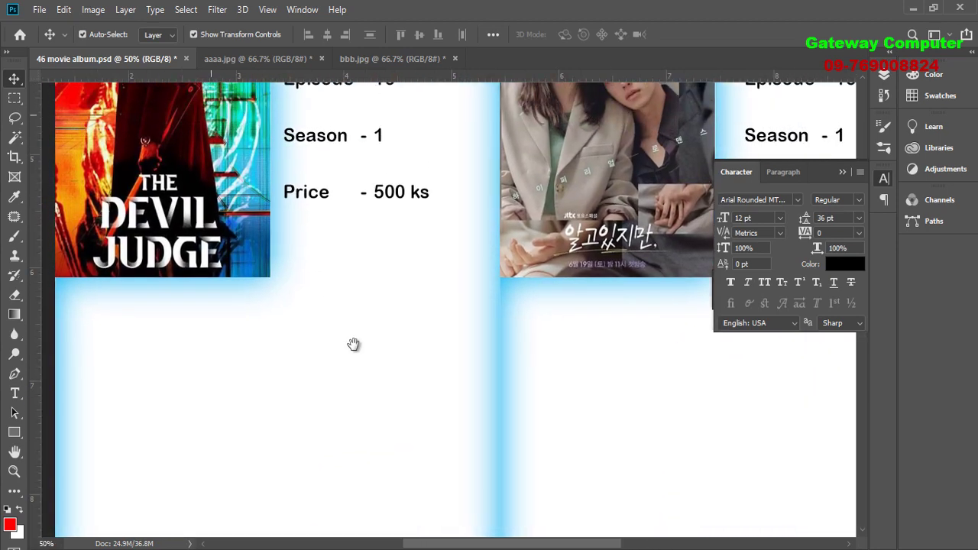
{"action": "left_click_drag", "start_coordinate": [357, 199], "coordinate": [395, 307]}
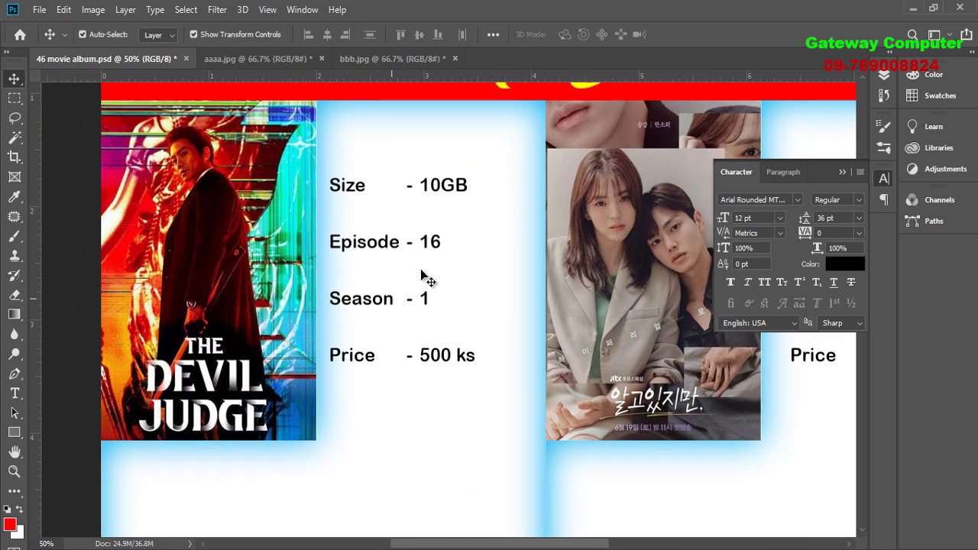
{"action": "left_click_drag", "start_coordinate": [596, 157], "coordinate": [456, 311]}
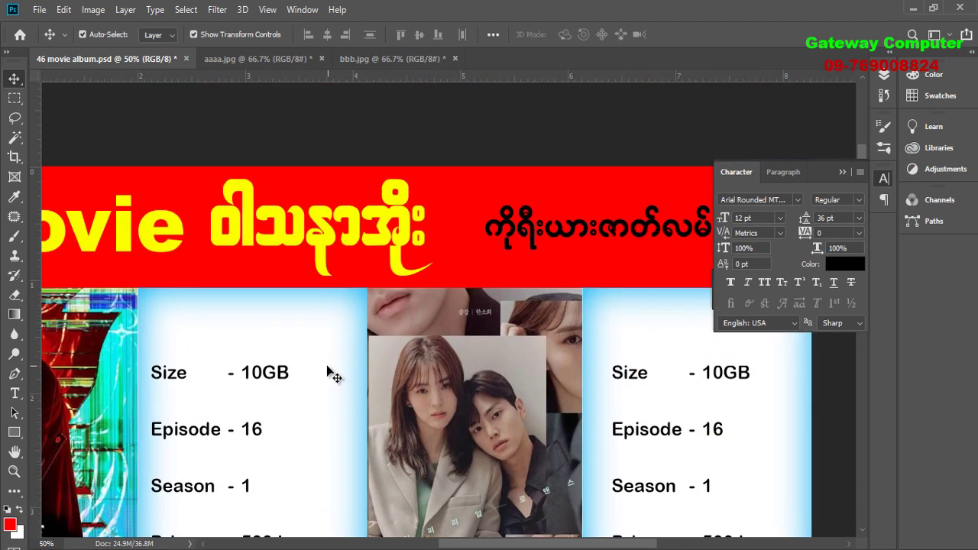
{"action": "left_click_drag", "start_coordinate": [275, 393], "coordinate": [485, 173]}
{"action": "left_click_drag", "start_coordinate": [344, 380], "coordinate": [334, 262]}
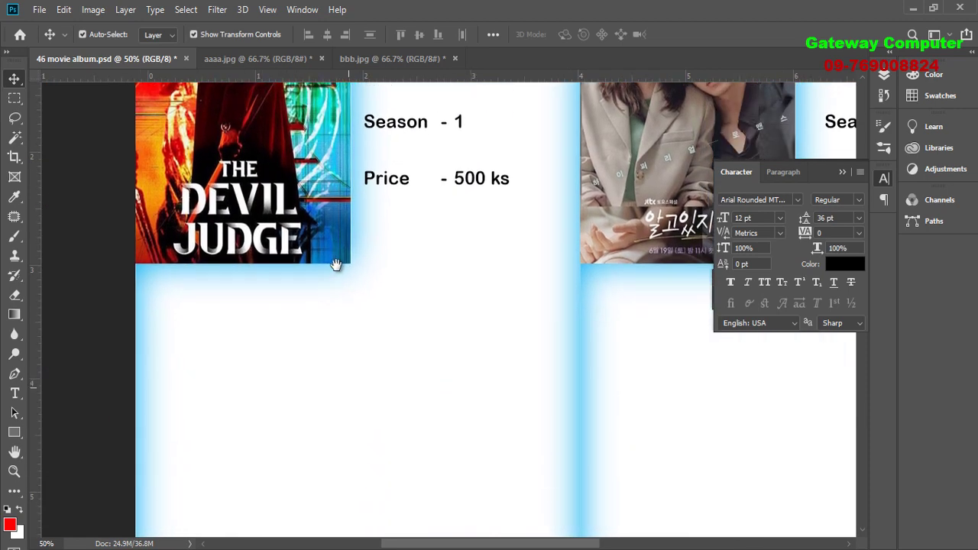
{"action": "mouse_move", "coordinate": [311, 343]}
{"action": "left_mouse_down"}
{"action": "mouse_move", "coordinate": [295, 280]}
{"action": "mouse_move", "coordinate": [240, 241]}
{"action": "left_mouse_up"}
{"action": "scroll", "coordinate": [283, 287], "scroll_direction": "up", "scroll_amount": 1}
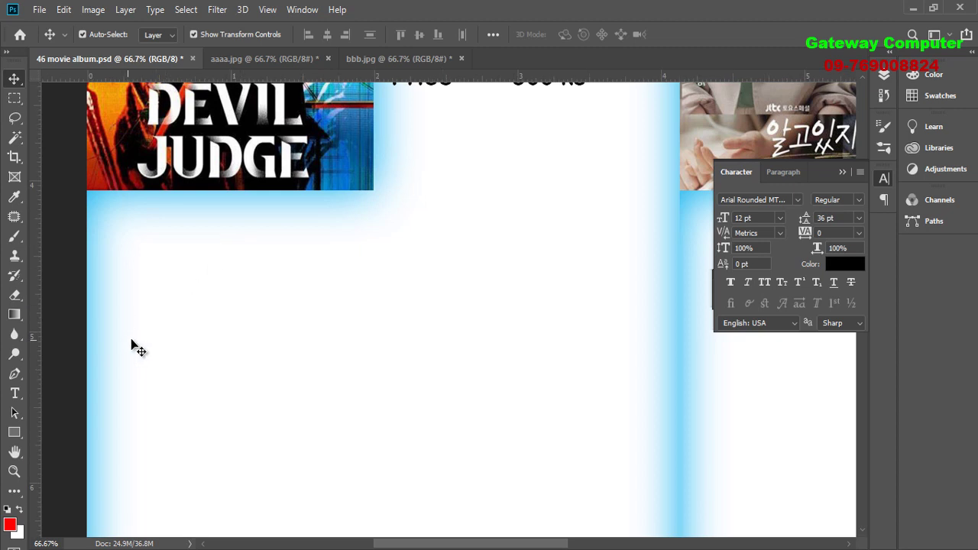
Draw a green ellipse below The Devil Judge poster
{"action": "left_click", "coordinate": [15, 434]}
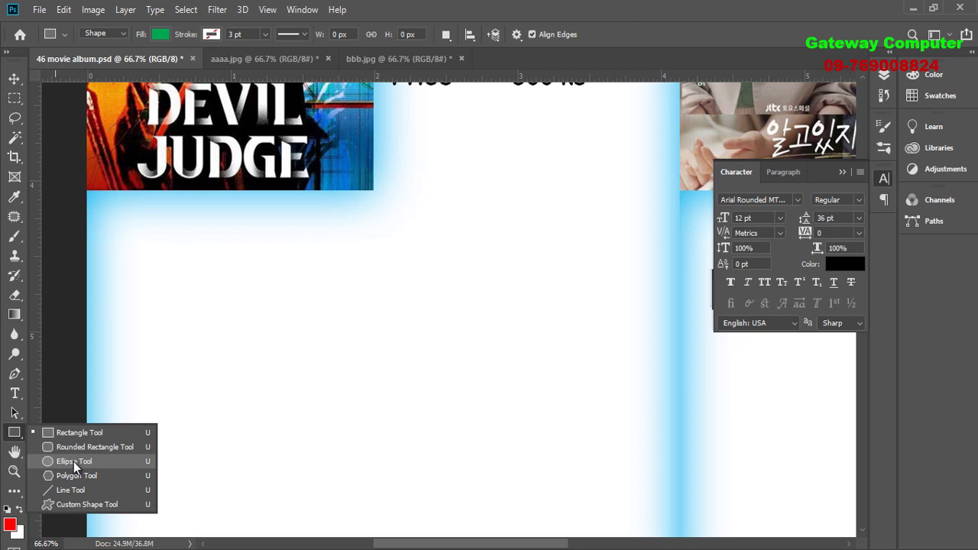
{"action": "left_click", "coordinate": [73, 461]}
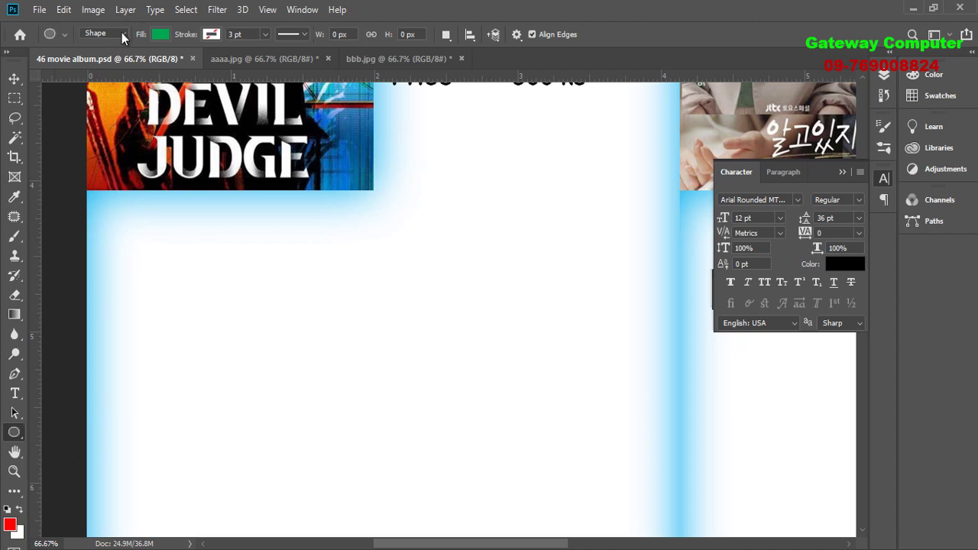
{"action": "right_click", "coordinate": [31, 433]}
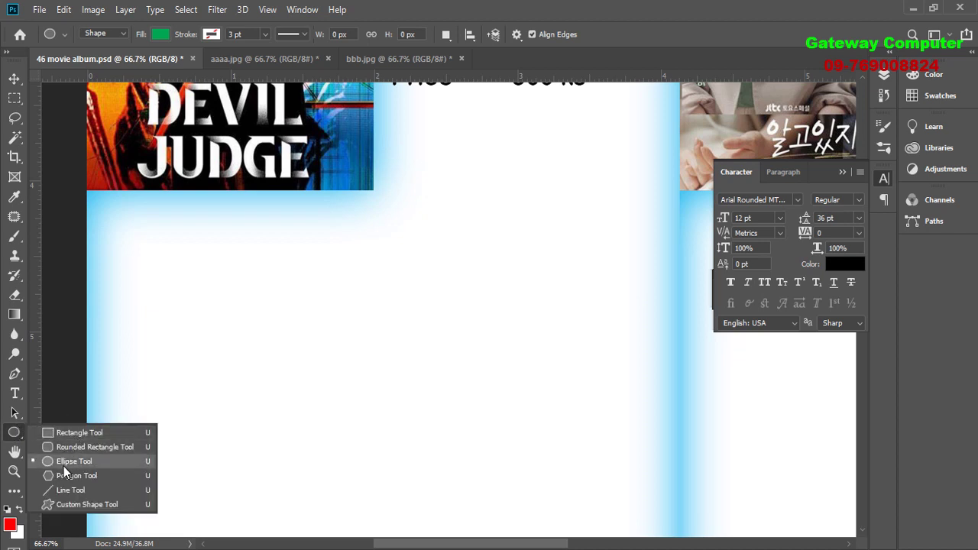
{"action": "left_click", "coordinate": [71, 464]}
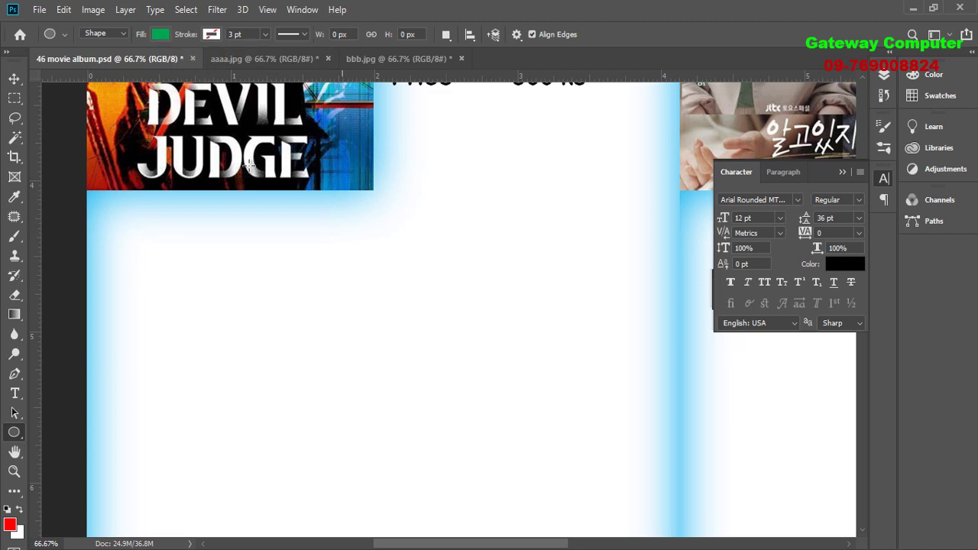
{"action": "left_click_drag", "start_coordinate": [144, 230], "coordinate": [278, 310]}
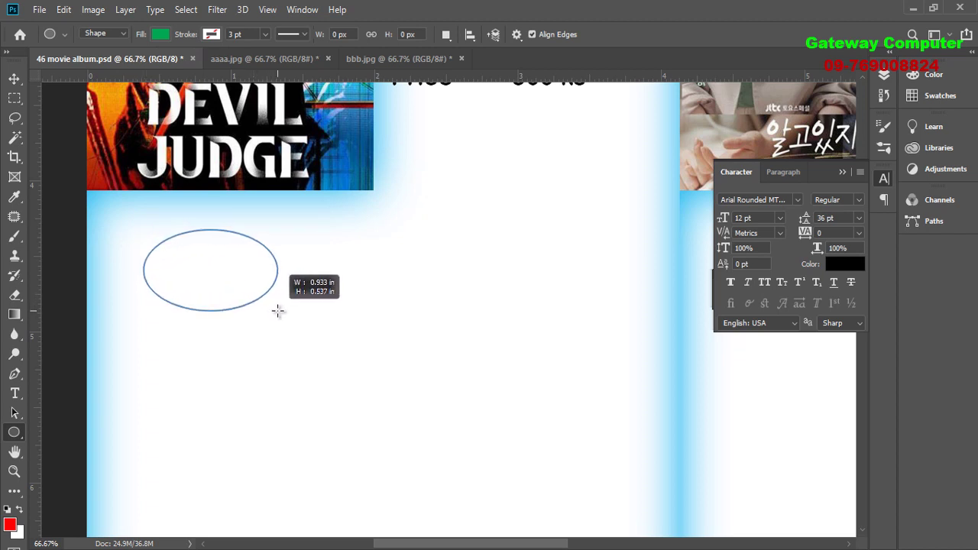
{"action": "left_click_drag", "start_coordinate": [277, 310], "coordinate": [277, 310]}
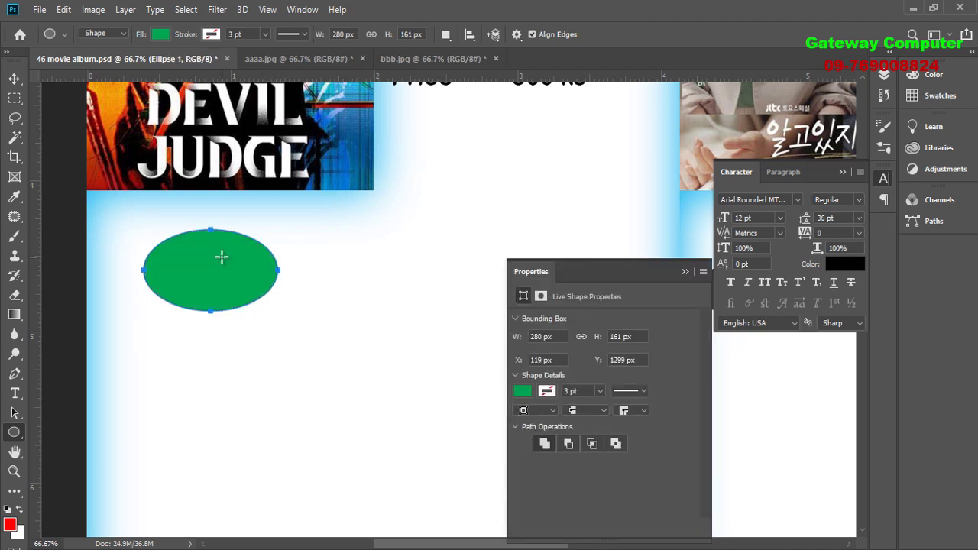
Nudge the green ellipse up and left, then zoom in on it
{"action": "left_click", "coordinate": [14, 79]}
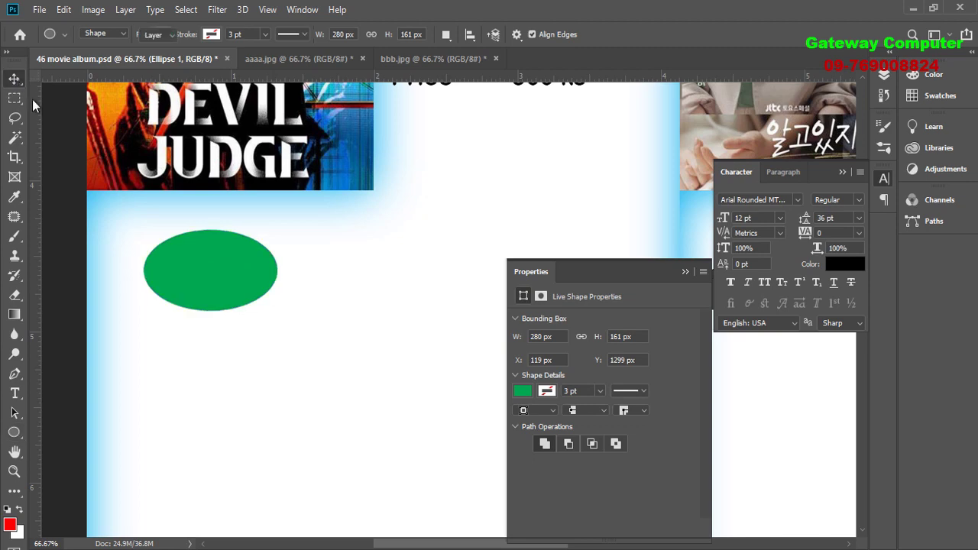
{"action": "left_click_drag", "start_coordinate": [236, 259], "coordinate": [213, 251]}
{"action": "left_click", "coordinate": [684, 273]}
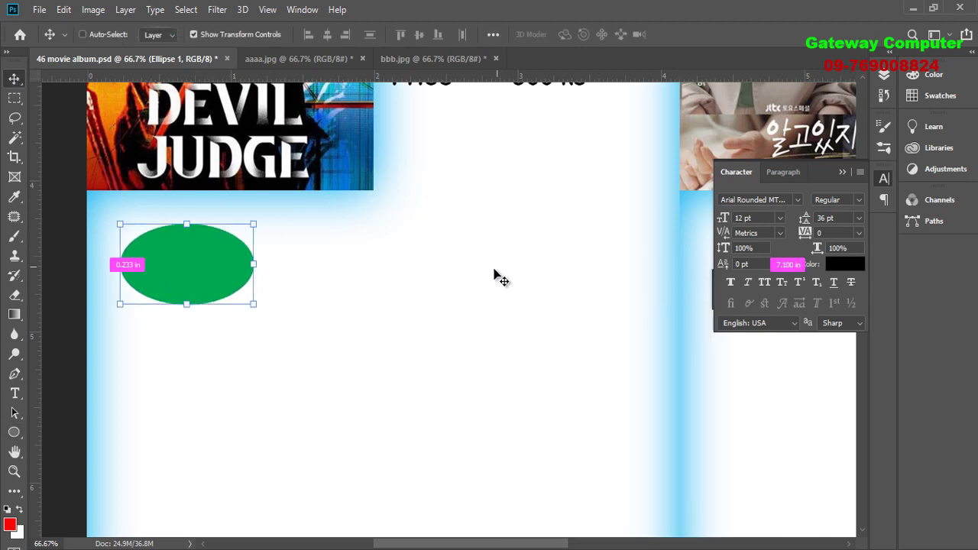
{"action": "key", "text": "ctrl+minus"}
{"action": "key", "text": "ctrl+minus"}
{"action": "key", "text": "ctrl+minus"}
{"action": "key", "text": "ctrl+plus"}
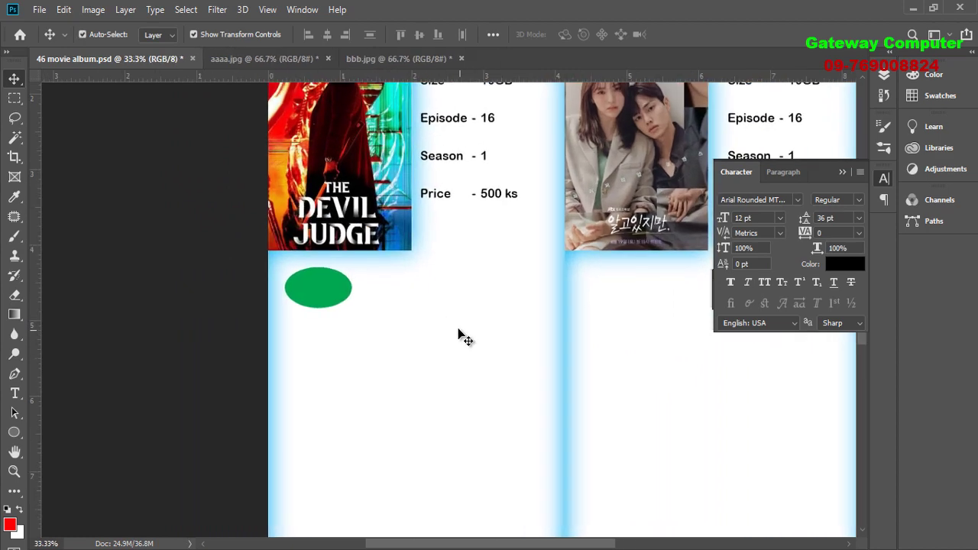
{"action": "key", "text": "ctrl+plus"}
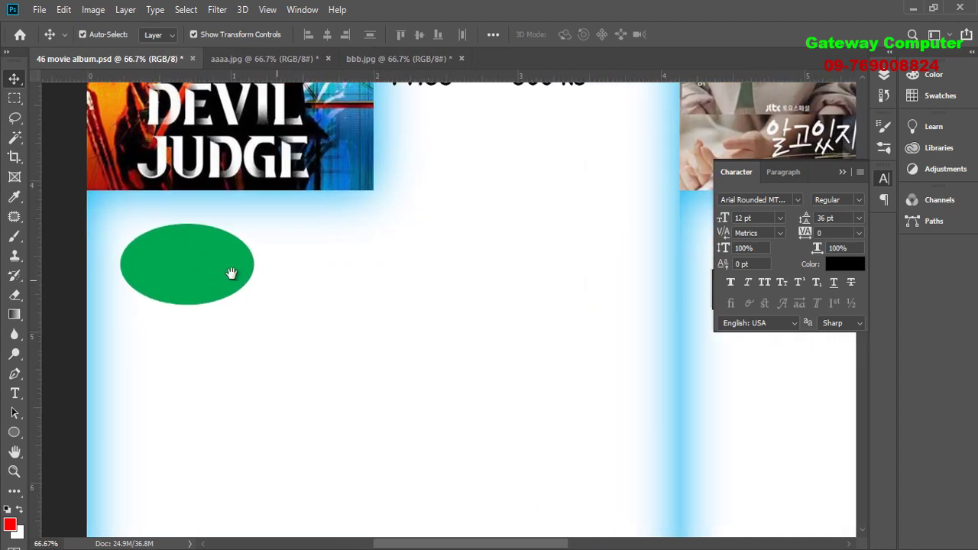
{"action": "key", "text": "ctrl+plus"}
{"action": "key", "text": "ctrl+plus"}
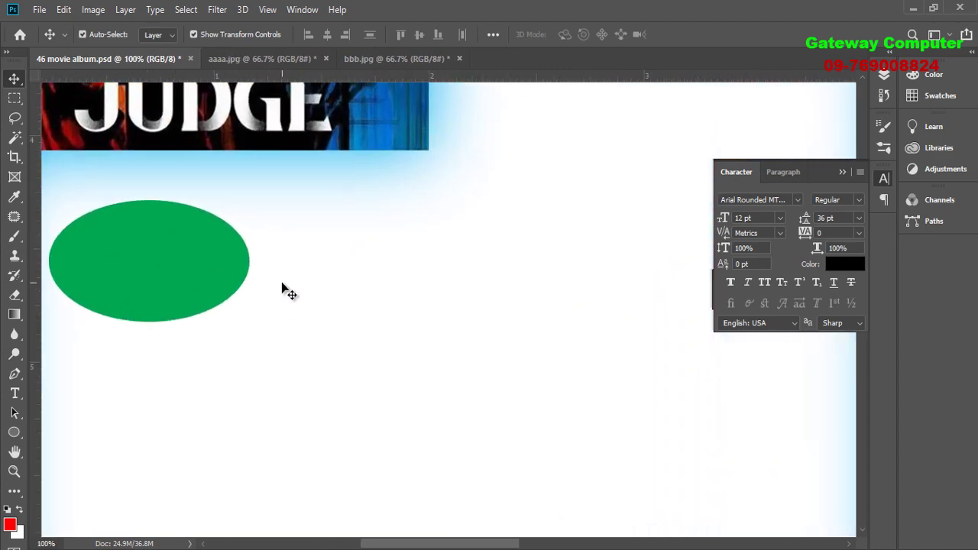
{"action": "mouse_move", "coordinate": [166, 266]}
{"action": "left_mouse_down"}
{"action": "mouse_move", "coordinate": [263, 285]}
{"action": "mouse_move", "coordinate": [260, 298]}
{"action": "left_mouse_up"}
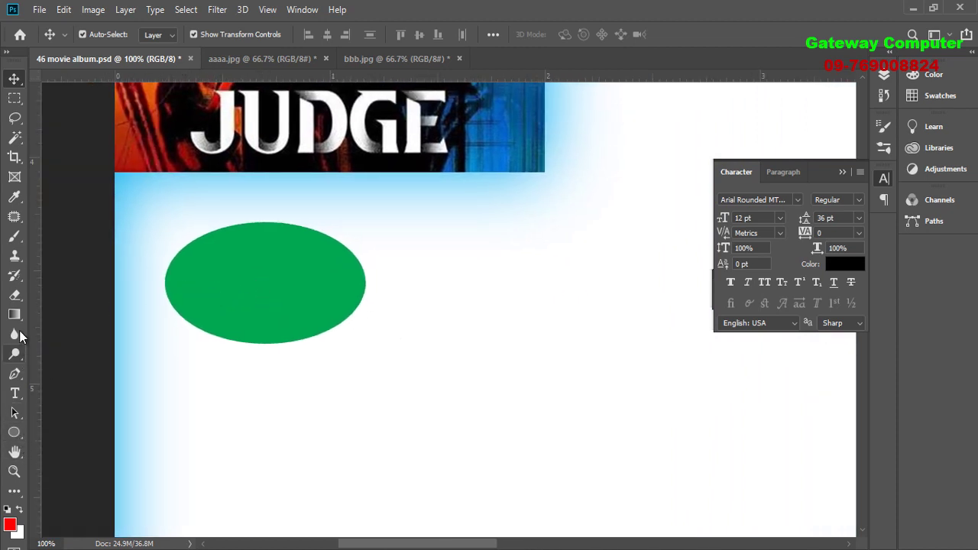
Place a new Lorem Ipsum text box over the green oval in Arial Black
{"action": "left_click", "coordinate": [15, 395]}
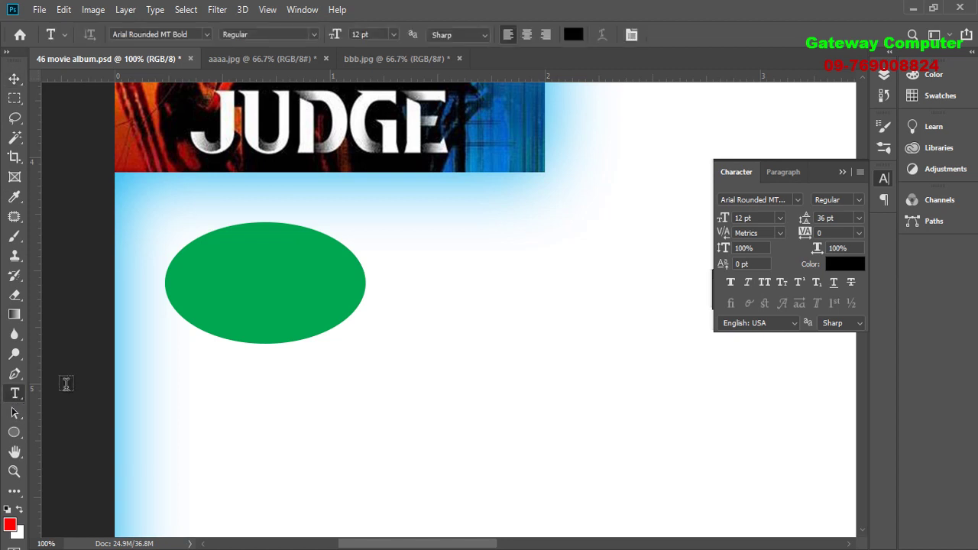
{"action": "left_click", "coordinate": [263, 284]}
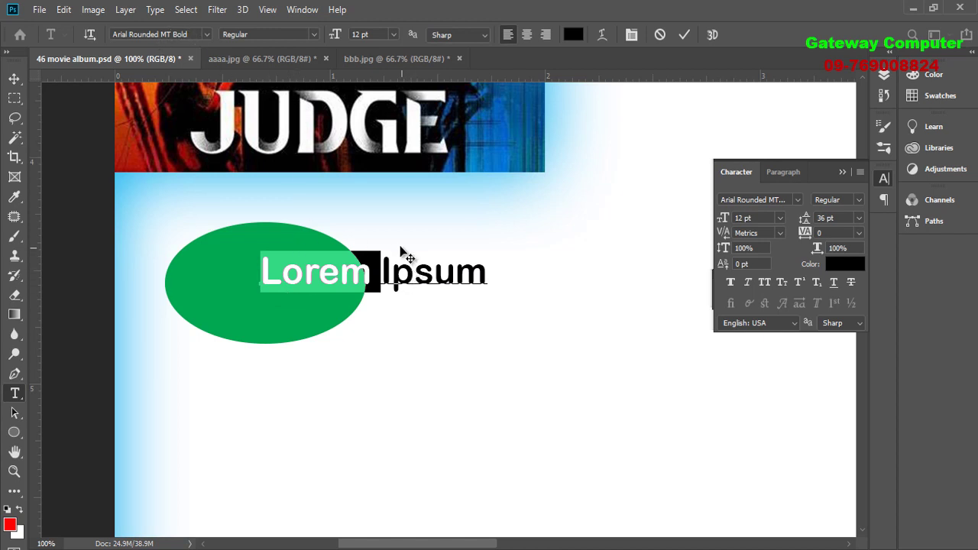
{"action": "left_click", "coordinate": [206, 34]}
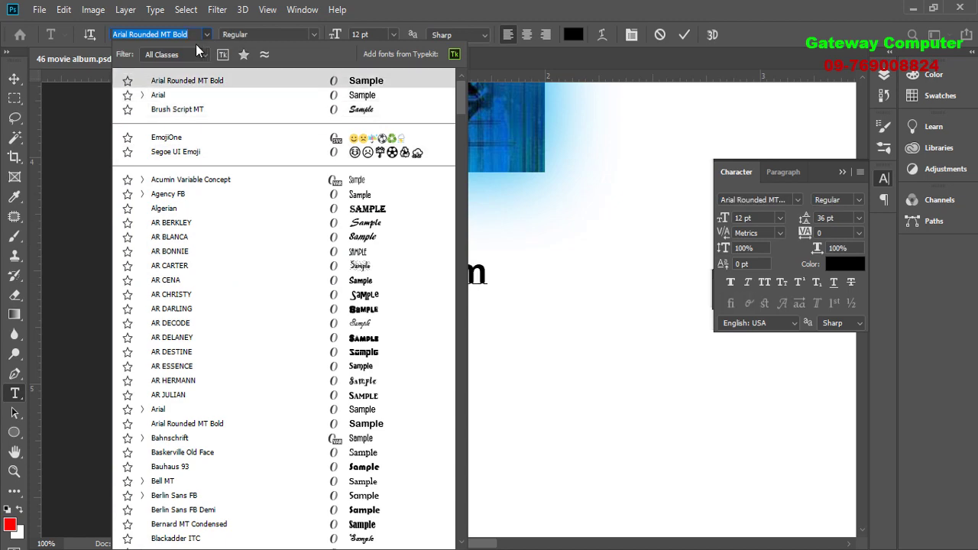
{"action": "type", "text": "arial"}
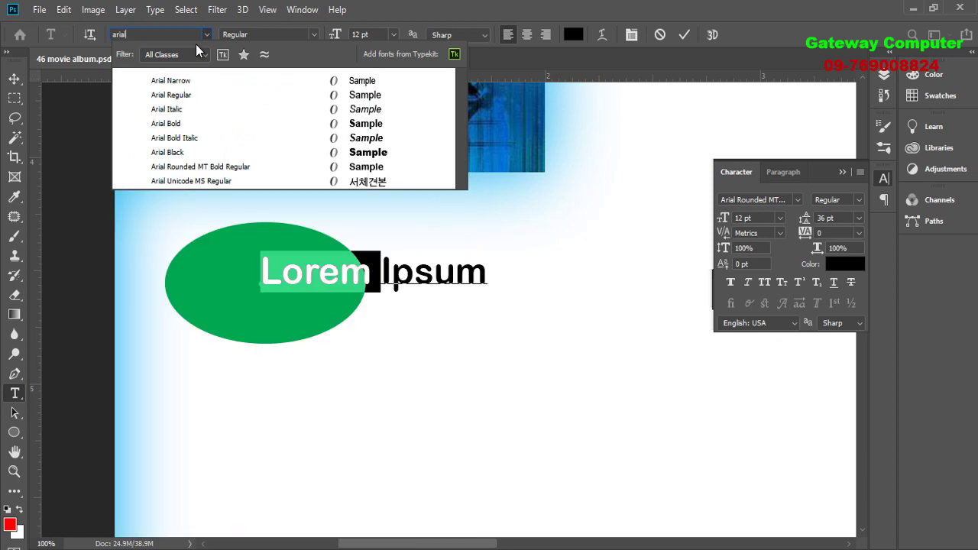
{"action": "left_click", "coordinate": [370, 152]}
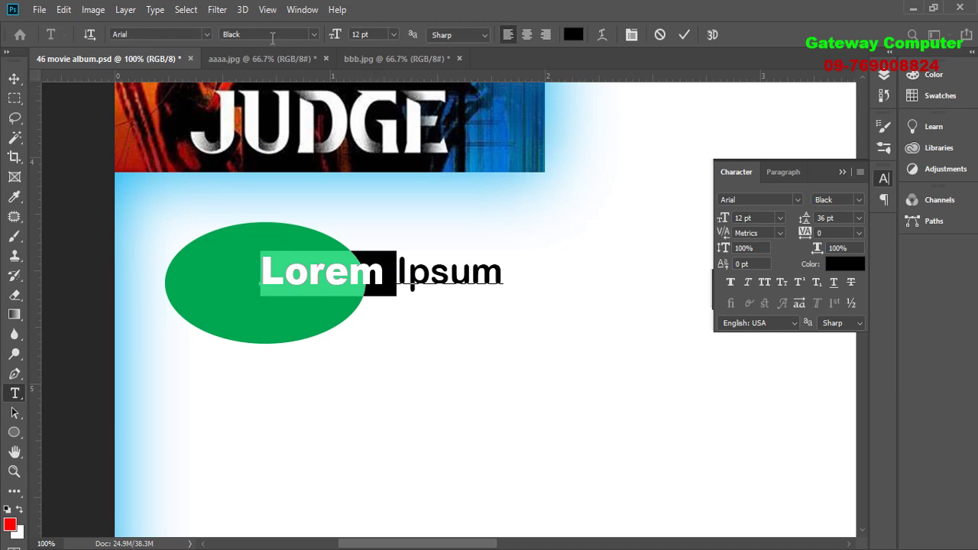
Apply Arial Black to the whole Lorem Ipsum line and centre-align it
{"action": "triple_click", "coordinate": [340, 274]}
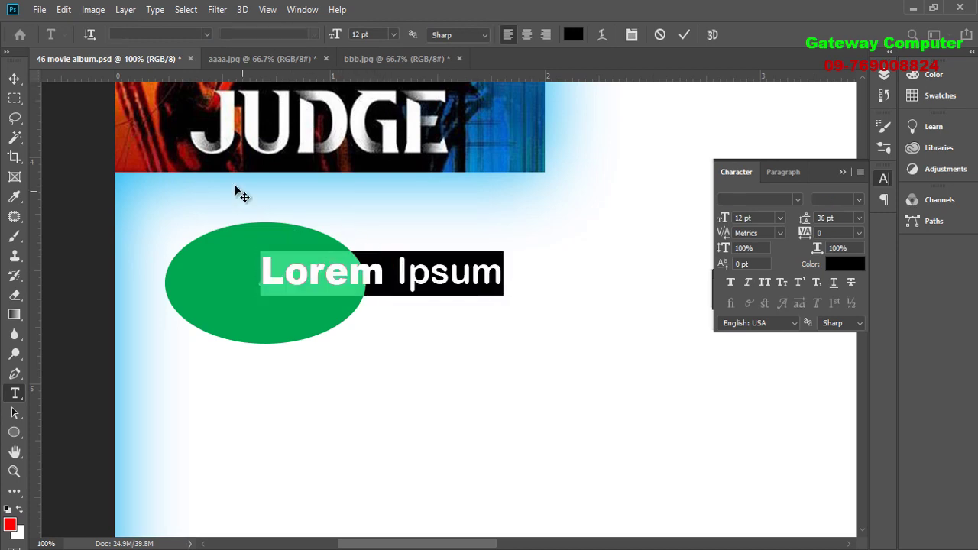
{"action": "type", "text": "arial"}
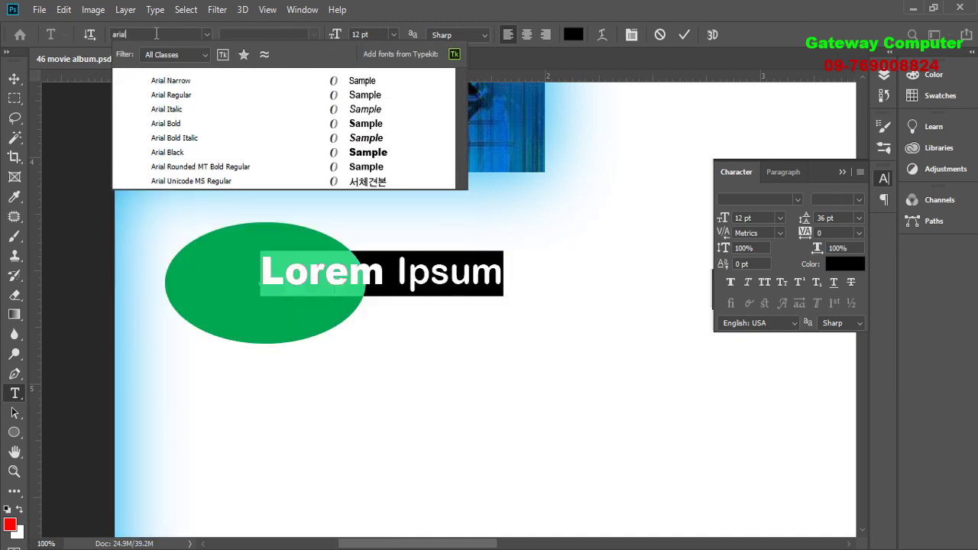
{"action": "left_click", "coordinate": [354, 149]}
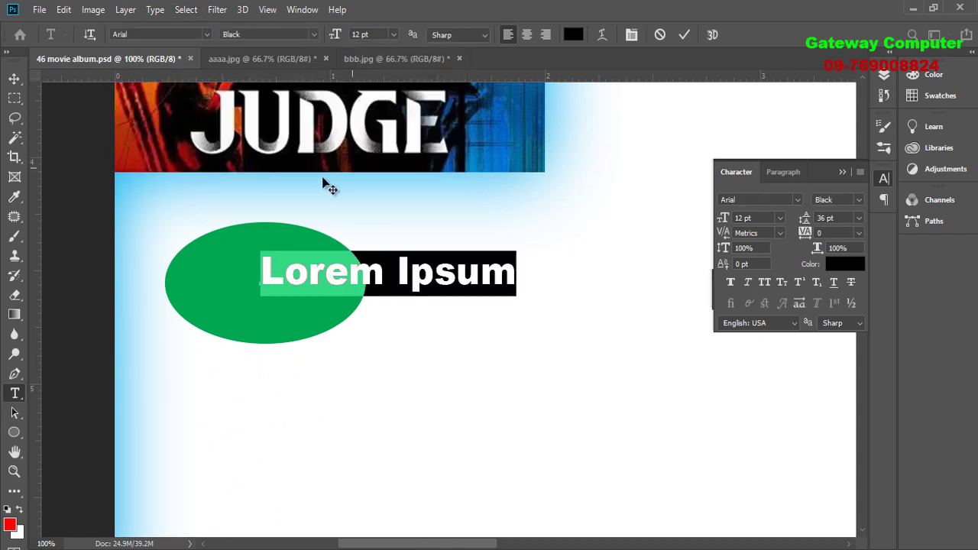
{"action": "left_click", "coordinate": [527, 34]}
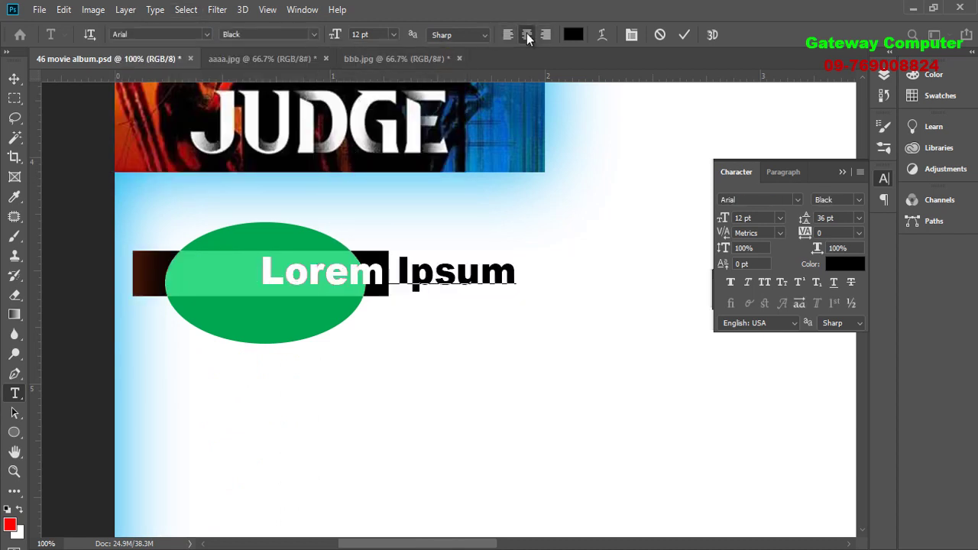
{"action": "left_click", "coordinate": [574, 35]}
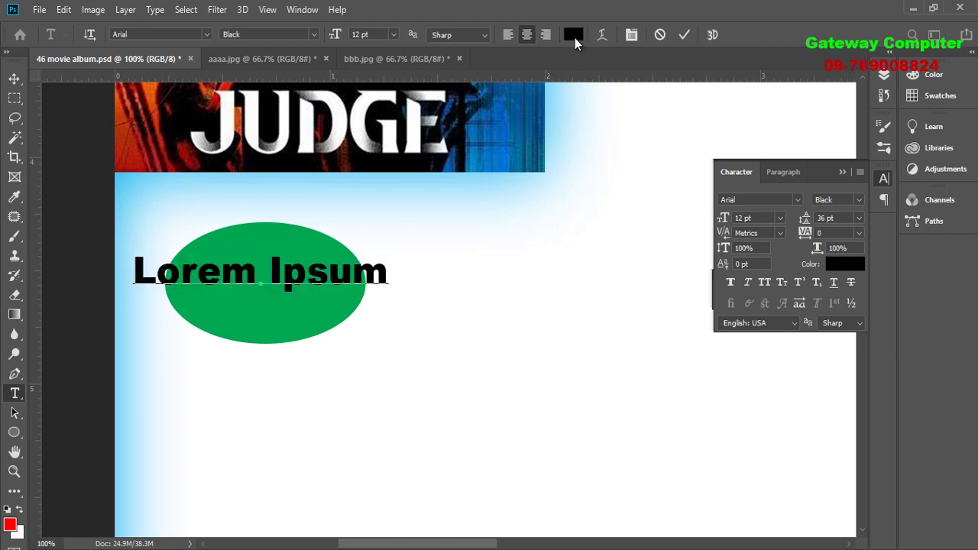
Replace the placeholder with the number 100 in white at 18 pt
{"action": "left_click", "coordinate": [763, 231]}
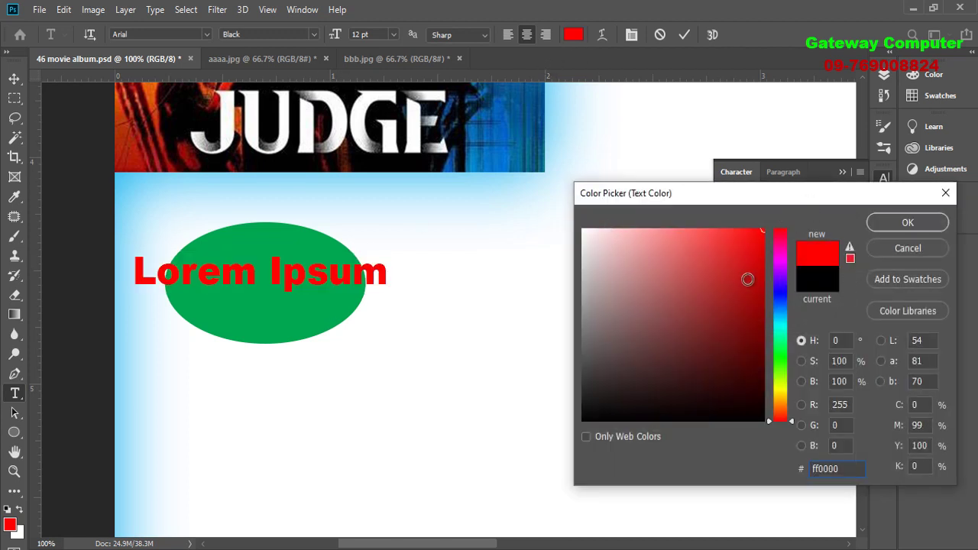
{"action": "left_click_drag", "start_coordinate": [707, 323], "coordinate": [548, 195]}
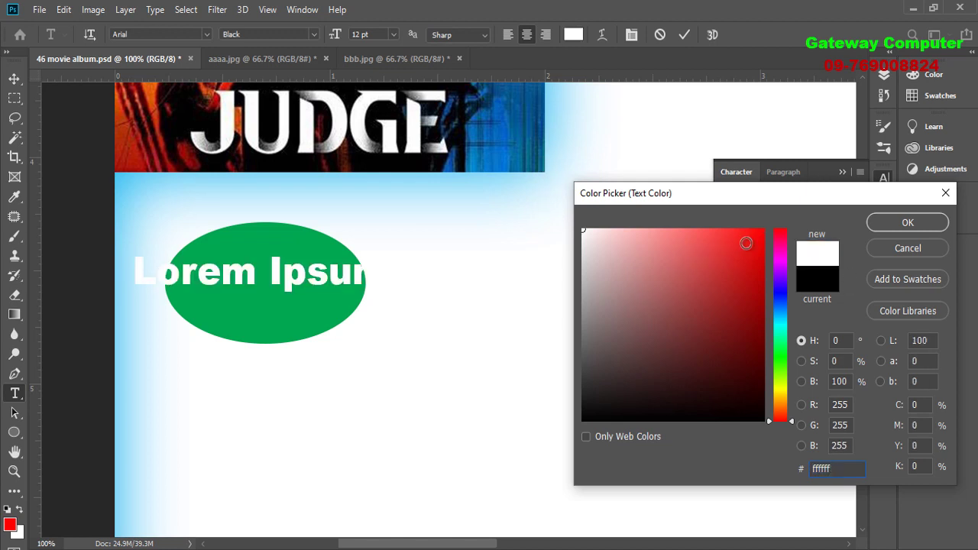
{"action": "left_click", "coordinate": [906, 223]}
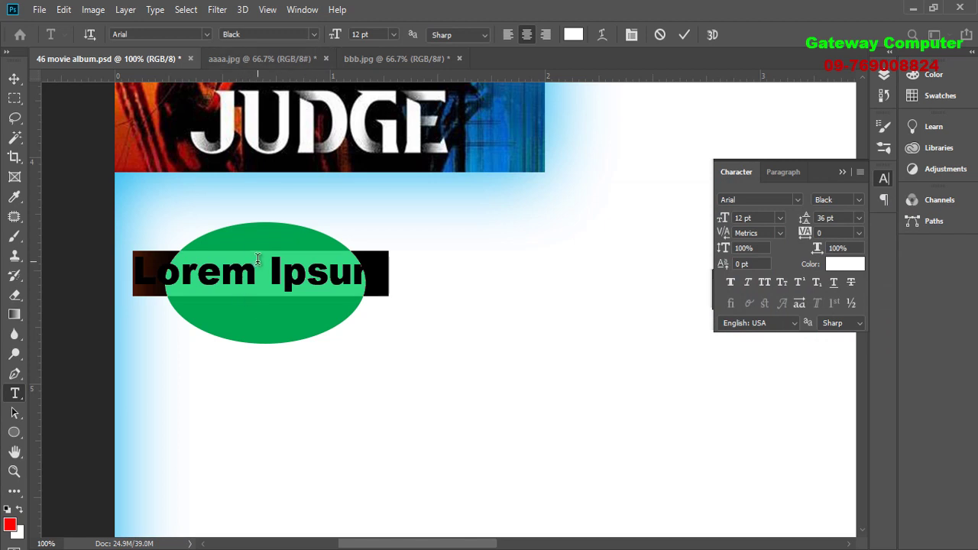
{"action": "type", "text": "100"}
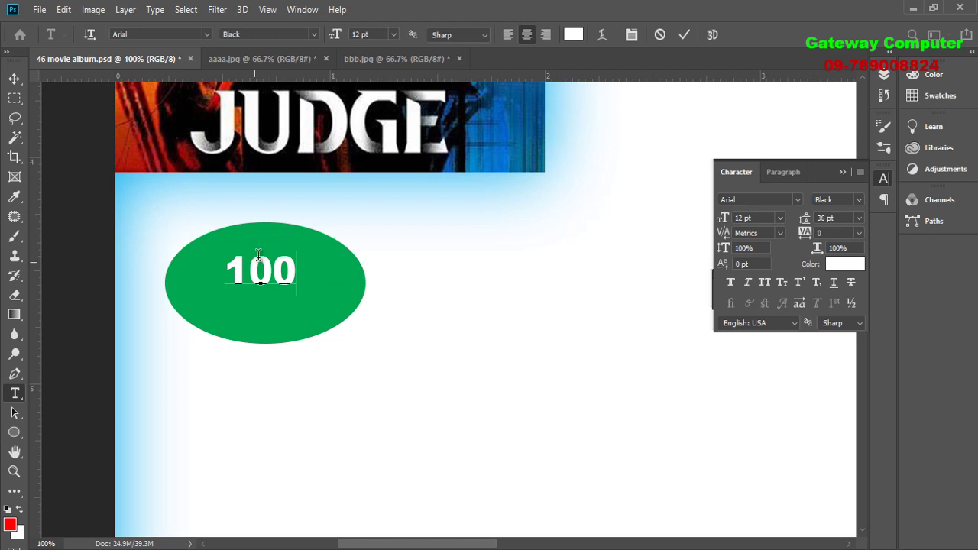
{"action": "key", "text": "ctrl+a"}
{"action": "left_click", "coordinate": [394, 35]}
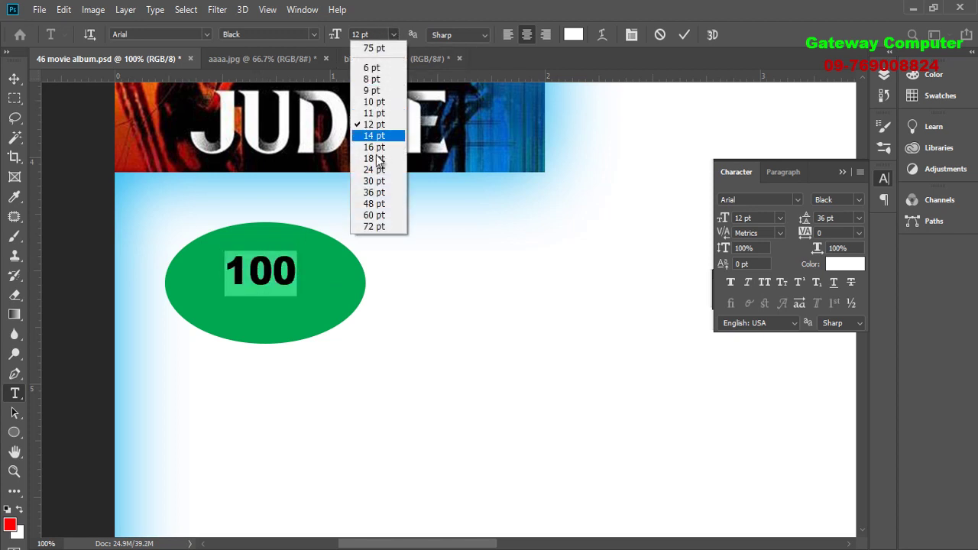
{"action": "left_click", "coordinate": [376, 158]}
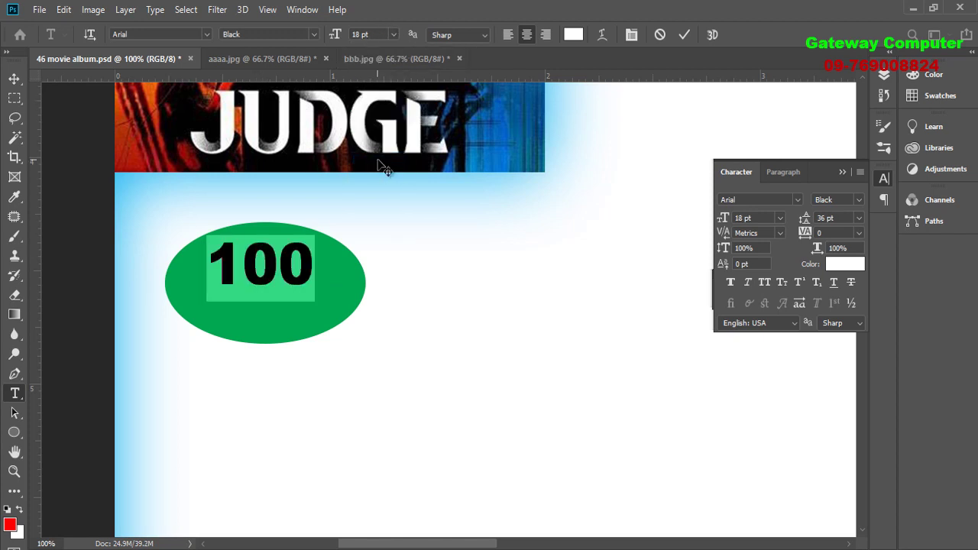
Nudge the 100 lower inside the green oval and zoom to 50% to check the badge
{"action": "left_click", "coordinate": [15, 79]}
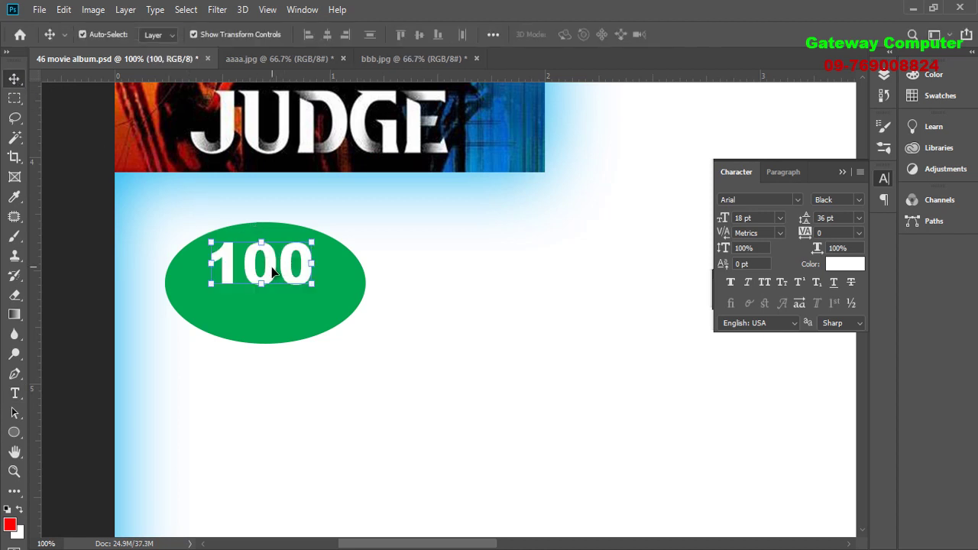
{"action": "left_click_drag", "start_coordinate": [273, 273], "coordinate": [273, 284]}
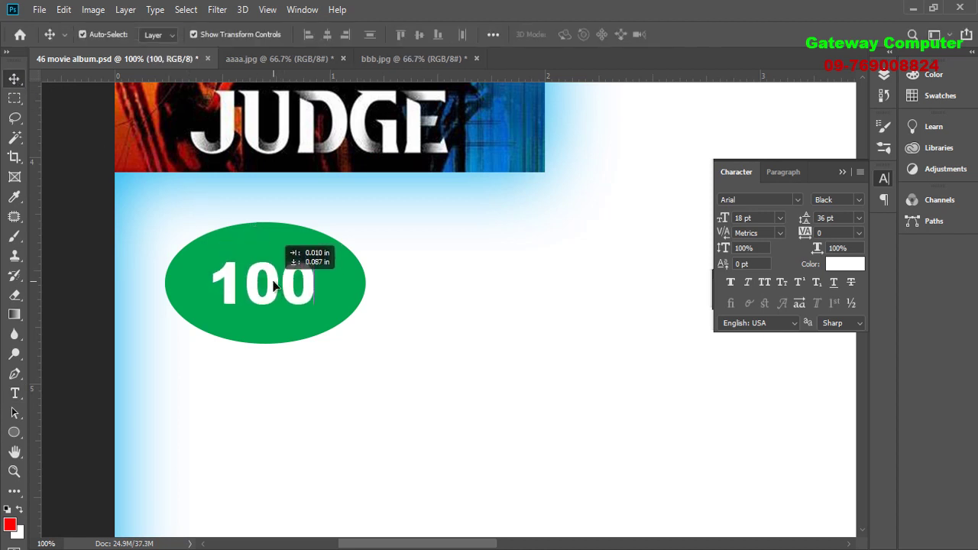
{"action": "key", "text": "ctrl+minus"}
{"action": "key", "text": "ctrl+minus"}
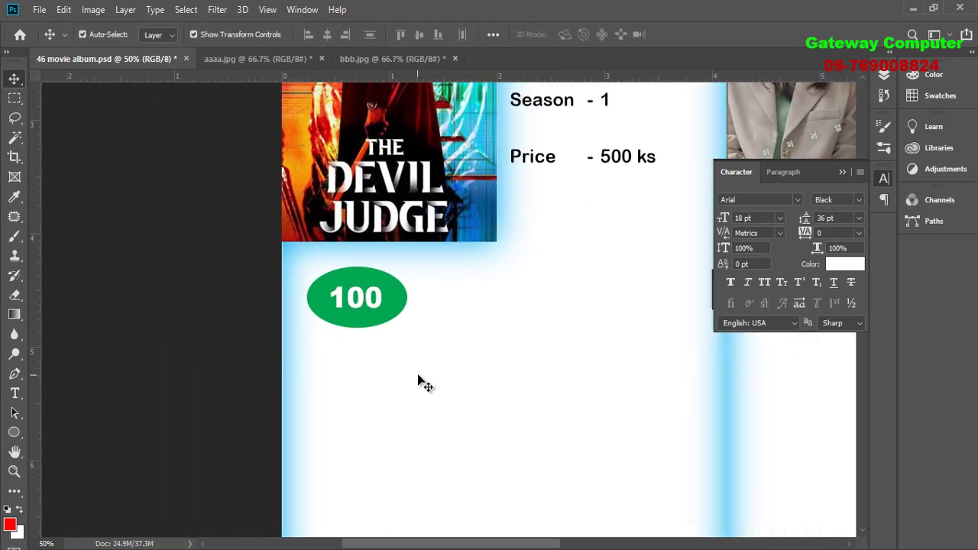
{"action": "key", "text": "ctrl+minus"}
{"action": "key", "text": "ctrl+minus"}
{"action": "key", "text": "ctrl+minus"}
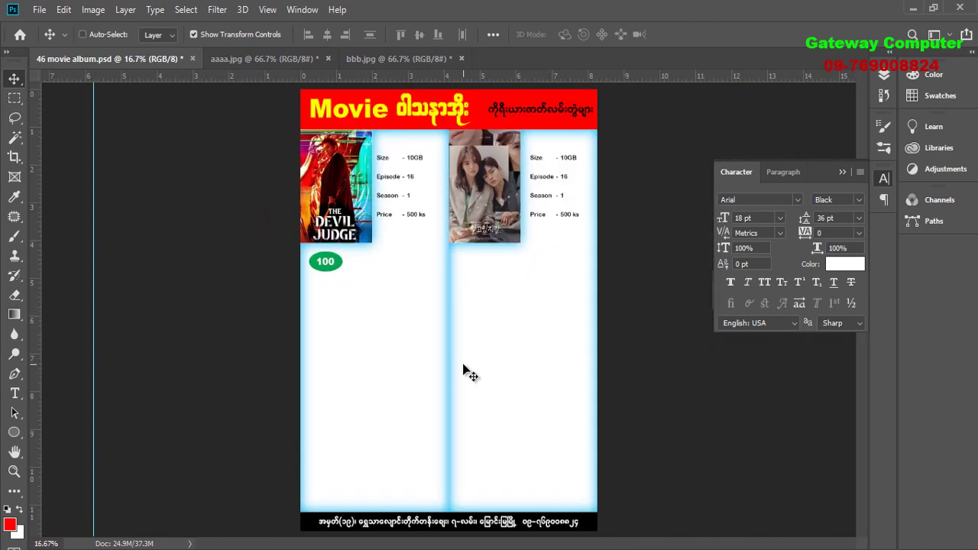
{"action": "key", "text": "ctrl+plus"}
{"action": "key", "text": "ctrl+plus"}
{"action": "key", "text": "ctrl+plus"}
{"action": "left_click_drag", "start_coordinate": [195, 221], "coordinate": [247, 275]}
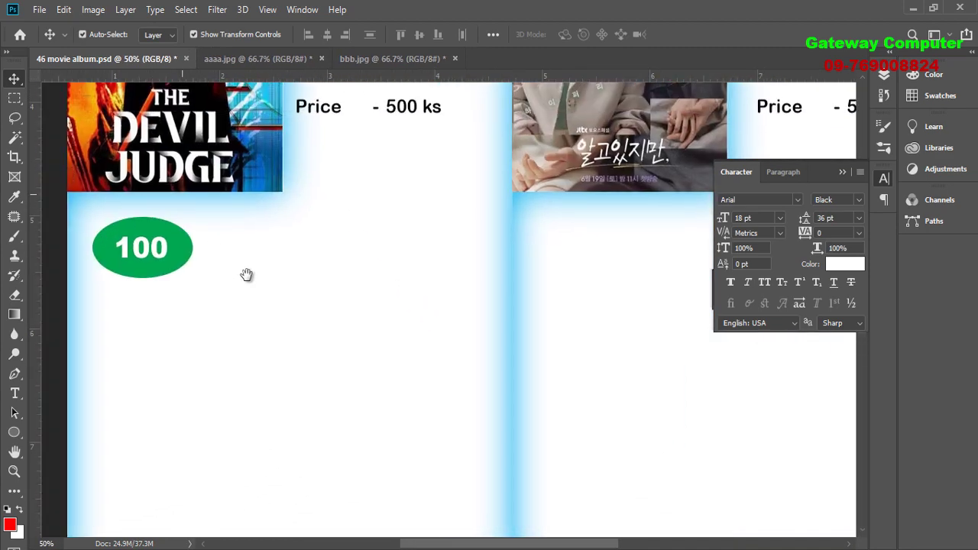
{"action": "double_click", "coordinate": [157, 243]}
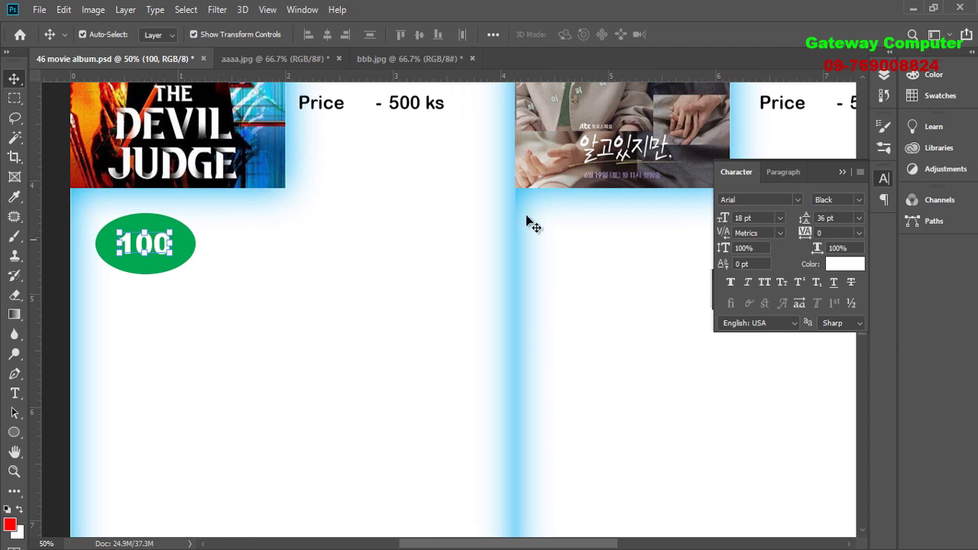
Show the Layers panel and select the 100 text and green oval layers
{"action": "left_click", "coordinate": [842, 171]}
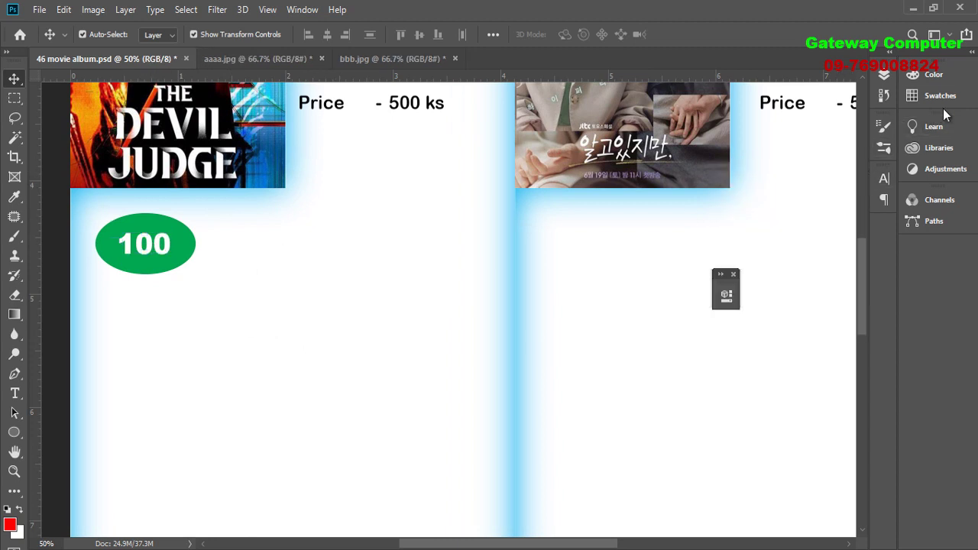
{"action": "left_click", "coordinate": [303, 9]}
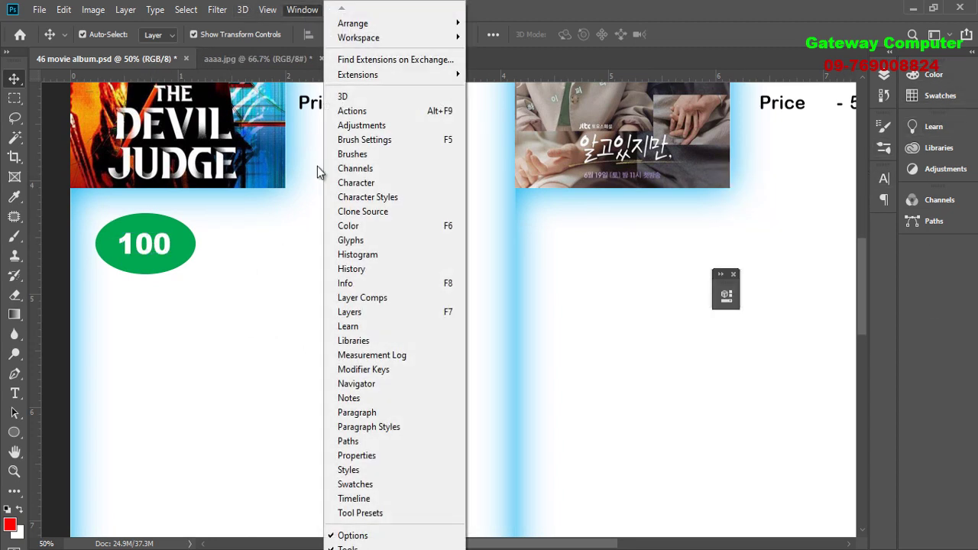
{"action": "left_click", "coordinate": [373, 312]}
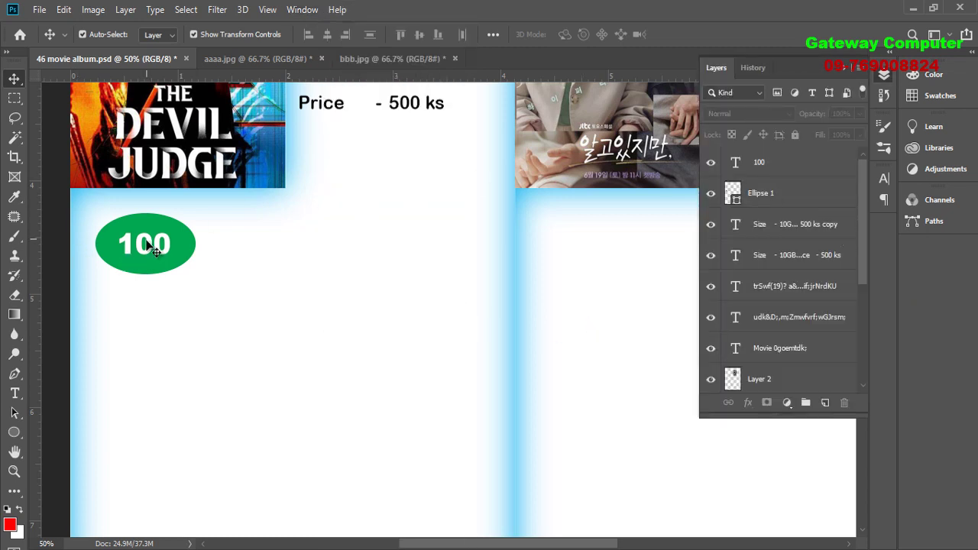
{"action": "left_click", "coordinate": [149, 246]}
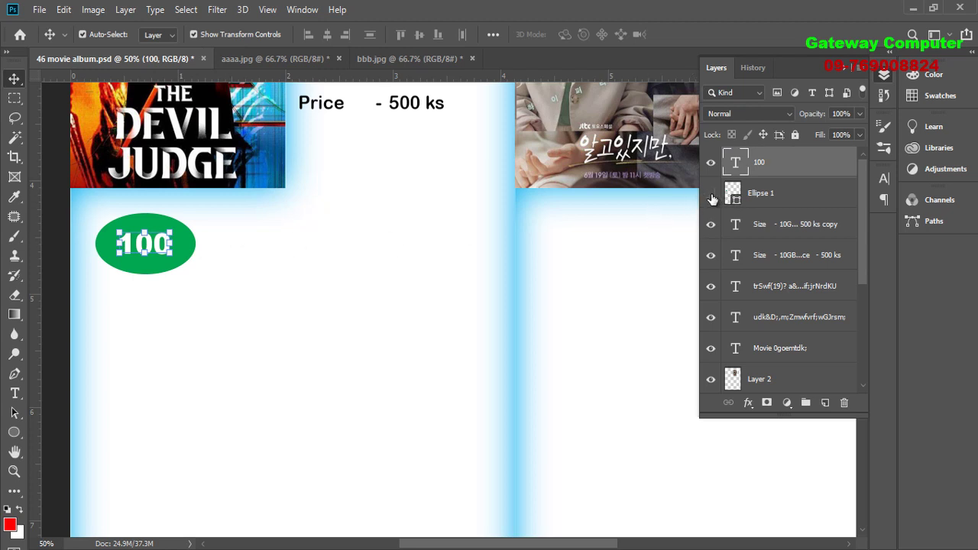
{"action": "left_click", "coordinate": [712, 195]}
{"action": "left_click", "coordinate": [712, 195]}
{"action": "left_click", "coordinate": [712, 195]}
{"action": "left_click", "coordinate": [779, 196]}
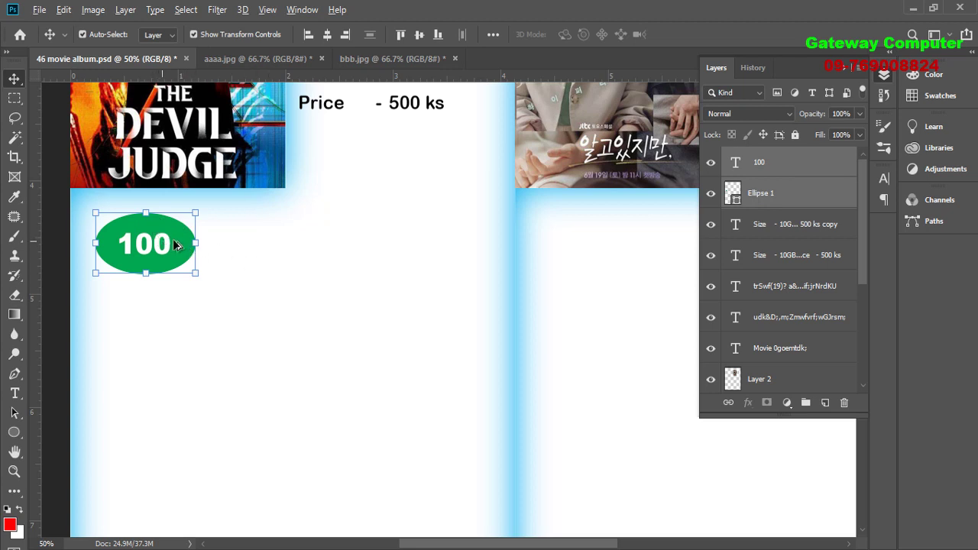
Alt-drag a copy of the green 100 badge to below the second poster
{"action": "left_click_drag", "start_coordinate": [175, 244], "coordinate": [611, 296]}
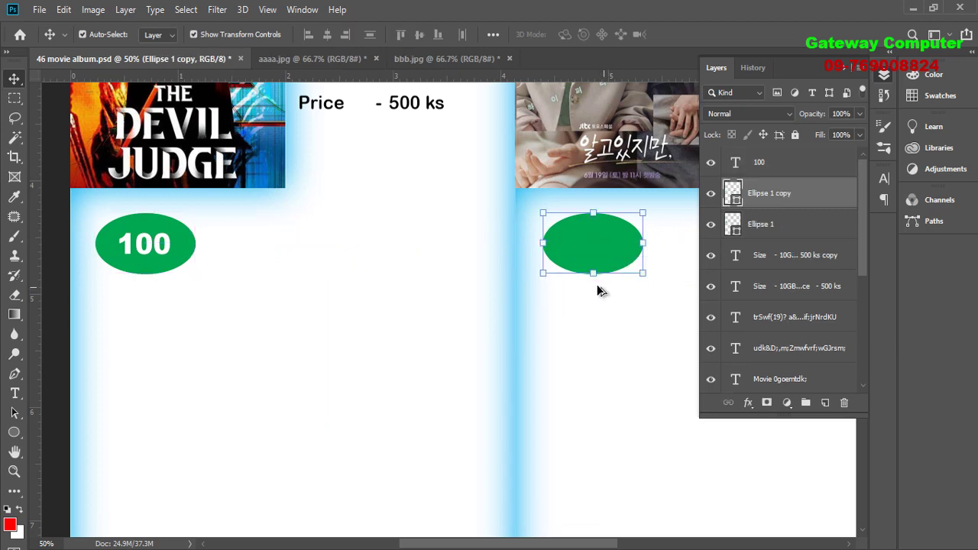
{"action": "key", "text": "ctrl+z"}
{"action": "left_click", "coordinate": [791, 200], "text": "ctrl"}
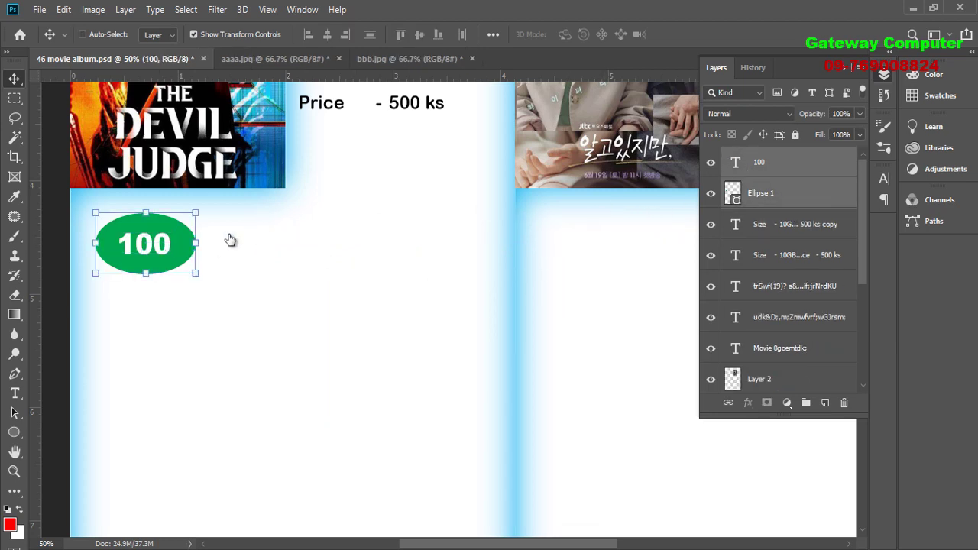
{"action": "double_click", "coordinate": [810, 193]}
{"action": "left_click", "coordinate": [873, 179]}
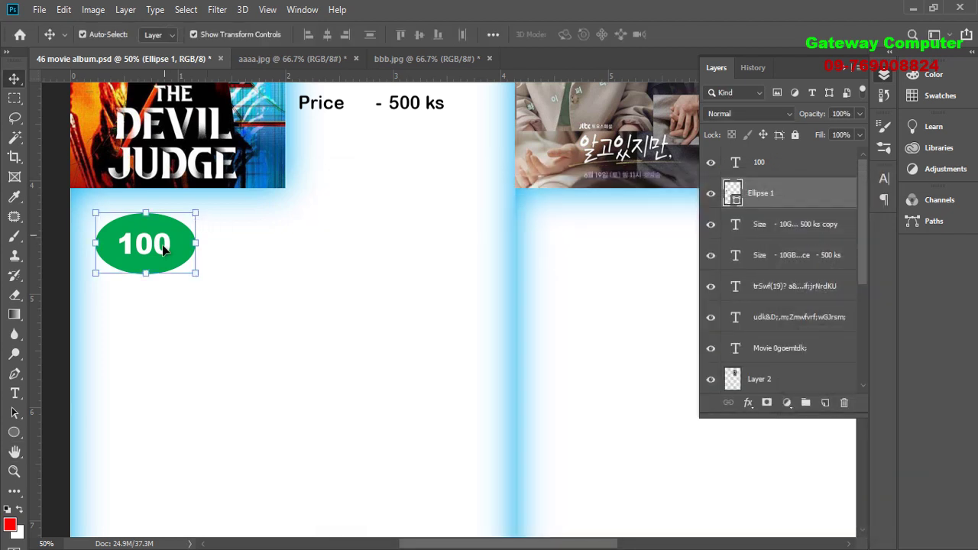
{"action": "left_click", "coordinate": [762, 163], "text": "ctrl"}
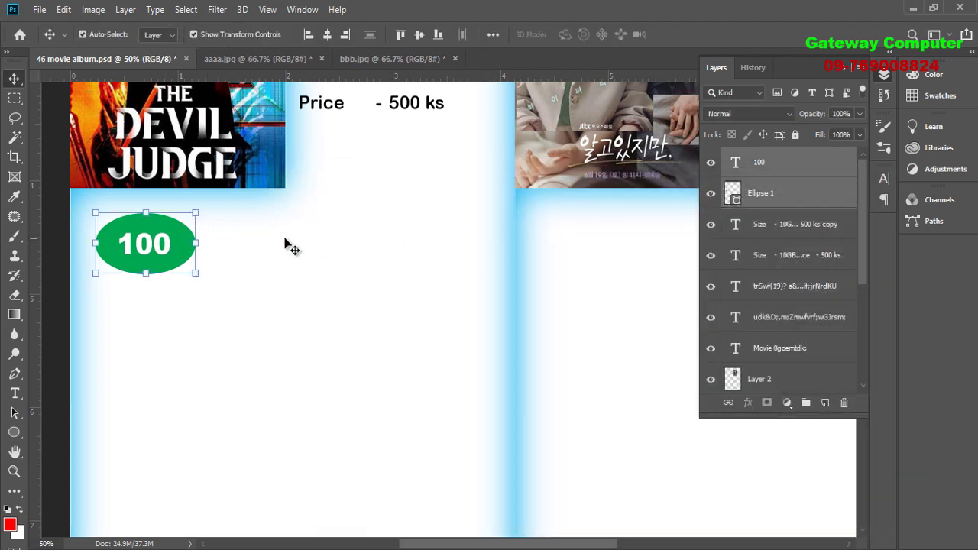
{"action": "left_click_drag", "start_coordinate": [172, 244], "coordinate": [612, 262]}
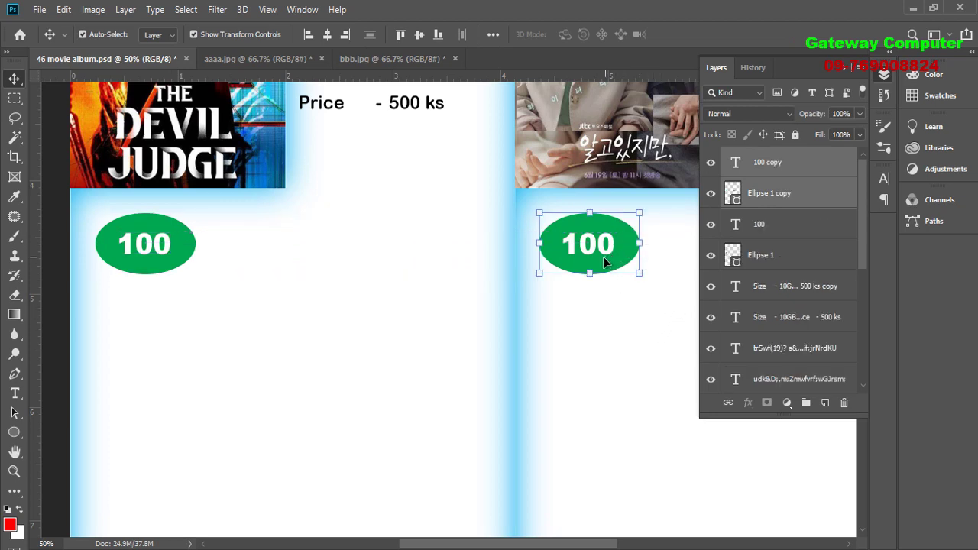
Change the copied badge's number from 100 to 101
{"action": "scroll", "coordinate": [603, 256], "scroll_direction": "down", "scroll_amount": 3}
{"action": "scroll", "coordinate": [596, 277], "scroll_direction": "up", "scroll_amount": 1}
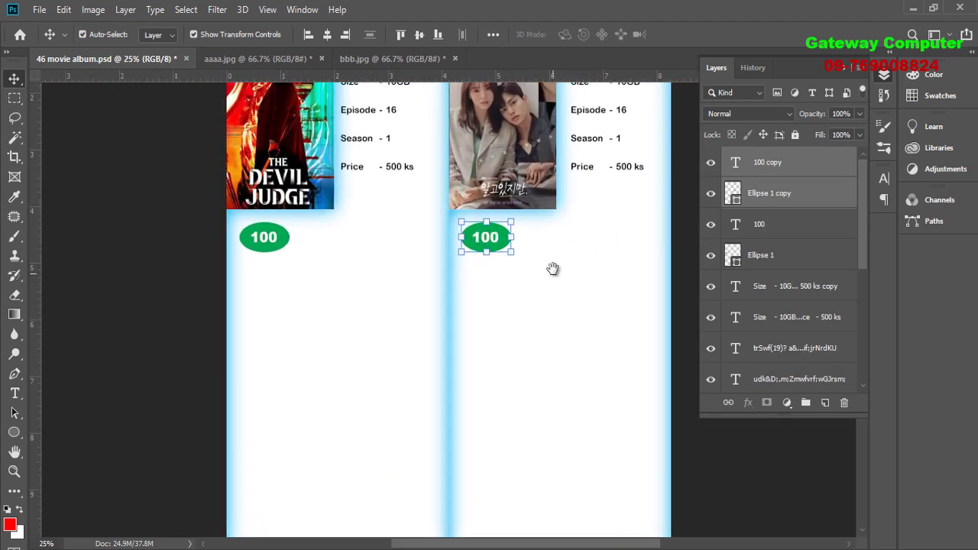
{"action": "left_click_drag", "start_coordinate": [553, 269], "coordinate": [458, 321]}
{"action": "scroll", "coordinate": [496, 296], "scroll_direction": "up", "scroll_amount": 1}
{"action": "scroll", "coordinate": [489, 275], "scroll_direction": "up", "scroll_amount": 1}
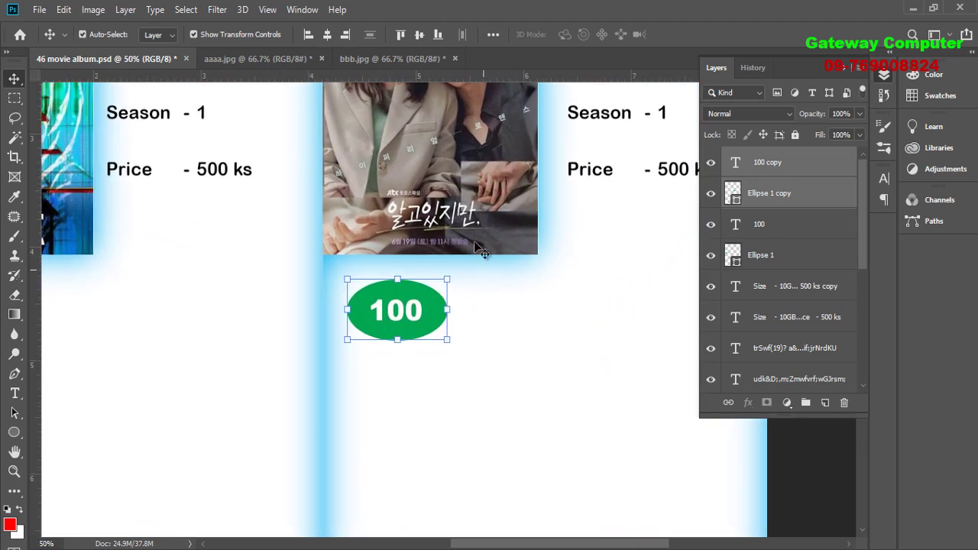
{"action": "left_click_drag", "start_coordinate": [468, 197], "coordinate": [441, 268]}
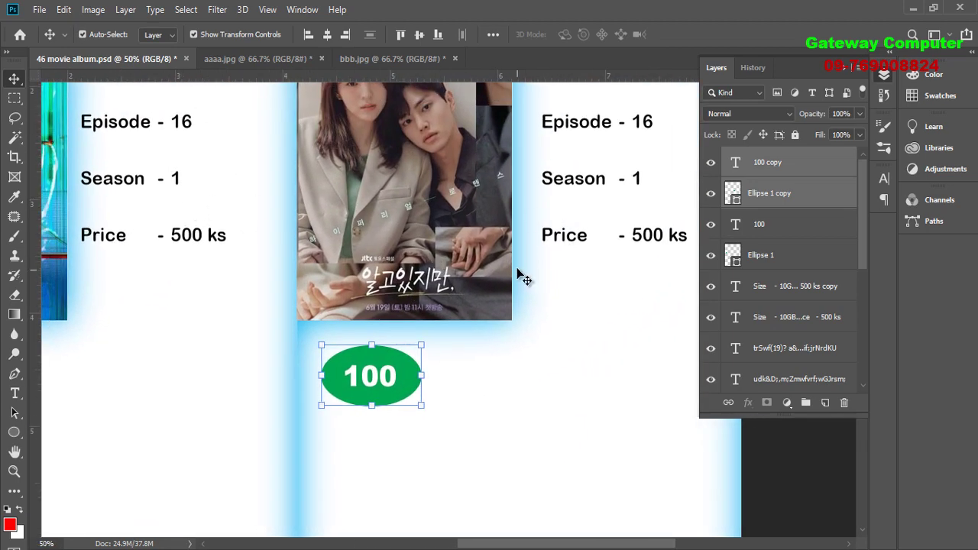
{"action": "left_click_drag", "start_coordinate": [497, 310], "coordinate": [520, 225]}
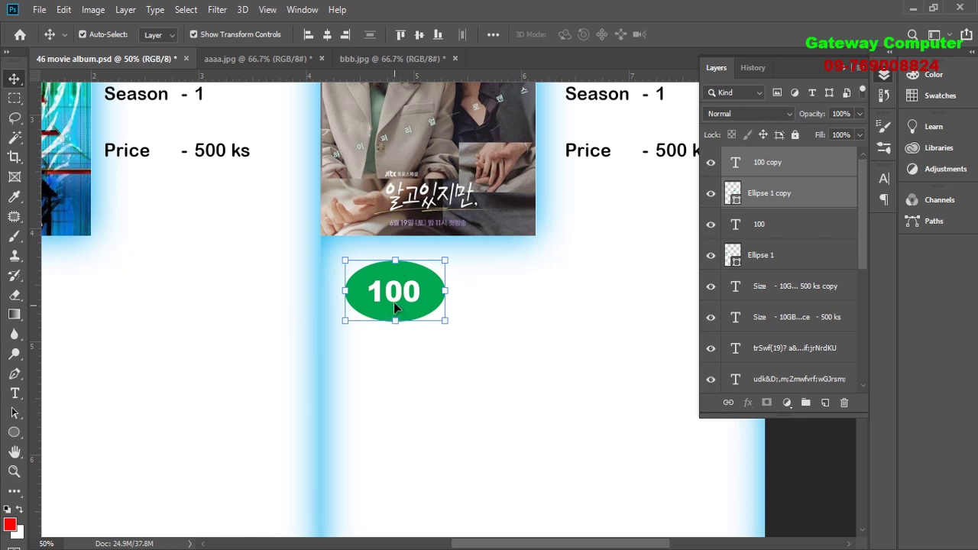
{"action": "key", "text": "t"}
{"action": "left_click", "coordinate": [428, 289]}
{"action": "key", "text": "shift+Left"}
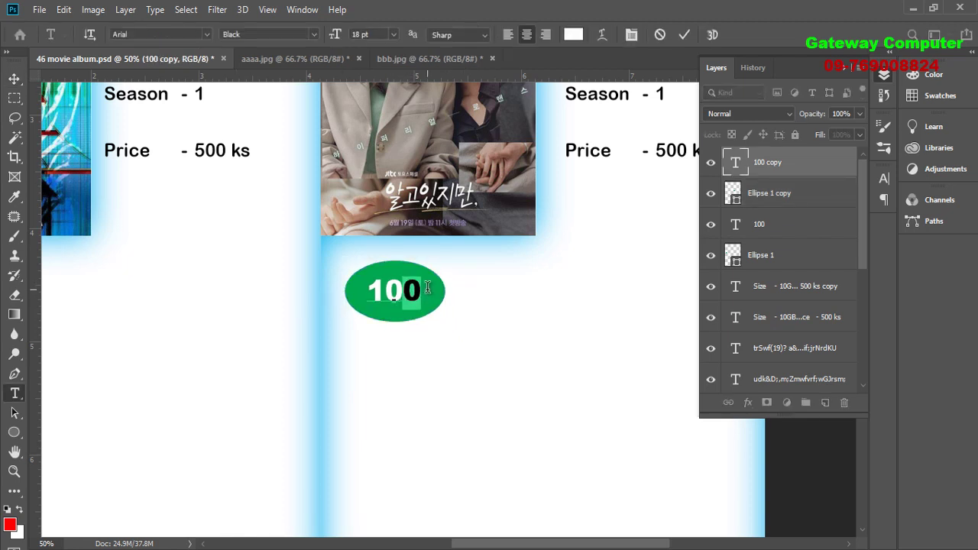
{"action": "type", "text": "1"}
{"action": "key", "text": "ctrl+Return"}
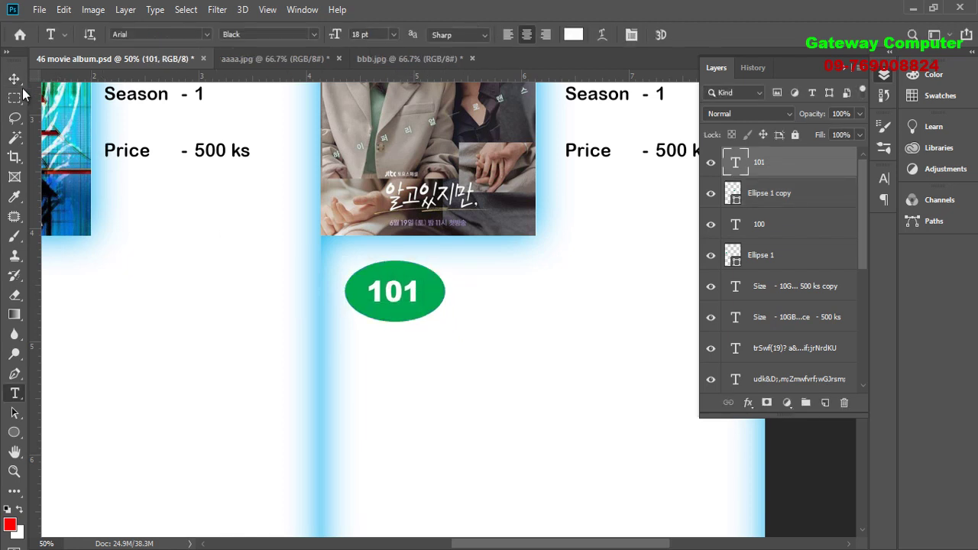
{"action": "left_click", "coordinate": [15, 77]}
{"action": "left_click_drag", "start_coordinate": [568, 136], "coordinate": [485, 351]}
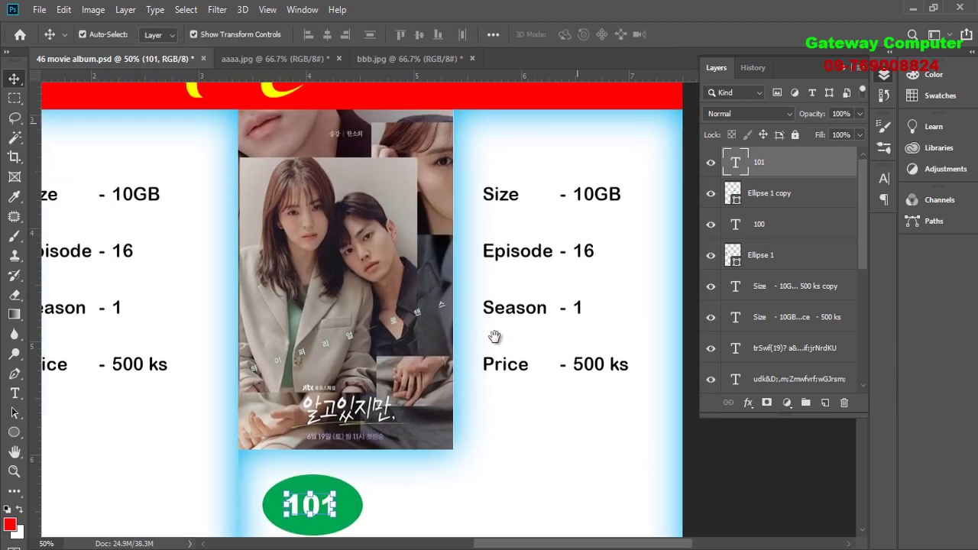
{"action": "left_click", "coordinate": [584, 198]}
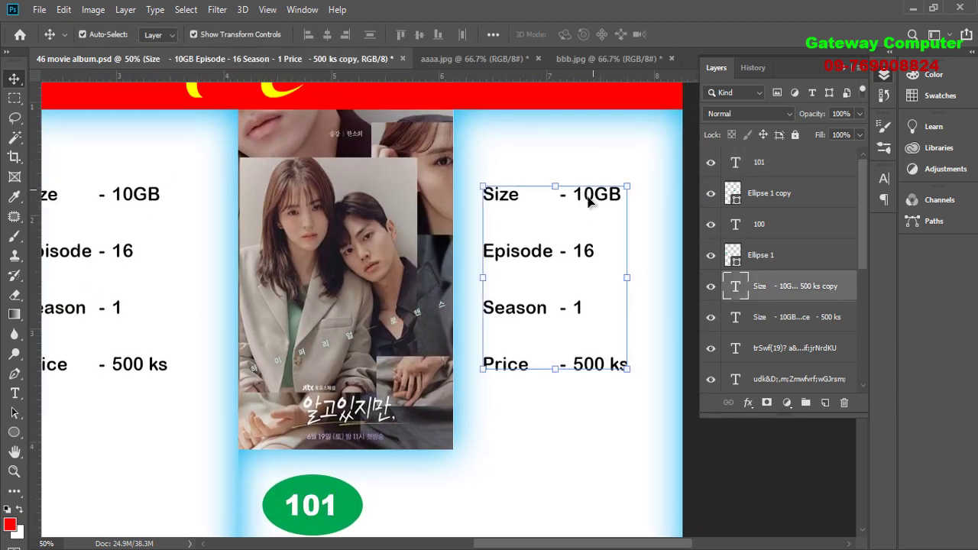
{"action": "key", "text": "ctrl+0"}
{"action": "left_click", "coordinate": [386, 346]}
{"action": "key", "text": "ctrl+plus"}
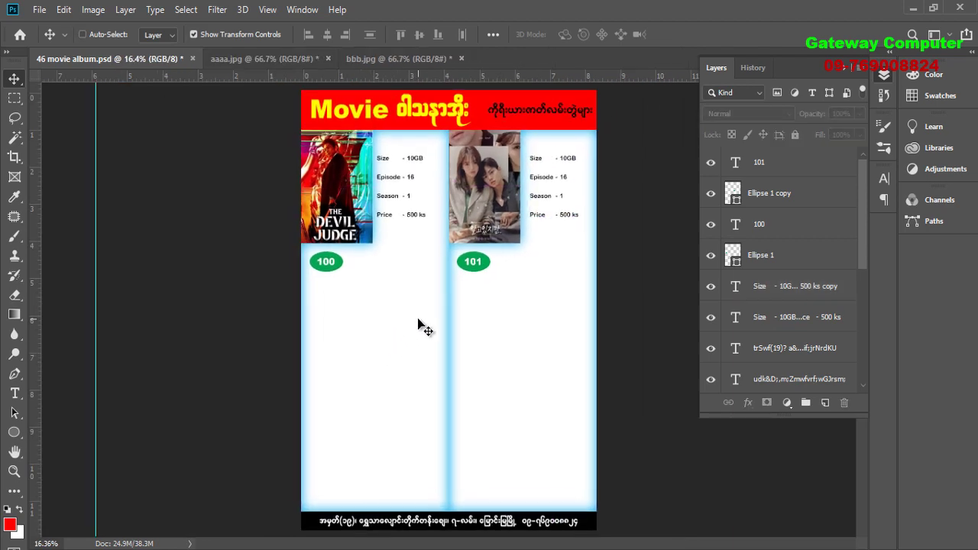
{"action": "key", "text": "ctrl+plus"}
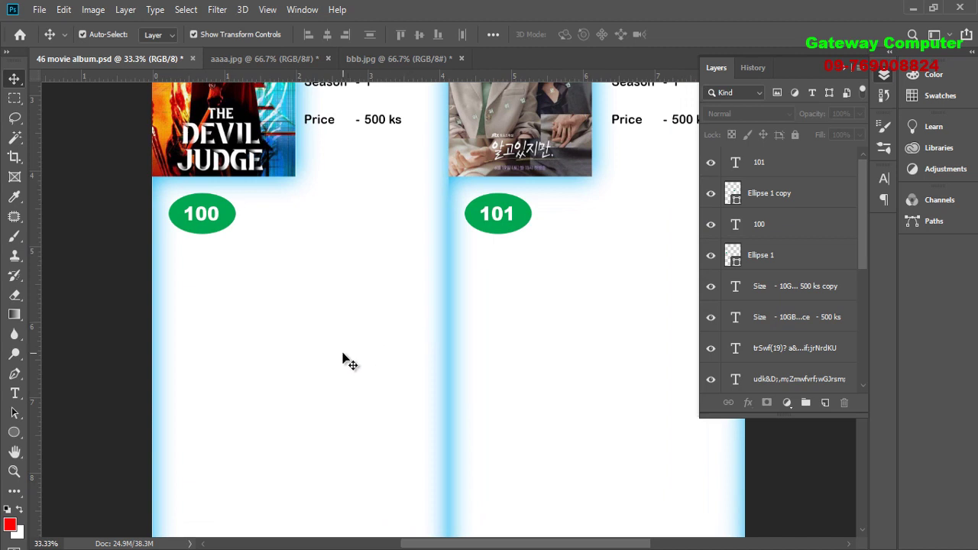
{"action": "left_click_drag", "start_coordinate": [298, 263], "coordinate": [283, 302]}
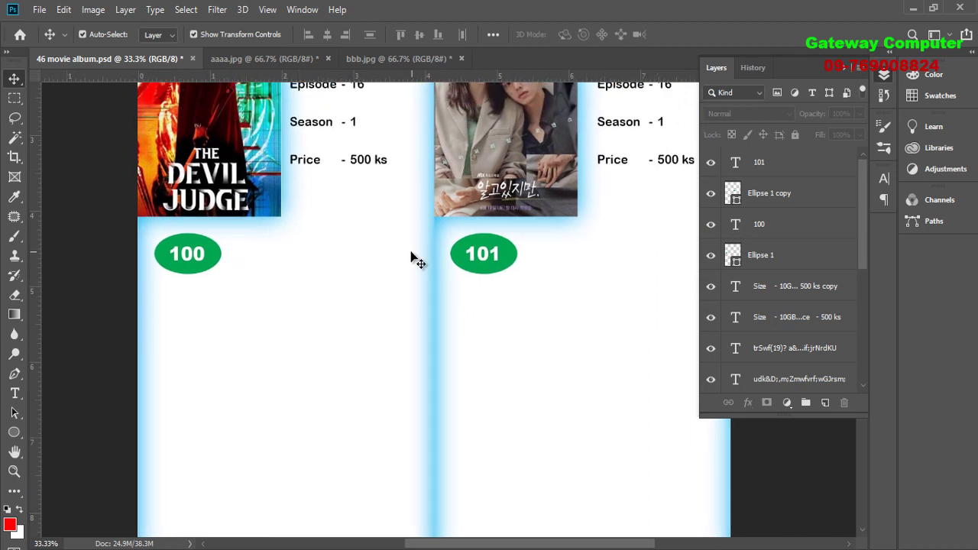
{"action": "key", "text": "ctrl+plus"}
{"action": "key", "text": "ctrl+plus"}
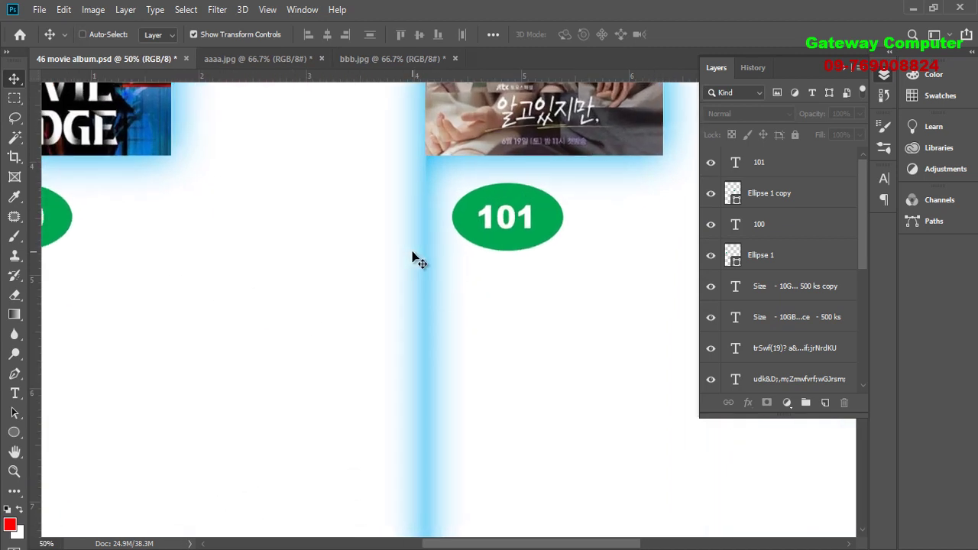
{"action": "mouse_move", "coordinate": [266, 276]}
{"action": "left_mouse_down"}
{"action": "mouse_move", "coordinate": [450, 339]}
{"action": "mouse_move", "coordinate": [438, 347]}
{"action": "left_mouse_up"}
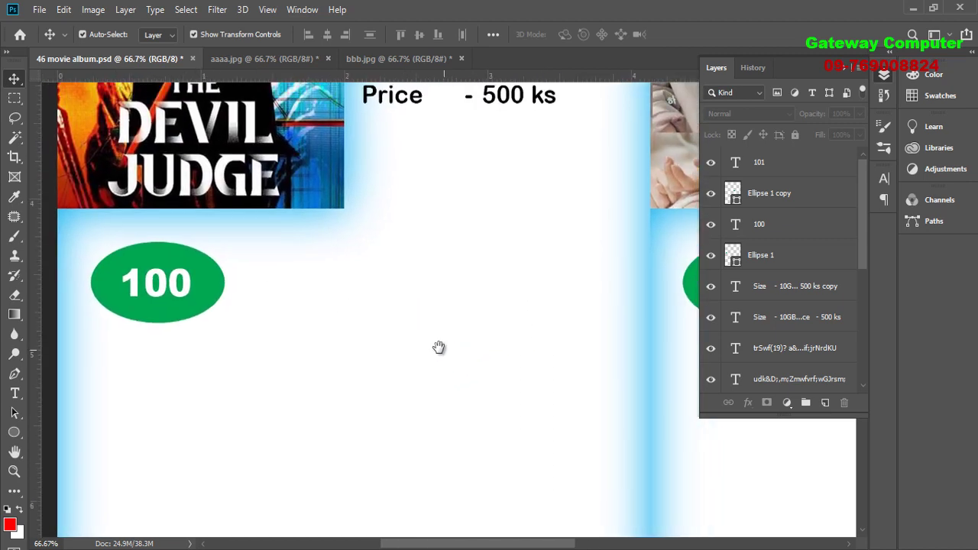
{"action": "left_click_drag", "start_coordinate": [284, 213], "coordinate": [275, 289]}
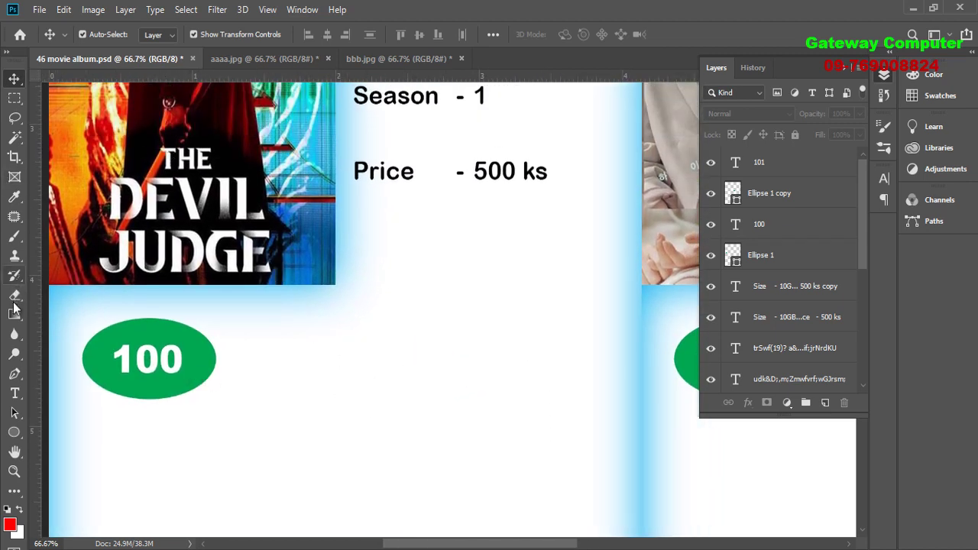
Start a left-aligned Arial Black text line in blue 0000ff beside the 100 badge
{"action": "left_click", "coordinate": [14, 394]}
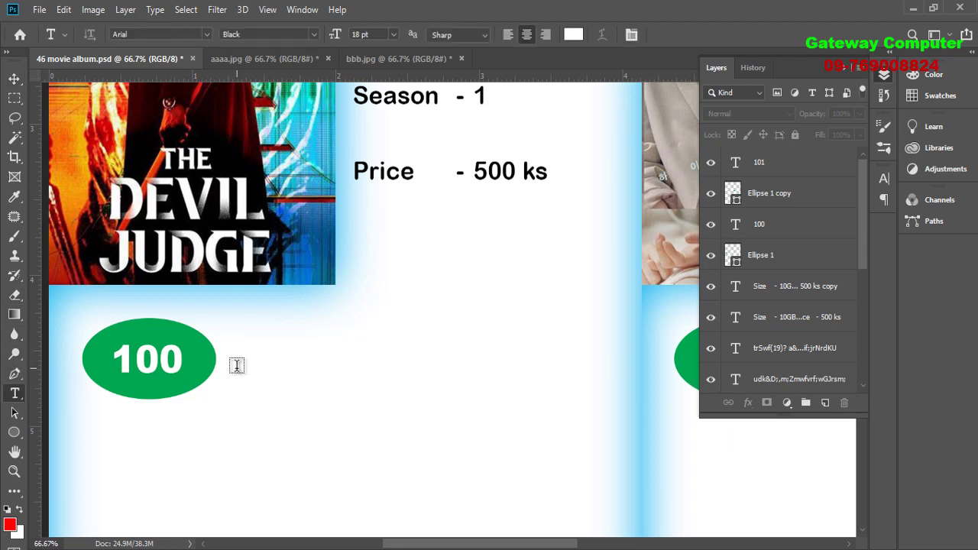
{"action": "left_click", "coordinate": [230, 363]}
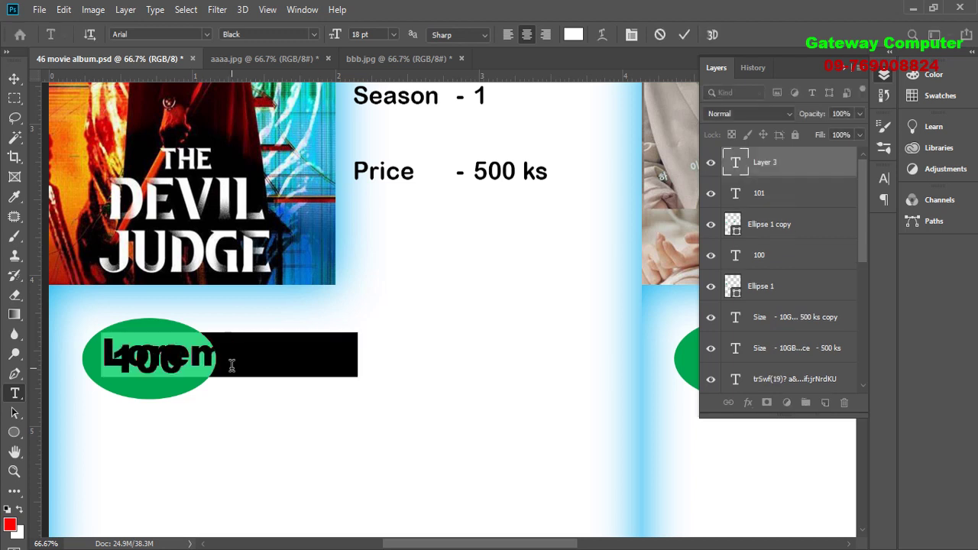
{"action": "left_click", "coordinate": [507, 35]}
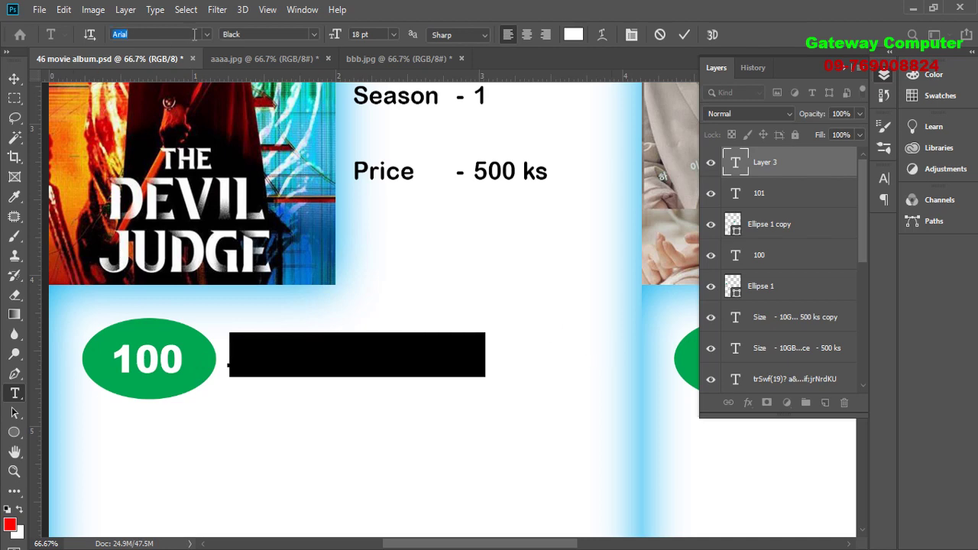
{"action": "type", "text": "arial"}
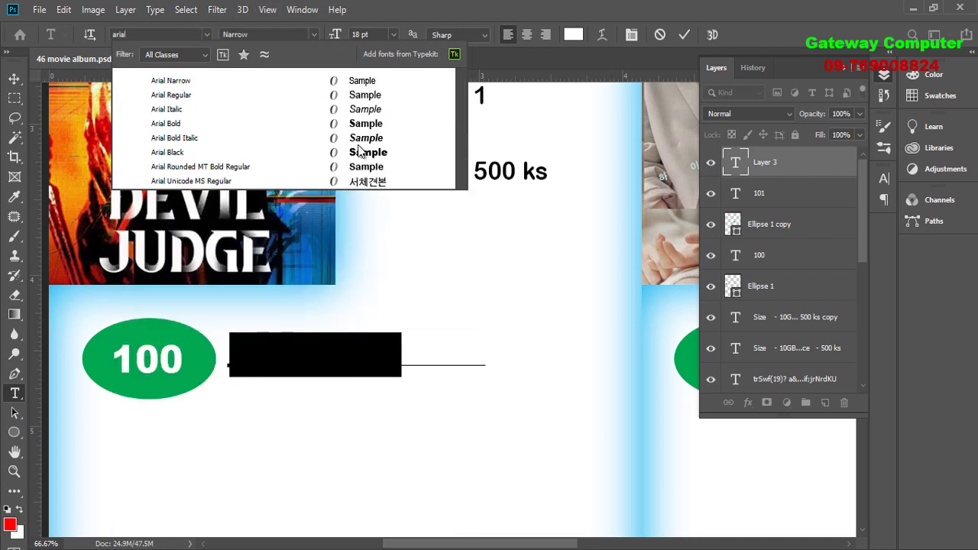
{"action": "left_click", "coordinate": [370, 153]}
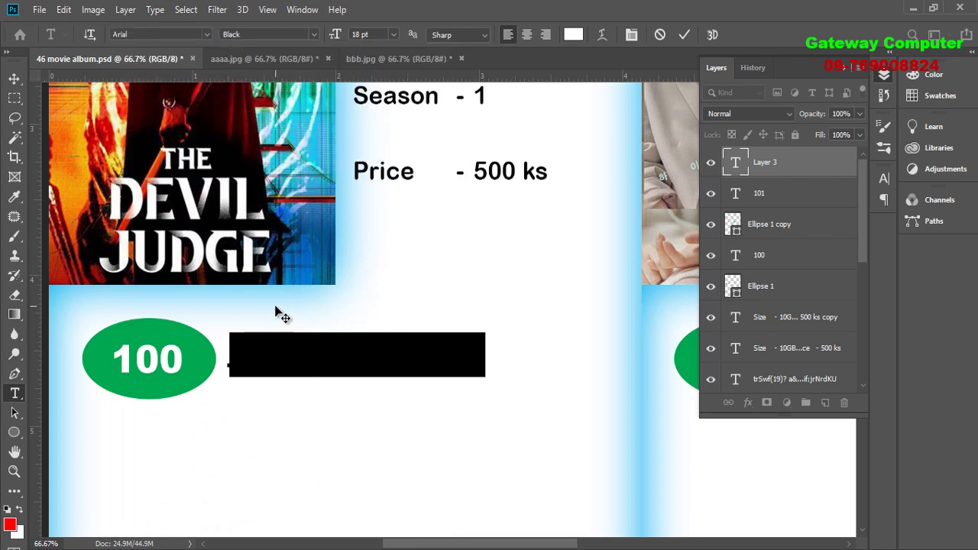
{"action": "left_click", "coordinate": [573, 35]}
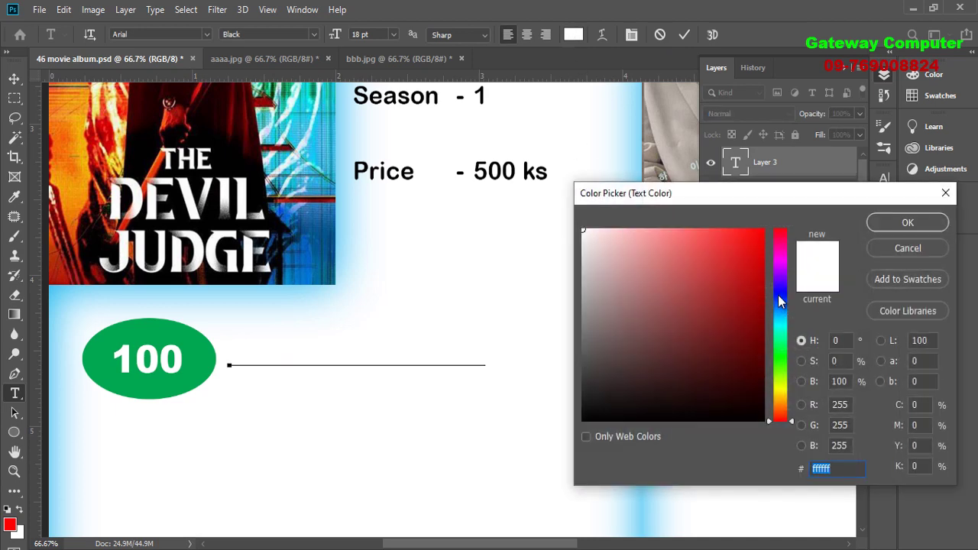
{"action": "left_click", "coordinate": [779, 293]}
{"action": "left_click", "coordinate": [763, 229]}
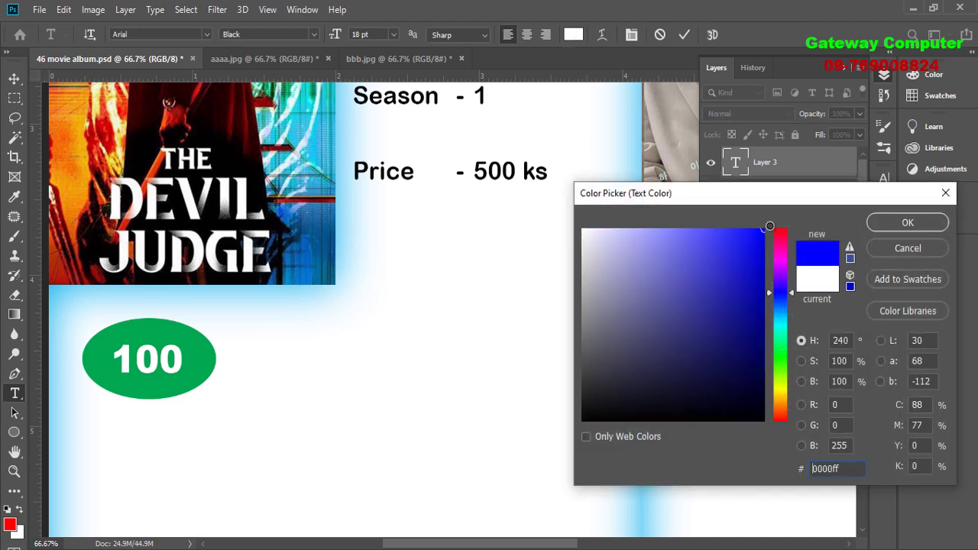
{"action": "left_click", "coordinate": [888, 226]}
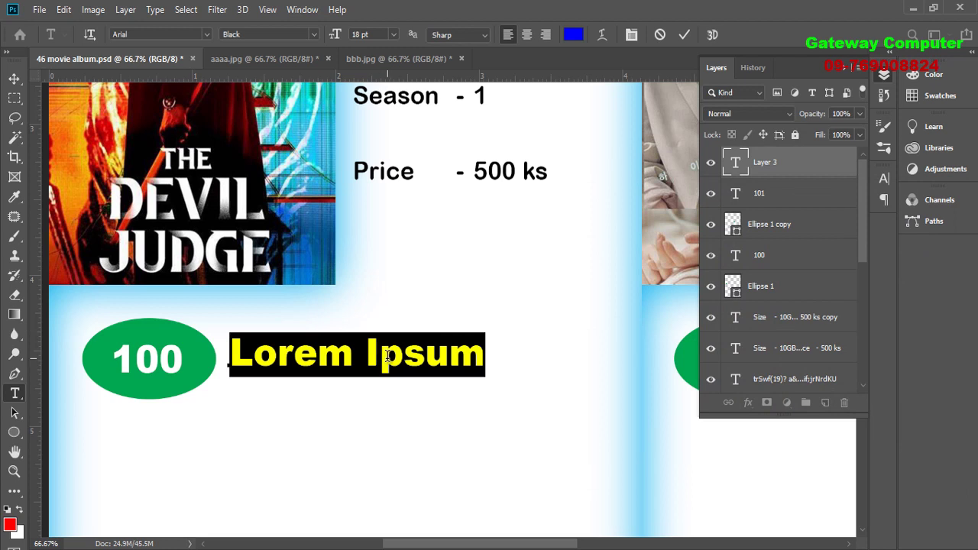
Enter the title 'The Devil Judge' and commit it
{"action": "type", "text": "The Dev"}
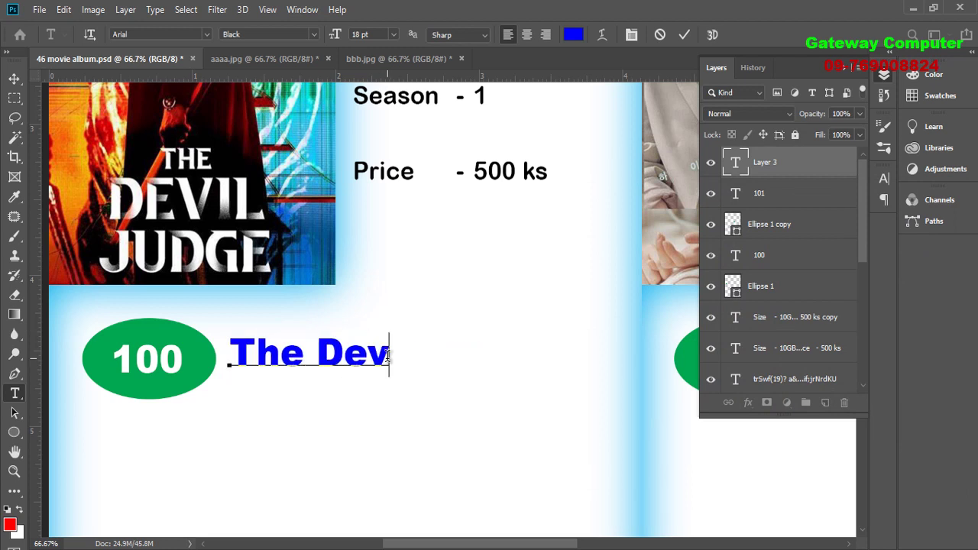
{"action": "type", "text": "il J"}
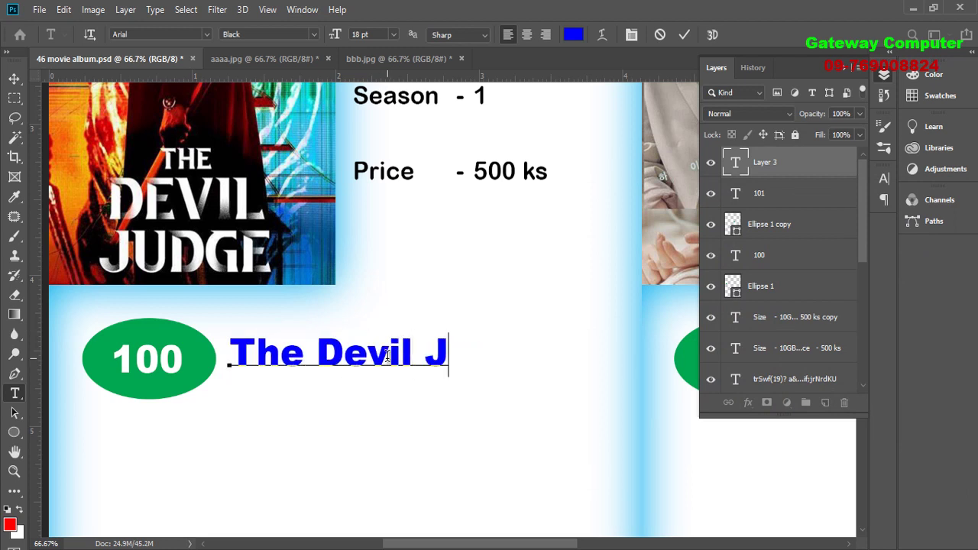
{"action": "type", "text": "udge"}
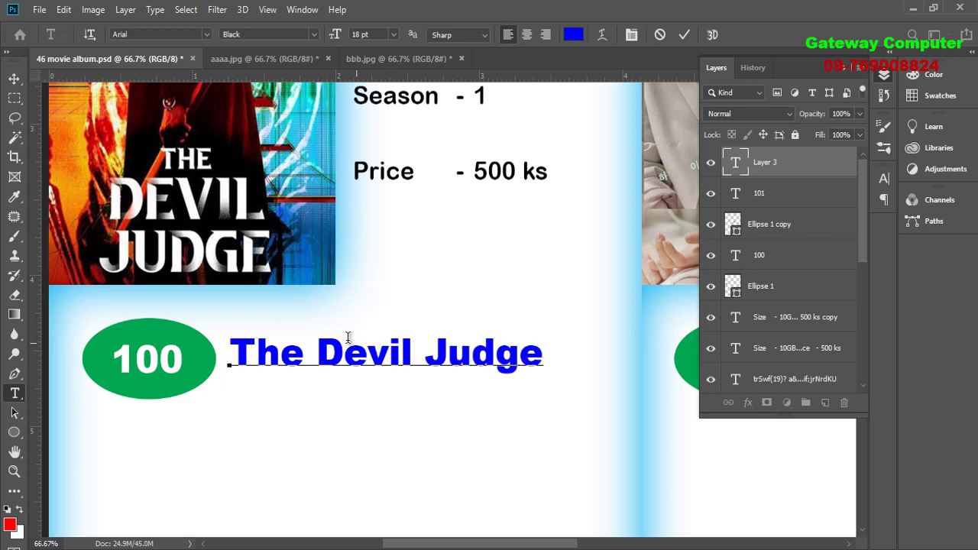
{"action": "left_click", "coordinate": [13, 79]}
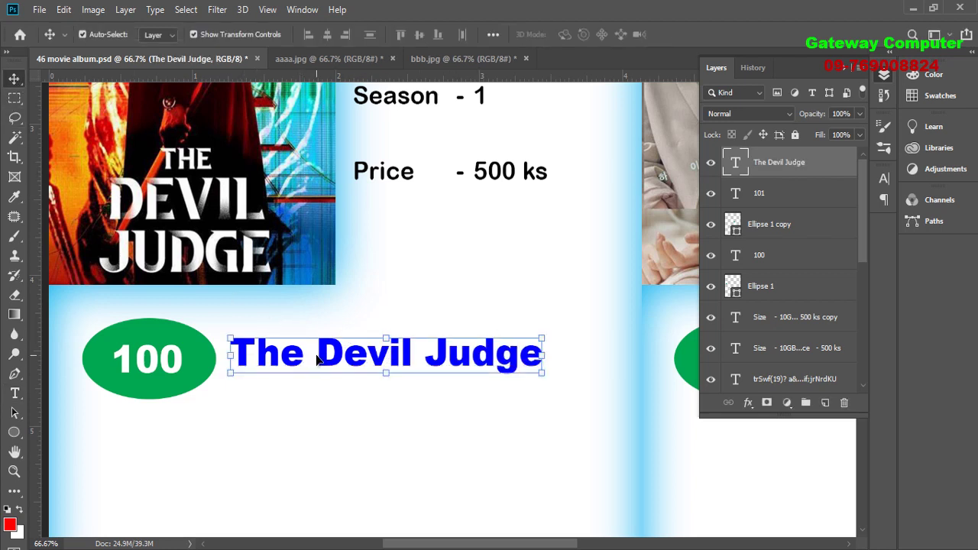
{"action": "left_click", "coordinate": [351, 411]}
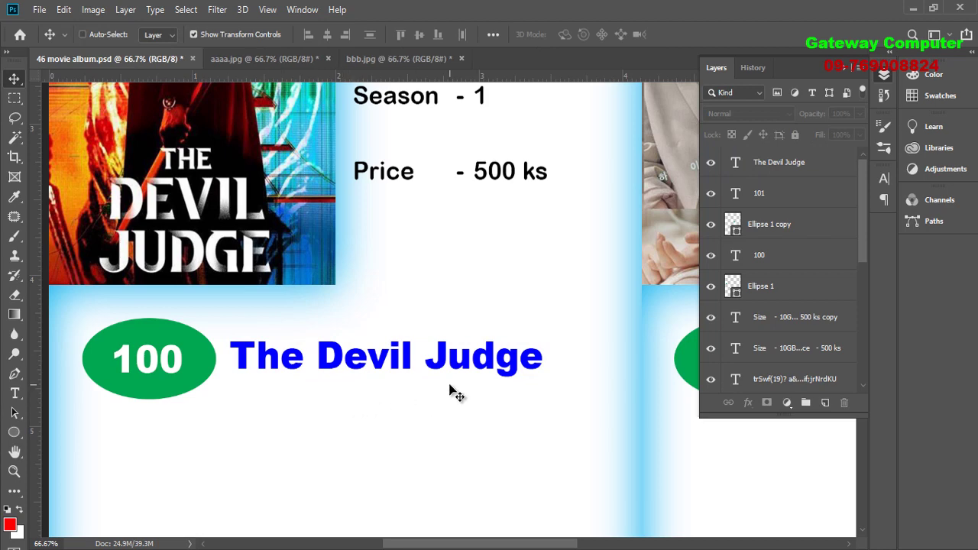
Copy The Devil Judge title to sit beside the 101 badge
{"action": "key", "text": "ctrl+minus"}
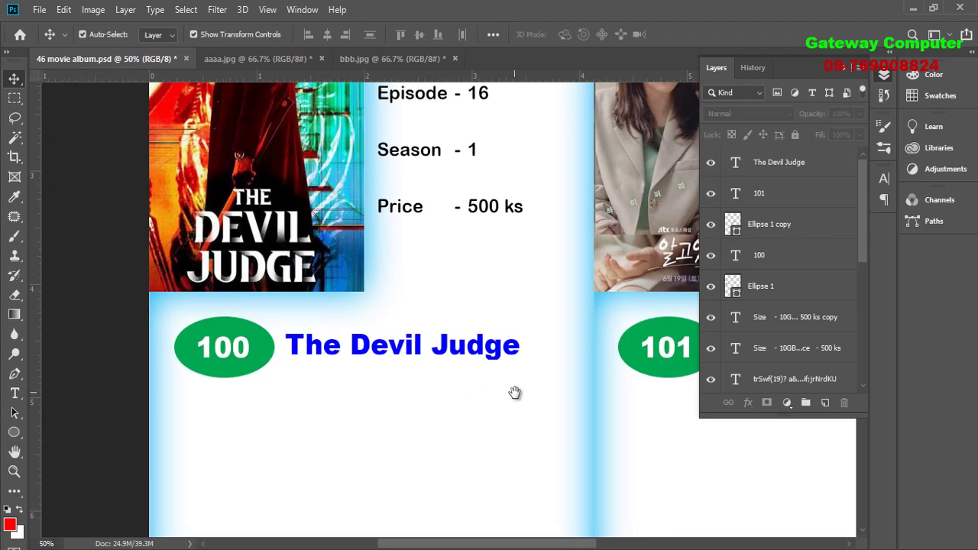
{"action": "left_click_drag", "start_coordinate": [515, 393], "coordinate": [192, 343]}
{"action": "mouse_move", "coordinate": [140, 313]}
{"action": "left_mouse_down"}
{"action": "mouse_move", "coordinate": [600, 336]}
{"action": "mouse_move", "coordinate": [579, 341]}
{"action": "left_mouse_up"}
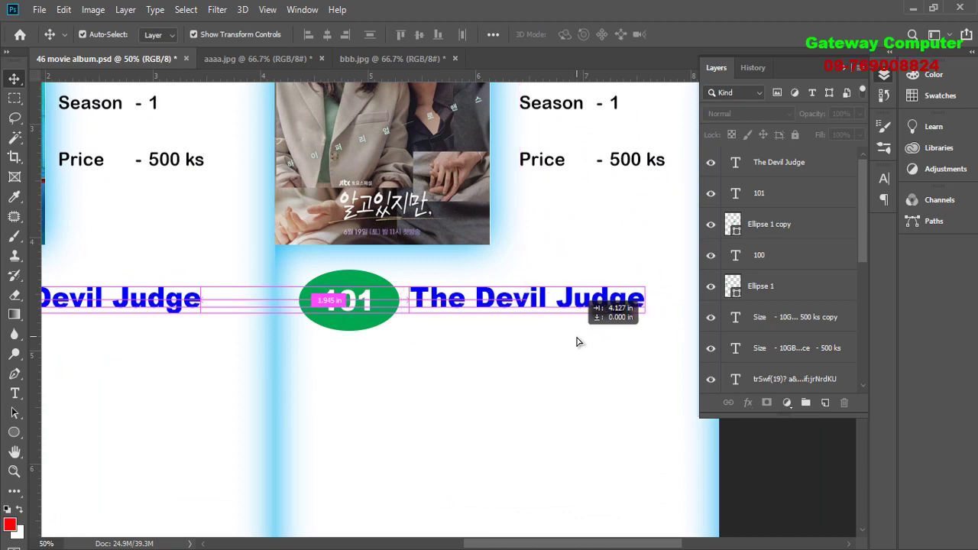
{"action": "left_click_drag", "start_coordinate": [579, 342], "coordinate": [577, 342]}
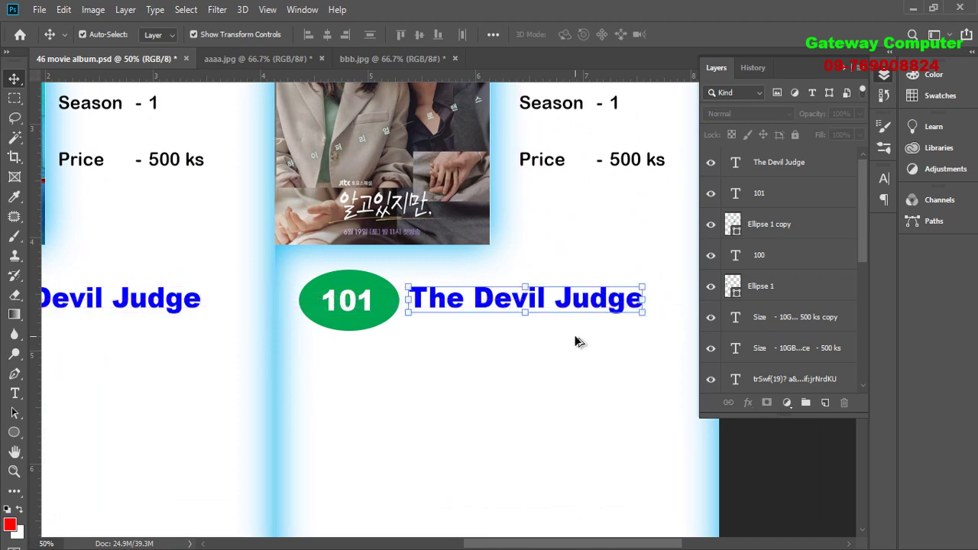
{"action": "mouse_move", "coordinate": [480, 261]}
{"action": "left_mouse_down"}
{"action": "mouse_move", "coordinate": [326, 411]}
{"action": "mouse_move", "coordinate": [326, 318]}
{"action": "left_mouse_up"}
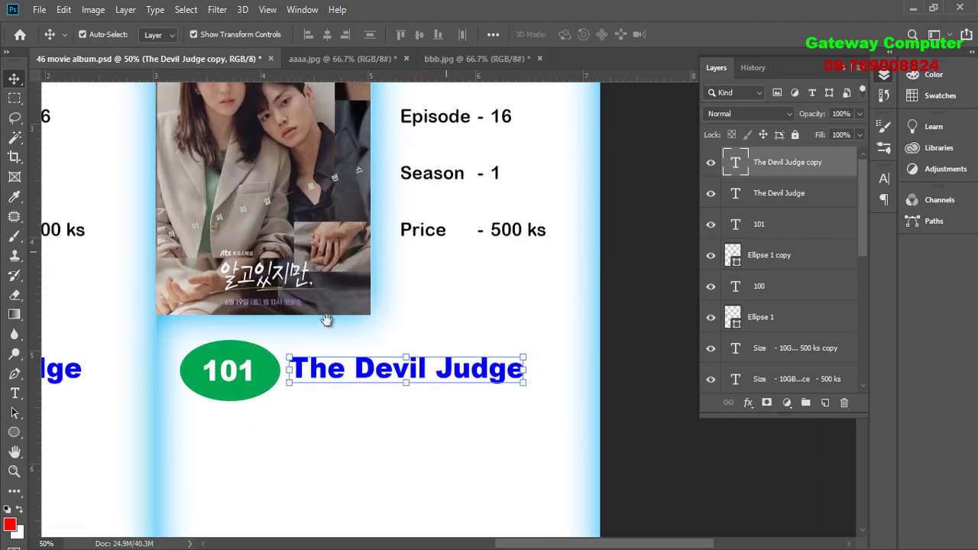
Retype the copied title as 'Nevertheless' and commit it
{"action": "key", "text": "ctrl+plus"}
{"action": "scroll", "coordinate": [321, 356], "scroll_direction": "down", "scroll_amount": 2}
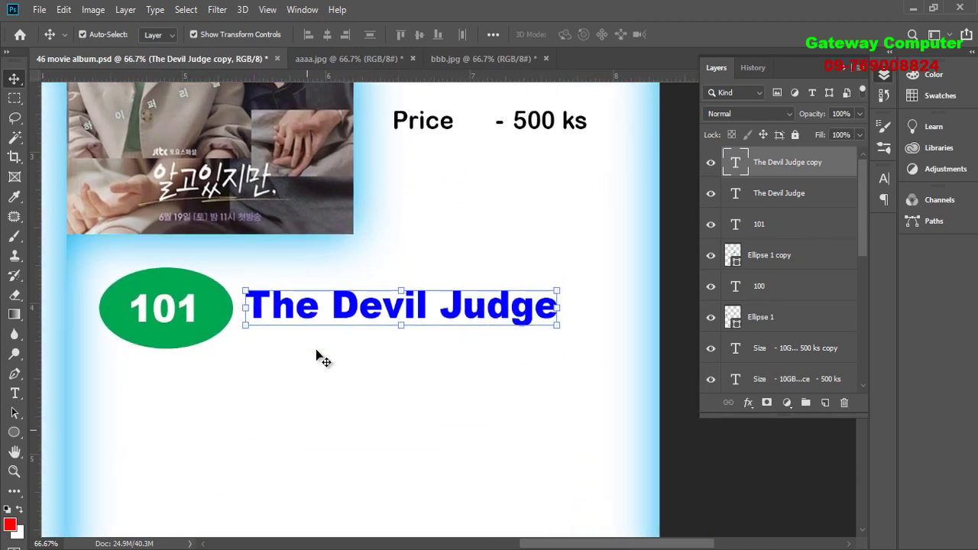
{"action": "key", "text": "t"}
{"action": "left_click", "coordinate": [263, 305]}
{"action": "key", "text": "ctrl+a"}
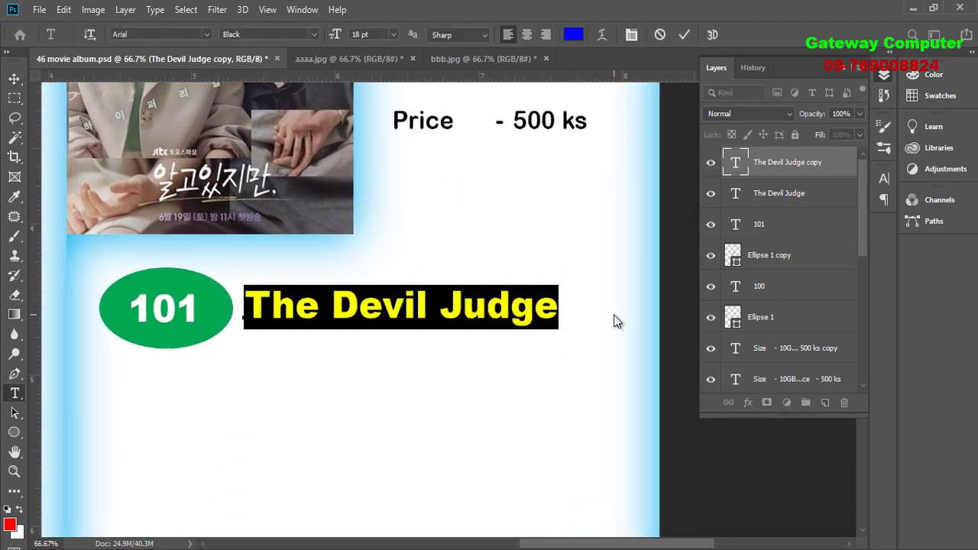
{"action": "type", "text": "Never"}
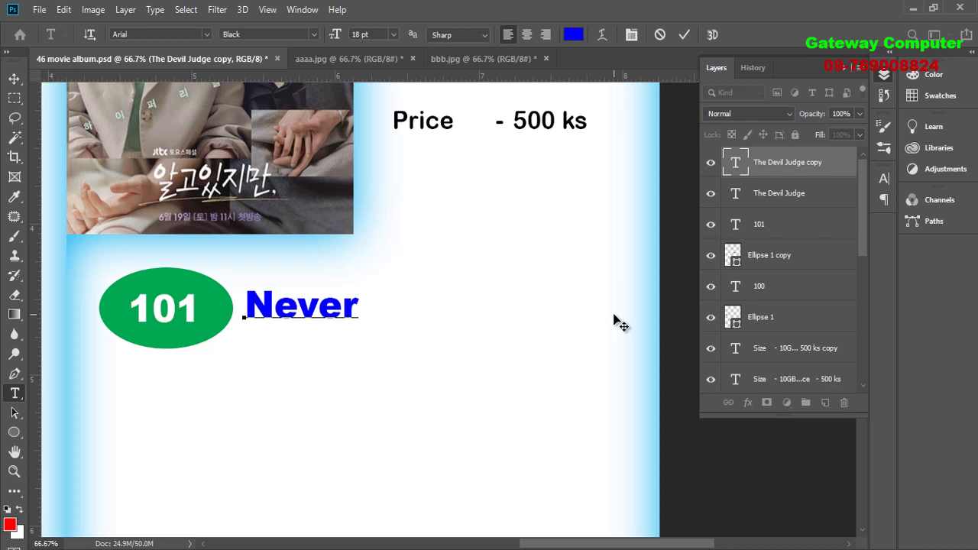
{"action": "type", "text": " The"}
{"action": "key", "text": "BackSpace"}
{"action": "key", "text": "BackSpace"}
{"action": "key", "text": "BackSpace"}
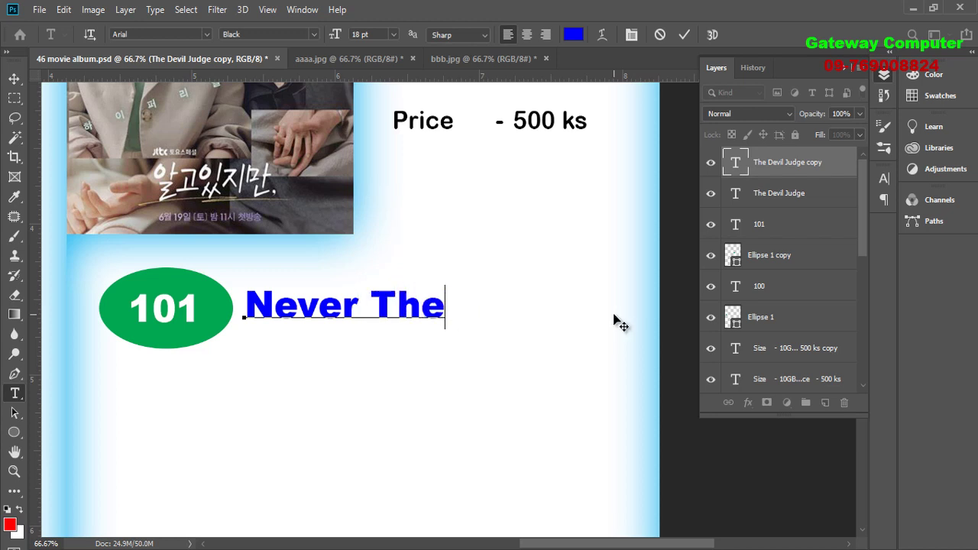
{"action": "key", "text": "BackSpace"}
{"action": "key", "text": "BackSpace"}
{"action": "key", "text": "BackSpace"}
{"action": "type", "text": "the"}
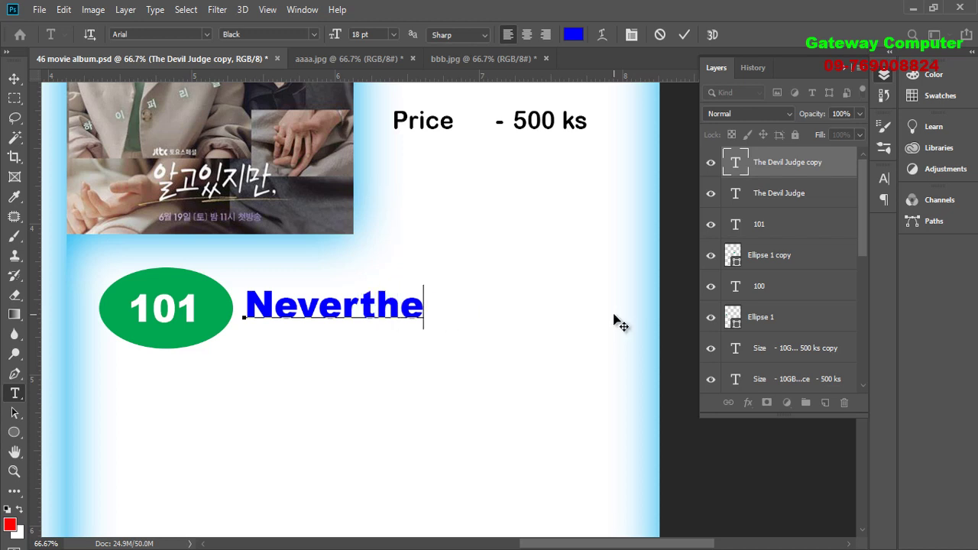
{"action": "type", "text": "less"}
{"action": "left_click", "coordinate": [614, 311]}
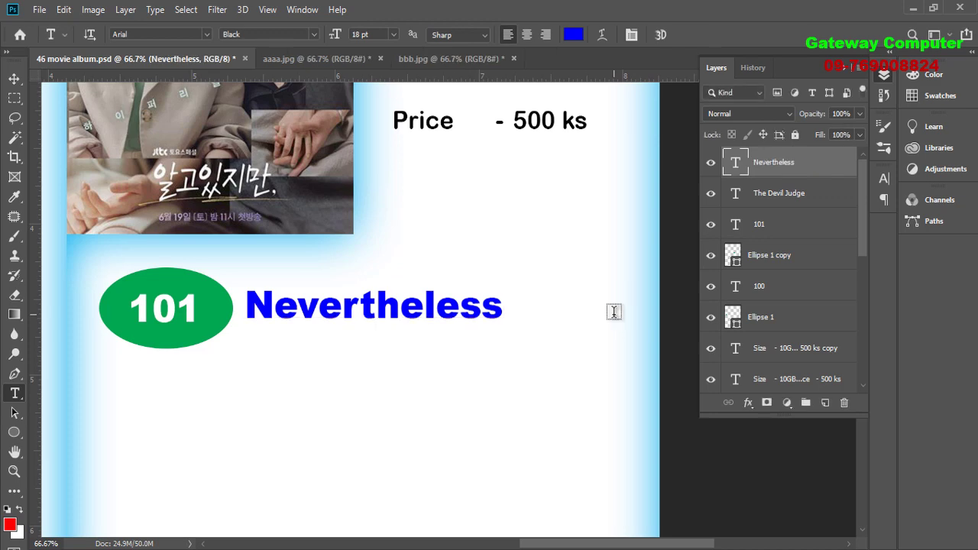
Review both cards' title rows zoomed out, then switch to The Devil Judge page in Edge
{"action": "key", "text": "ctrl+minus"}
{"action": "key", "text": "ctrl+minus"}
{"action": "key", "text": "ctrl+minus"}
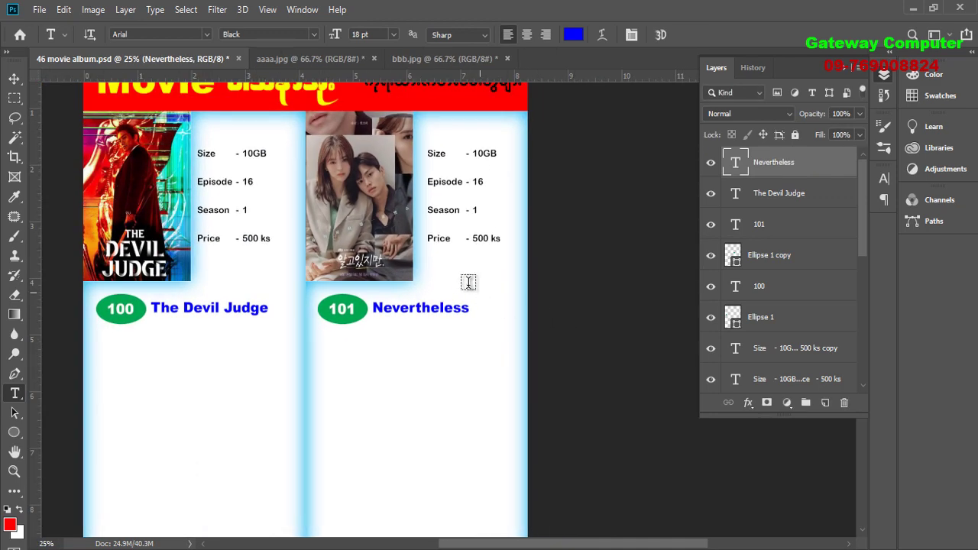
{"action": "left_click", "coordinate": [14, 79]}
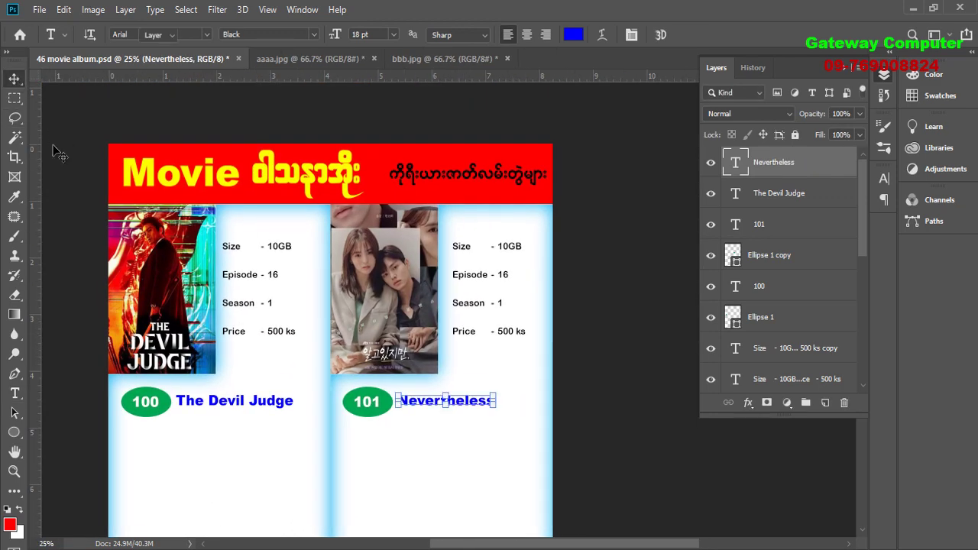
{"action": "left_click", "coordinate": [58, 153]}
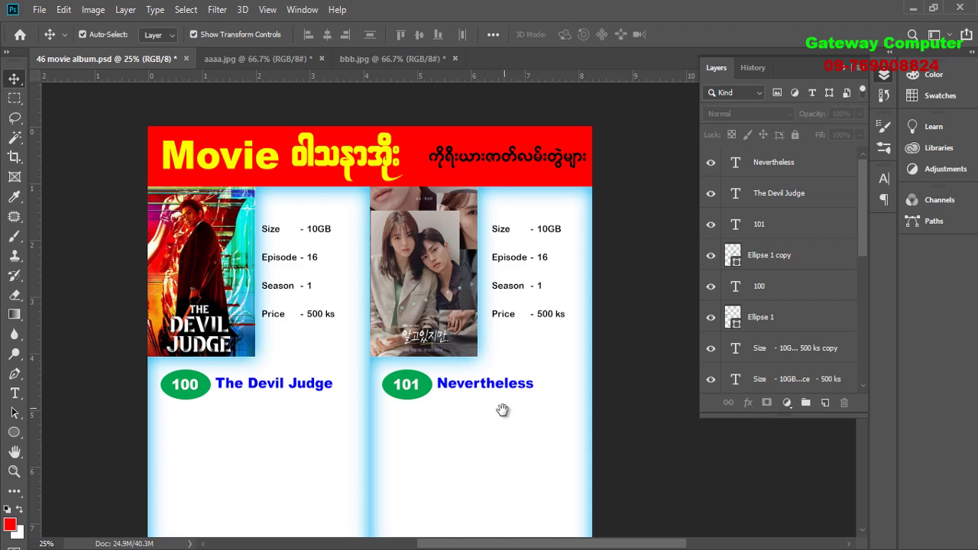
{"action": "scroll", "coordinate": [489, 311], "scroll_direction": "down", "scroll_amount": 2}
{"action": "scroll", "coordinate": [467, 253], "scroll_direction": "down", "scroll_amount": 2}
{"action": "scroll", "coordinate": [467, 349], "scroll_direction": "down", "scroll_amount": 2}
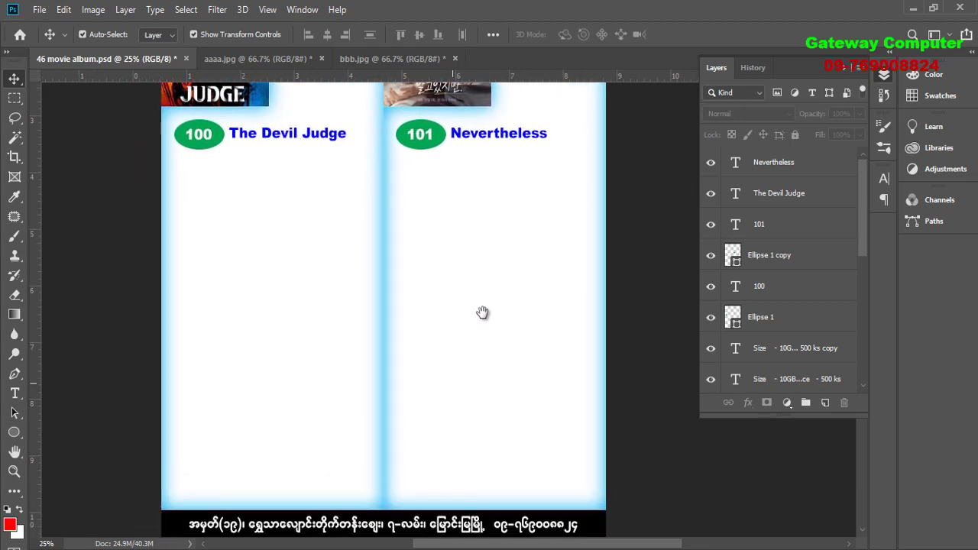
{"action": "key", "text": "ctrl+plus"}
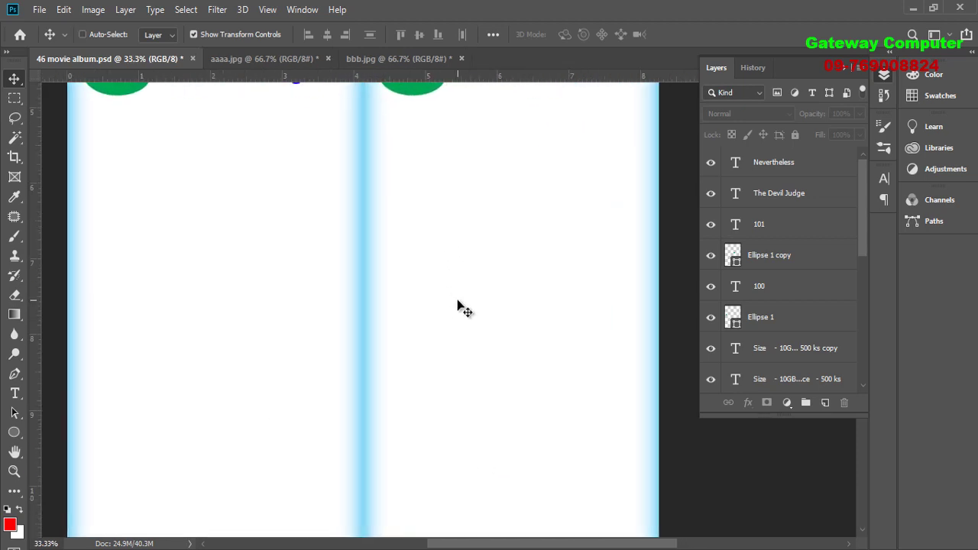
{"action": "key", "text": "ctrl+minus"}
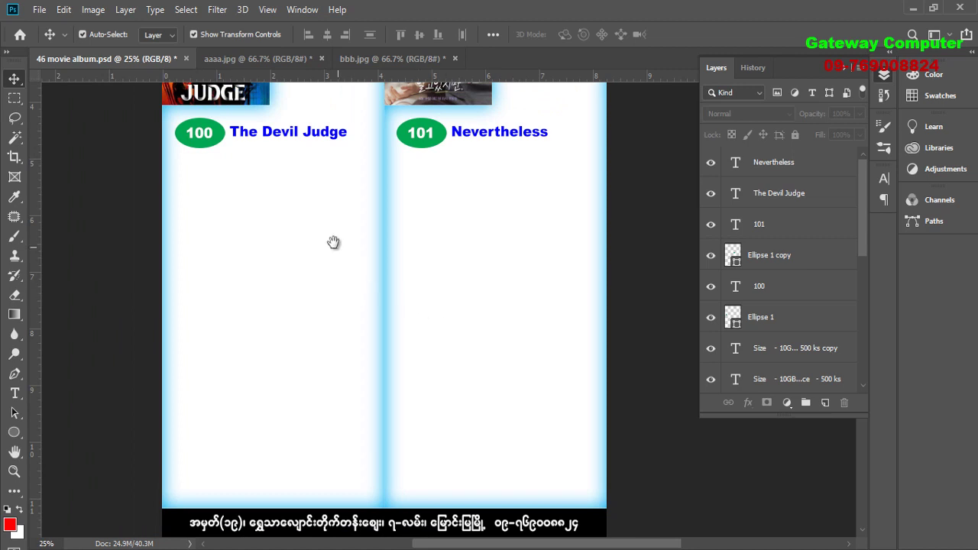
{"action": "left_click_drag", "start_coordinate": [333, 243], "coordinate": [342, 250]}
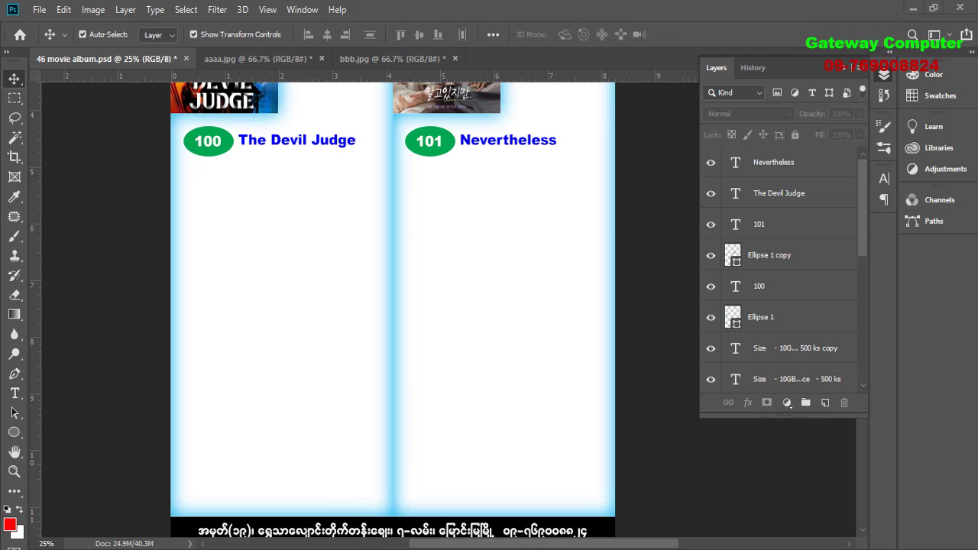
{"action": "key", "text": "alt+Tab"}
{"action": "left_click", "coordinate": [72, 12]}
Copy The Devil Judge's full Myanmar synopsis from Edge, then minimize the browser
{"action": "left_click", "coordinate": [164, 12]}
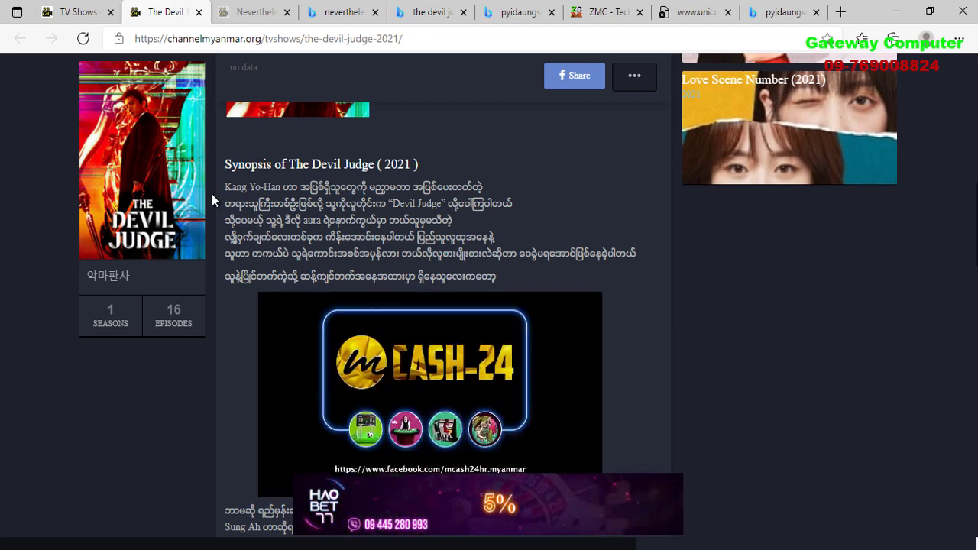
{"action": "left_click_drag", "start_coordinate": [225, 186], "coordinate": [571, 290]}
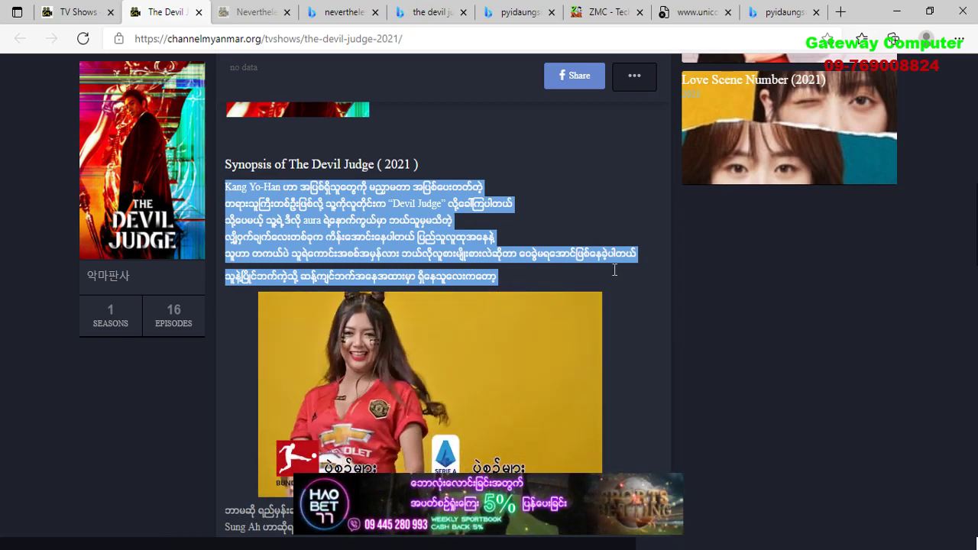
{"action": "scroll", "coordinate": [575, 189], "scroll_direction": "down", "scroll_amount": 5}
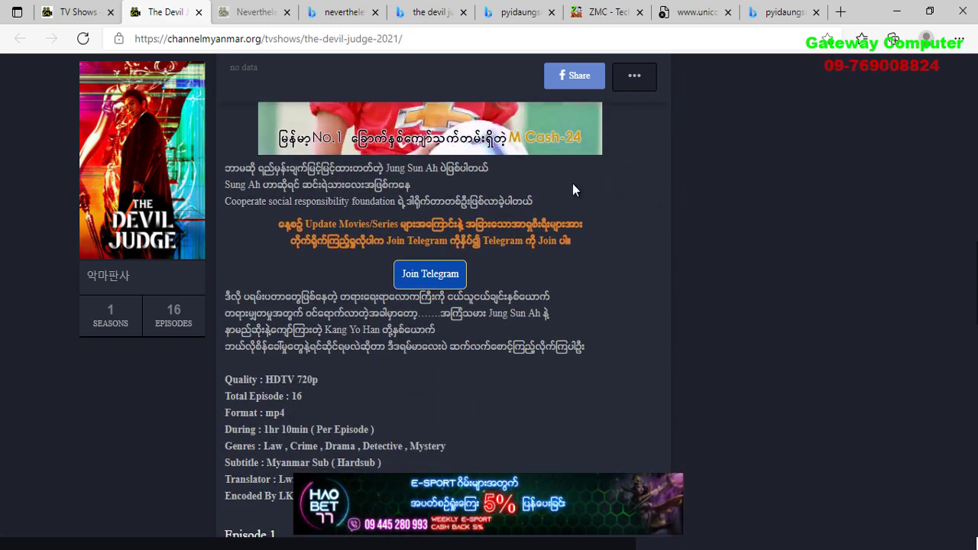
{"action": "triple_click", "coordinate": [538, 208]}
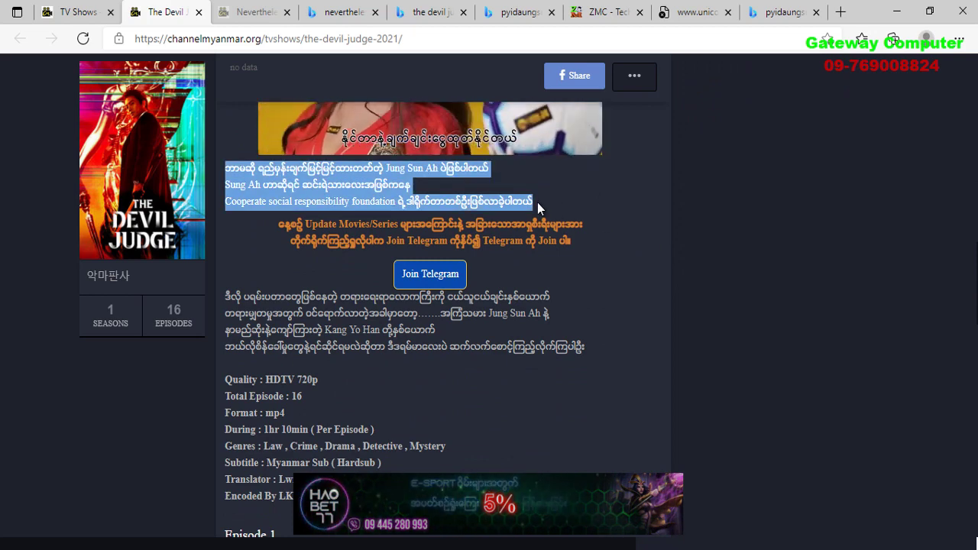
{"action": "scroll", "coordinate": [538, 208], "scroll_direction": "up", "scroll_amount": 5}
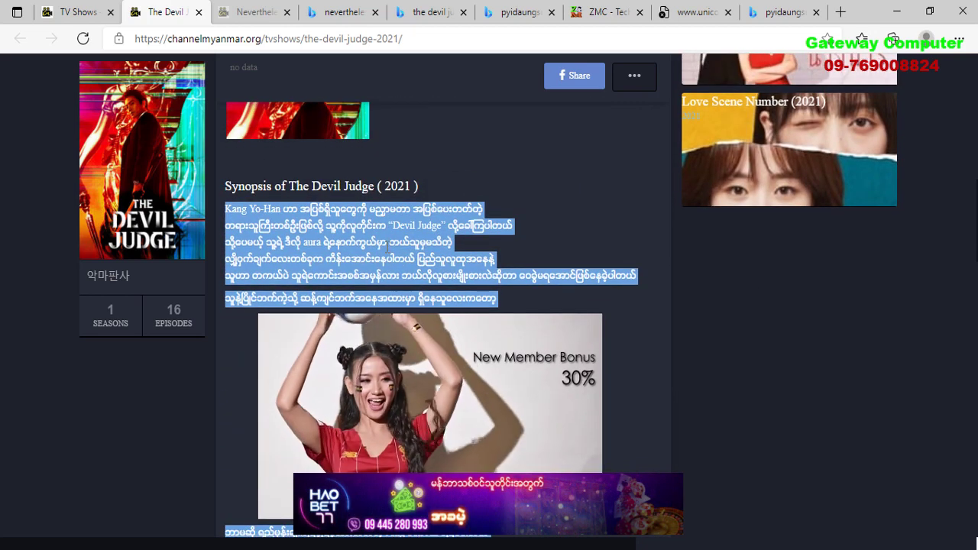
{"action": "left_click_drag", "start_coordinate": [224, 208], "coordinate": [317, 221]}
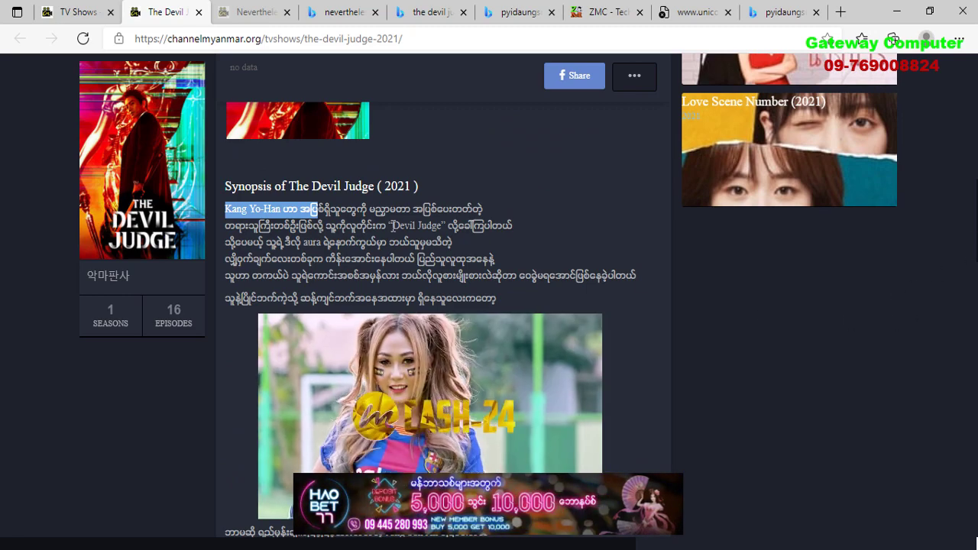
{"action": "scroll", "coordinate": [443, 305], "scroll_direction": "down", "scroll_amount": 2}
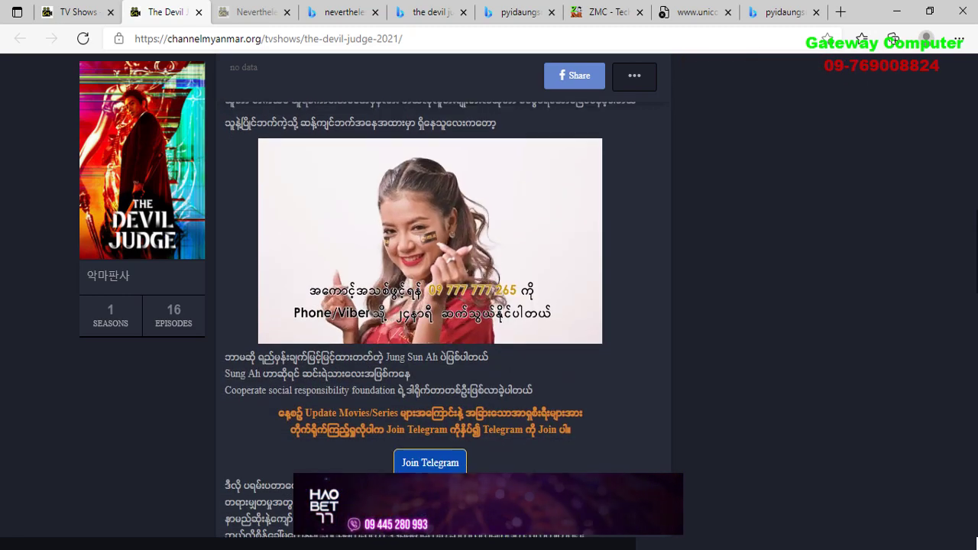
{"action": "scroll", "coordinate": [574, 259], "scroll_direction": "down", "scroll_amount": 2}
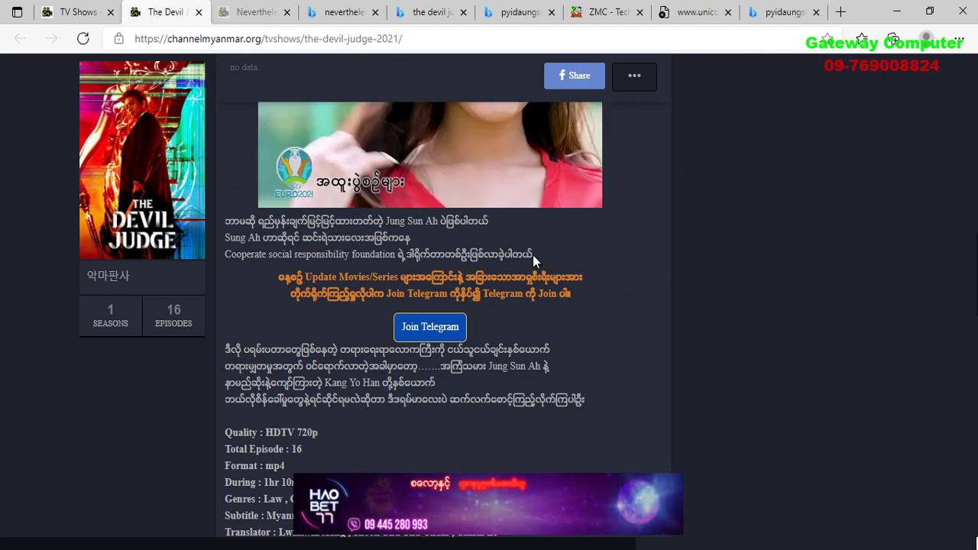
{"action": "left_click", "coordinate": [587, 402], "text": "shift"}
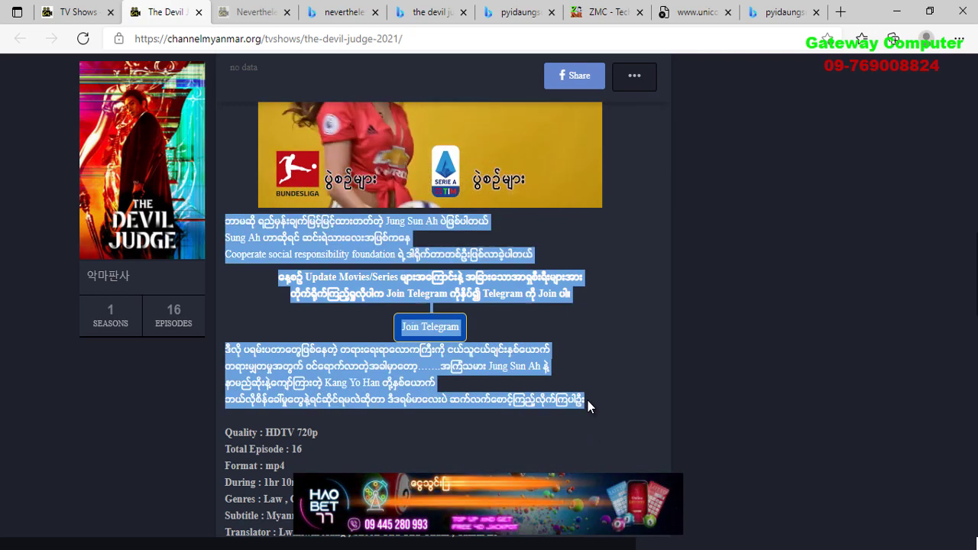
{"action": "right_click", "coordinate": [376, 228]}
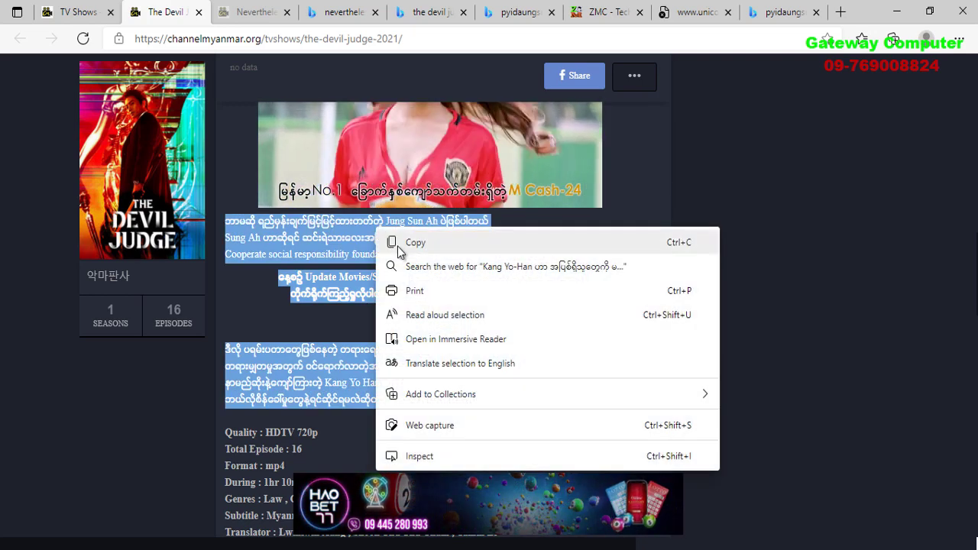
{"action": "left_click", "coordinate": [419, 243]}
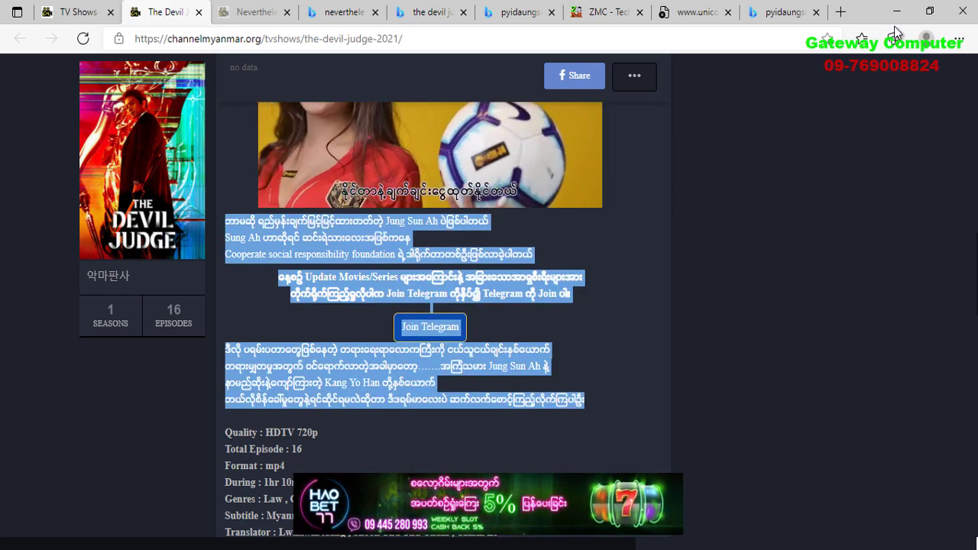
{"action": "left_click", "coordinate": [897, 11]}
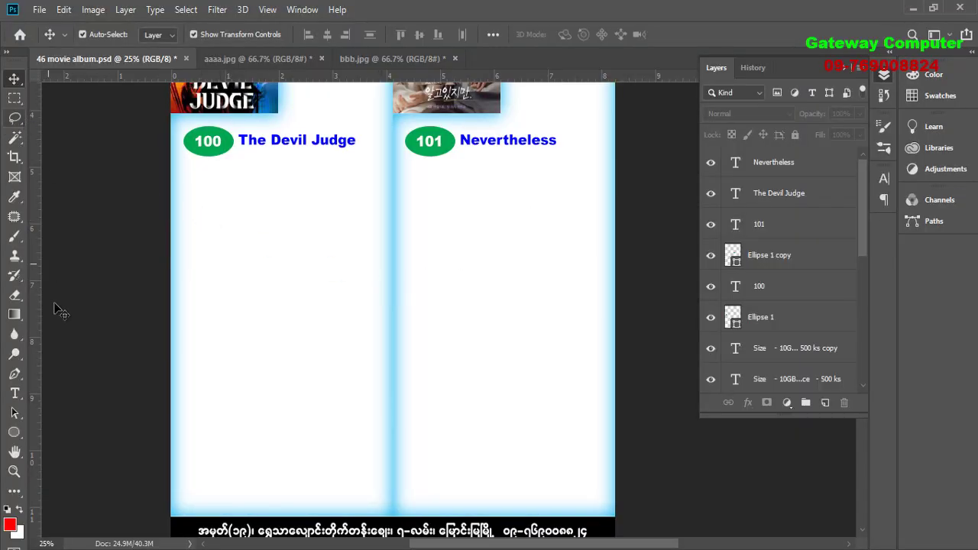
Add a centered Pyidaungsu 16 pt text layer below The Devil Judge and paste the synopsis
{"action": "left_click", "coordinate": [15, 394]}
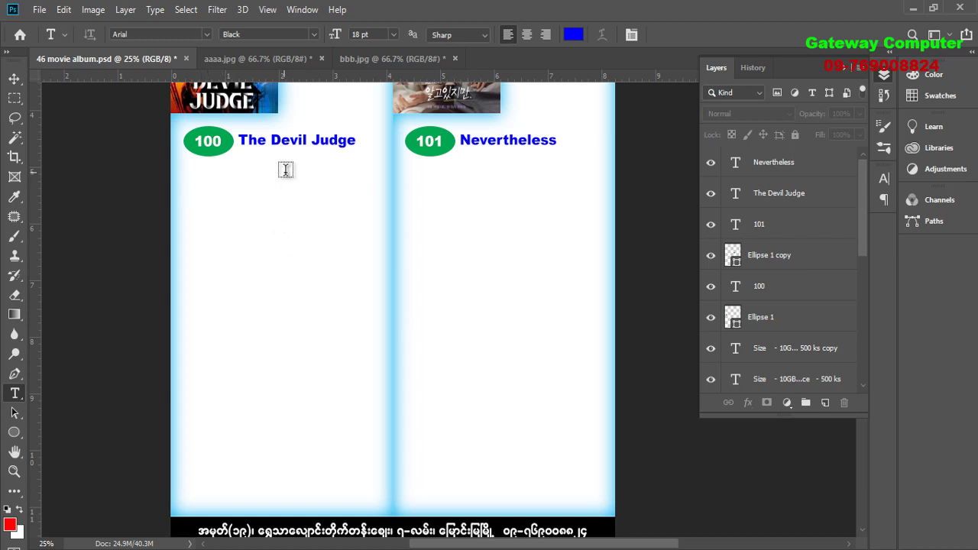
{"action": "left_click", "coordinate": [281, 176]}
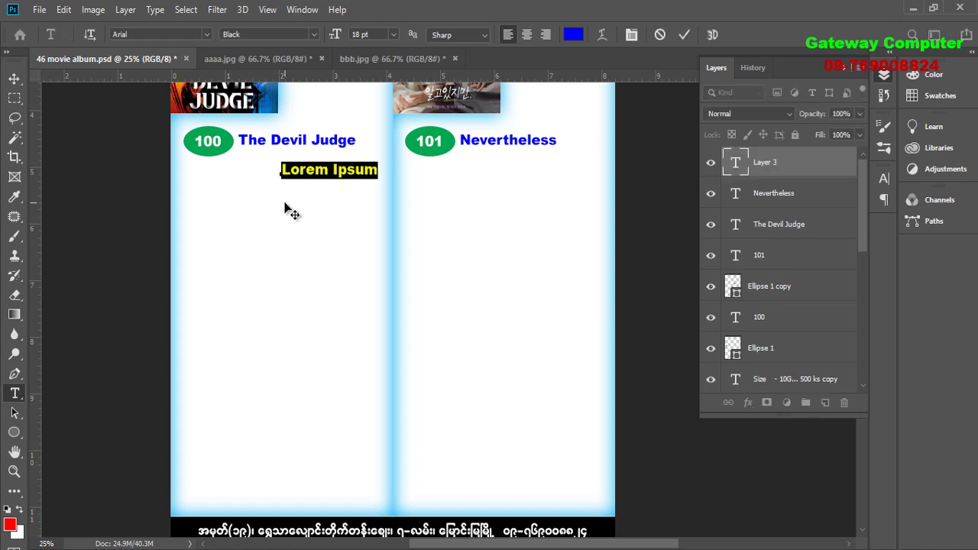
{"action": "left_click", "coordinate": [526, 34]}
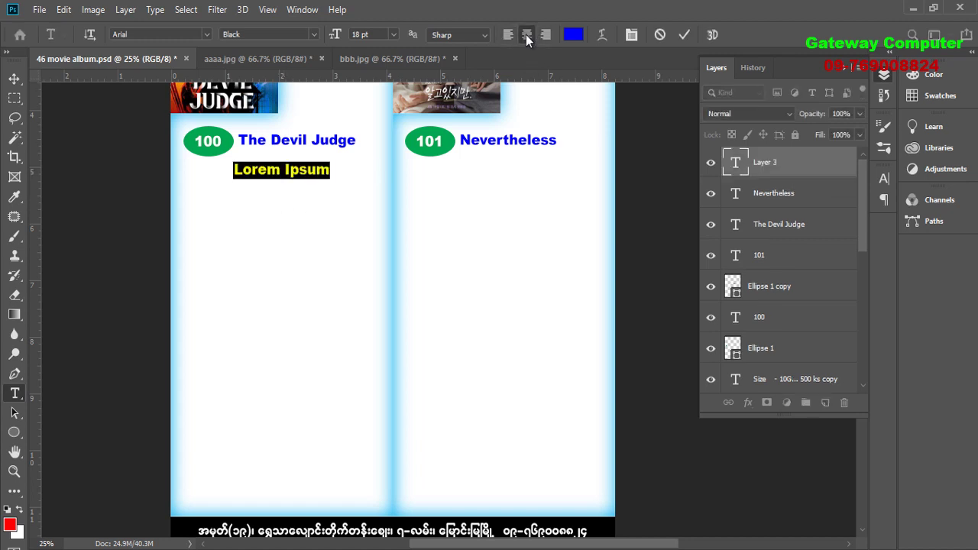
{"action": "left_click", "coordinate": [185, 35]}
{"action": "type", "text": "py"}
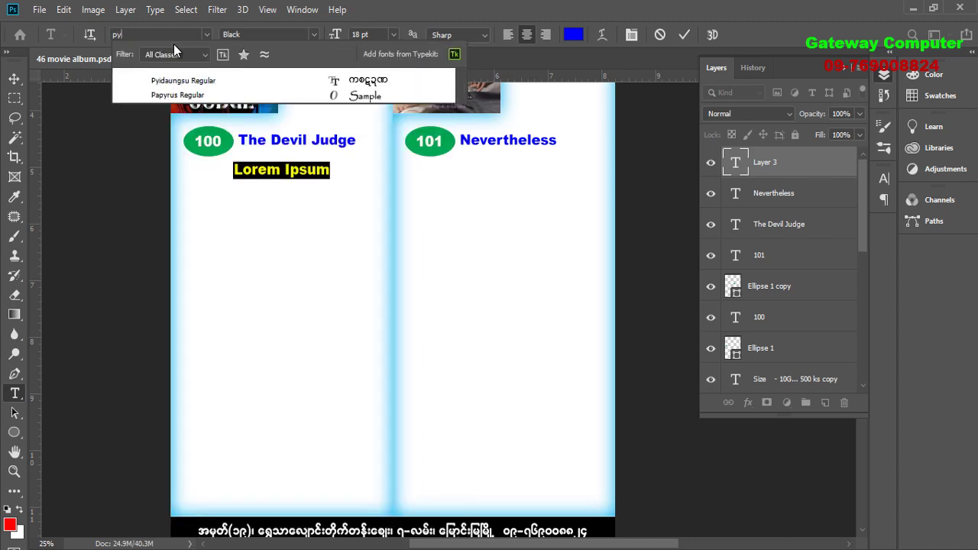
{"action": "type", "text": "i"}
{"action": "key", "text": "Return"}
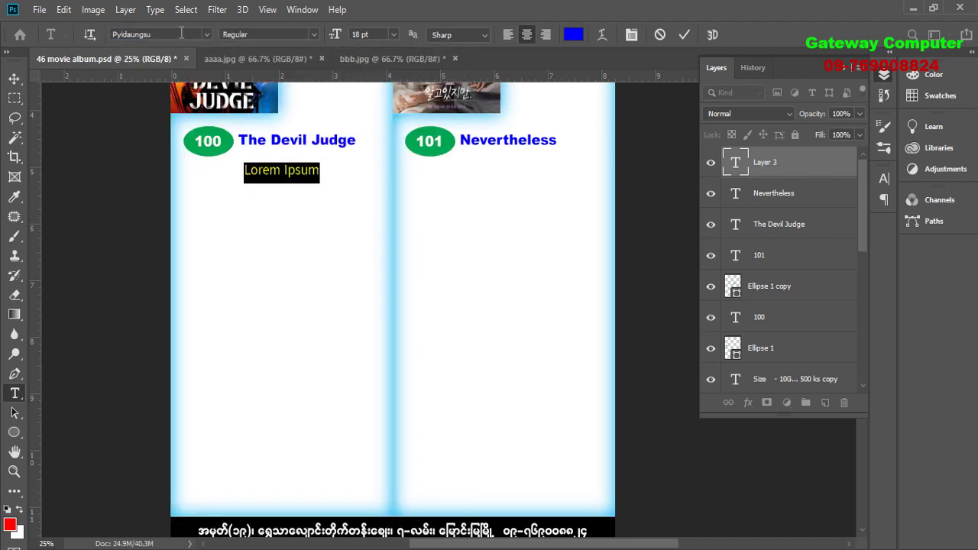
{"action": "left_click", "coordinate": [380, 35]}
{"action": "type", "text": "16"}
{"action": "key", "text": "Return"}
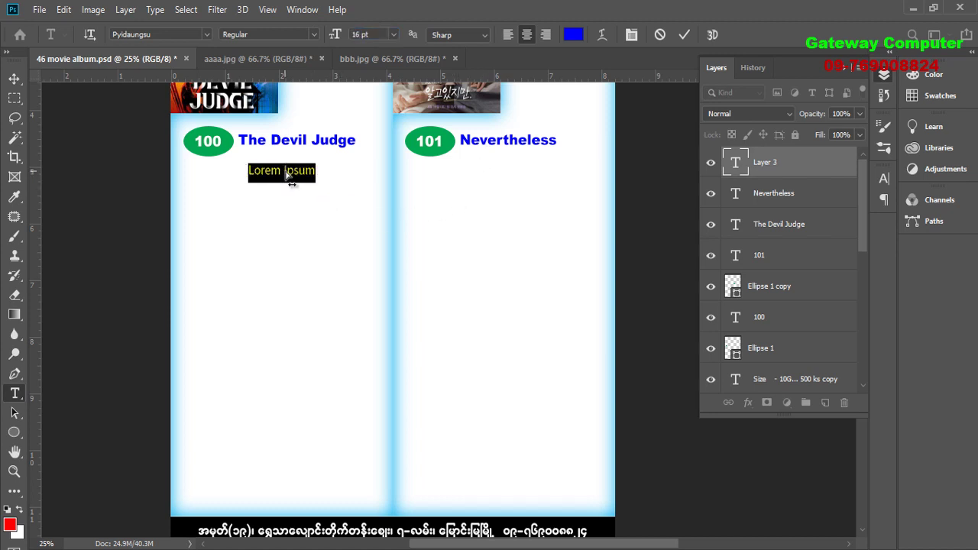
{"action": "key", "text": "ctrl"}
{"action": "key", "text": "ctrl+v"}
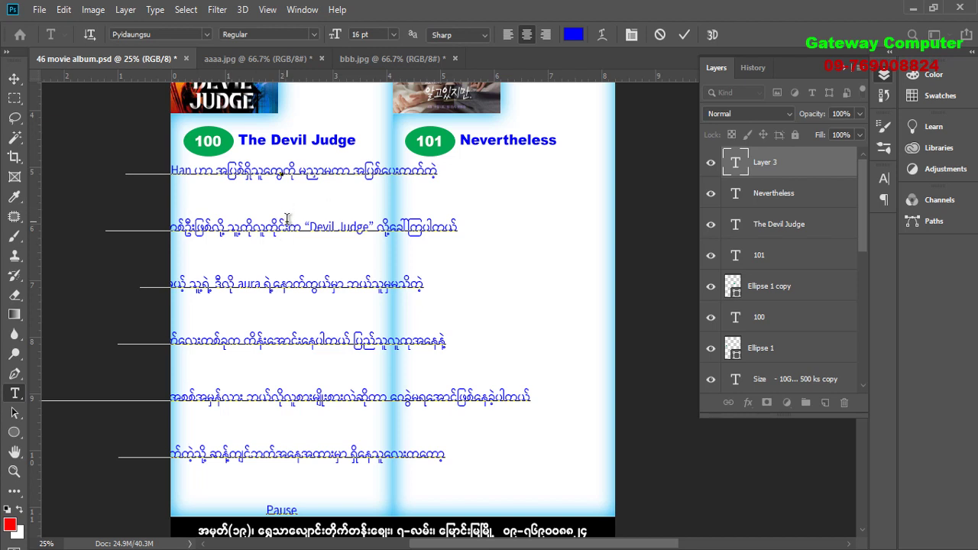
Set the synopsis leading to 12 pt and drag the text block into the Nevertheless column
{"action": "left_click", "coordinate": [313, 173]}
{"action": "key", "text": "ctrl+a"}
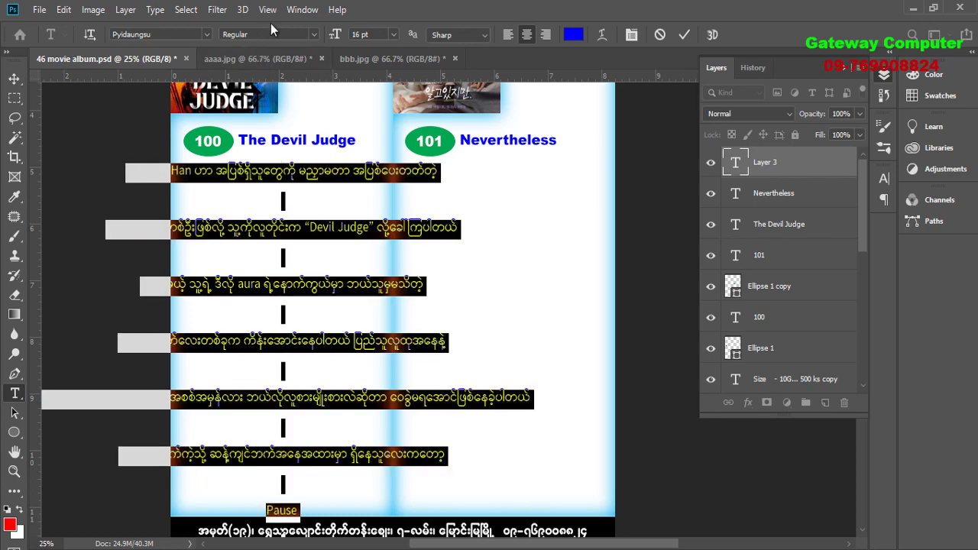
{"action": "left_click", "coordinate": [303, 9]}
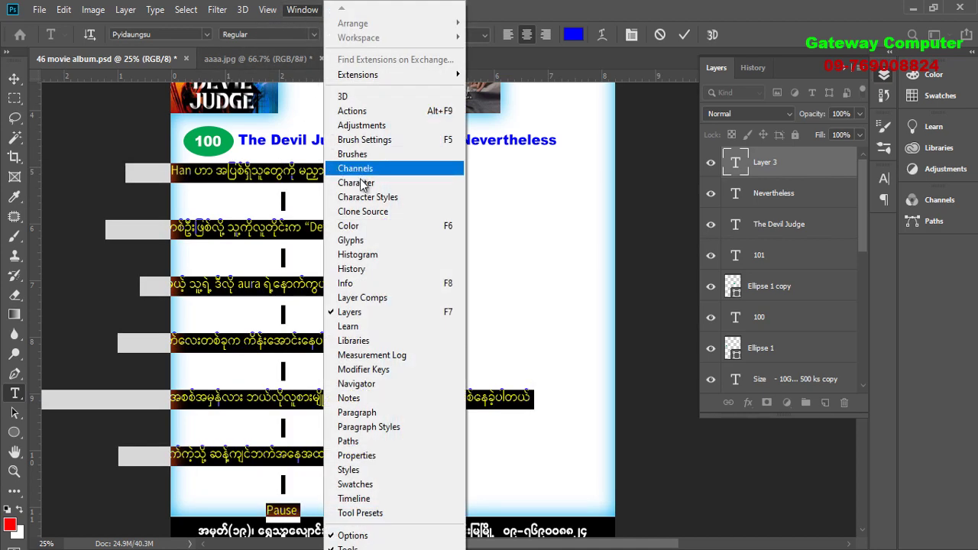
{"action": "left_click", "coordinate": [405, 183]}
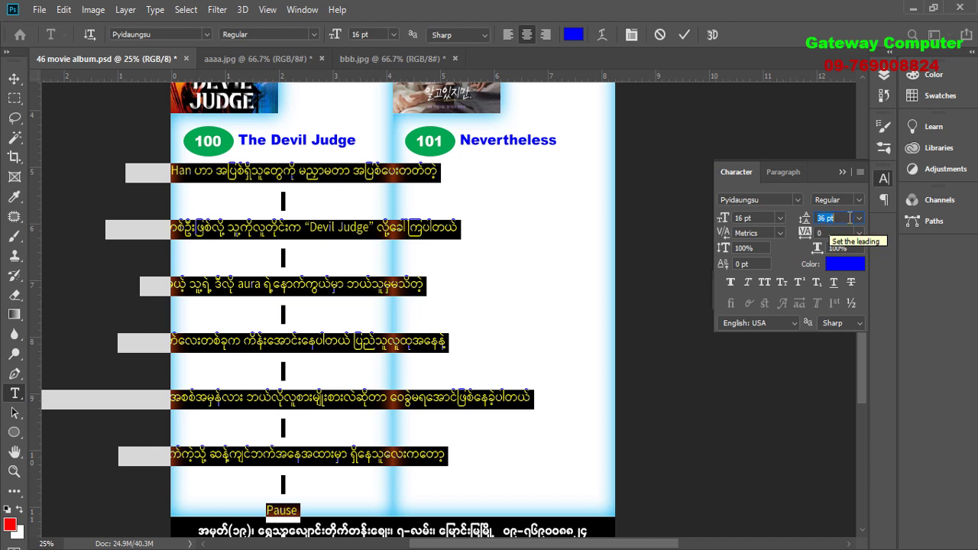
{"action": "left_click", "coordinate": [859, 218]}
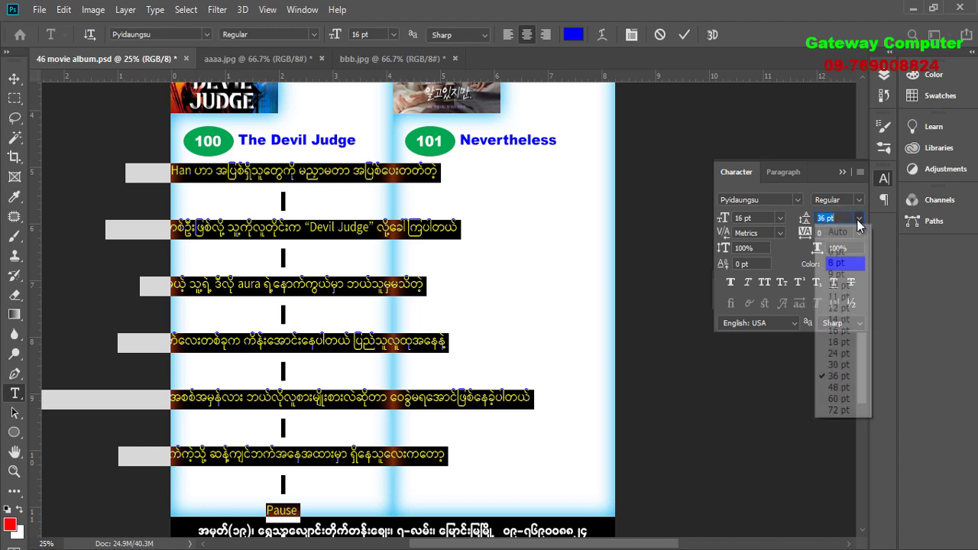
{"action": "left_click", "coordinate": [845, 331]}
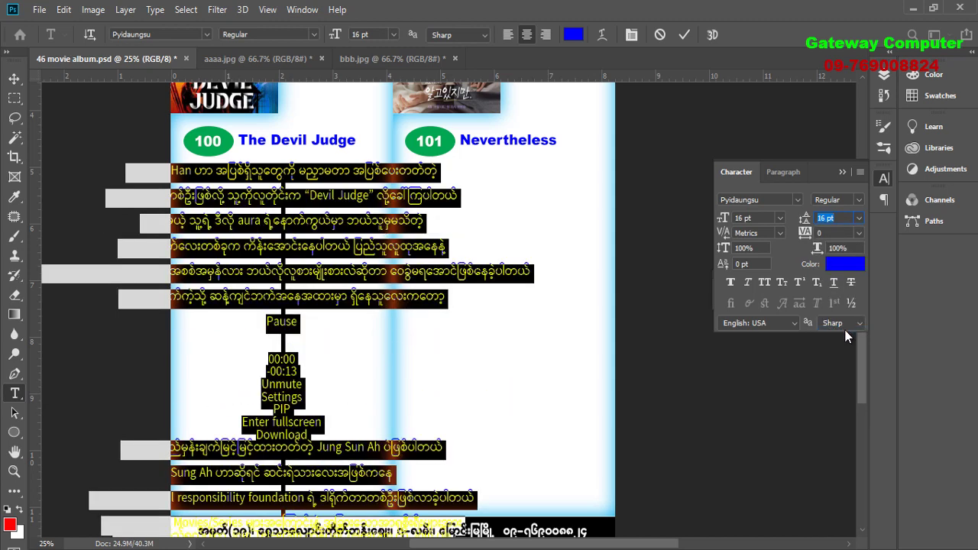
{"action": "left_click", "coordinate": [859, 218]}
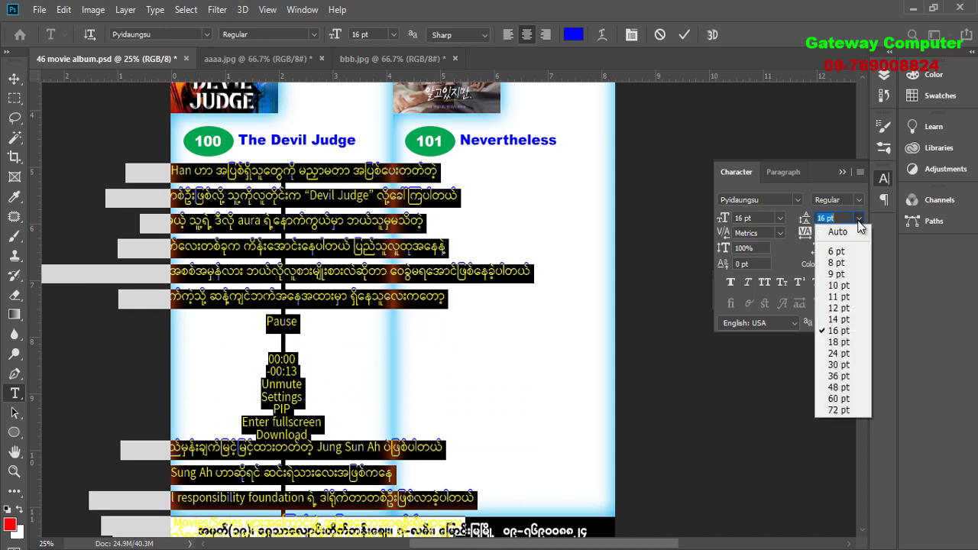
{"action": "left_click", "coordinate": [841, 322]}
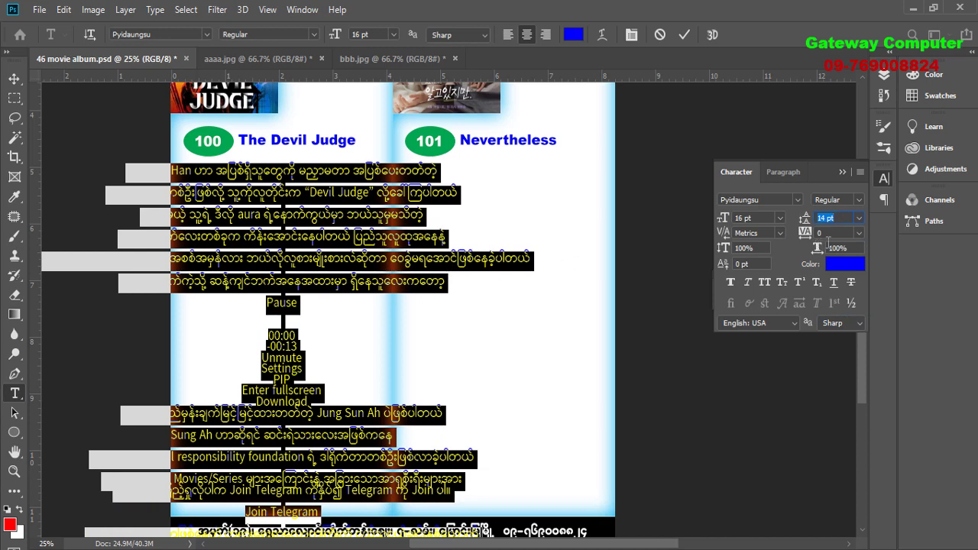
{"action": "type", "text": "1"}
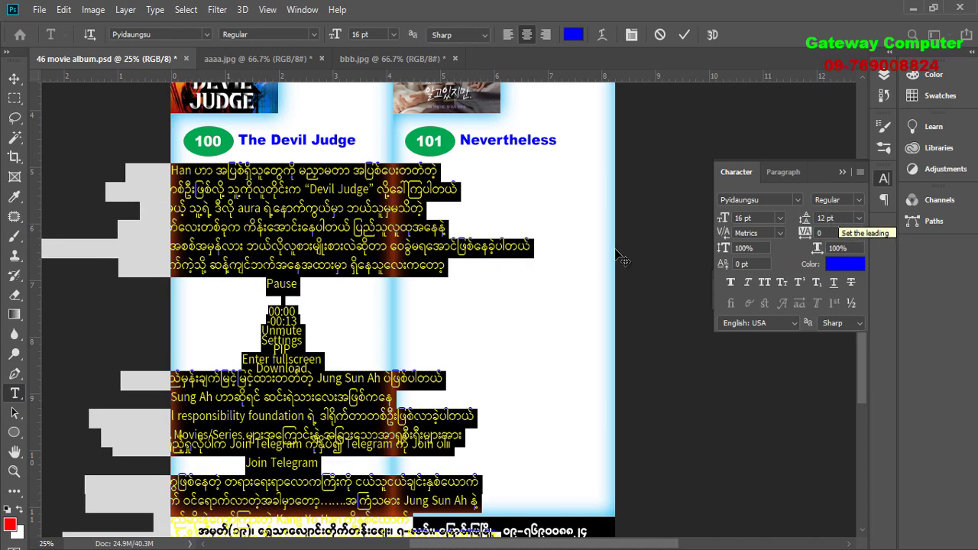
{"action": "left_click", "coordinate": [352, 292]}
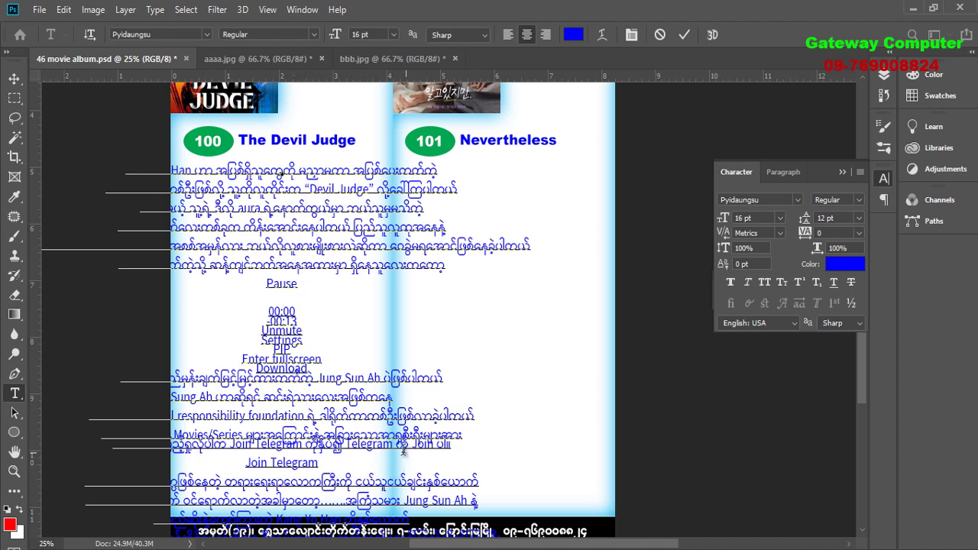
{"action": "left_click", "coordinate": [14, 79]}
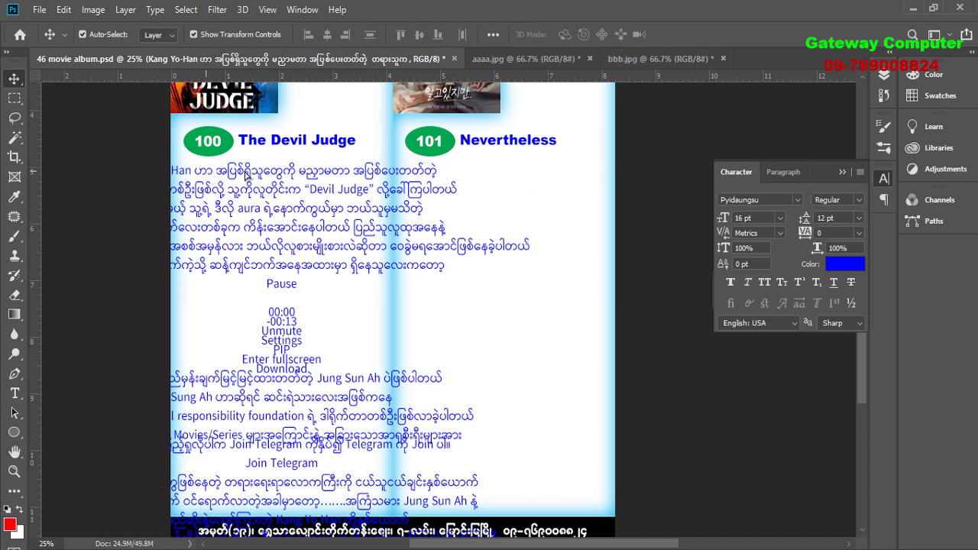
{"action": "left_click_drag", "start_coordinate": [211, 175], "coordinate": [593, 185]}
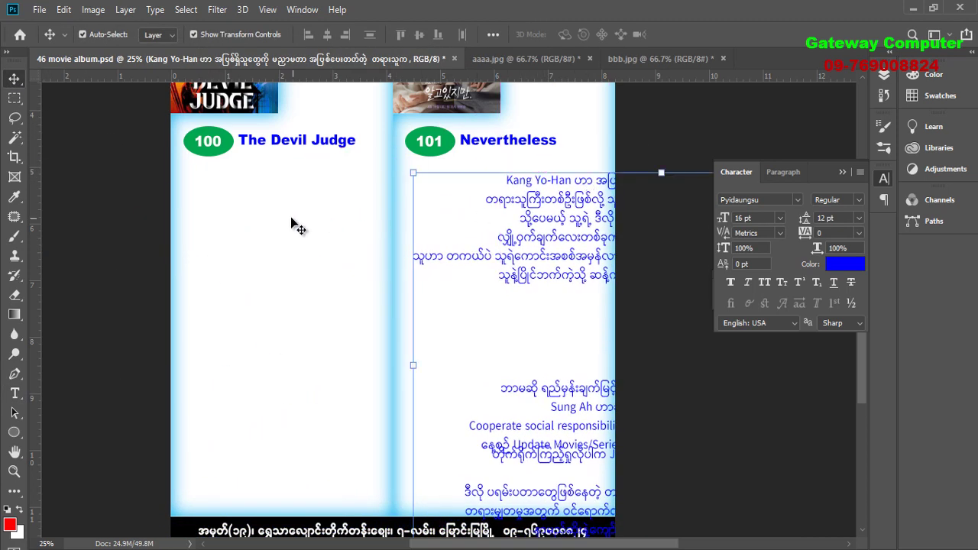
Draw a roughly 3.67 × 5.85 in paragraph text box under The Devil Judge title
{"action": "left_click", "coordinate": [15, 394]}
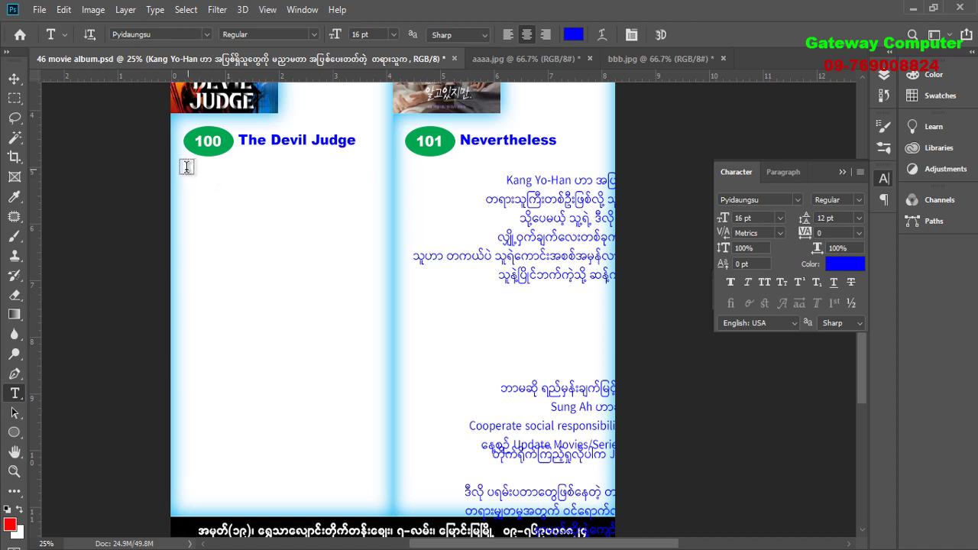
{"action": "mouse_move", "coordinate": [191, 164]}
{"action": "left_mouse_down"}
{"action": "mouse_move", "coordinate": [262, 313]}
{"action": "mouse_move", "coordinate": [380, 501]}
{"action": "left_mouse_up"}
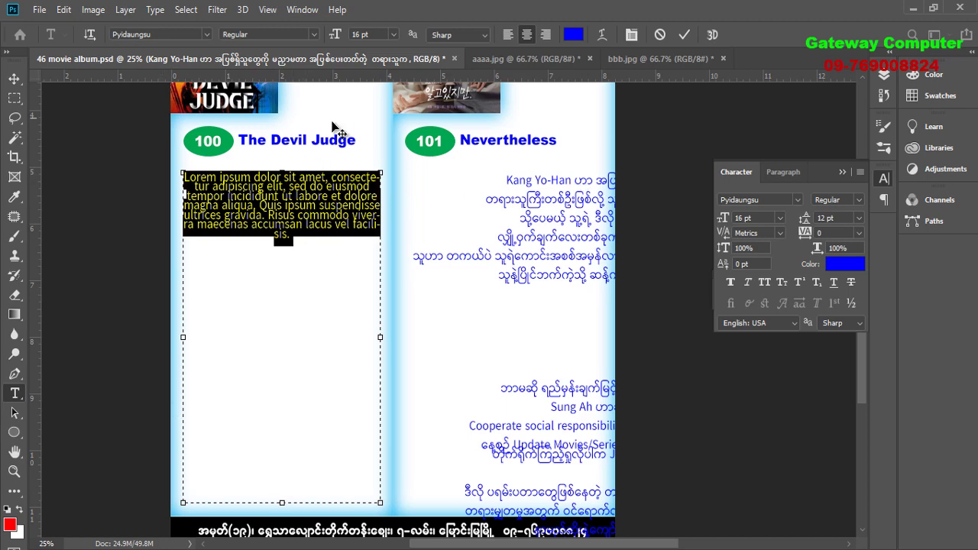
Paste the synopsis into the box and delete the stray Pause…Download video-player lines
{"action": "key", "text": "ctrl+v"}
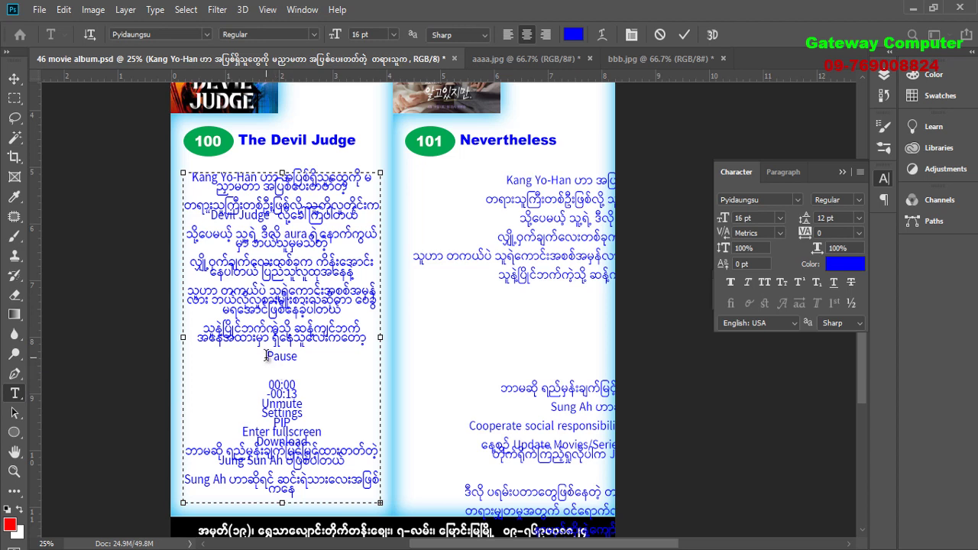
{"action": "left_click_drag", "start_coordinate": [265, 353], "coordinate": [324, 431]}
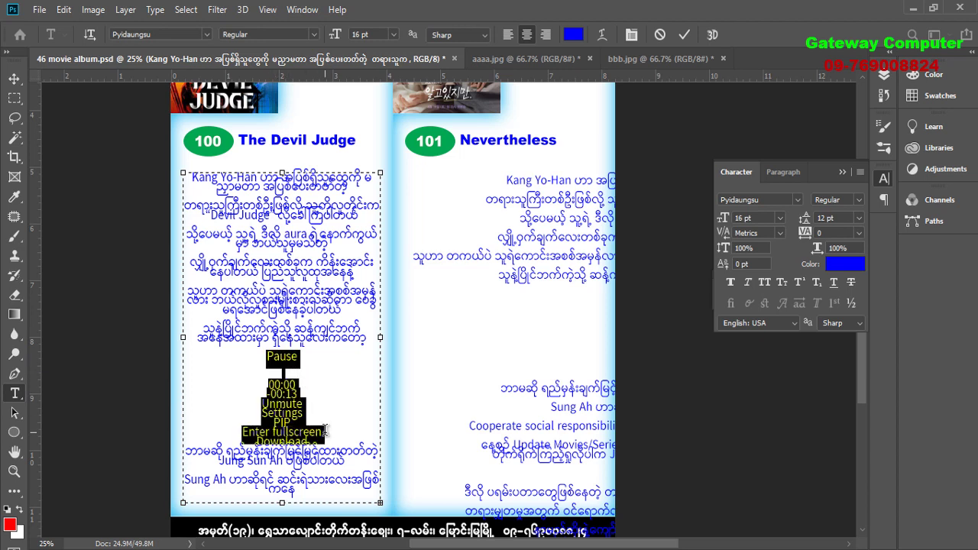
{"action": "key", "text": "BackSpace"}
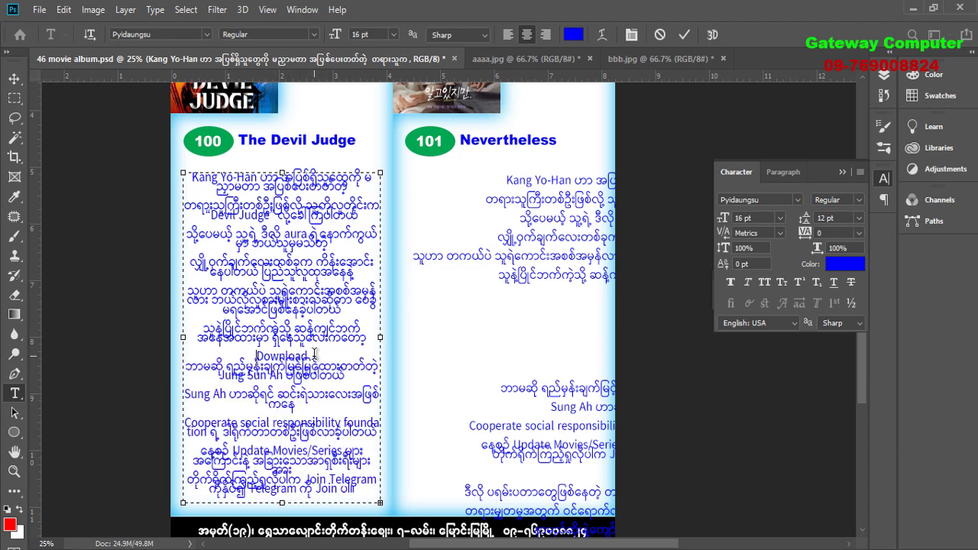
{"action": "double_click", "coordinate": [314, 354]}
{"action": "key", "text": "BackSpace"}
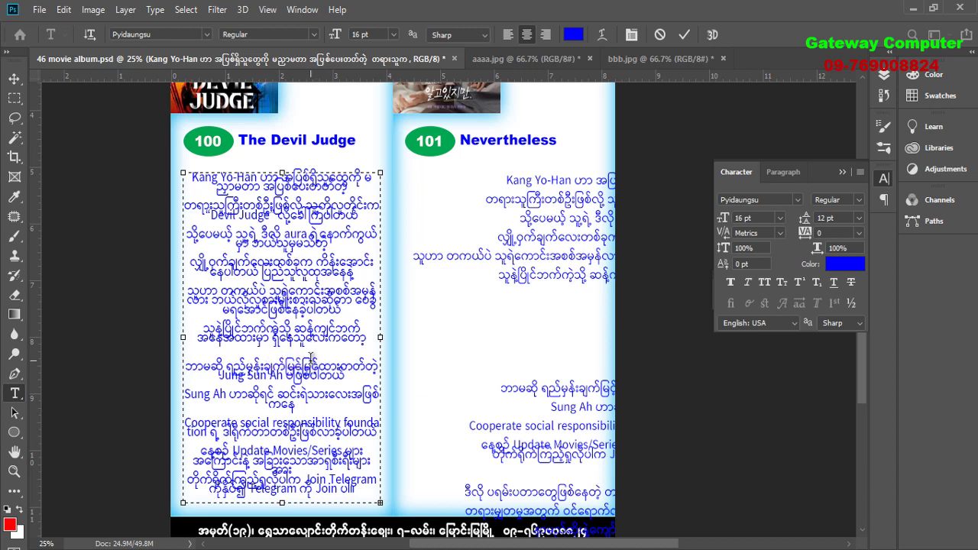
{"action": "key", "text": "BackSpace"}
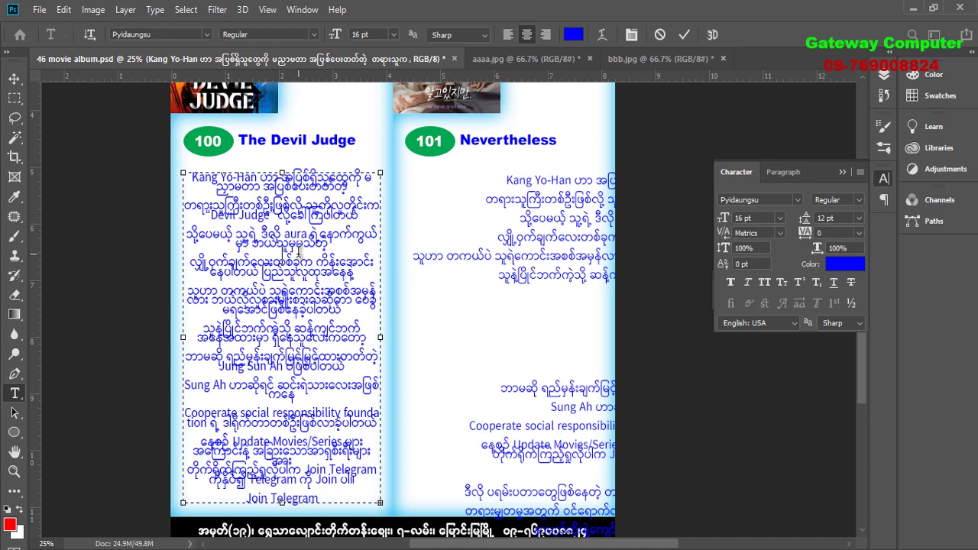
Set all the synopsis text in the box to 12 pt
{"action": "key", "text": "ctrl+a"}
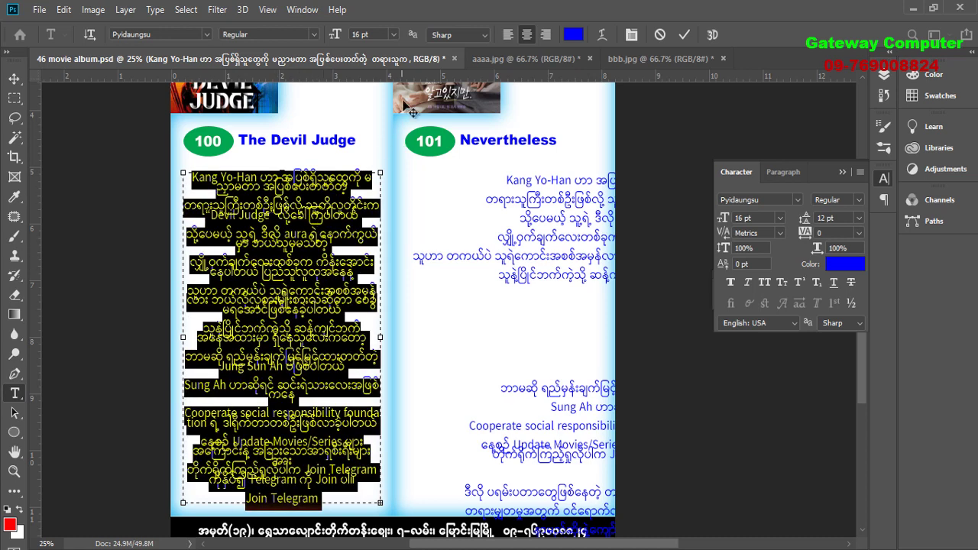
{"action": "left_click", "coordinate": [371, 34]}
{"action": "type", "text": "2"}
{"action": "key", "text": "Return"}
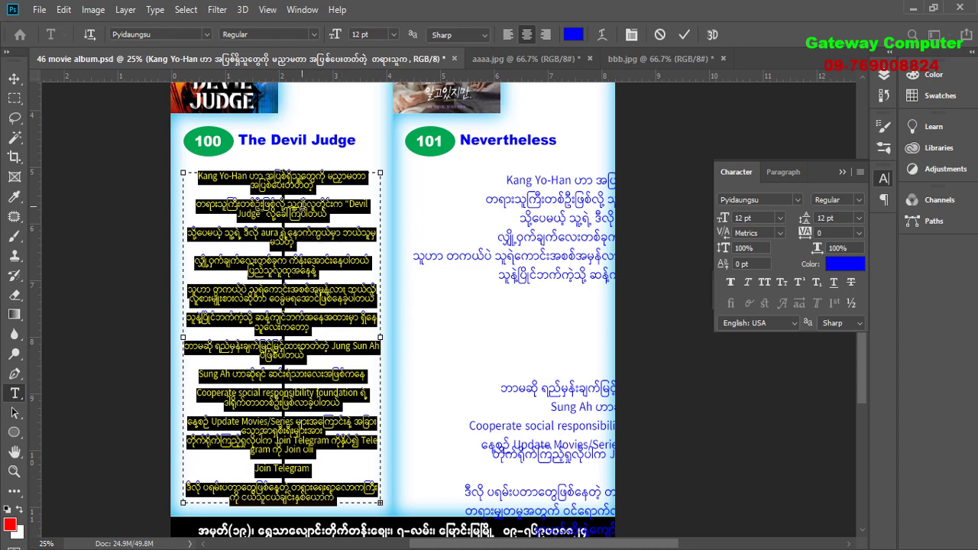
Set the synopsis leading to 10 pt and remove the extra break before the second line
{"action": "left_click", "coordinate": [831, 220]}
{"action": "type", "text": "8"}
{"action": "key", "text": "Return"}
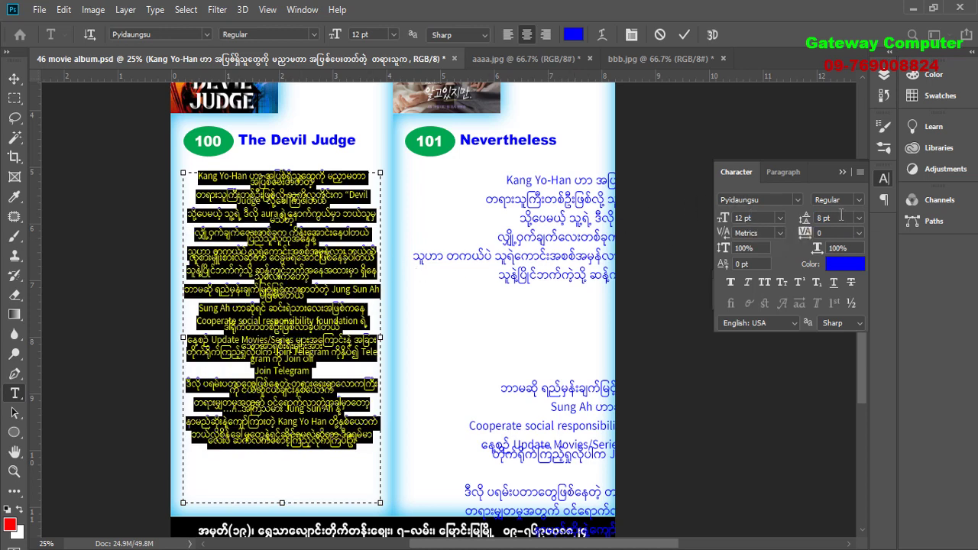
{"action": "left_click", "coordinate": [844, 218]}
{"action": "type", "text": "9"}
{"action": "key", "text": "Return"}
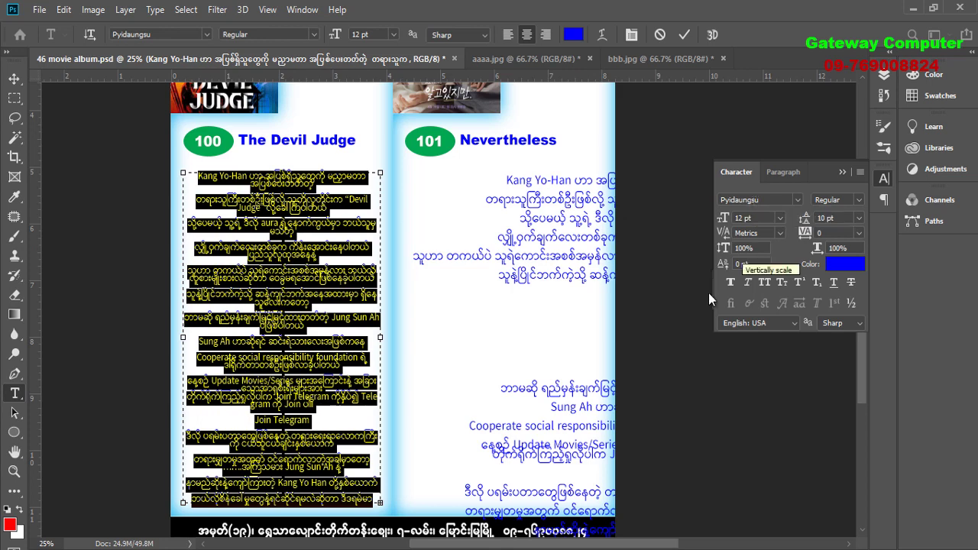
{"action": "left_click", "coordinate": [308, 211]}
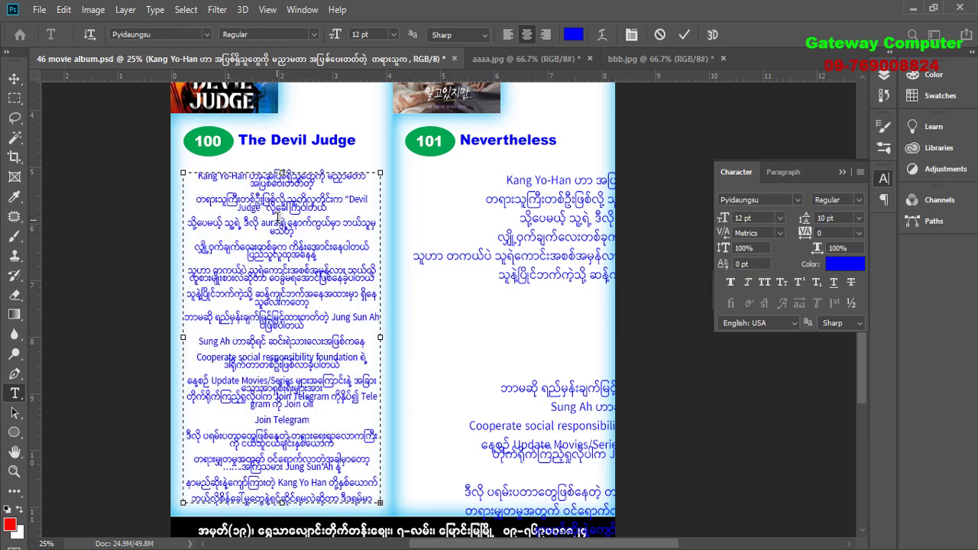
{"action": "key", "text": "BackSpace"}
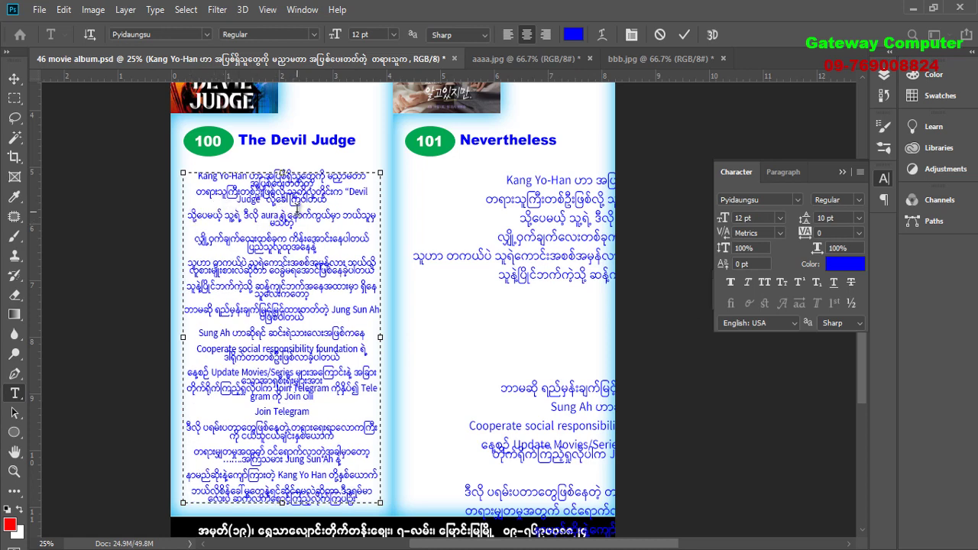
{"action": "key", "text": "ctrl+plus"}
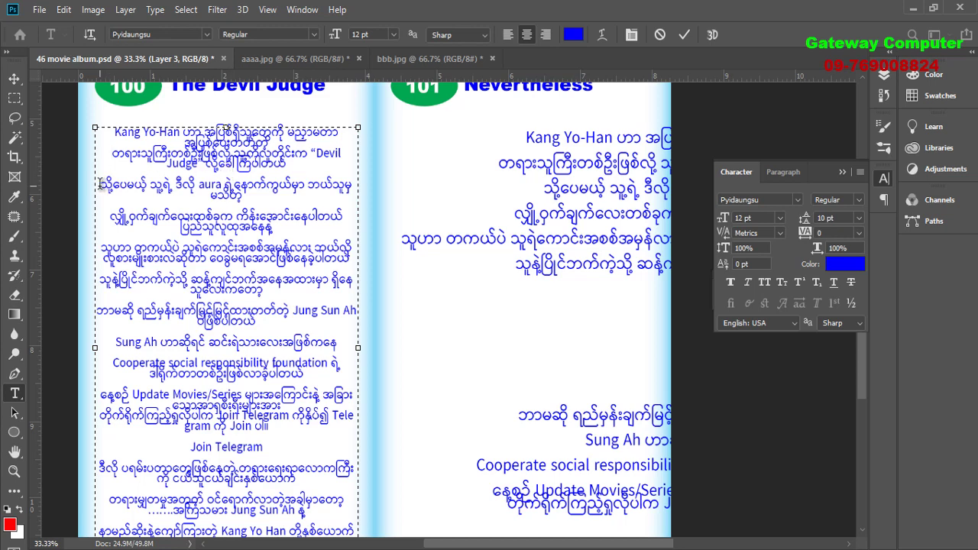
Delete the blank lines between the synopsis paragraphs down to the Cooperate social responsibility line
{"action": "key", "text": "BackSpace"}
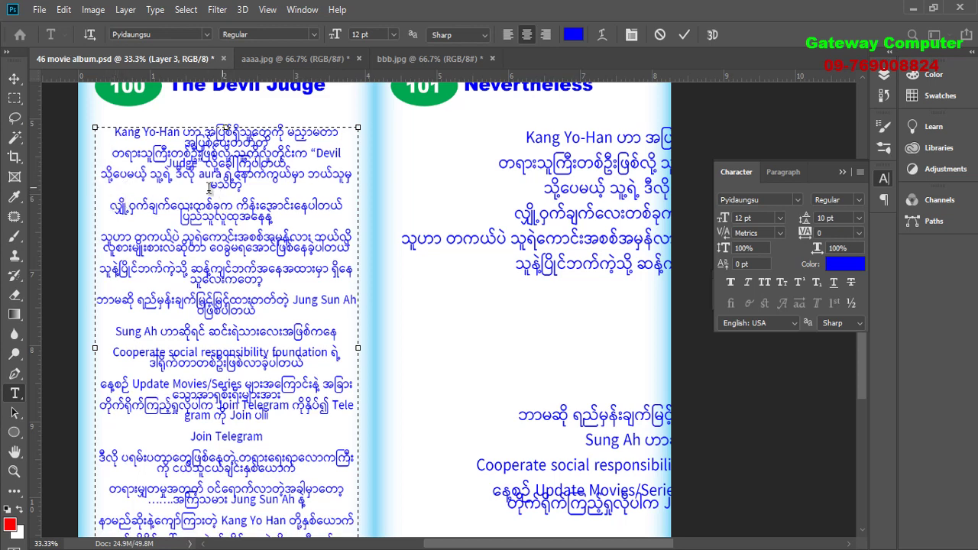
{"action": "left_click", "coordinate": [113, 207]}
{"action": "key", "text": "BackSpace"}
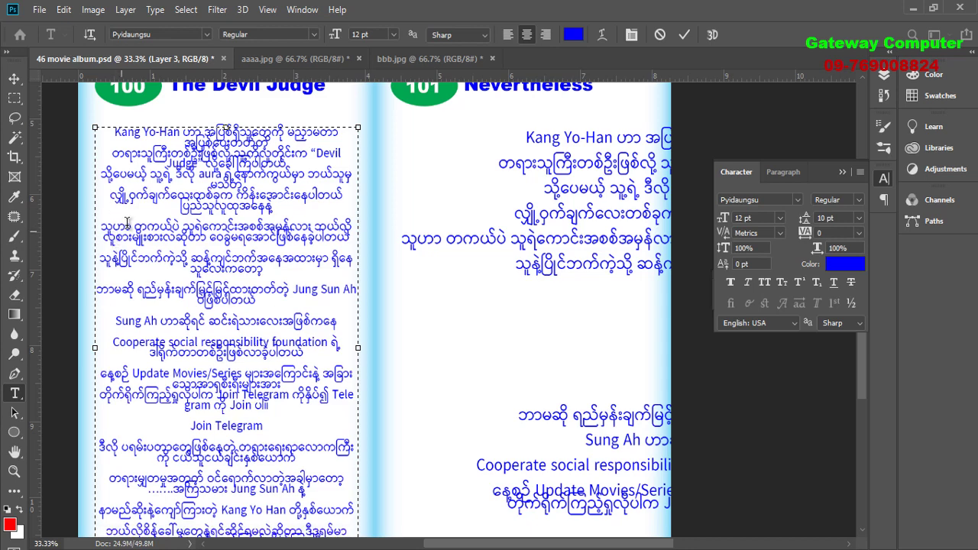
{"action": "left_click", "coordinate": [103, 227]}
{"action": "key", "text": "BackSpace"}
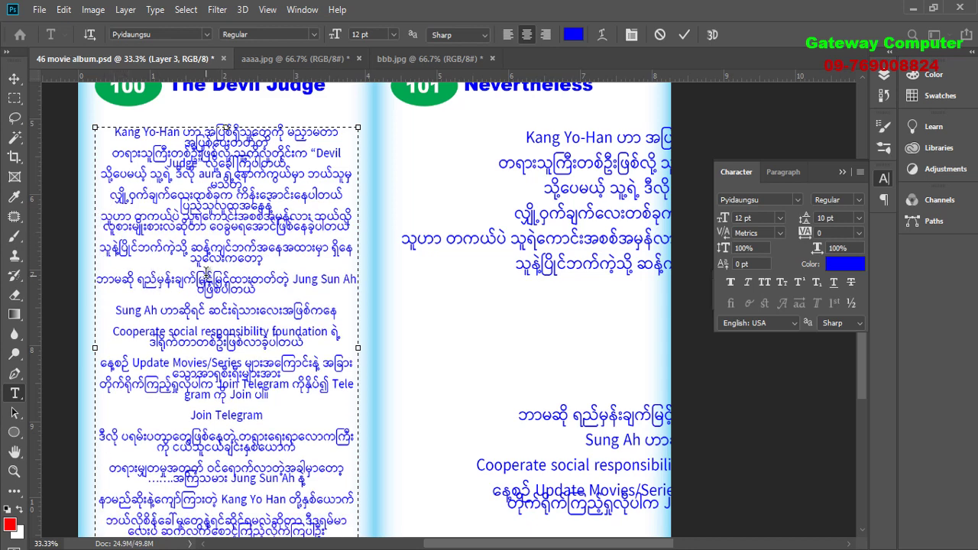
{"action": "left_click", "coordinate": [100, 279]}
{"action": "key", "text": "BackSpace"}
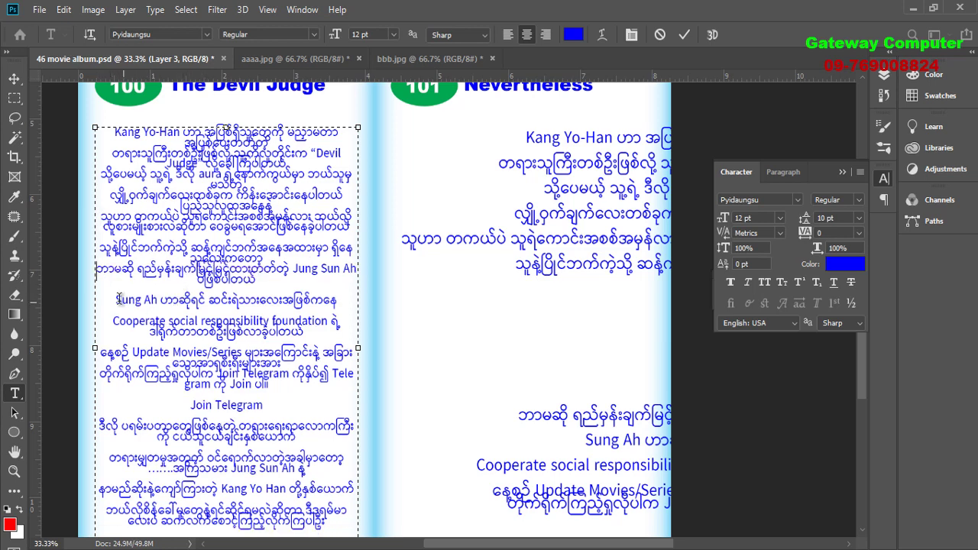
{"action": "left_click", "coordinate": [116, 299]}
{"action": "key", "text": "BackSpace"}
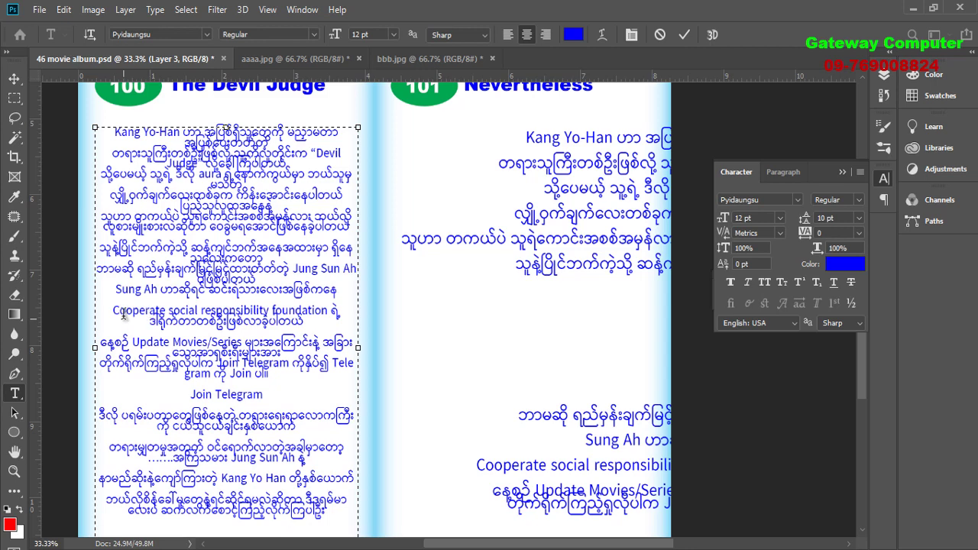
{"action": "left_click", "coordinate": [114, 310]}
{"action": "key", "text": "BackSpace"}
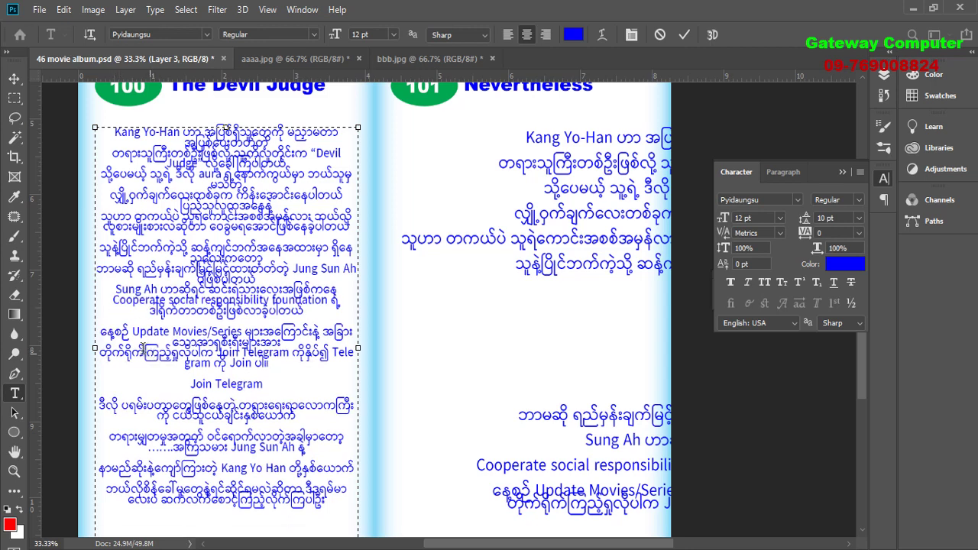
Remove the blank line above the Update Movies/Series line
{"action": "left_click_drag", "start_coordinate": [101, 332], "coordinate": [131, 334]}
{"action": "key", "text": "BackSpace"}
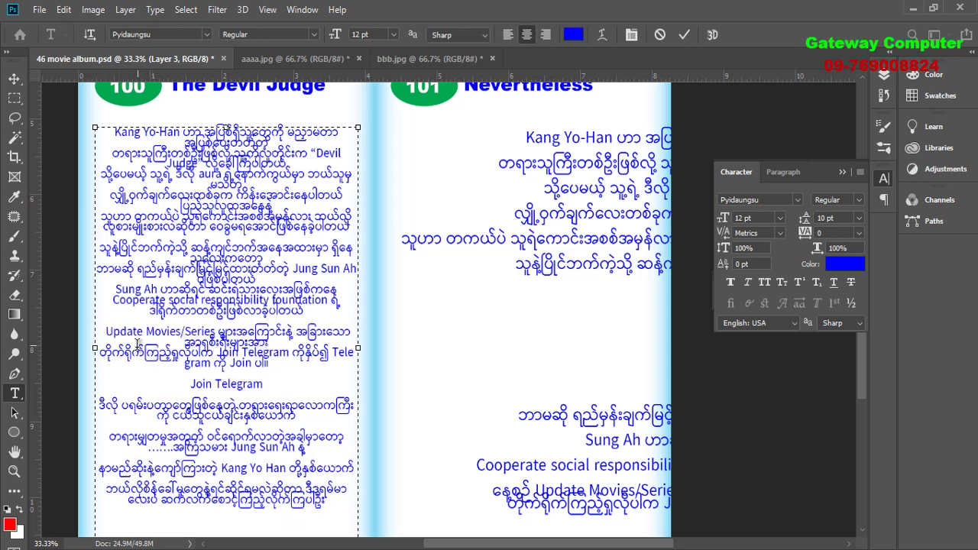
{"action": "key", "text": "ctrl+z"}
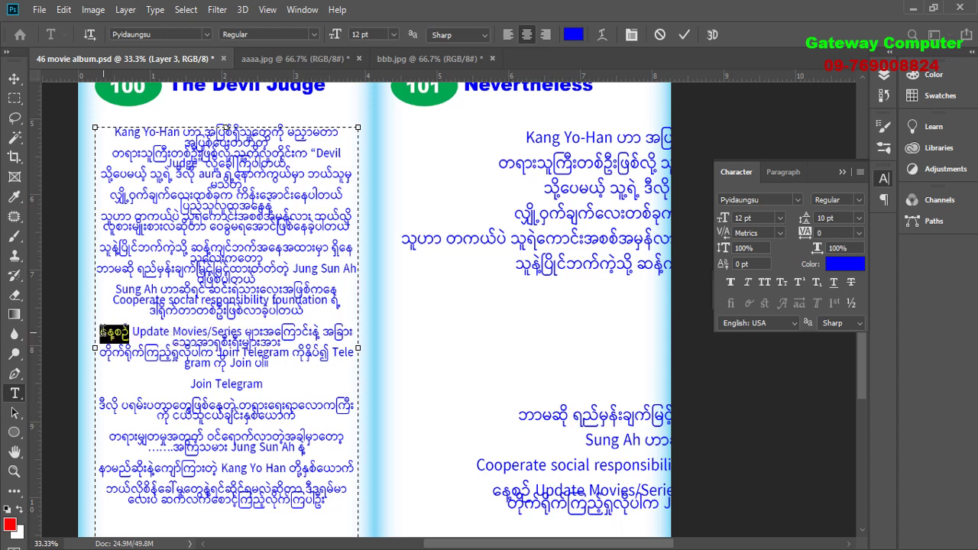
{"action": "left_click", "coordinate": [107, 333]}
{"action": "key", "text": "BackSpace"}
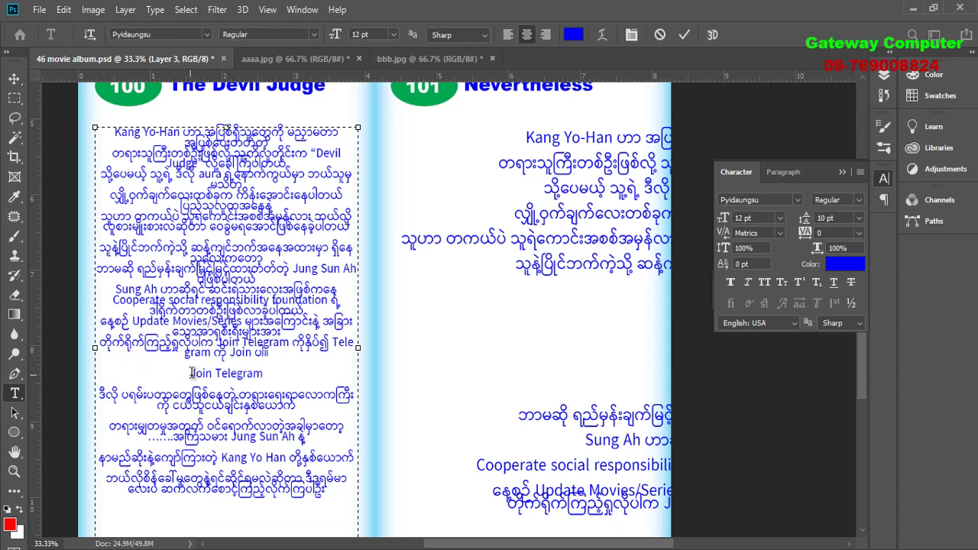
Delete the Telegram promo lines together with Join Telegram
{"action": "left_click_drag", "start_coordinate": [187, 368], "coordinate": [282, 378]}
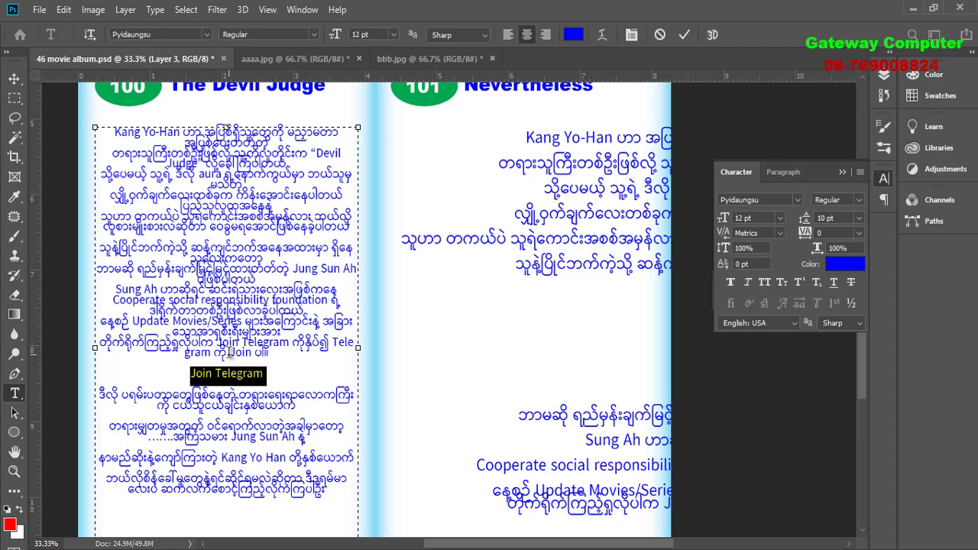
{"action": "left_click", "coordinate": [269, 357]}
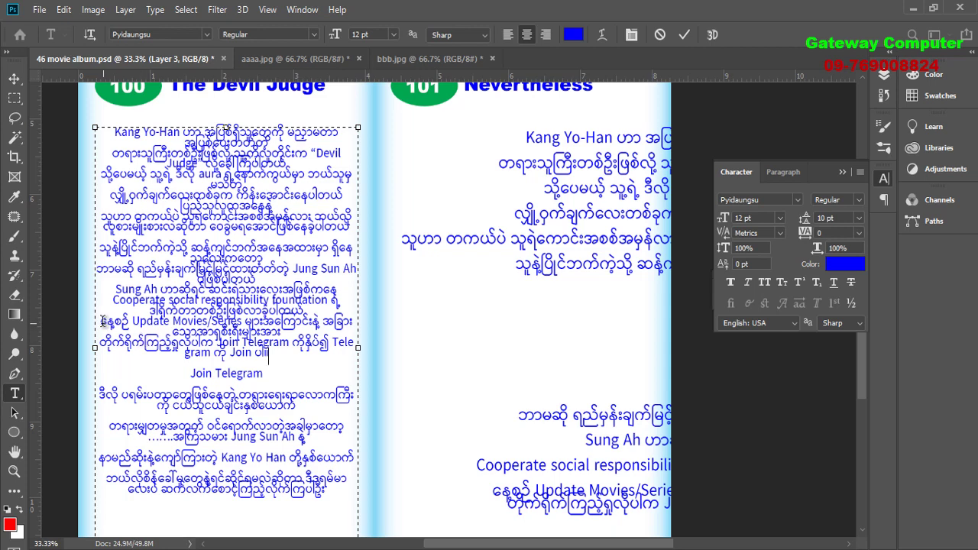
{"action": "left_click_drag", "start_coordinate": [101, 321], "coordinate": [352, 322]}
{"action": "left_click_drag", "start_coordinate": [227, 321], "coordinate": [281, 356]}
{"action": "left_click_drag", "start_coordinate": [292, 367], "coordinate": [295, 374]}
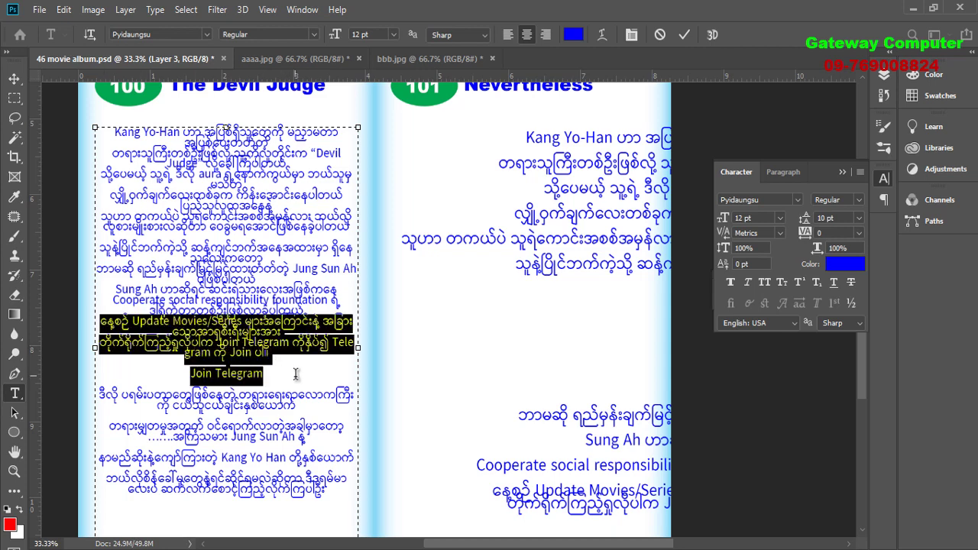
{"action": "key", "text": "BackSpace"}
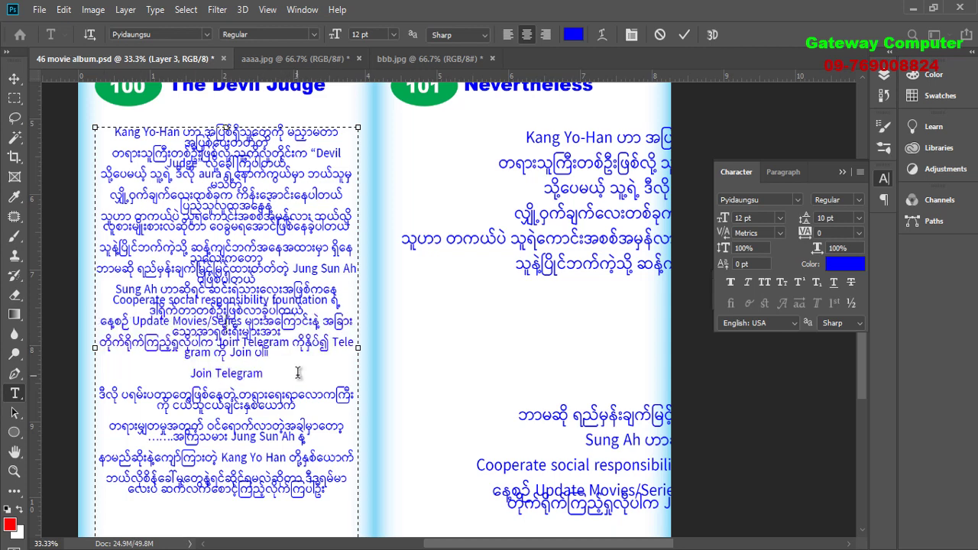
Remove the remaining blank lines and select the whole Devil Judge synopsis
{"action": "key", "text": "BackSpace"}
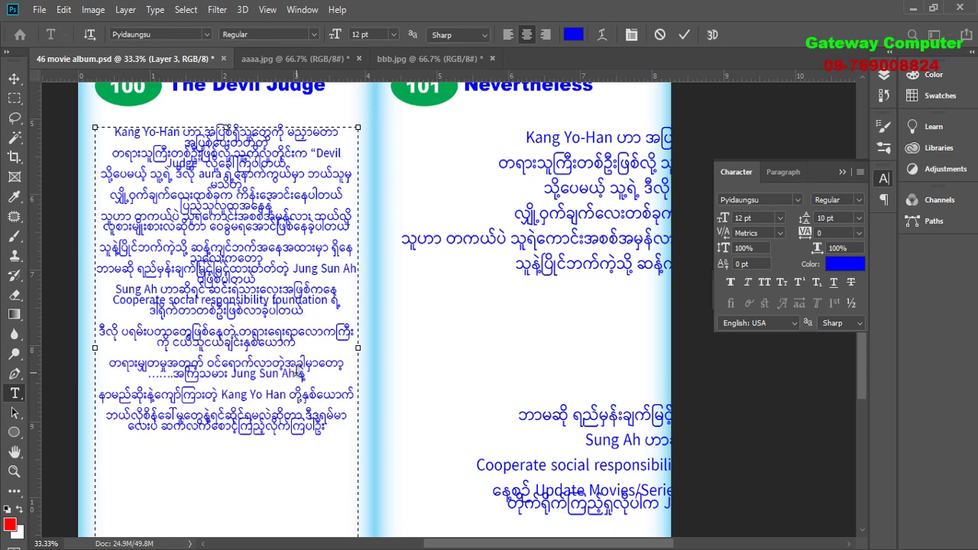
{"action": "key", "text": "BackSpace"}
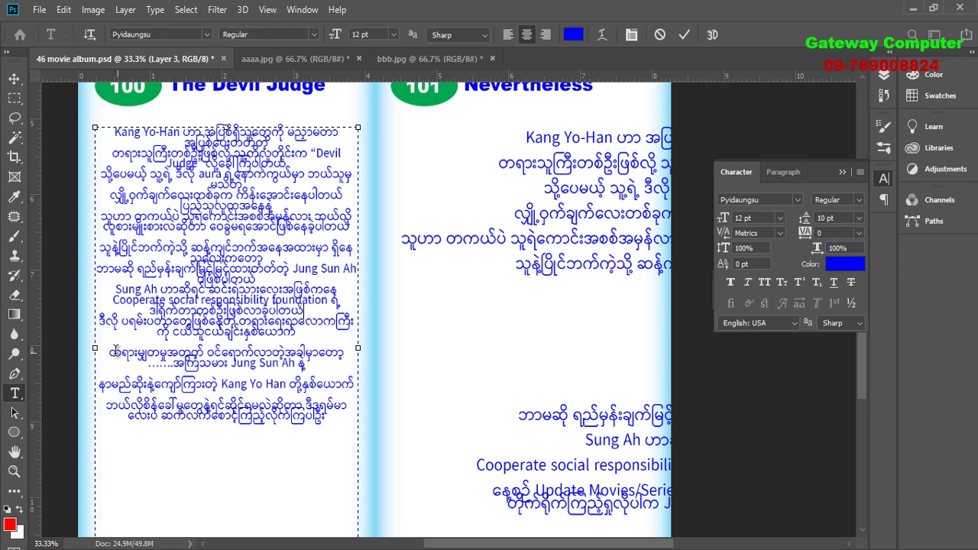
{"action": "key", "text": "BackSpace"}
{"action": "left_click", "coordinate": [101, 374]}
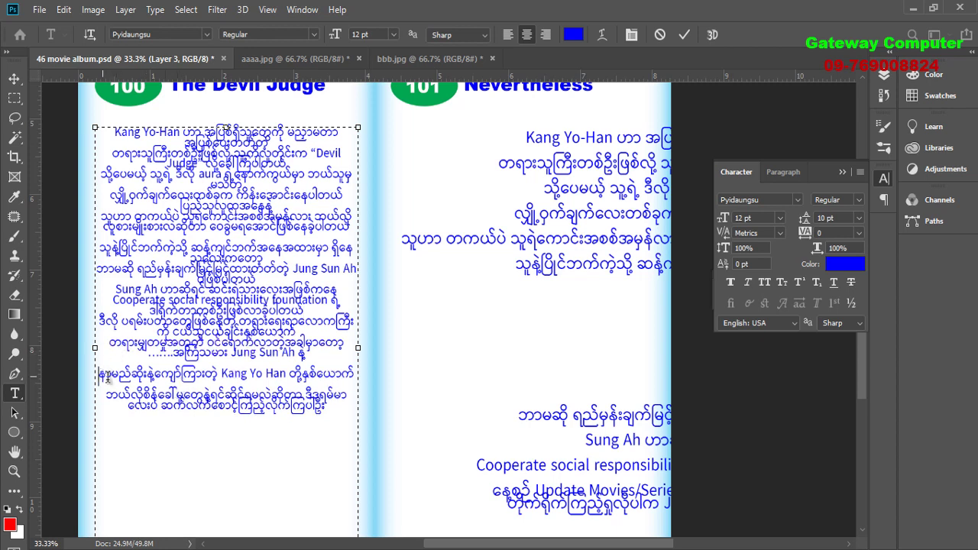
{"action": "key", "text": "BackSpace"}
{"action": "key", "text": "BackSpace"}
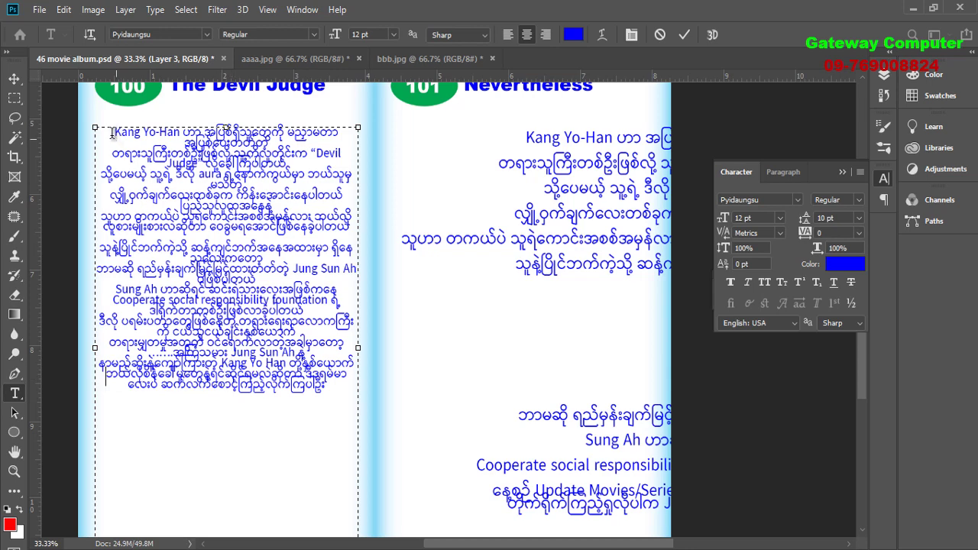
{"action": "left_click_drag", "start_coordinate": [112, 130], "coordinate": [336, 410]}
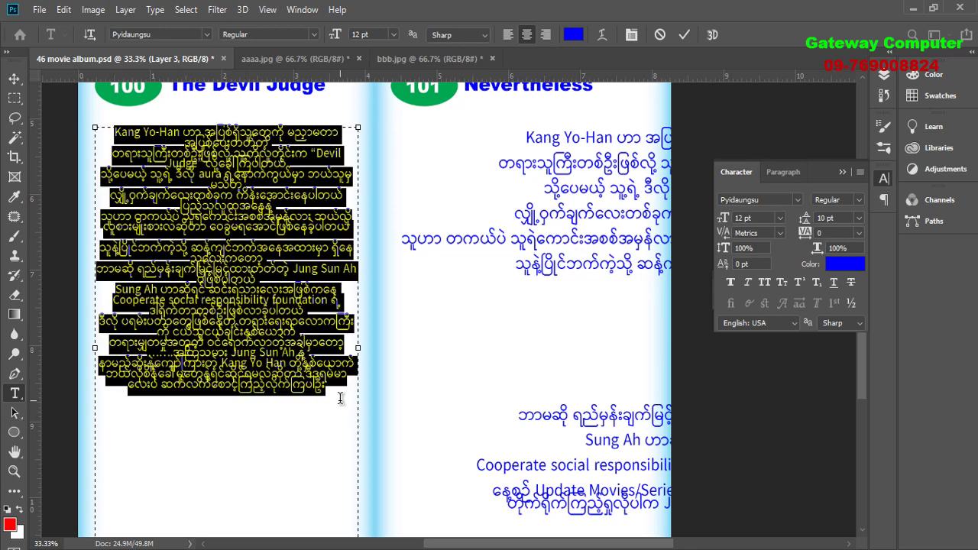
Raise the synopsis leading from 14 pt to 16 pt, delete the leftover empty line, and commit
{"action": "left_click", "coordinate": [812, 222]}
{"action": "type", "text": "14"}
{"action": "key", "text": "Return"}
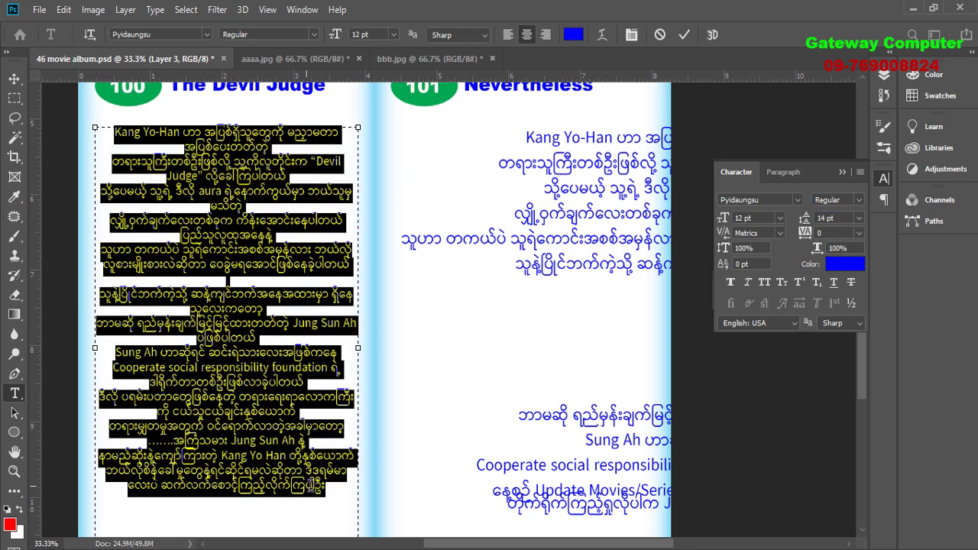
{"action": "left_click", "coordinate": [842, 218]}
{"action": "type", "text": "16"}
{"action": "key", "text": "Return"}
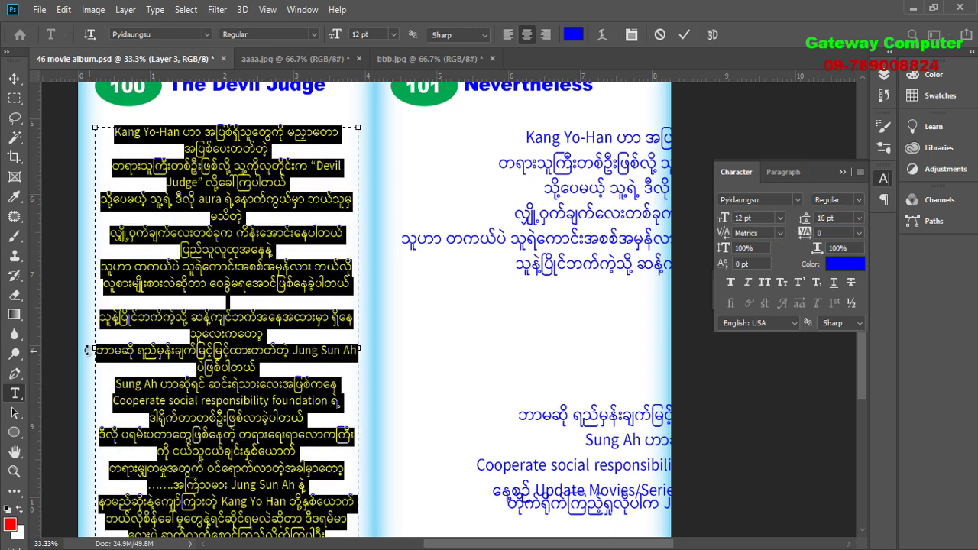
{"action": "left_click", "coordinate": [104, 317]}
{"action": "key", "text": "BackSpace"}
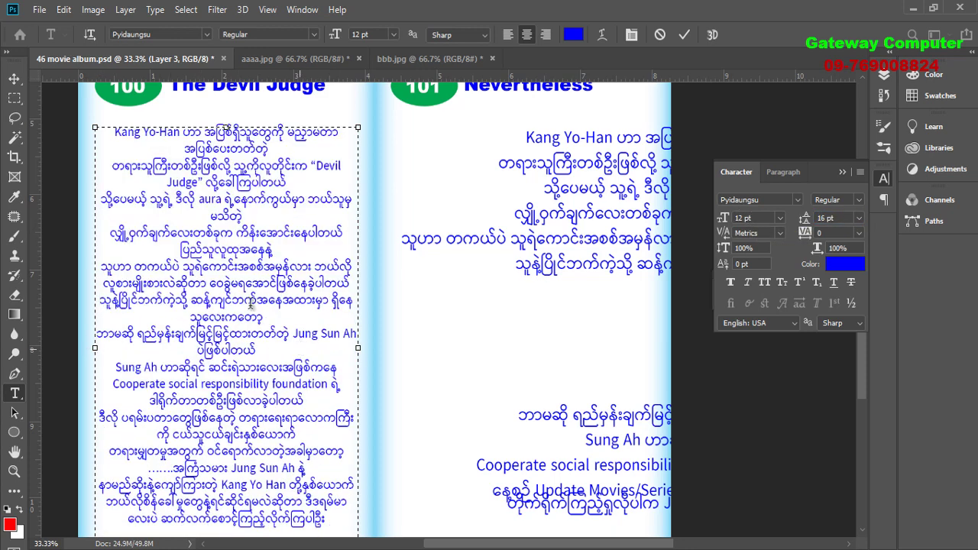
{"action": "left_click", "coordinate": [14, 79]}
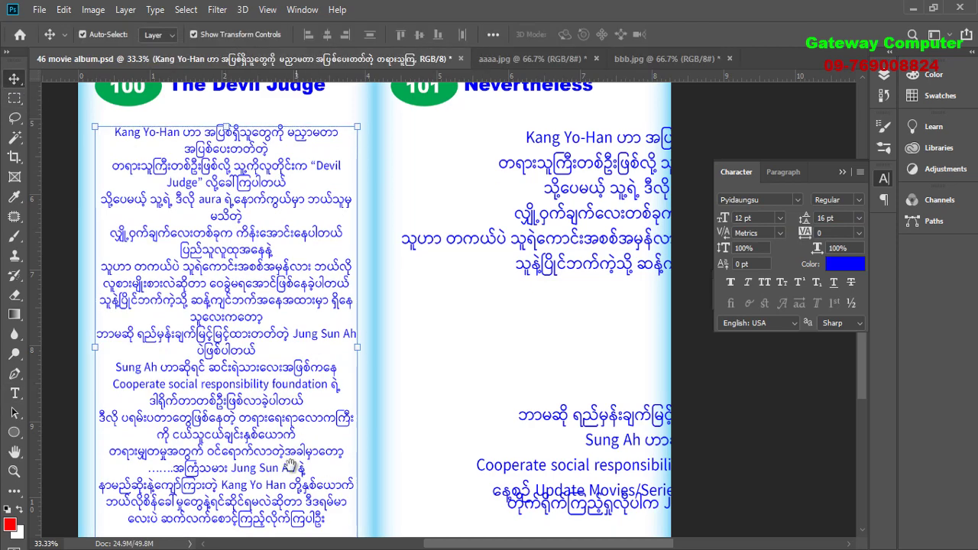
{"action": "left_click_drag", "start_coordinate": [276, 468], "coordinate": [305, 303]}
{"action": "scroll", "coordinate": [302, 282], "scroll_direction": "up", "scroll_amount": 3}
{"action": "scroll", "coordinate": [298, 260], "scroll_direction": "up", "scroll_amount": 3}
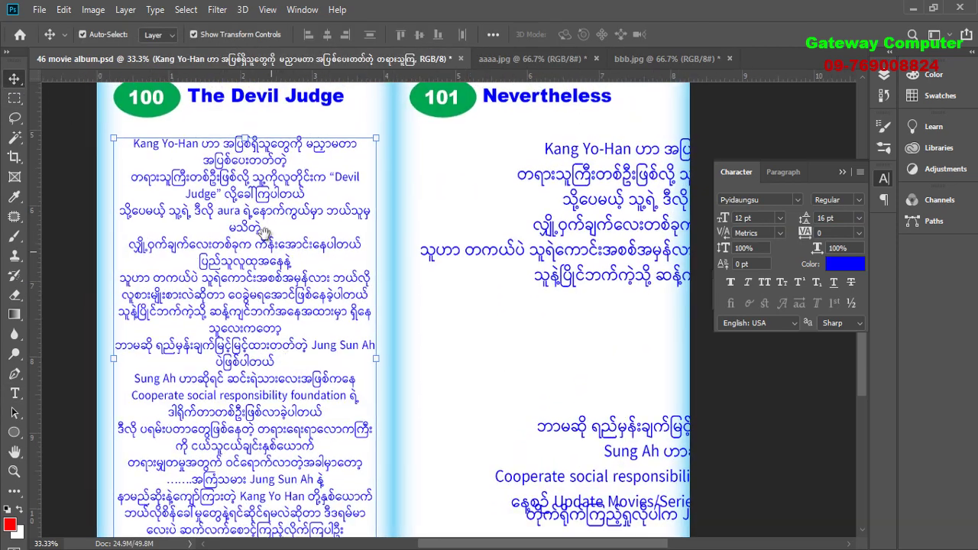
{"action": "key", "text": "ctrl+plus"}
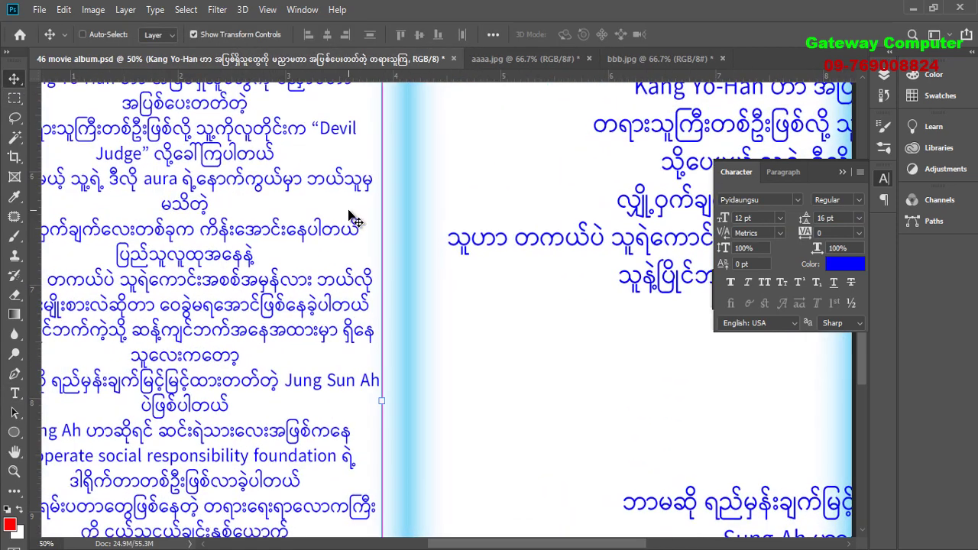
{"action": "key", "text": "ctrl+minus"}
{"action": "scroll", "coordinate": [321, 245], "scroll_direction": "up", "scroll_amount": 3}
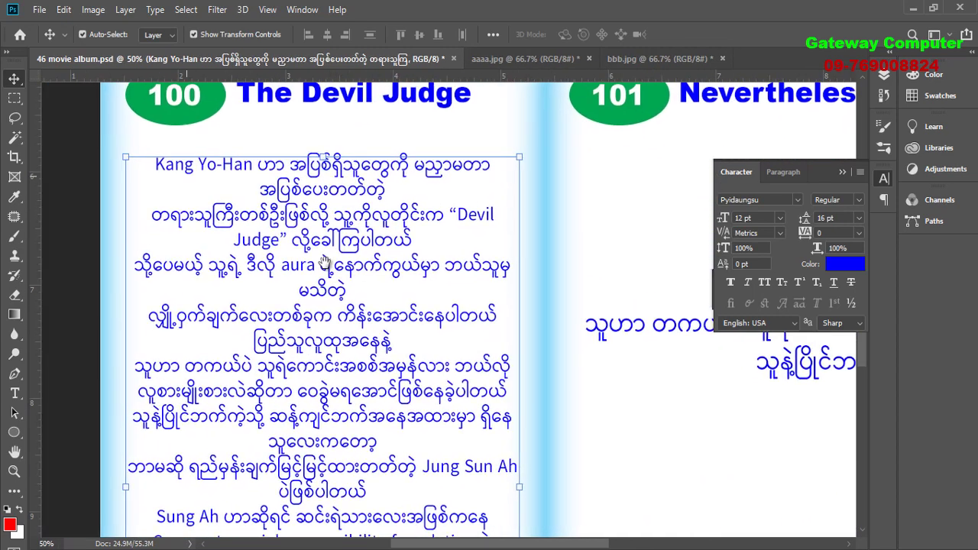
{"action": "scroll", "coordinate": [323, 242], "scroll_direction": "up", "scroll_amount": 2}
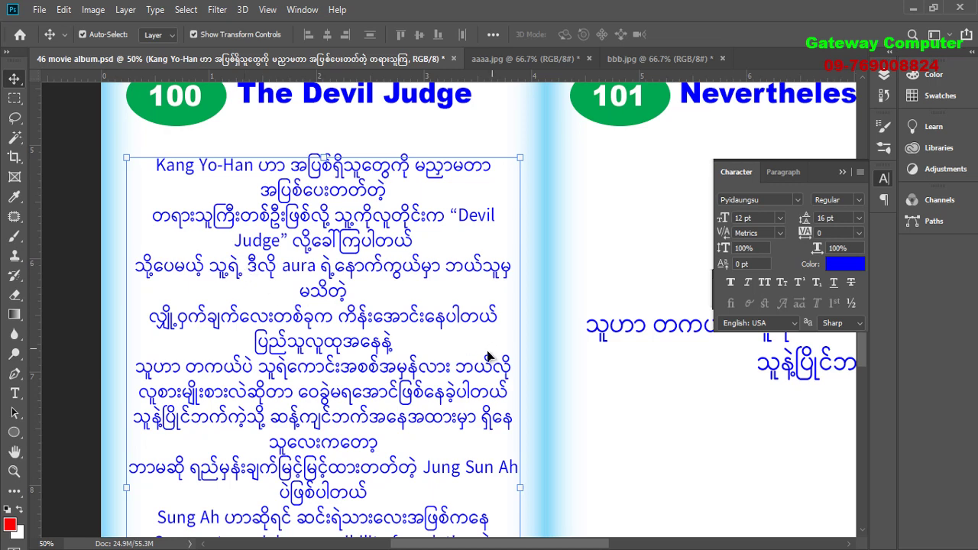
{"action": "scroll", "coordinate": [365, 413], "scroll_direction": "down", "scroll_amount": 5}
{"action": "scroll", "coordinate": [359, 306], "scroll_direction": "down", "scroll_amount": 1}
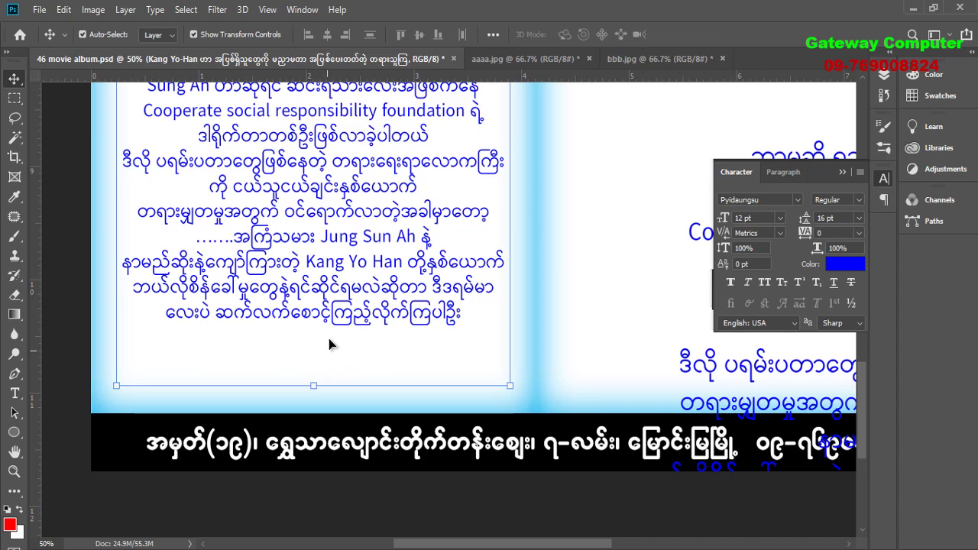
{"action": "scroll", "coordinate": [330, 321], "scroll_direction": "up", "scroll_amount": 8}
{"action": "scroll", "coordinate": [332, 291], "scroll_direction": "up", "scroll_amount": 2}
{"action": "scroll", "coordinate": [333, 278], "scroll_direction": "down", "scroll_amount": 1}
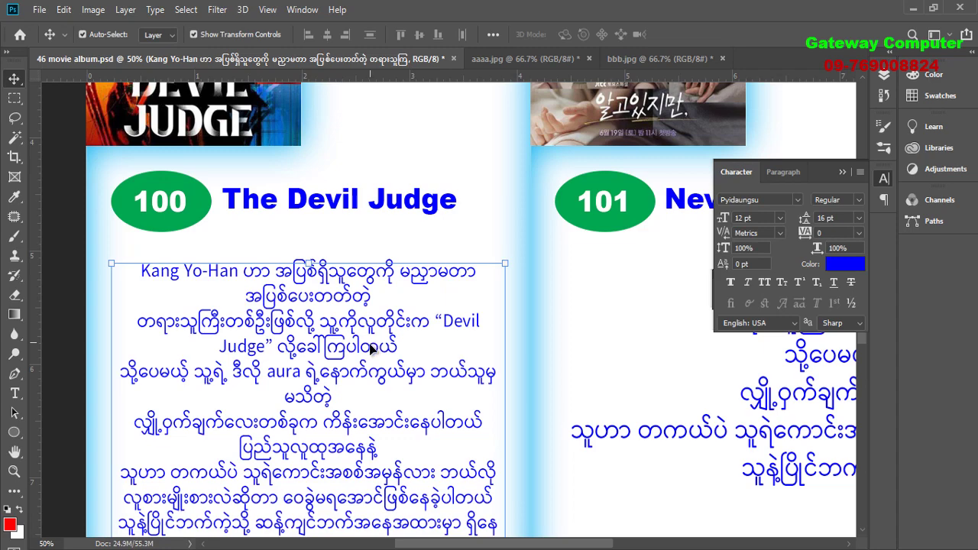
{"action": "left_click_drag", "start_coordinate": [333, 419], "coordinate": [336, 245]}
{"action": "left_click_drag", "start_coordinate": [347, 418], "coordinate": [357, 286]}
{"action": "left_click_drag", "start_coordinate": [404, 435], "coordinate": [387, 340]}
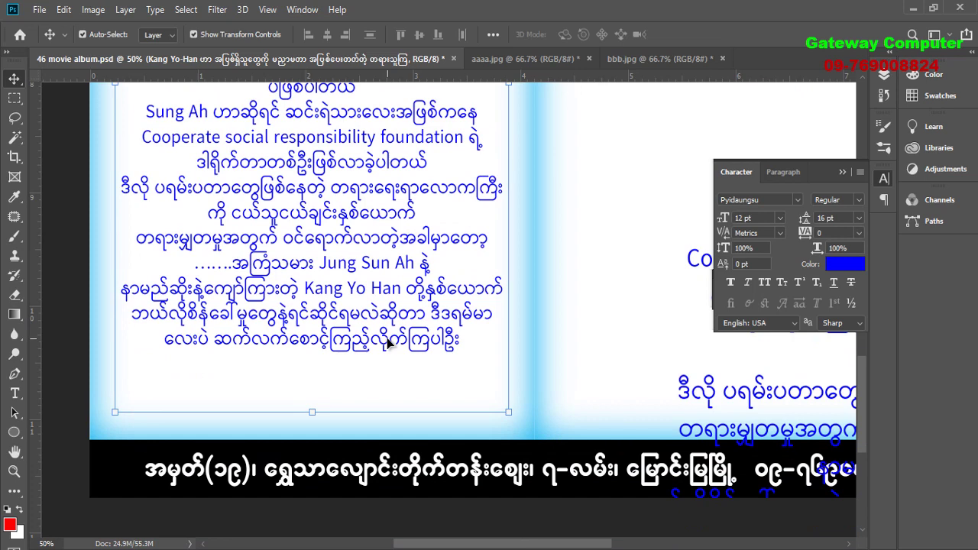
{"action": "key", "text": "ctrl+minus"}
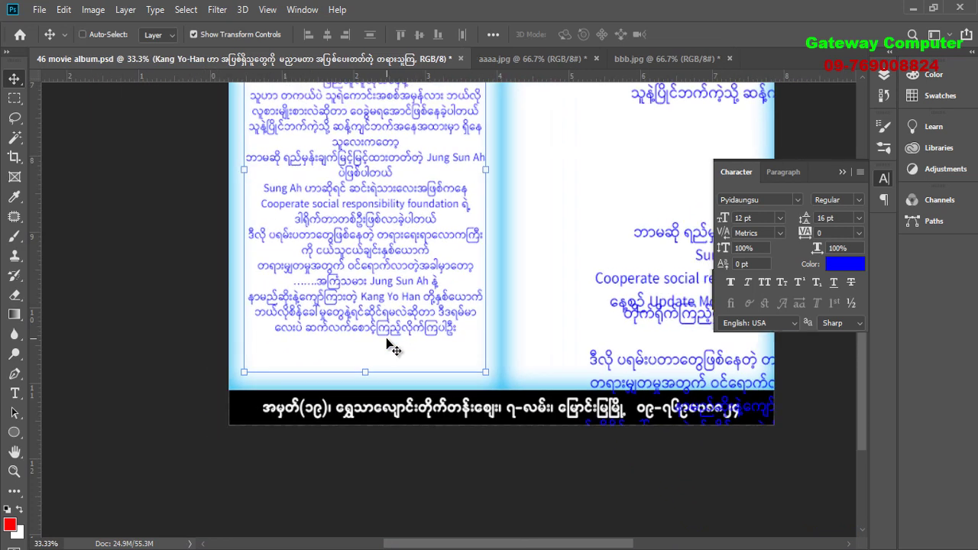
{"action": "key", "text": "ctrl+minus"}
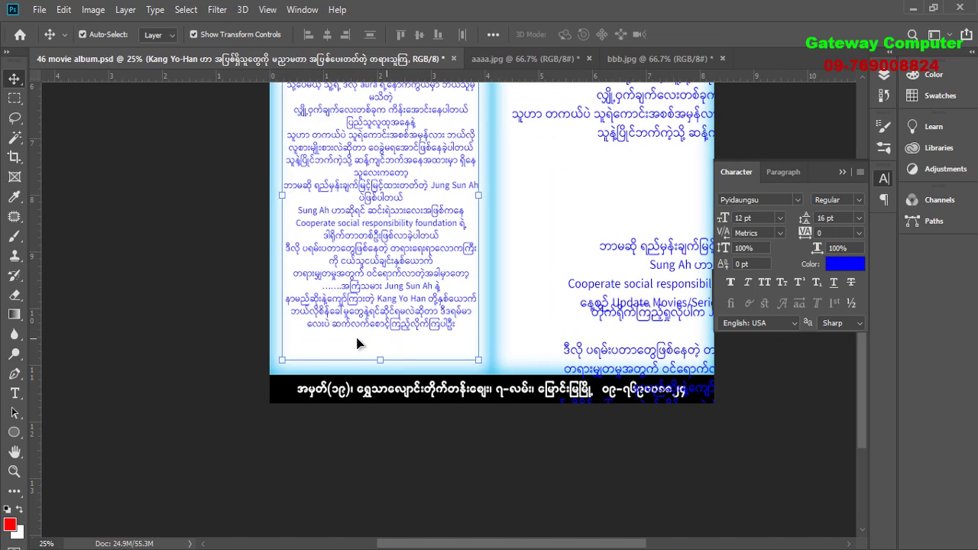
{"action": "left_click_drag", "start_coordinate": [403, 224], "coordinate": [374, 344]}
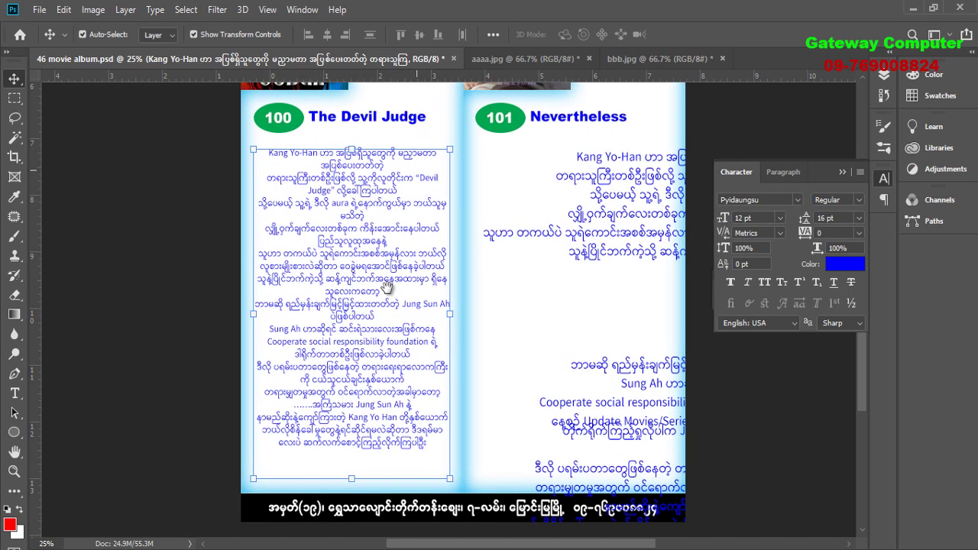
{"action": "key", "text": "t"}
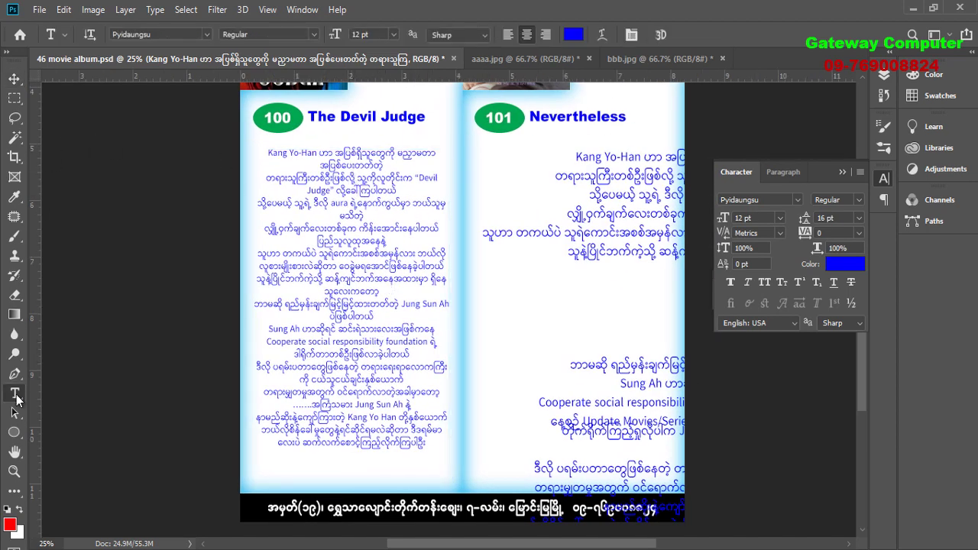
Select all the Devil Judge synopsis text and recolour it to #323241
{"action": "left_click", "coordinate": [367, 195]}
{"action": "key", "text": "ctrl+a"}
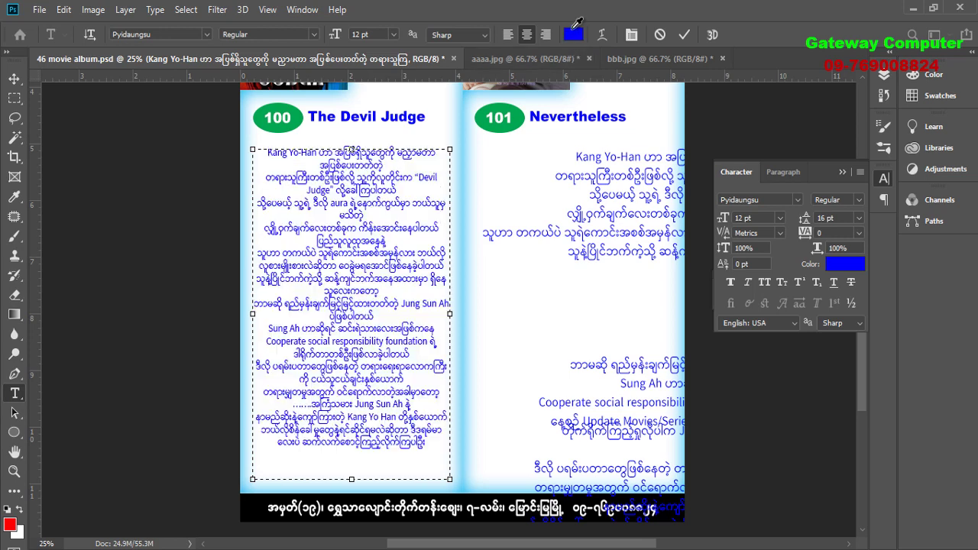
{"action": "left_click", "coordinate": [573, 34]}
{"action": "left_click_drag", "start_coordinate": [598, 393], "coordinate": [545, 447]}
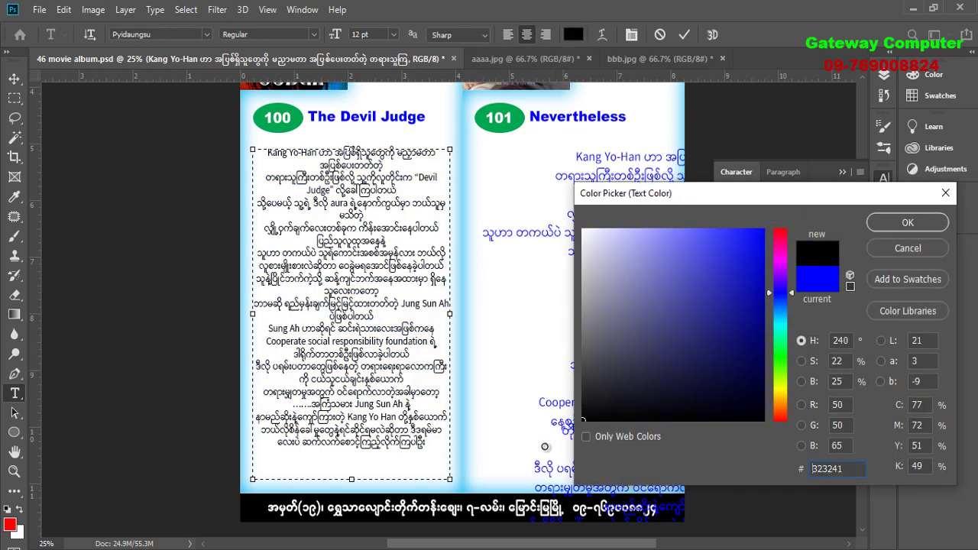
{"action": "left_click", "coordinate": [907, 223]}
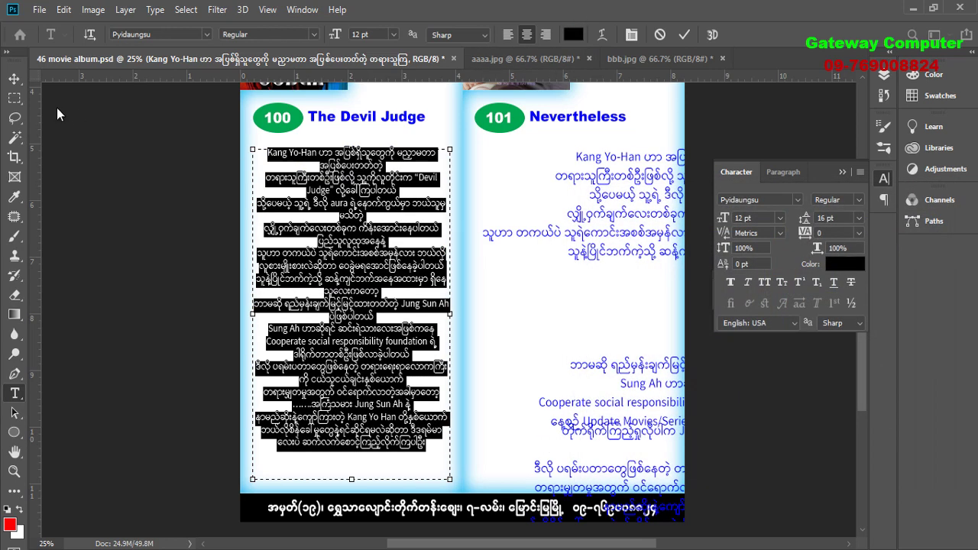
{"action": "left_click", "coordinate": [14, 79]}
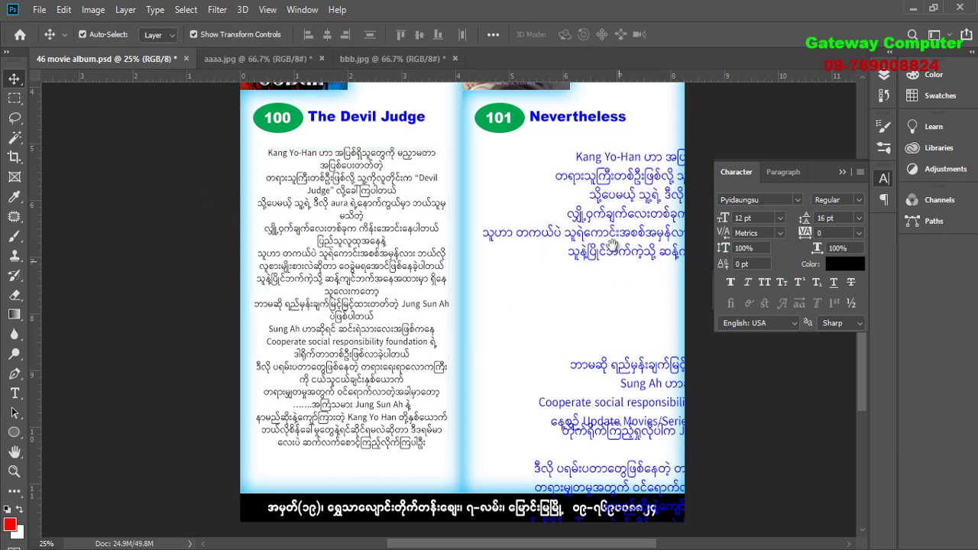
Remove the blue text block from the Nevertheless right column
{"action": "left_click_drag", "start_coordinate": [612, 243], "coordinate": [478, 340]}
{"action": "mouse_move", "coordinate": [503, 282]}
{"action": "left_mouse_down"}
{"action": "mouse_move", "coordinate": [423, 297]}
{"action": "mouse_move", "coordinate": [480, 280]}
{"action": "left_mouse_up"}
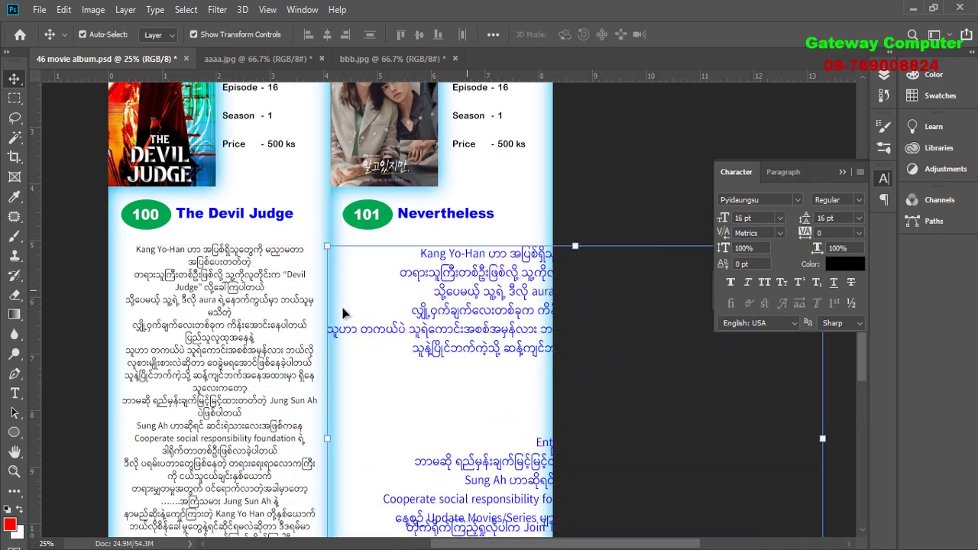
{"action": "left_click", "coordinate": [234, 283]}
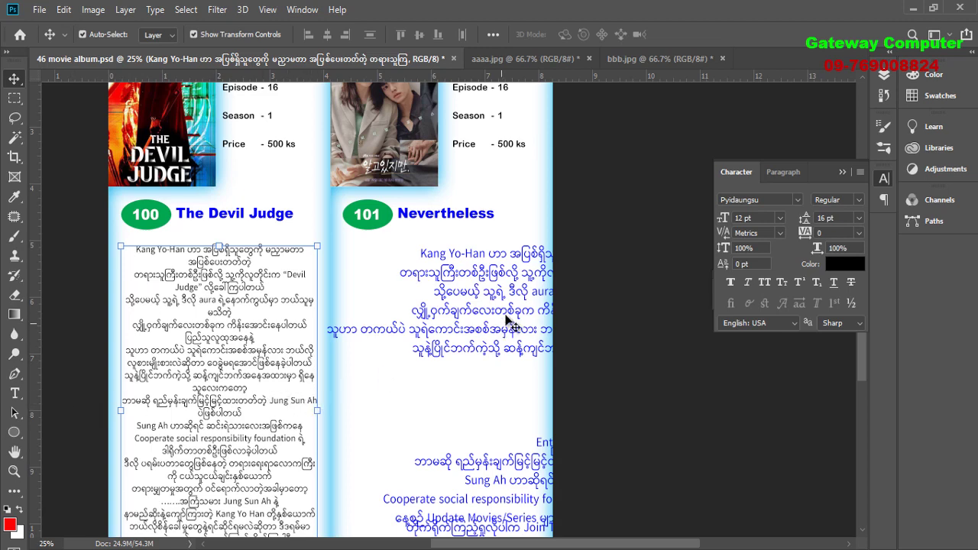
{"action": "left_click_drag", "start_coordinate": [463, 296], "coordinate": [275, 295]}
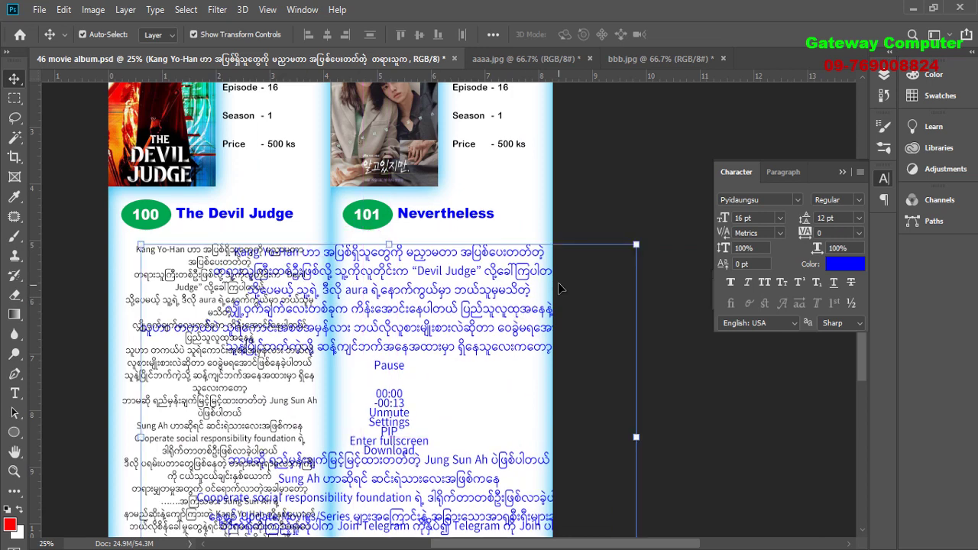
{"action": "key", "text": "ctrl+z"}
{"action": "key", "text": "Escape"}
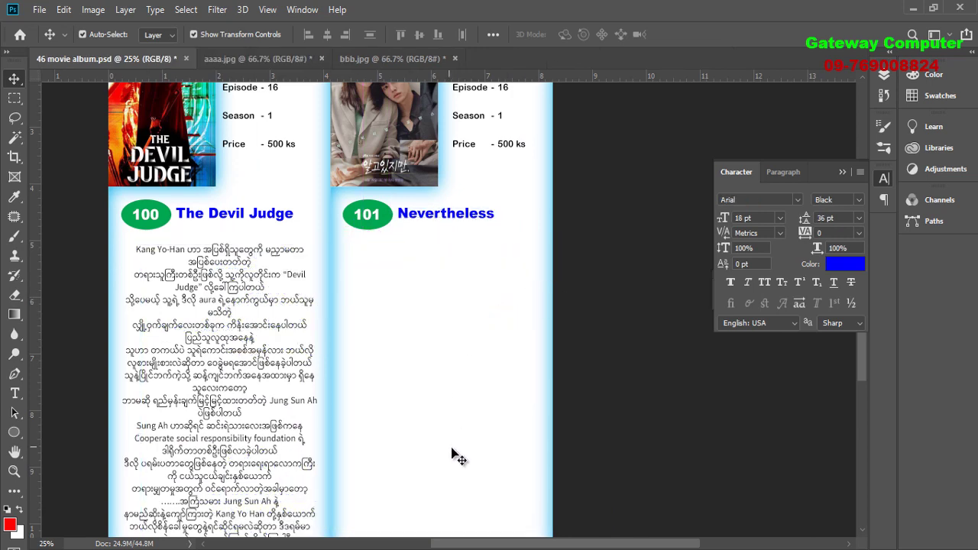
Alt-drag a copy of the left Devil Judge synopsis into the right column
{"action": "left_click_drag", "start_coordinate": [419, 415], "coordinate": [434, 349]}
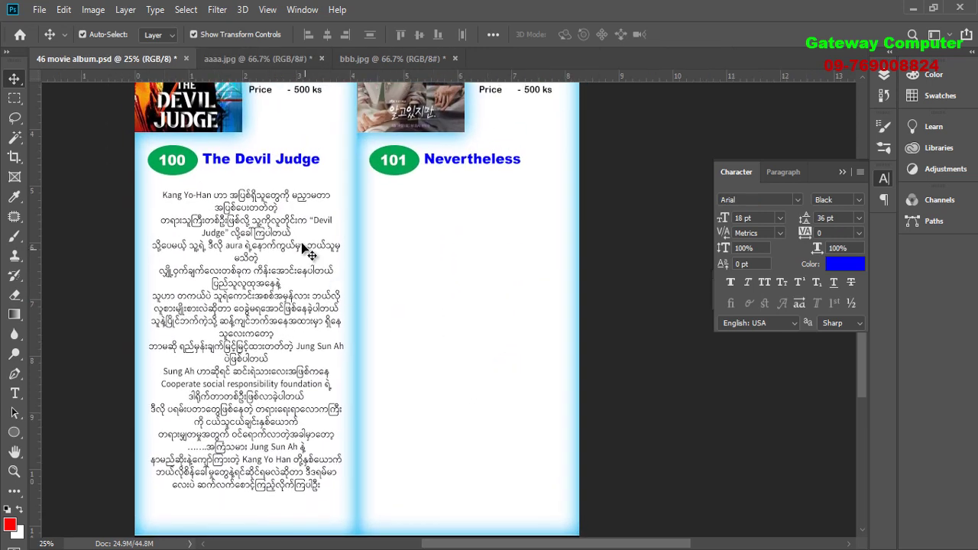
{"action": "left_click", "coordinate": [262, 220]}
{"action": "left_click_drag", "start_coordinate": [255, 210], "coordinate": [475, 222]}
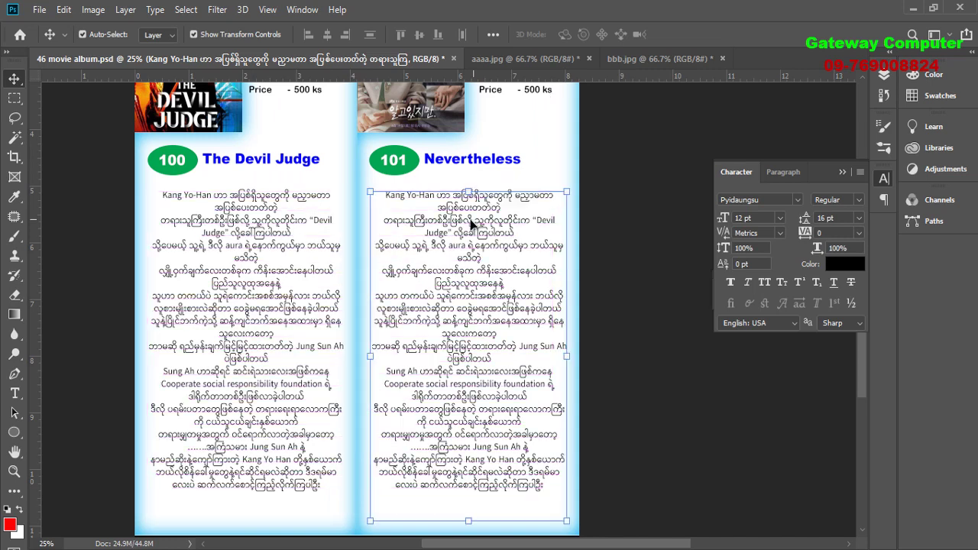
{"action": "left_click", "coordinate": [242, 263]}
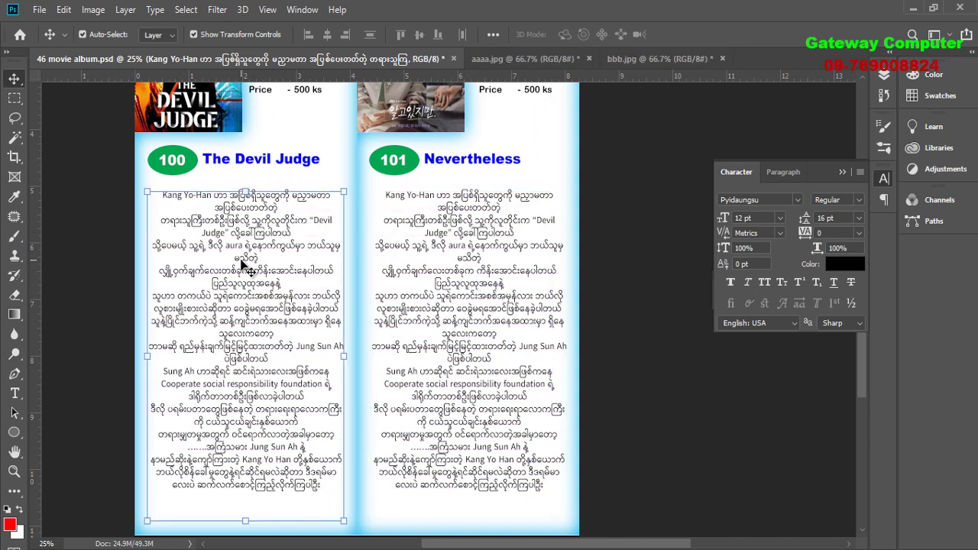
{"action": "scroll", "coordinate": [277, 138], "scroll_direction": "up", "scroll_amount": 3}
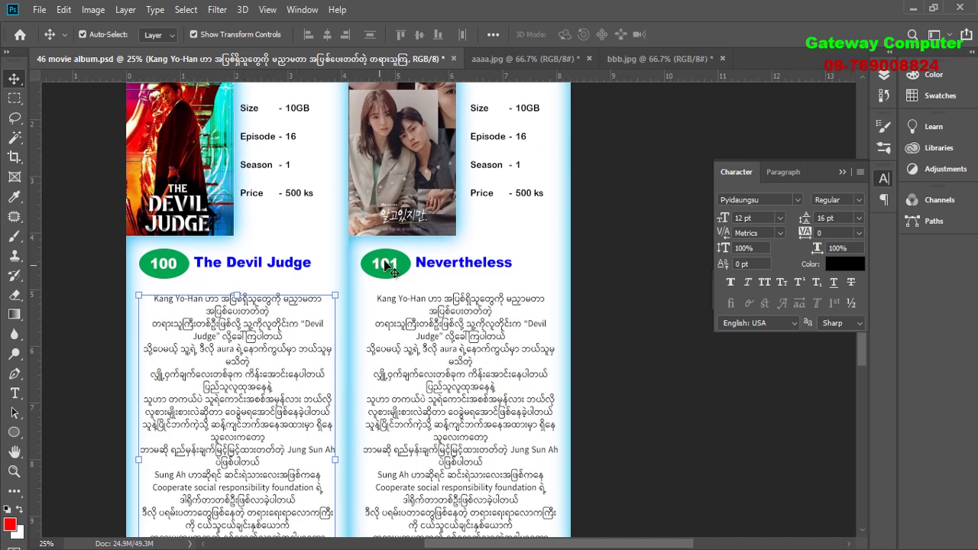
{"action": "scroll", "coordinate": [389, 275], "scroll_direction": "up", "scroll_amount": 1}
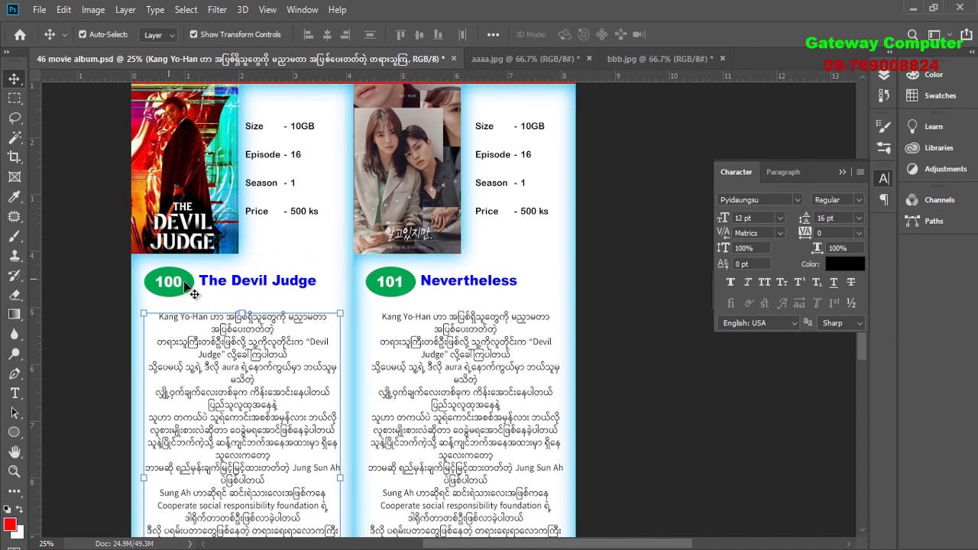
{"action": "left_click", "coordinate": [195, 165]}
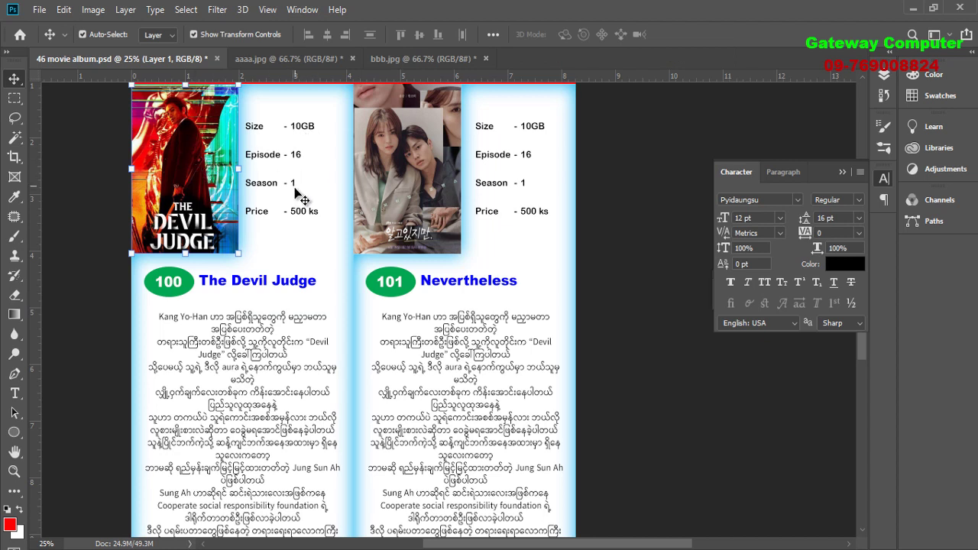
{"action": "scroll", "coordinate": [281, 311], "scroll_direction": "down", "scroll_amount": 2}
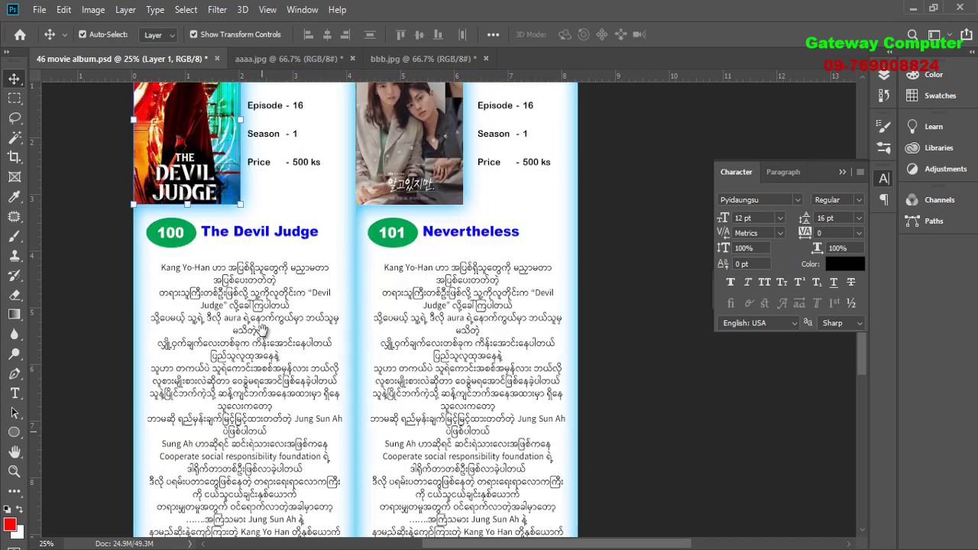
{"action": "scroll", "coordinate": [282, 311], "scroll_direction": "down", "scroll_amount": 3}
{"action": "left_click", "coordinate": [227, 104]}
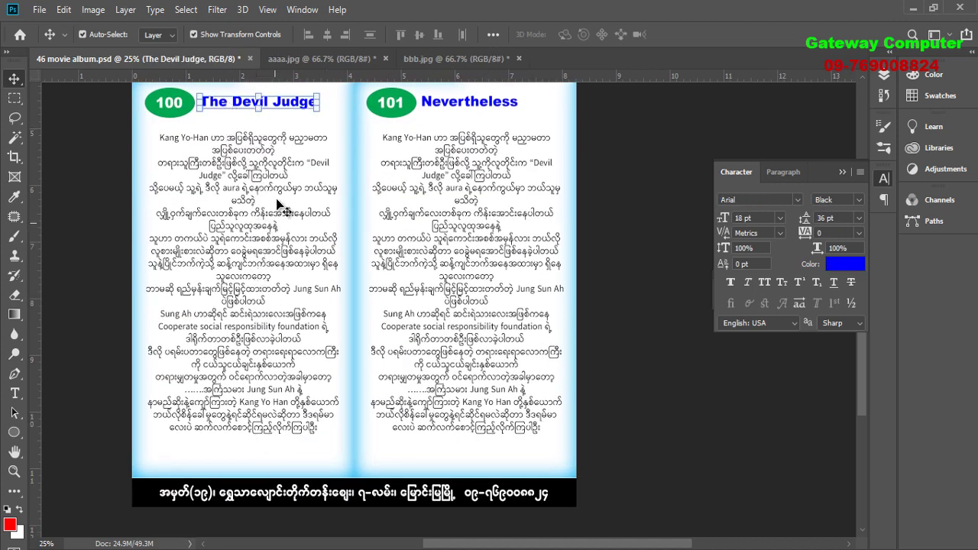
{"action": "scroll", "coordinate": [252, 146], "scroll_direction": "up", "scroll_amount": 1}
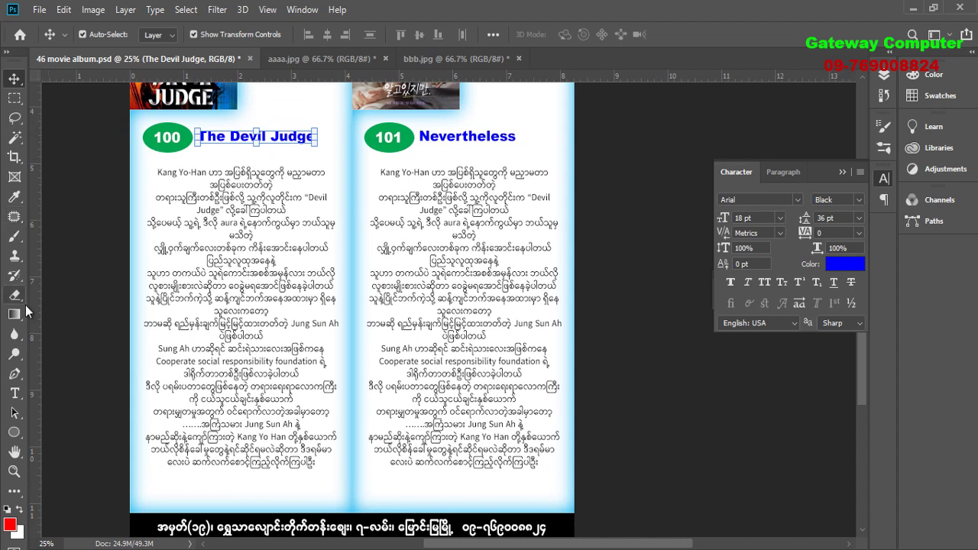
{"action": "left_click", "coordinate": [15, 392]}
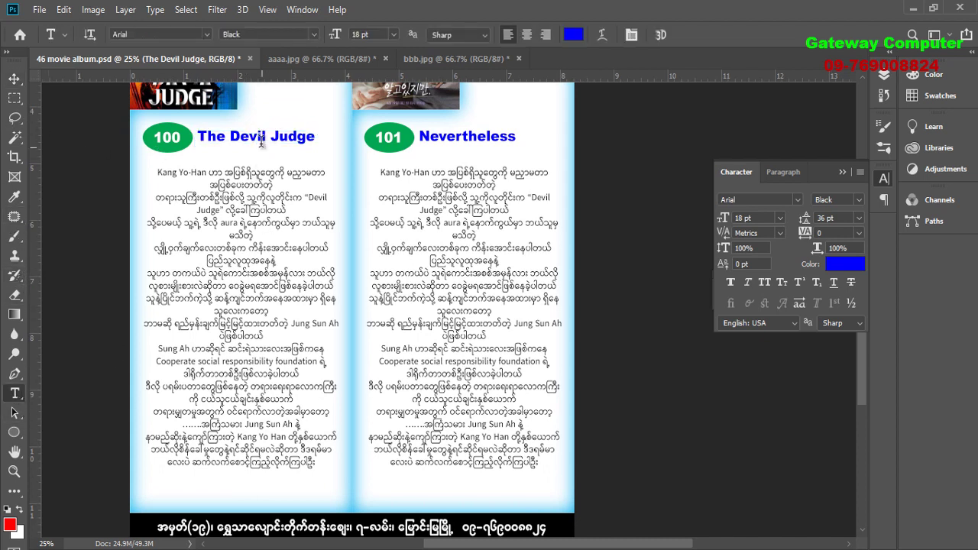
{"action": "left_click_drag", "start_coordinate": [199, 135], "coordinate": [314, 137]}
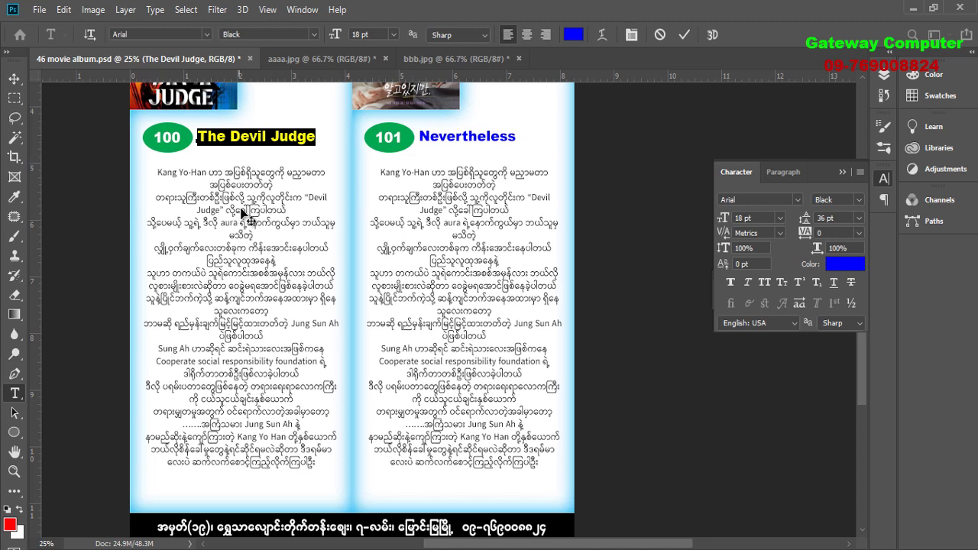
{"action": "left_click", "coordinate": [13, 79]}
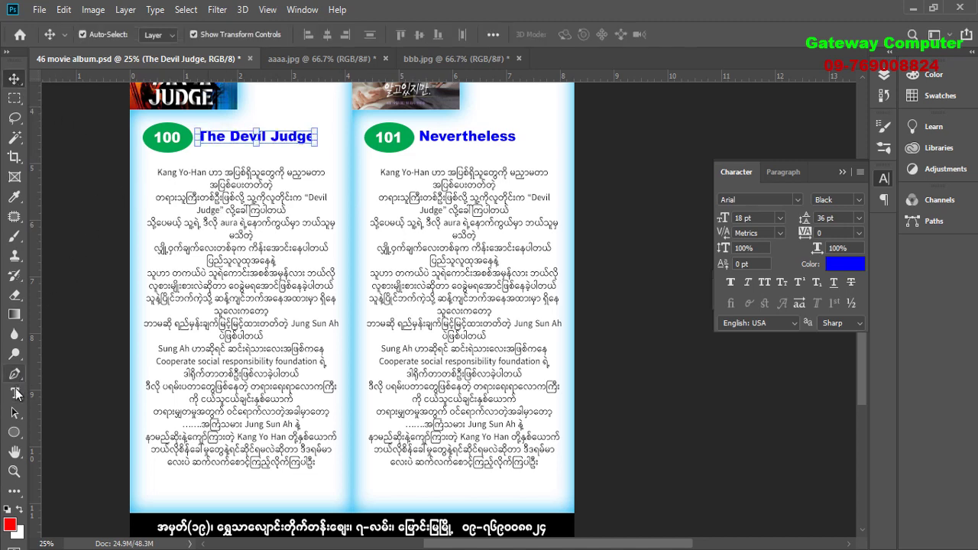
{"action": "left_click_drag", "start_coordinate": [156, 171], "coordinate": [334, 495]}
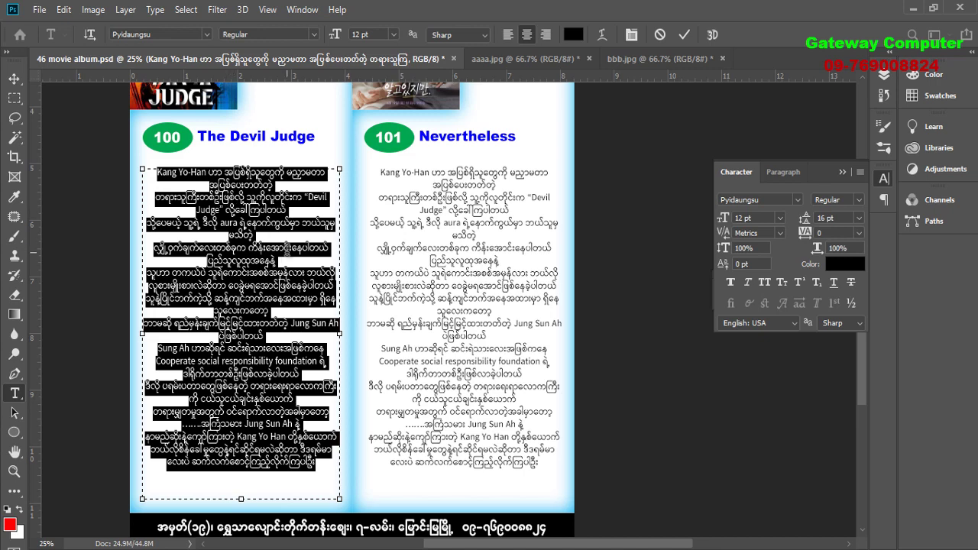
{"action": "left_click", "coordinate": [14, 80]}
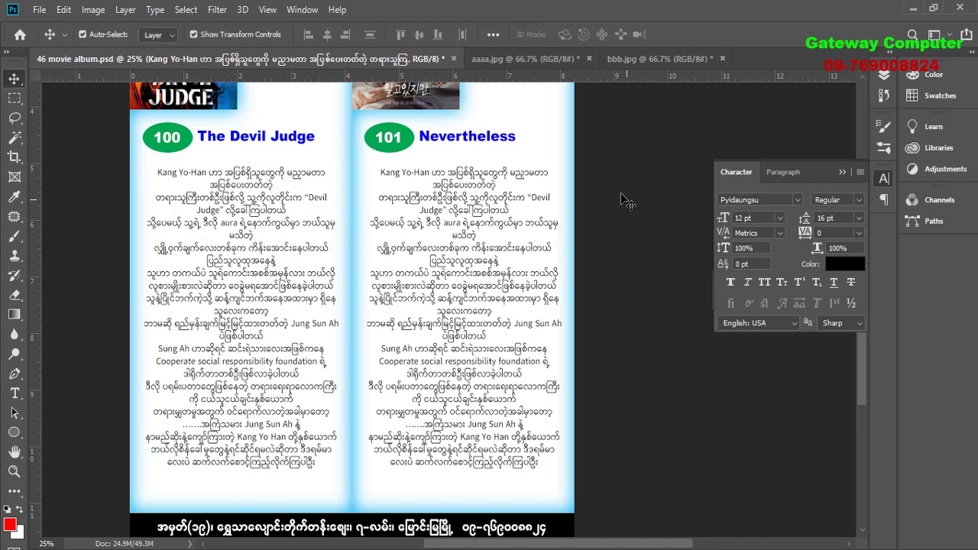
Fit the whole album page, red header to black footer, in the window
{"action": "scroll", "coordinate": [474, 205], "scroll_direction": "up", "scroll_amount": 5}
{"action": "scroll", "coordinate": [476, 410], "scroll_direction": "down", "scroll_amount": 1}
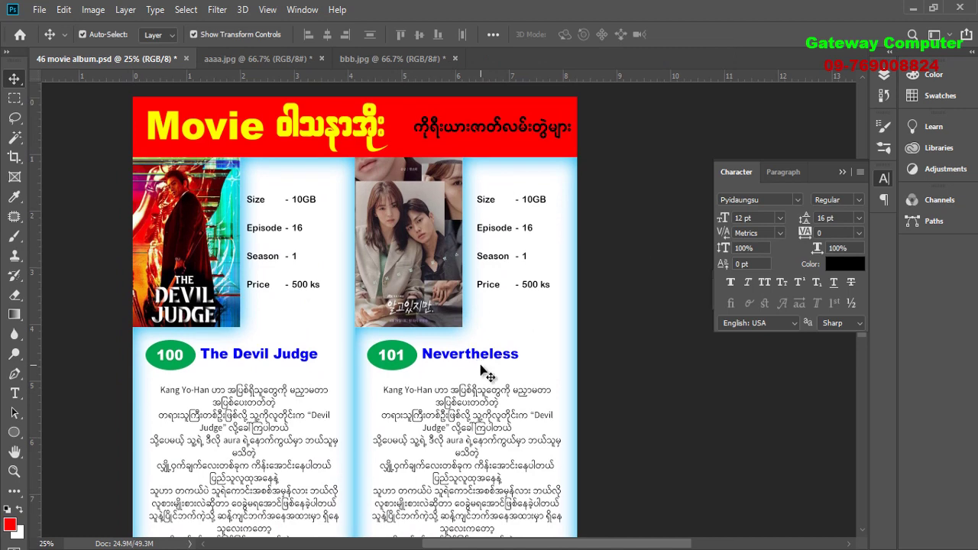
{"action": "key", "text": "ctrl+0"}
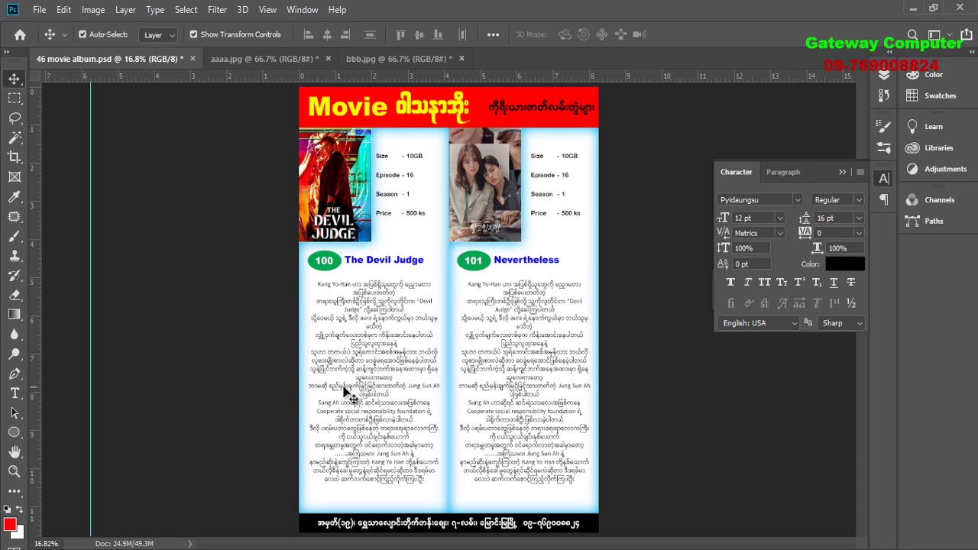
{"action": "key", "text": "t"}
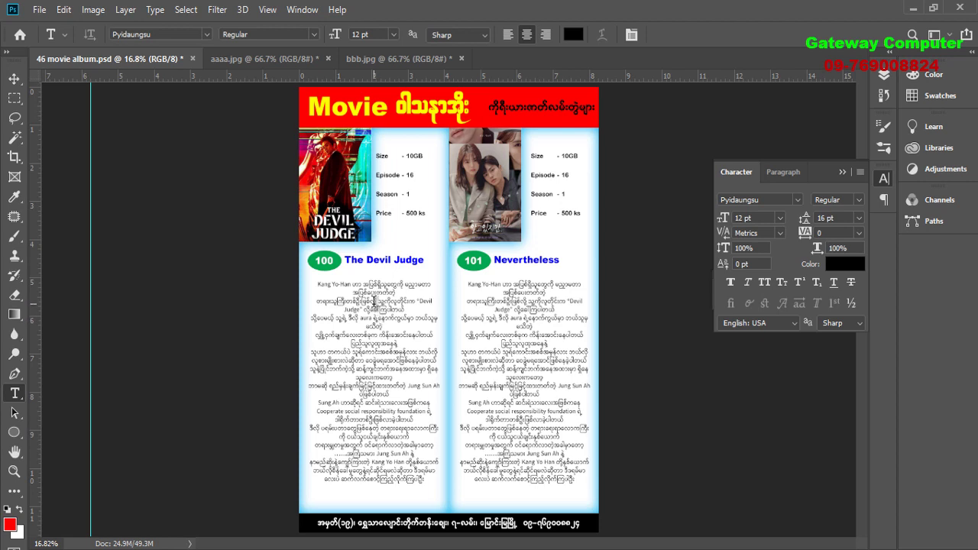
{"action": "scroll", "coordinate": [376, 308], "scroll_direction": "up", "scroll_amount": 1}
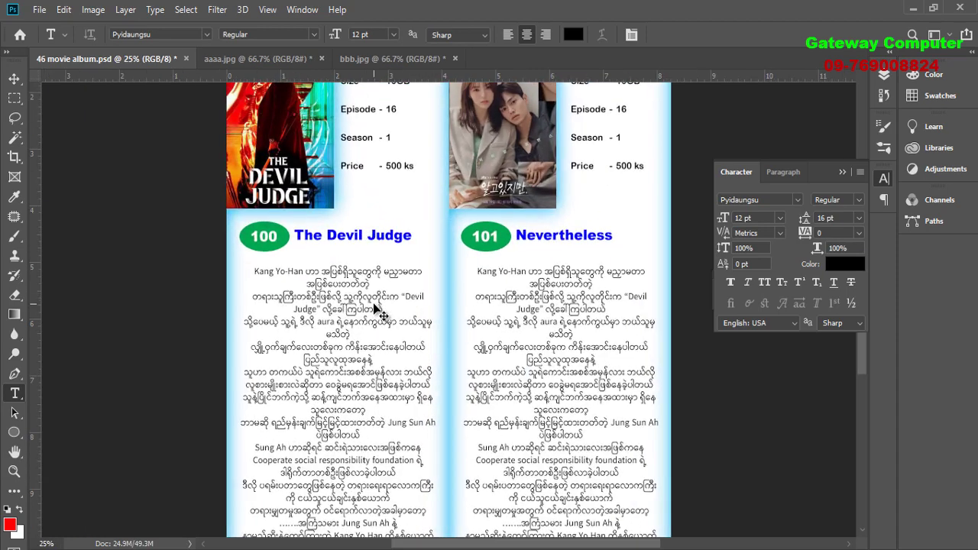
{"action": "scroll", "coordinate": [376, 308], "scroll_direction": "up", "scroll_amount": 1}
{"action": "key", "text": "ctrl+0"}
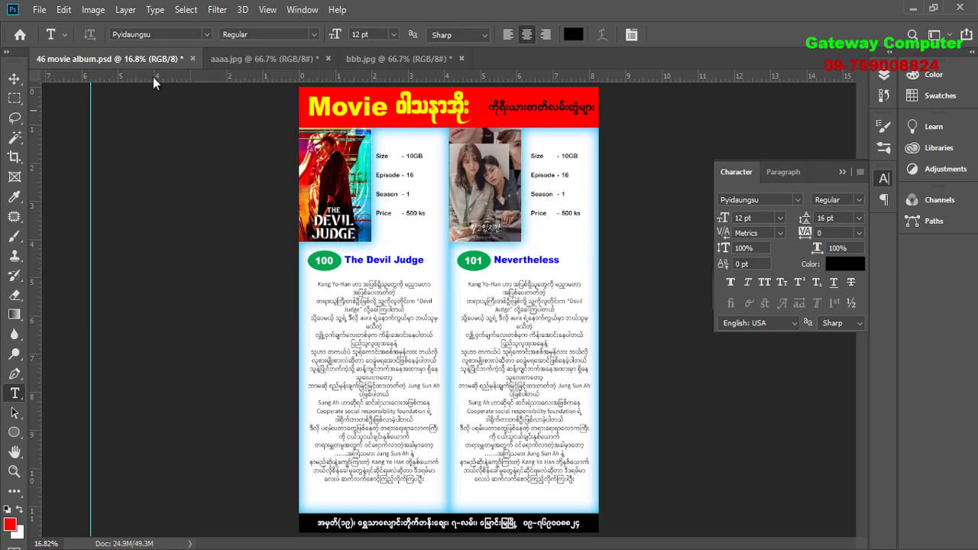
Switch the Type preferences to the Middle Eastern and South Asian text engine
{"action": "left_click", "coordinate": [61, 10]}
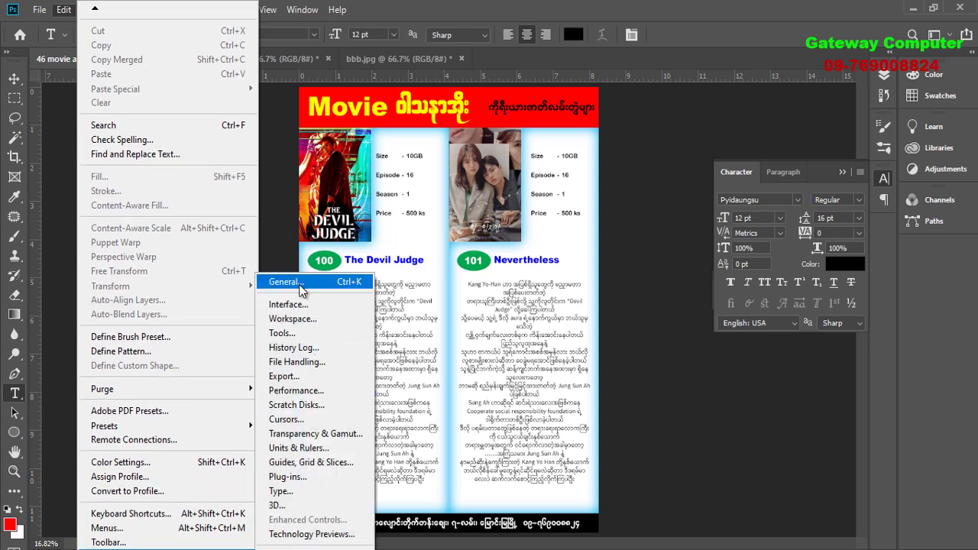
{"action": "left_click", "coordinate": [348, 285]}
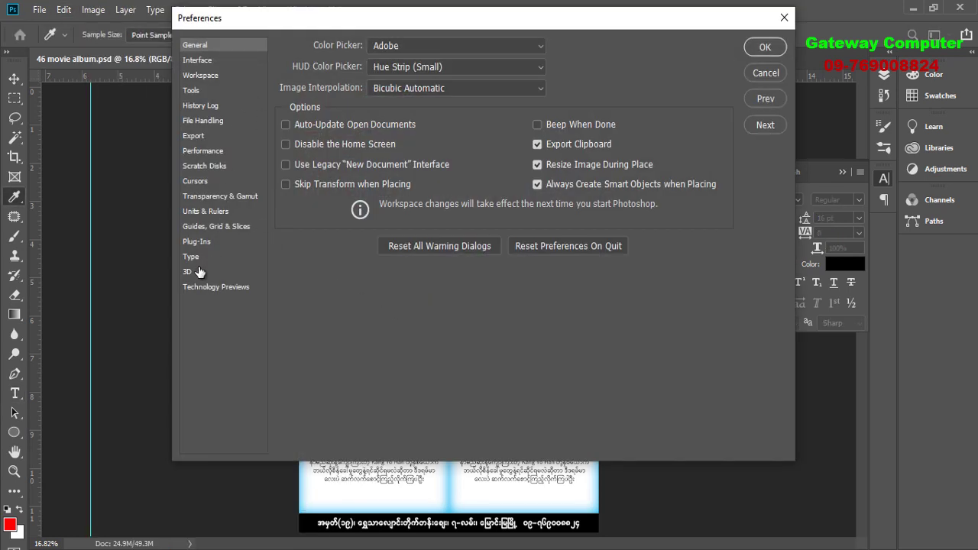
{"action": "left_click", "coordinate": [195, 258]}
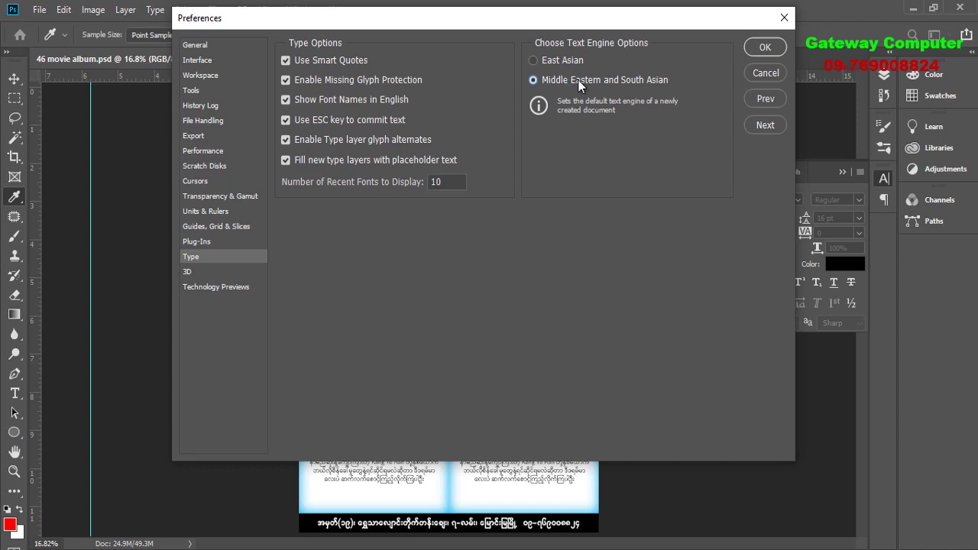
{"action": "left_click", "coordinate": [765, 48]}
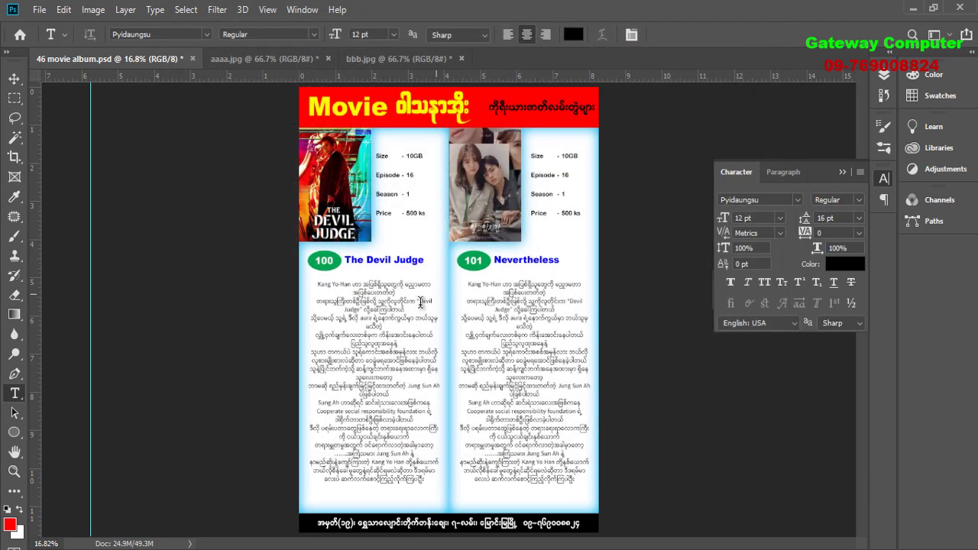